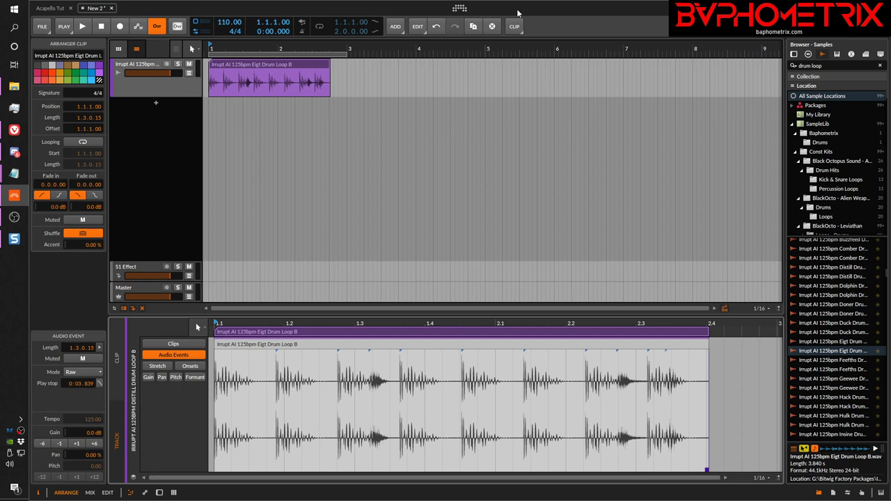
Switch to Snagit Editor to view the annotated screenshot of the clip's transpose settings, and close the editor.
click(15, 239)
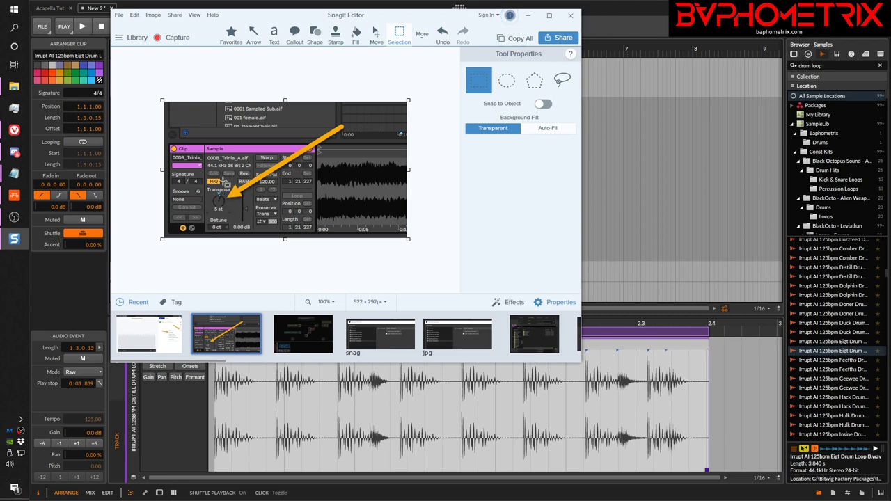
click(571, 16)
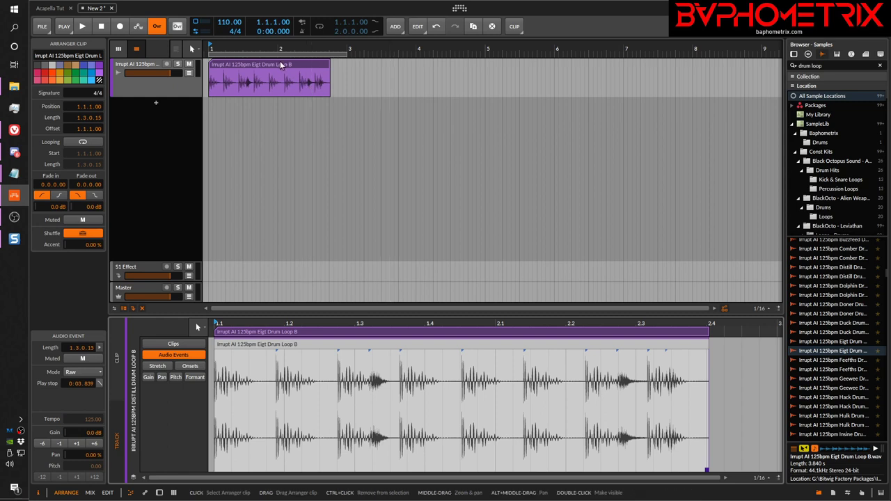
Delete the existing drum loop clip and place Irrupt AI 125bpm Eigt Drum Loop B at bar 1 of the audio track.
key(Delete)
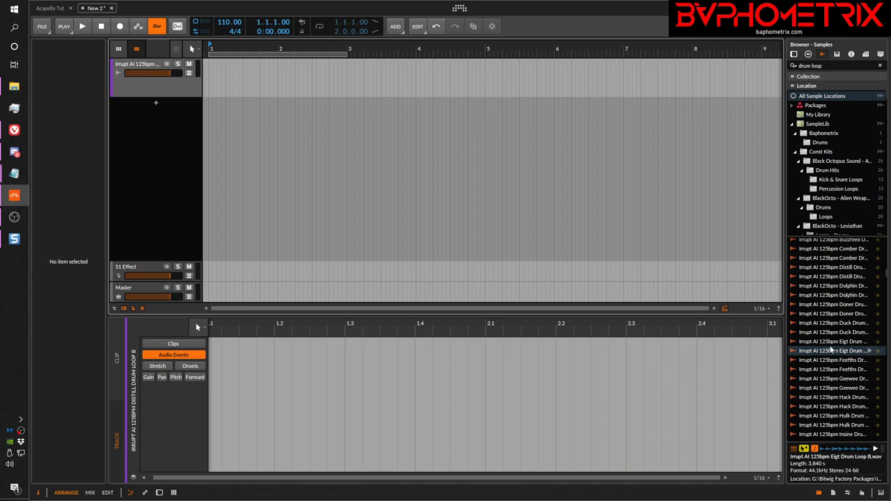
click(872, 352)
click(872, 352)
drag(871, 353, 517, 301)
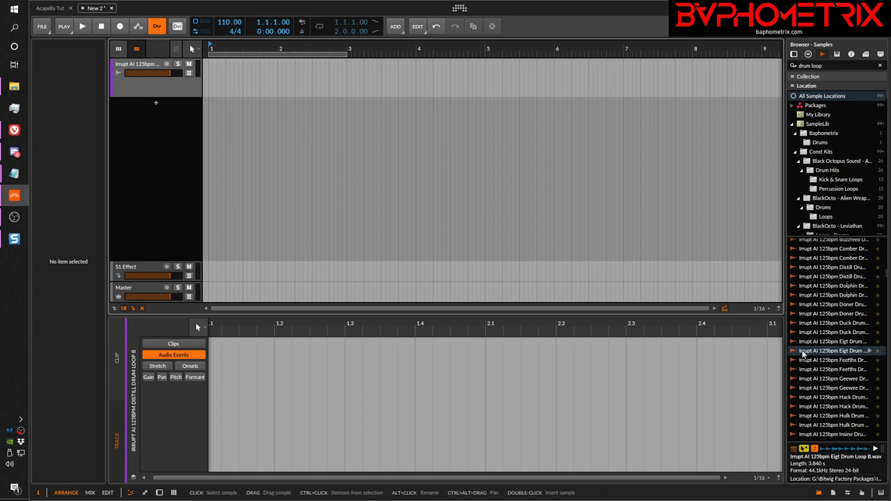
drag(803, 354, 214, 69)
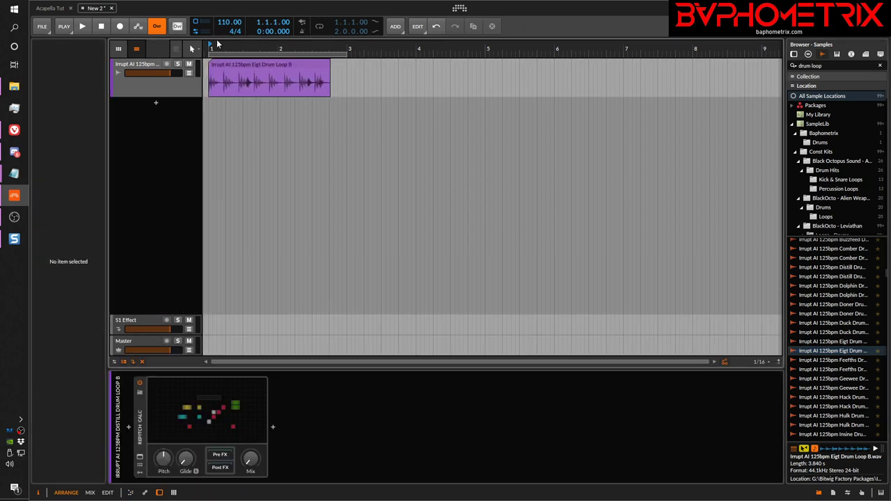
Inspect the drum loop clip against the bar grid and delete it from the arranger track.
click(229, 65)
key(z)
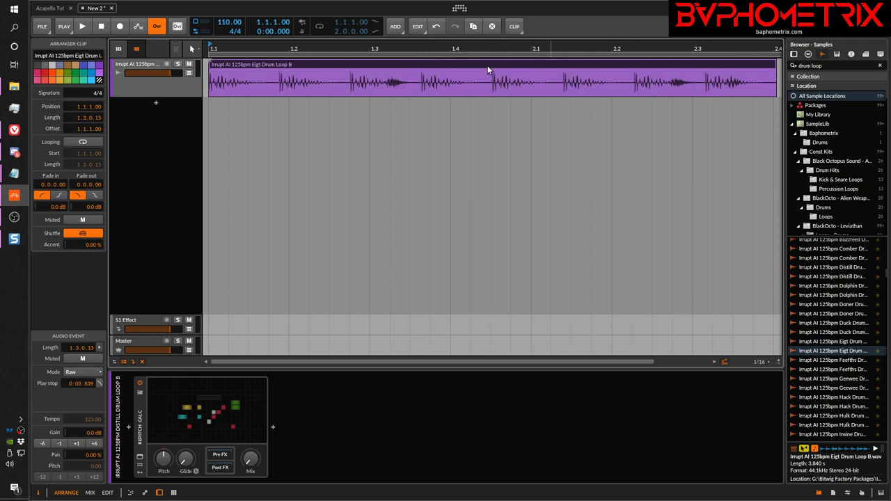
drag(420, 47, 404, 47)
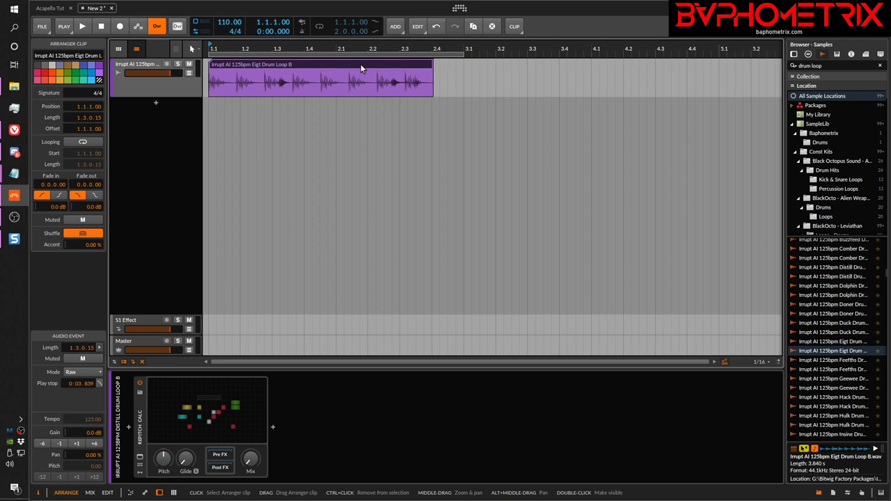
key(Delete)
Set the default stretch mode for long samples to Stretch in the behavior settings.
click(453, 9)
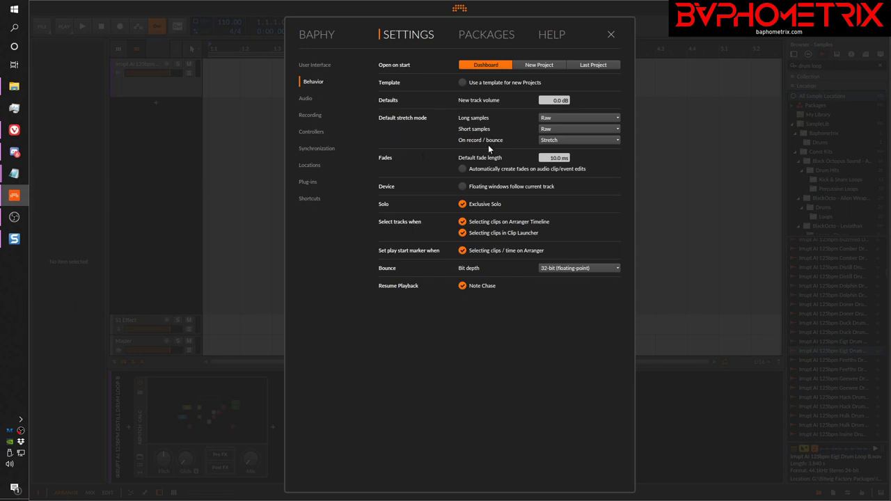
click(611, 119)
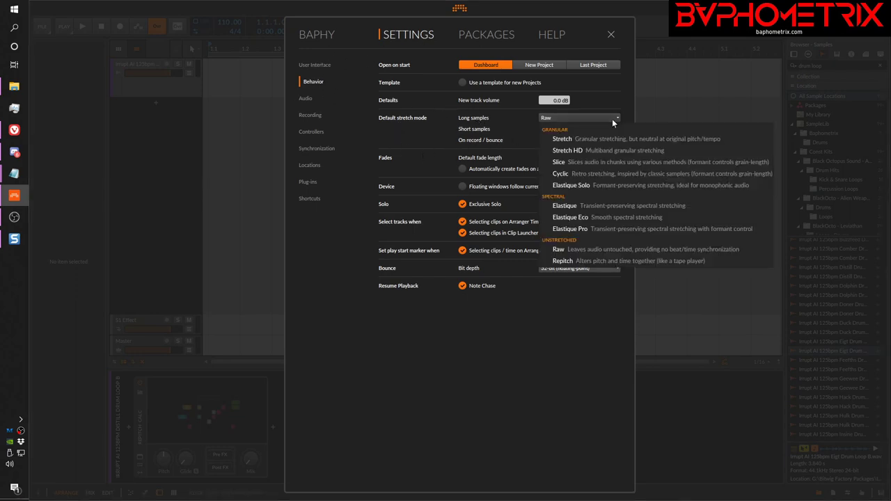
click(575, 139)
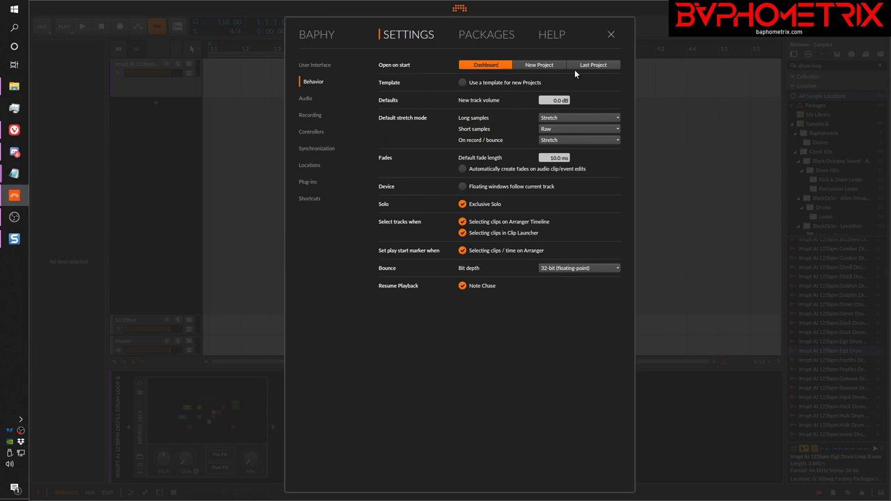
click(459, 9)
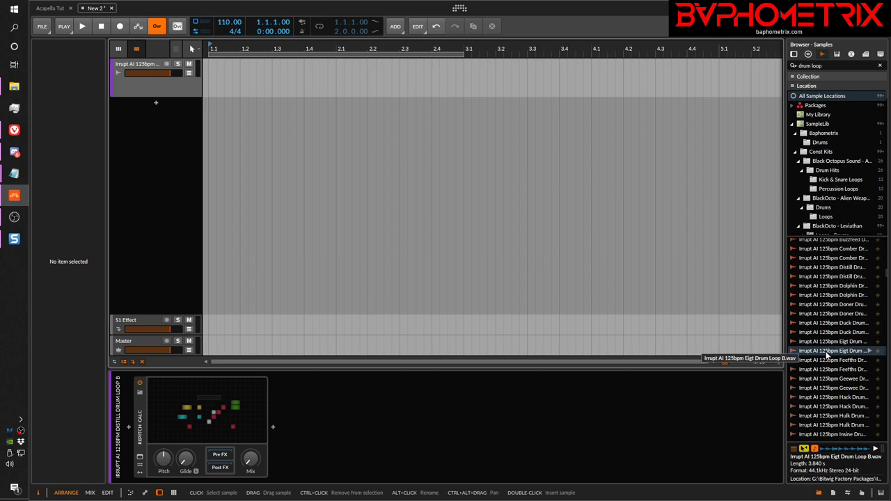
Insert Irrupt AI 125bpm Eigt Drum Loop B at bar 1 of the empty track, open its audio editor and audition it.
drag(827, 354, 212, 83)
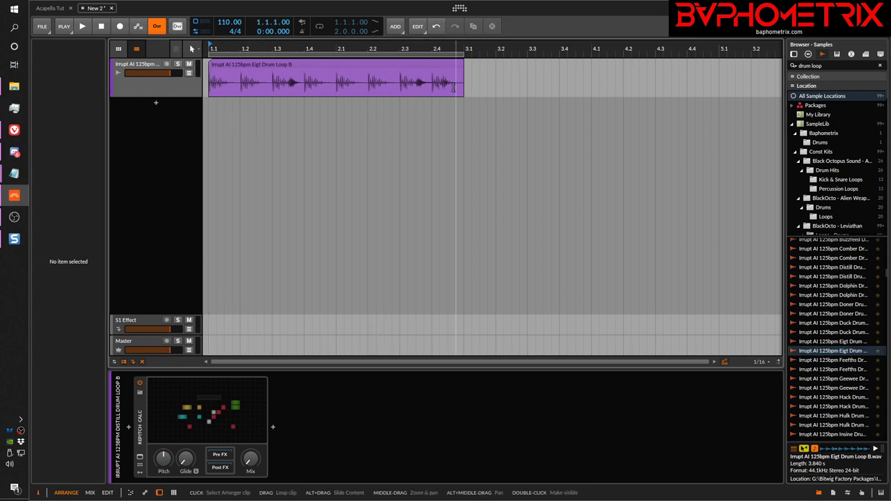
double_click(384, 64)
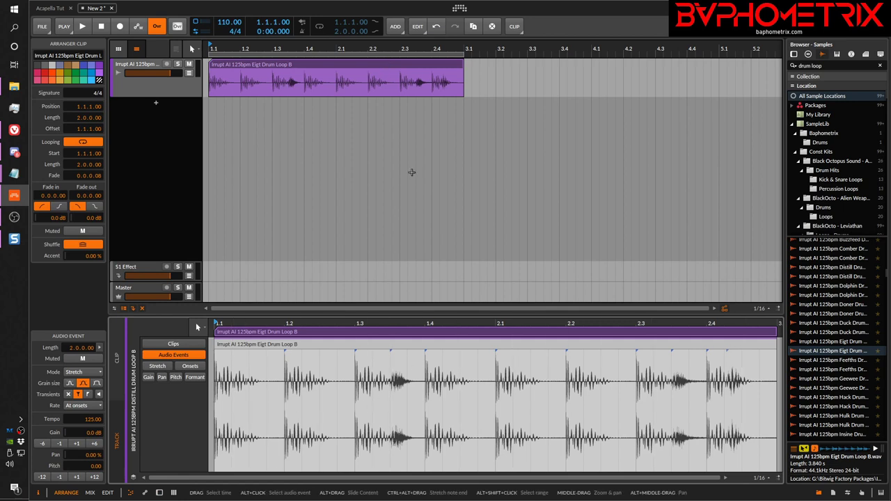
key(space)
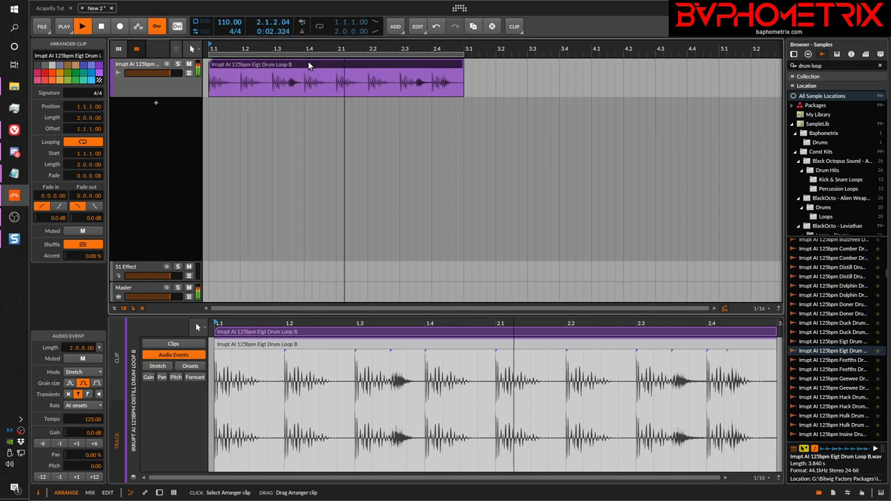
key(space)
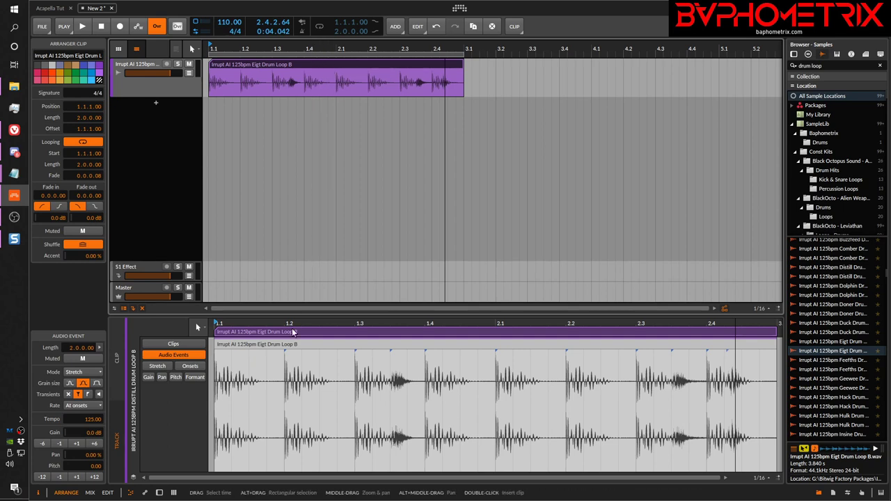
Review the stretch modes available for the loop's audio event and audition the loop in Stretch mode.
click(310, 352)
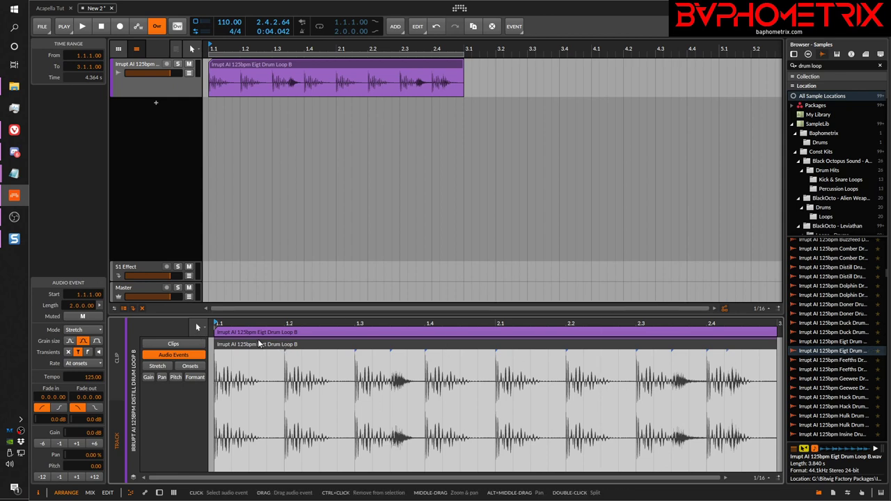
click(70, 331)
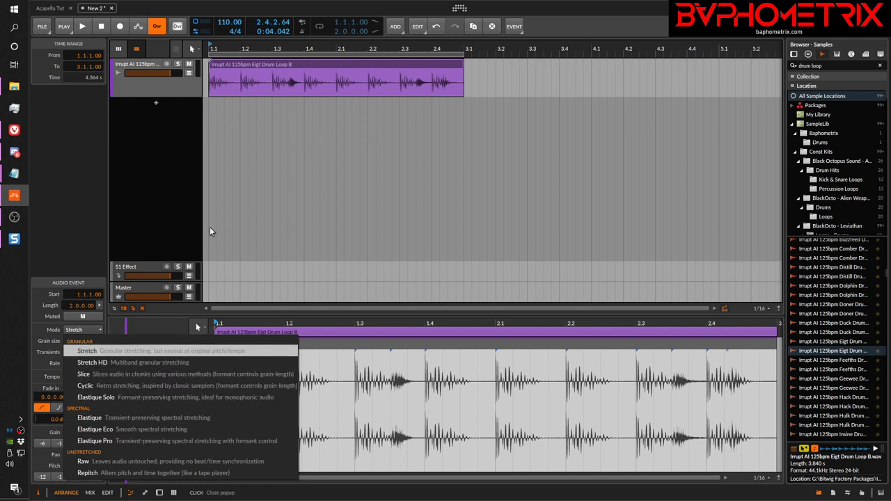
click(131, 228)
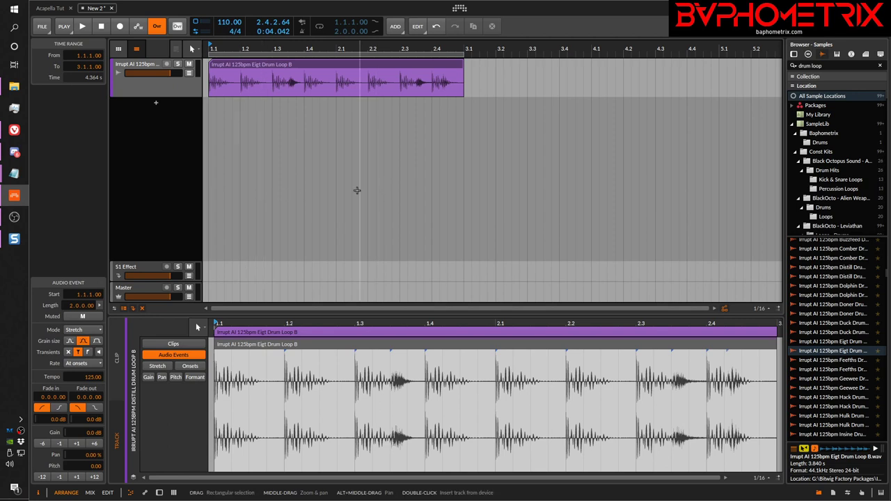
key(space)
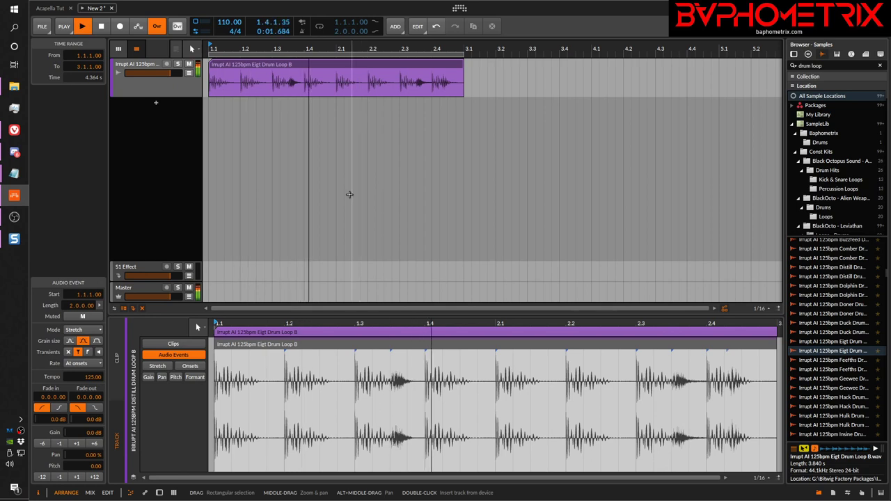
key(space)
Set the audio event's stretch mode to Elastique Pro and audition the loop.
click(98, 329)
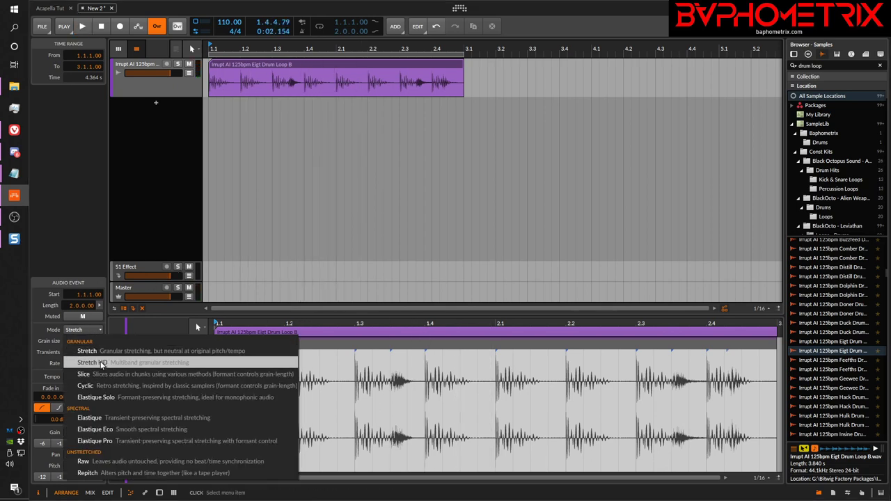
click(85, 442)
key(space)
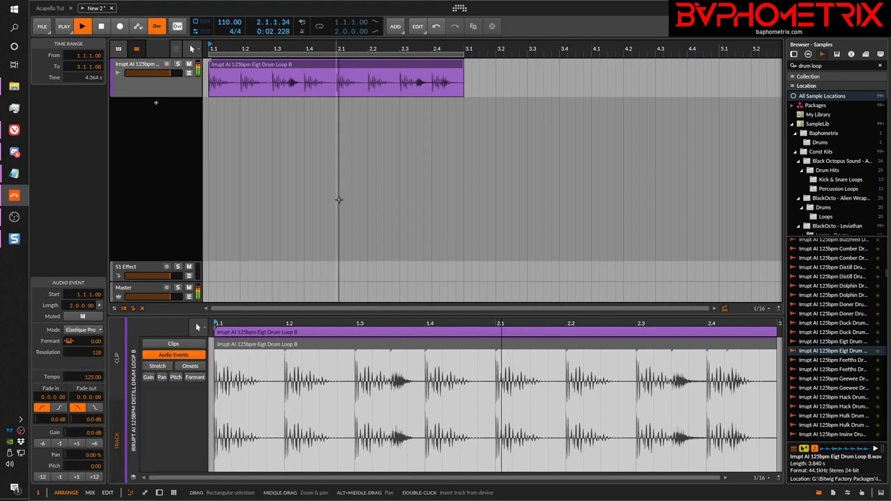
key(space)
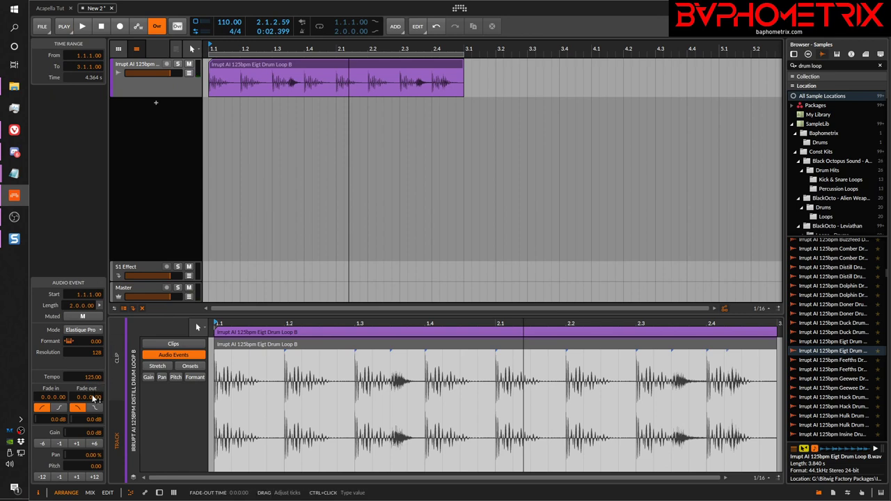
Set the audio event's stretch mode to Cyclic and audition the loop.
click(82, 330)
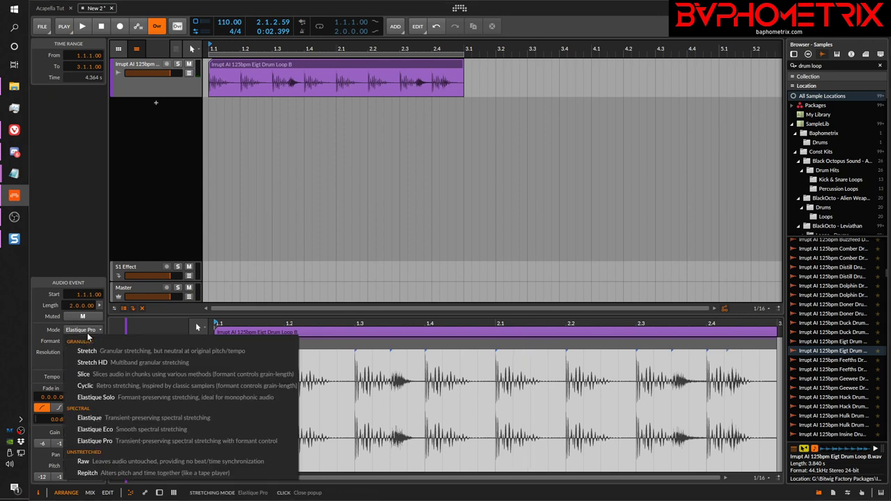
click(107, 388)
key(space)
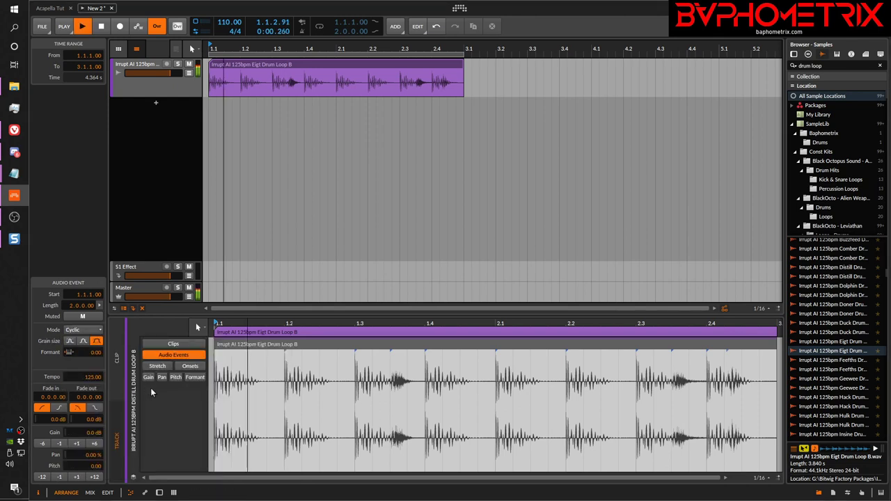
key(space)
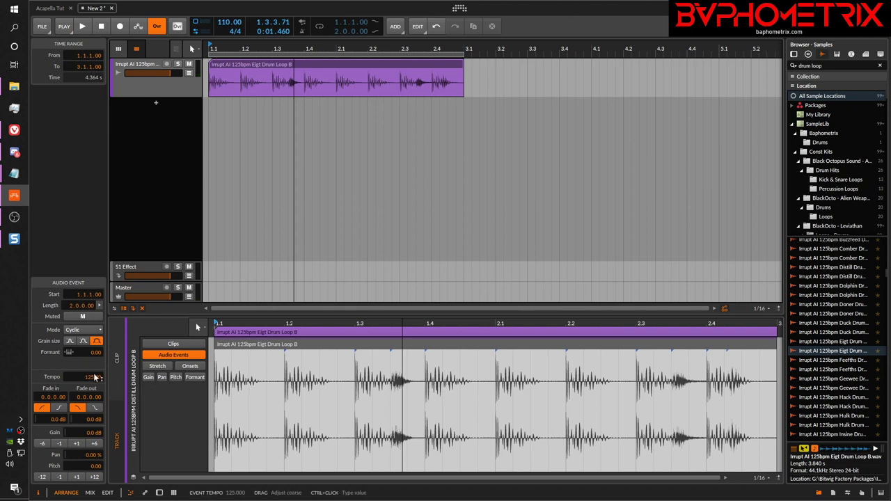
key(space)
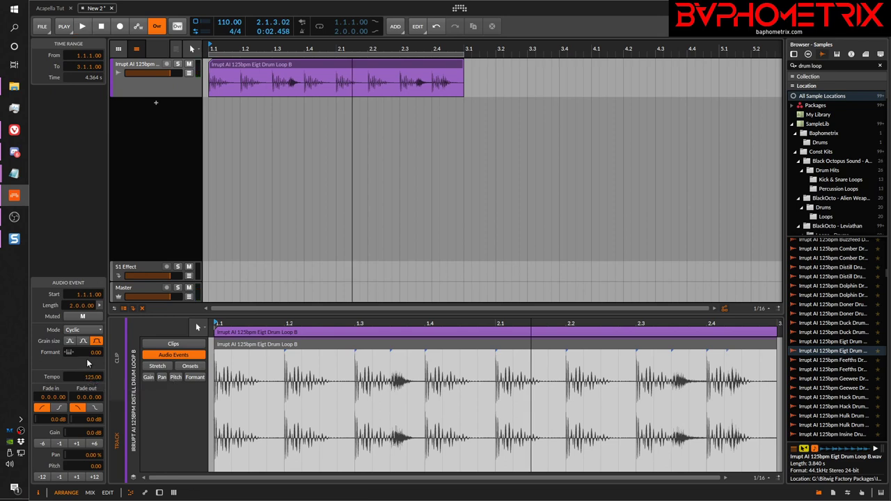
click(100, 331)
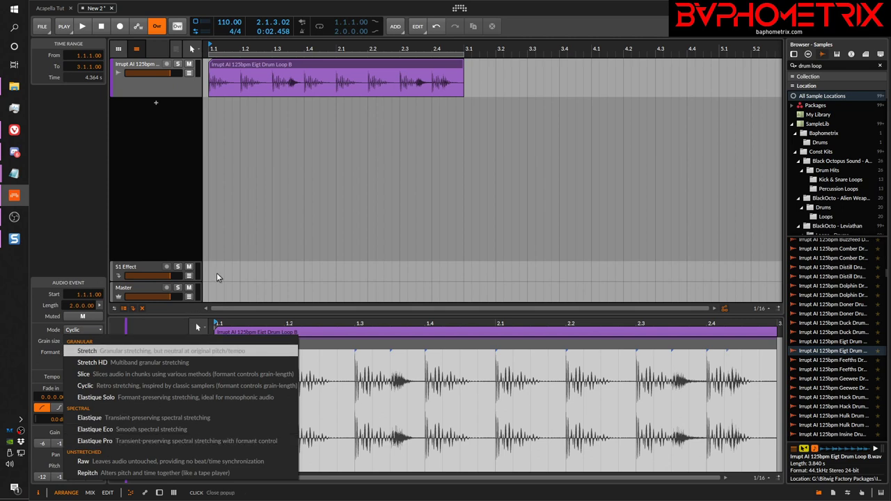
click(261, 227)
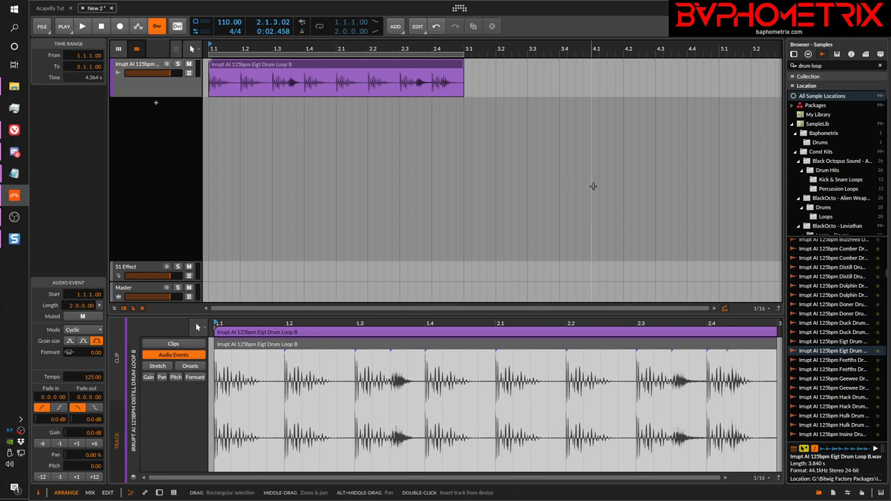
Set the default stretch mode for long samples to Raw and review the mode options for record and bounce.
click(461, 9)
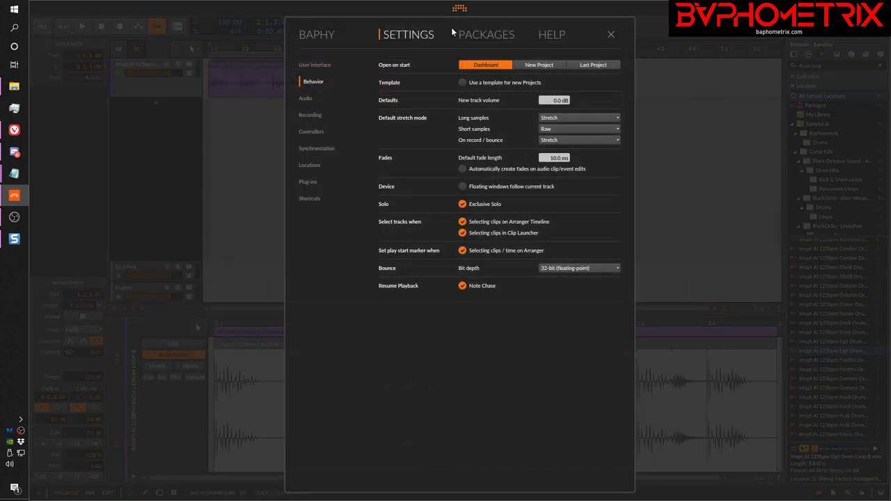
click(565, 118)
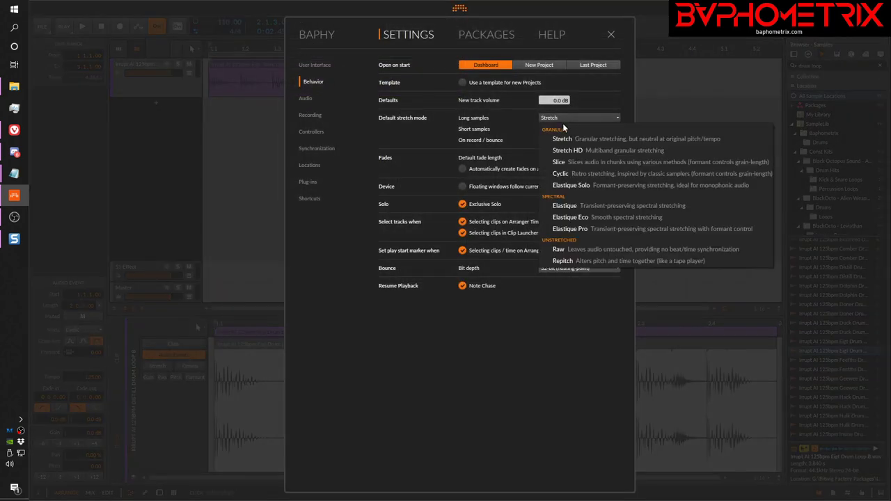
click(573, 249)
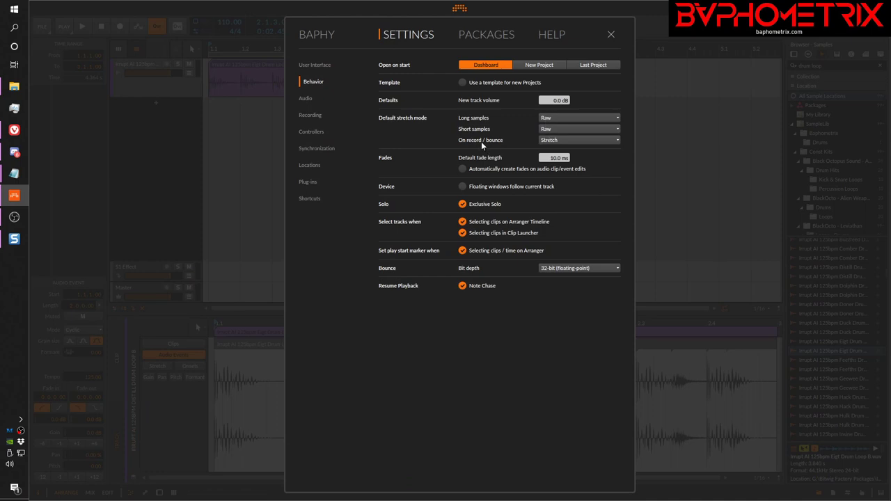
click(551, 142)
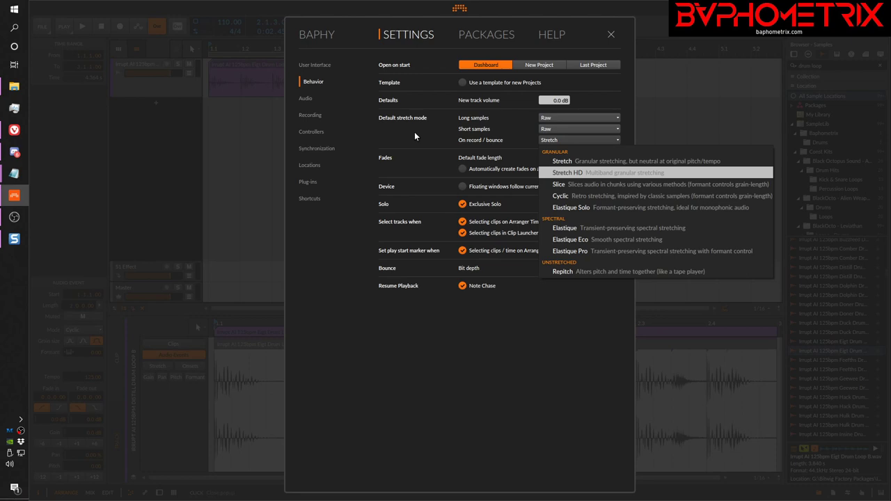
click(392, 124)
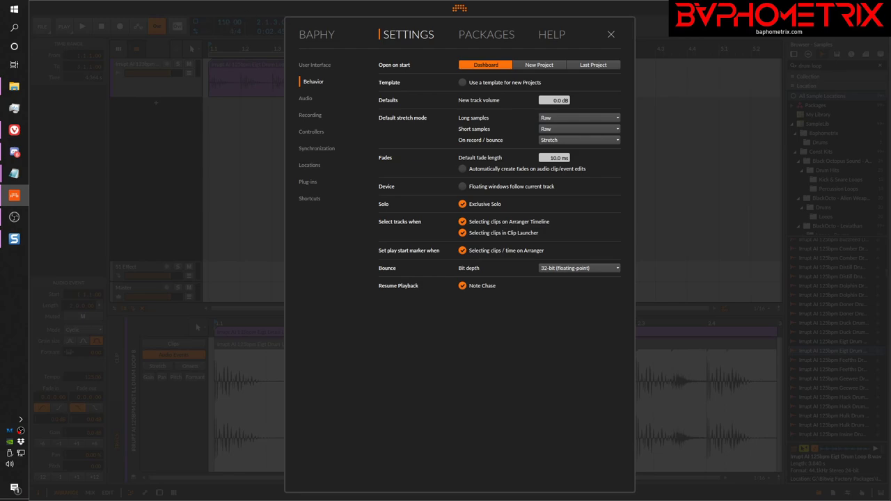
click(460, 7)
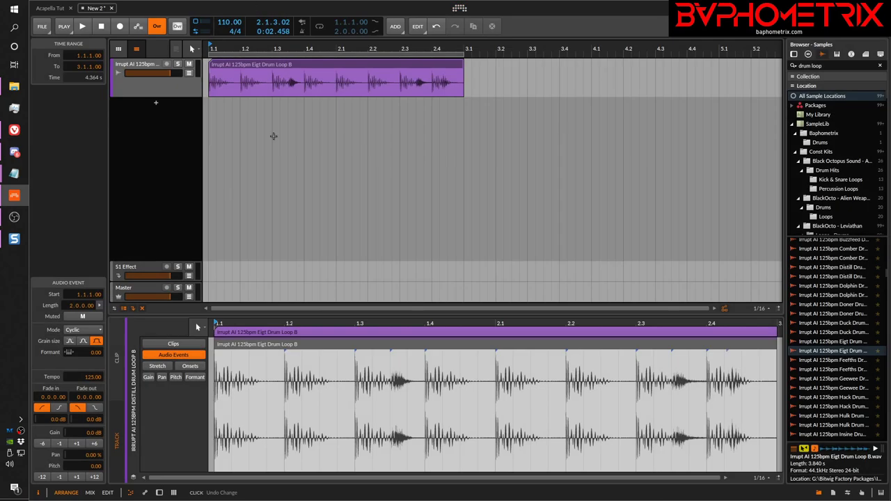
Check the stretch modes offered for the loop's audio event, and set the default stretch mode on record / bounce to Elastique Pro.
click(97, 330)
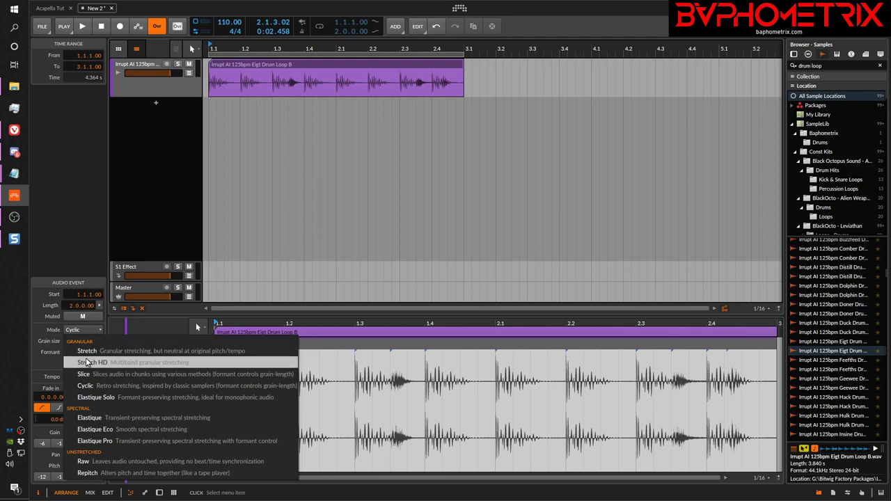
click(456, 7)
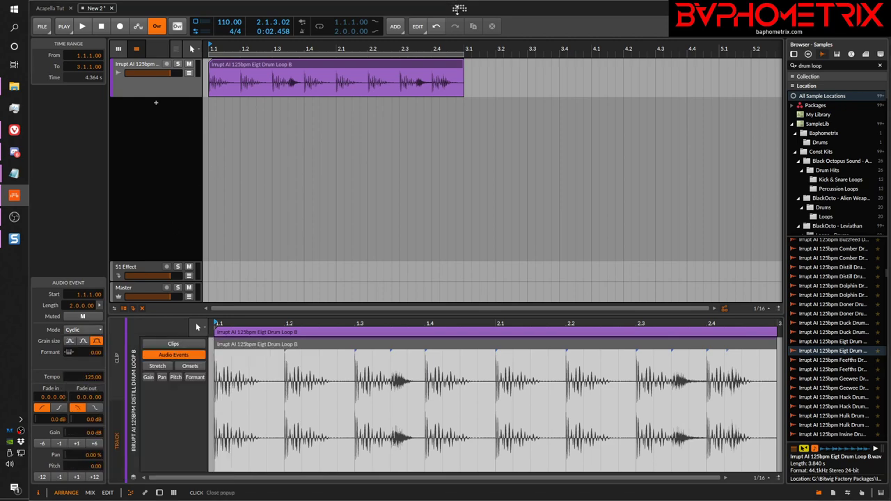
click(459, 8)
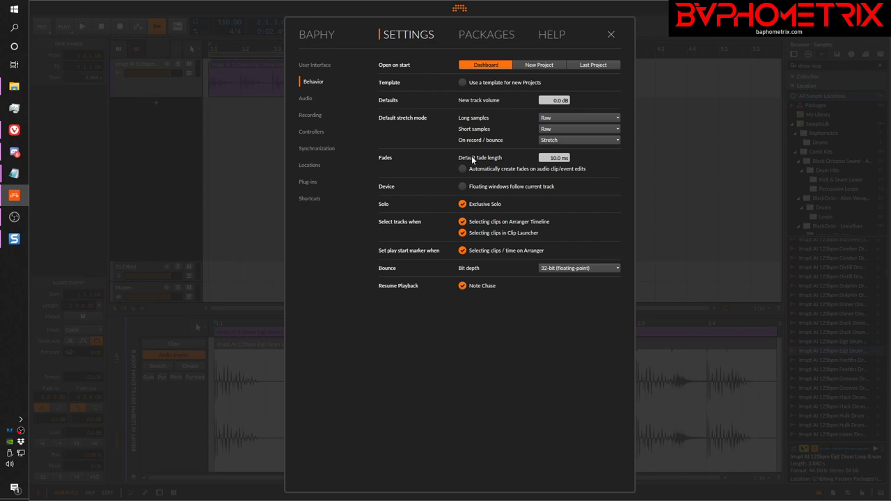
click(557, 142)
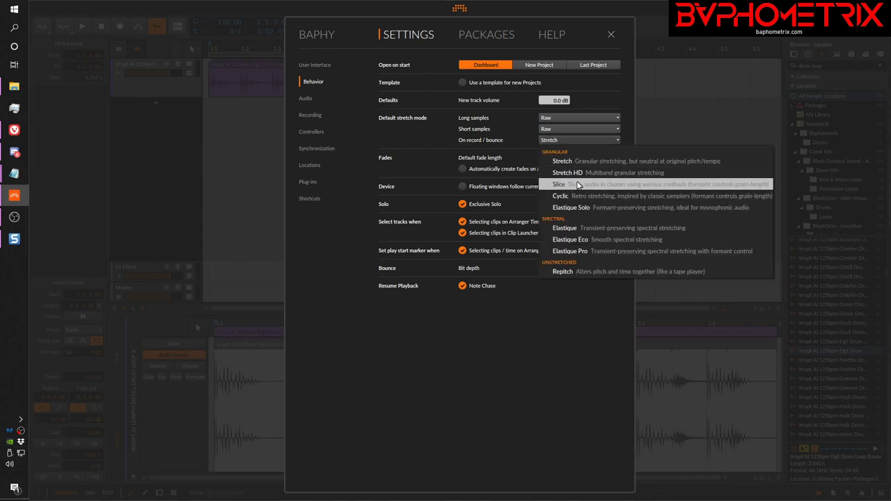
click(571, 250)
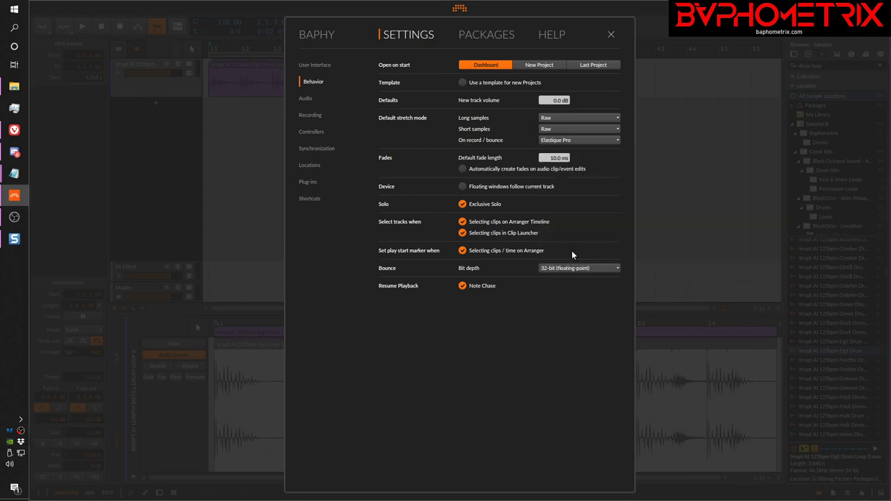
Restore the default stretch mode on record / bounce to Stretch and close the settings.
click(573, 138)
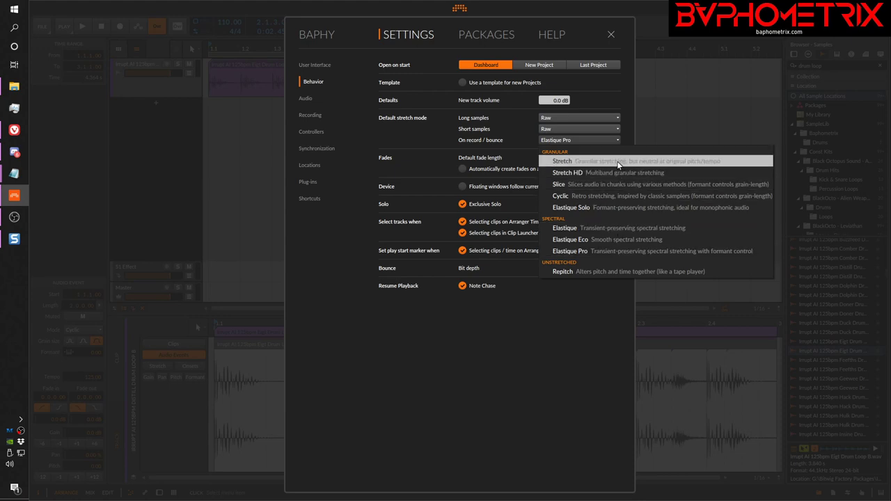
click(664, 161)
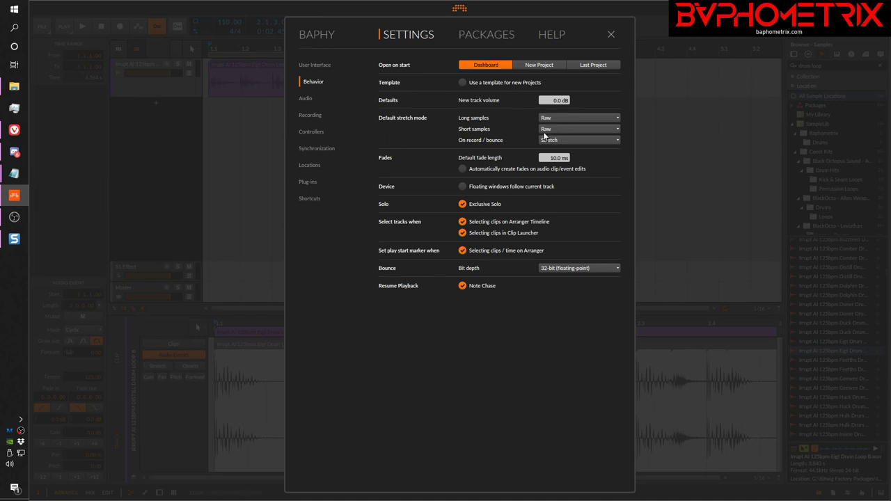
click(461, 10)
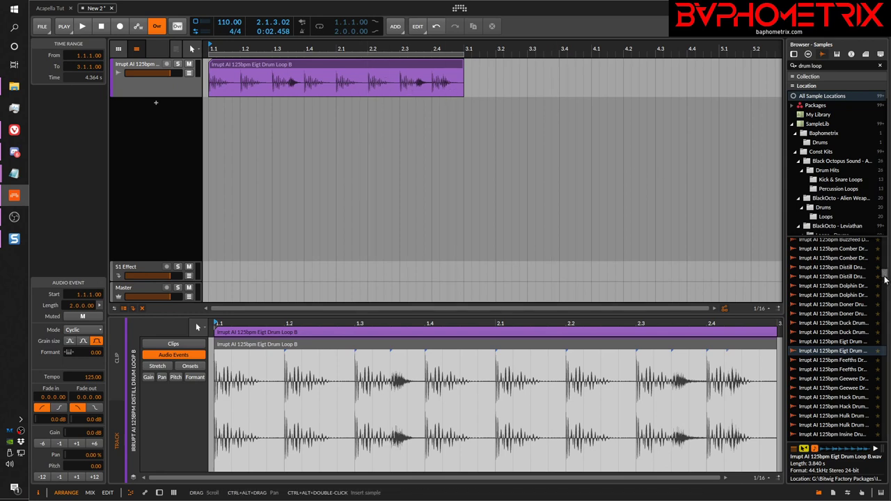
Add the sample Drums[140] Cycler.wav as a new audio track starting at bar 1 and select its clip.
drag(887, 277, 885, 298)
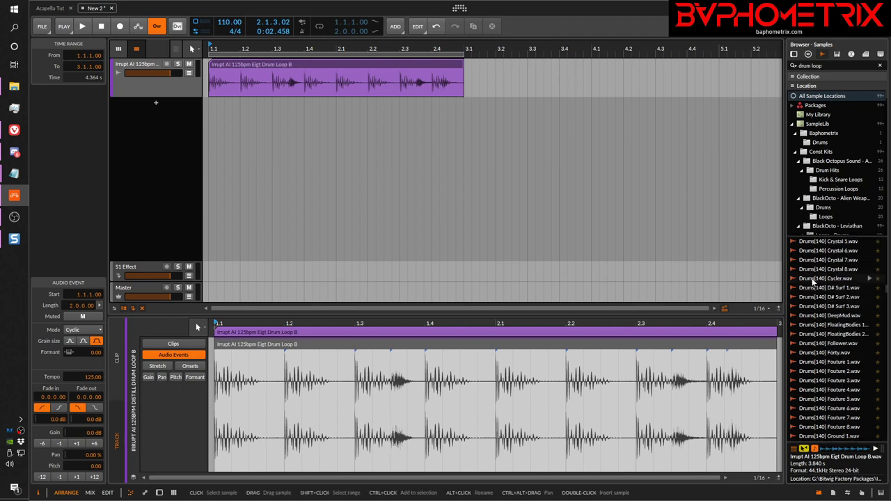
drag(815, 280, 209, 126)
click(385, 104)
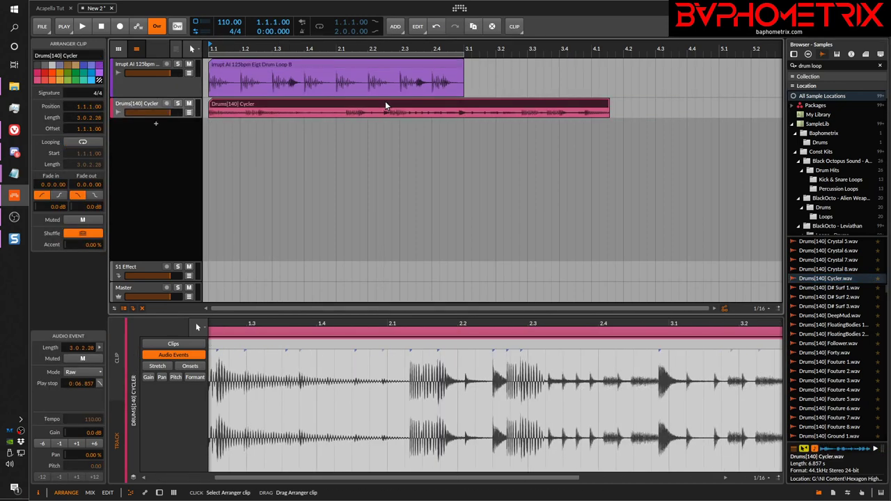
Delete the Drums[140] Cycler clip and set the default stretch mode for long samples to Stretch.
key(Delete)
click(459, 8)
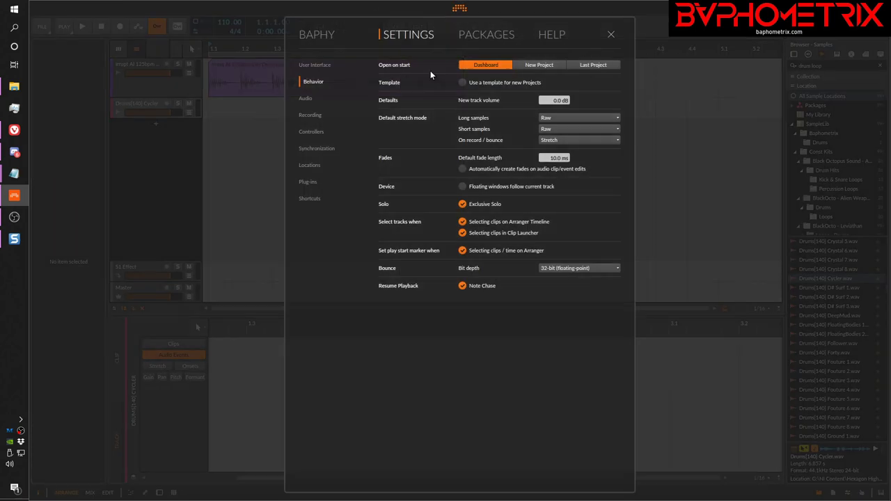
click(575, 121)
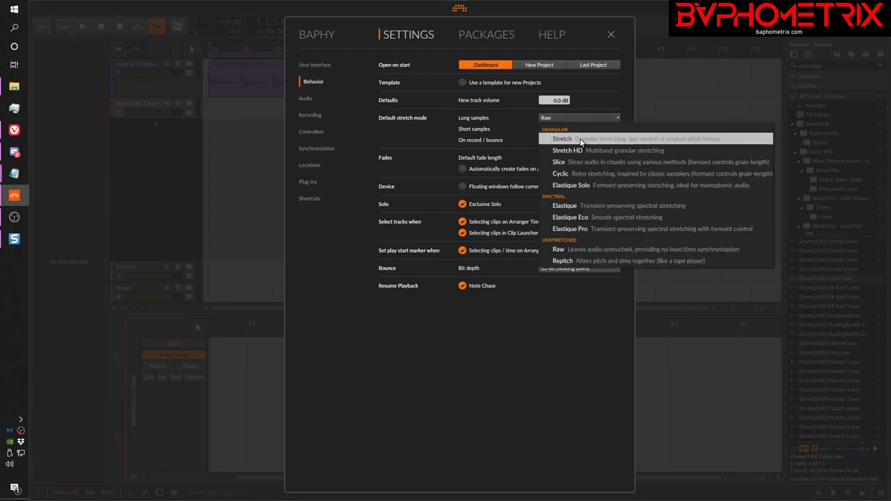
click(580, 139)
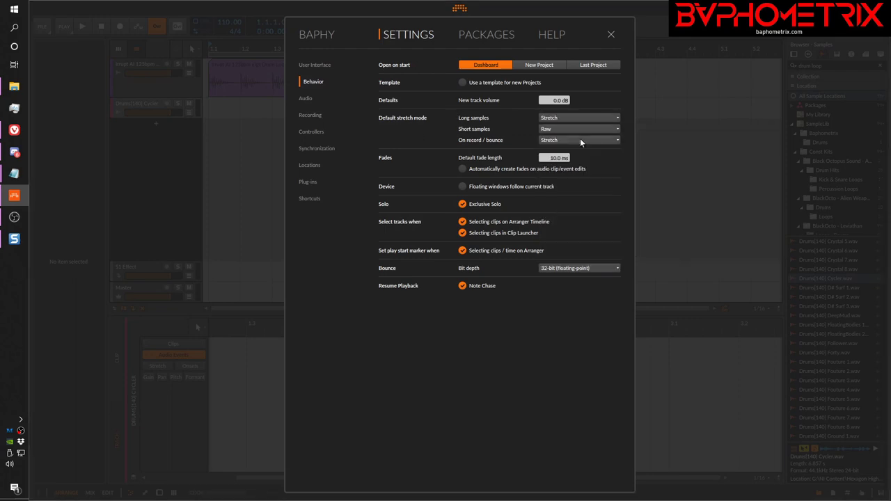
click(458, 10)
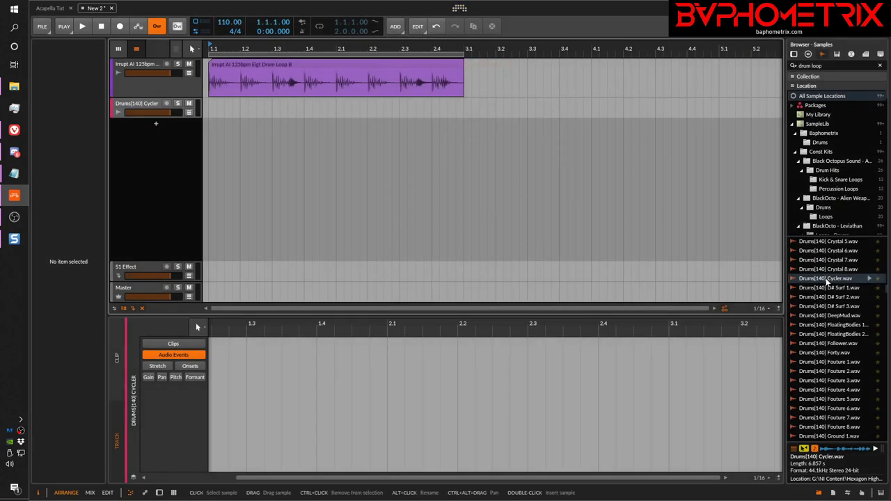
Place Drums[140] Cycler.wav at bar 1 on the existing Cycler track and select the clip to inspect its stretch settings.
drag(827, 280, 212, 110)
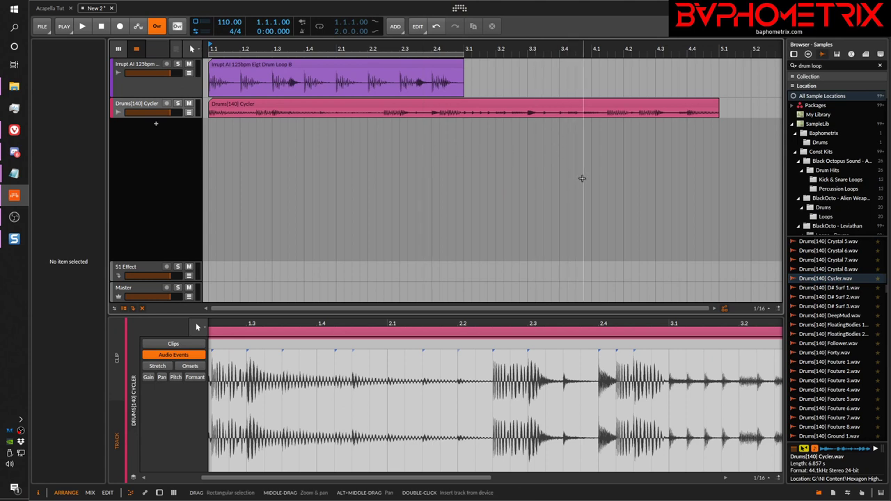
click(244, 105)
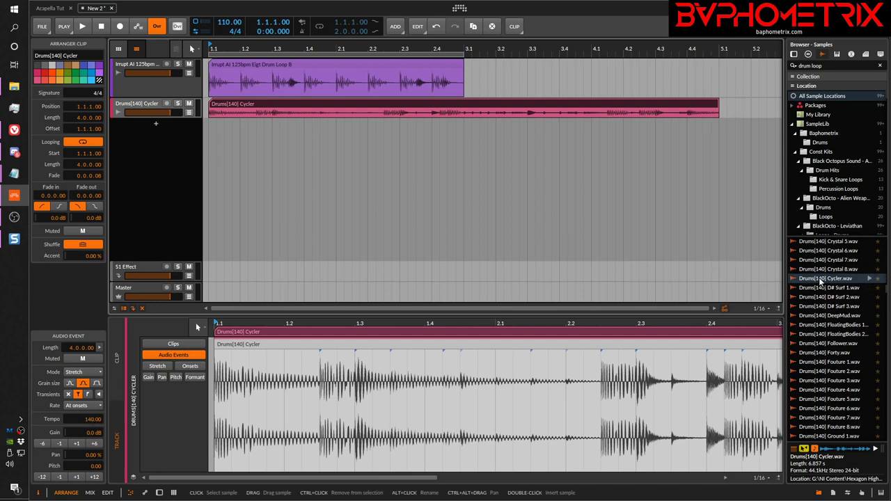
Look through the drum loop samples of different tempos for another loop to use, ending at the Irrupt AI 125bpm loops.
scroll(821, 281, down, 10)
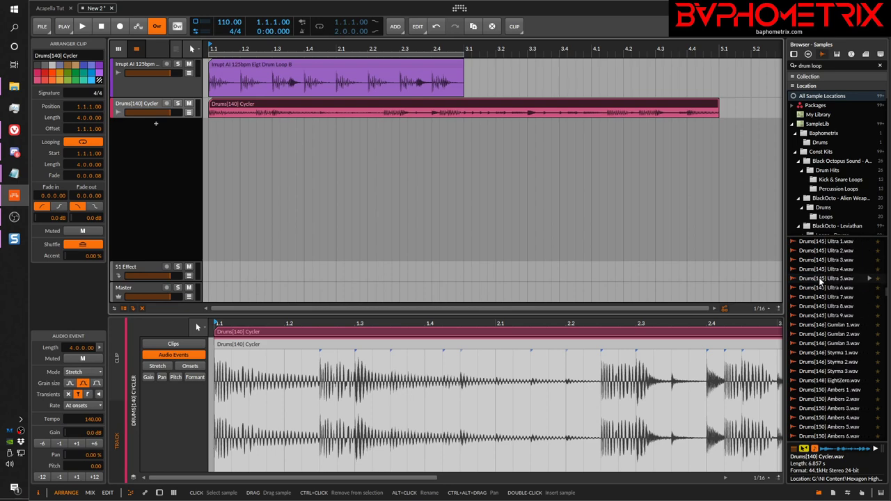
scroll(821, 281, down, 10)
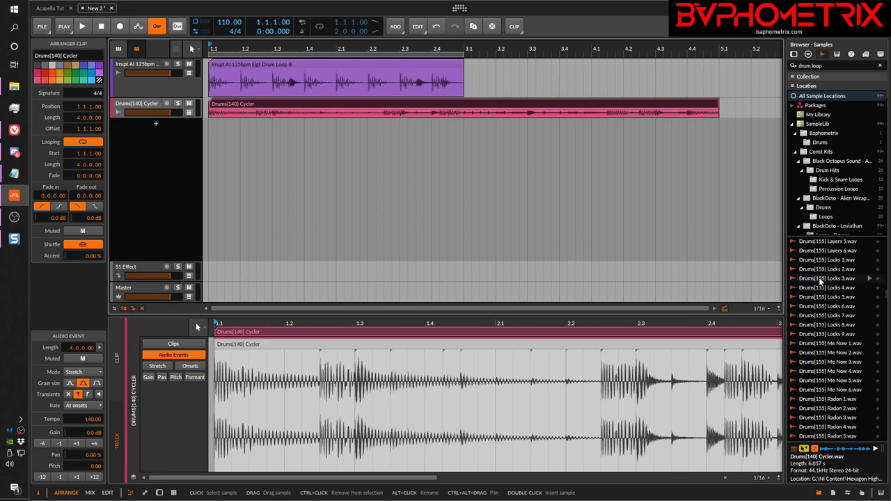
scroll(821, 281, down, 5)
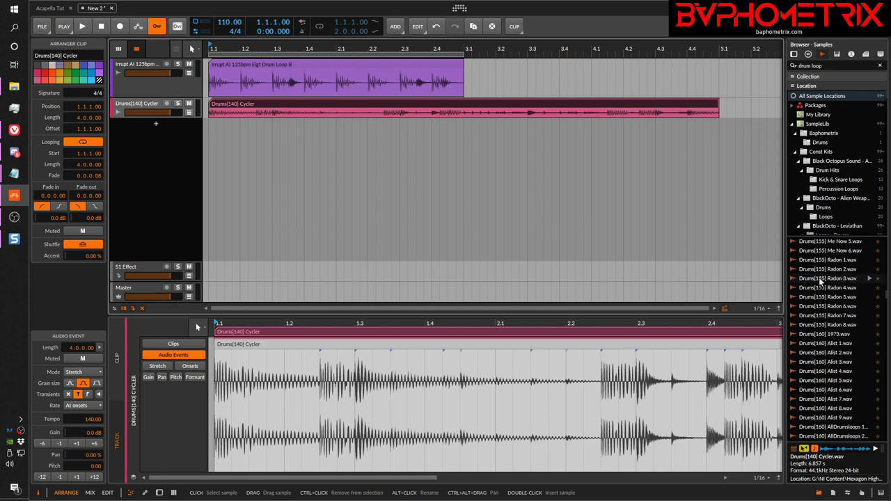
scroll(822, 281, up, 4)
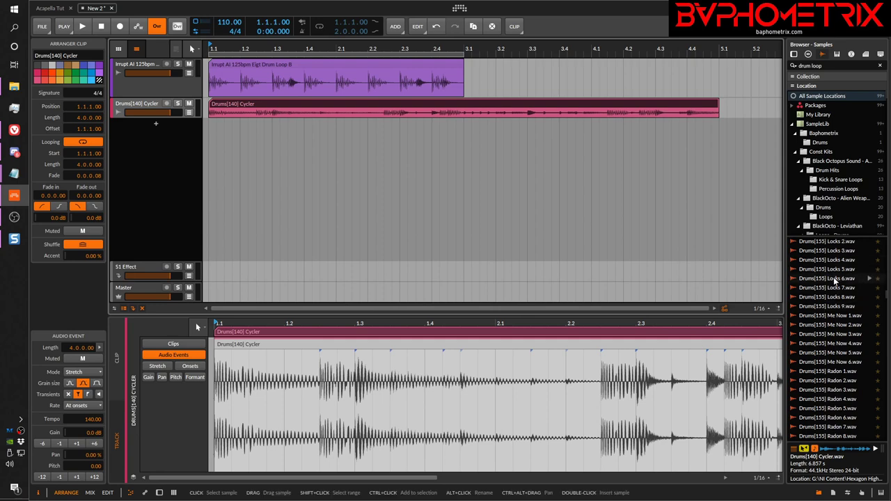
scroll(833, 277, down, 10)
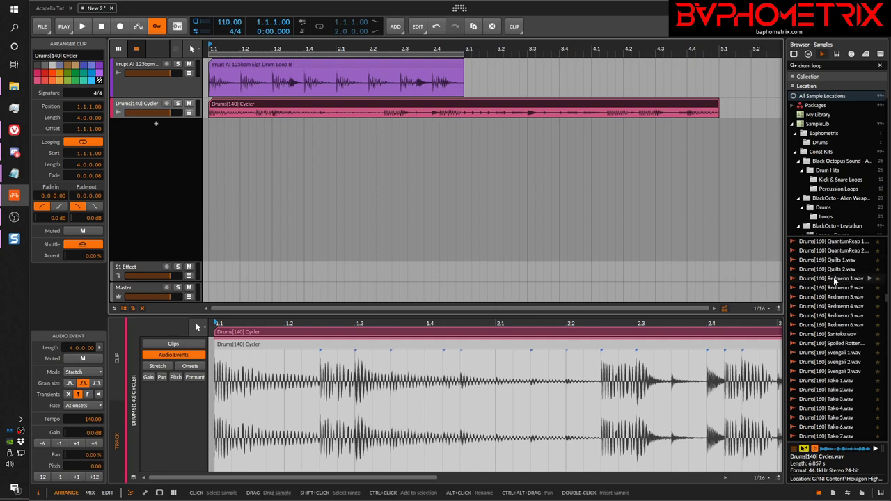
scroll(833, 277, down, 15)
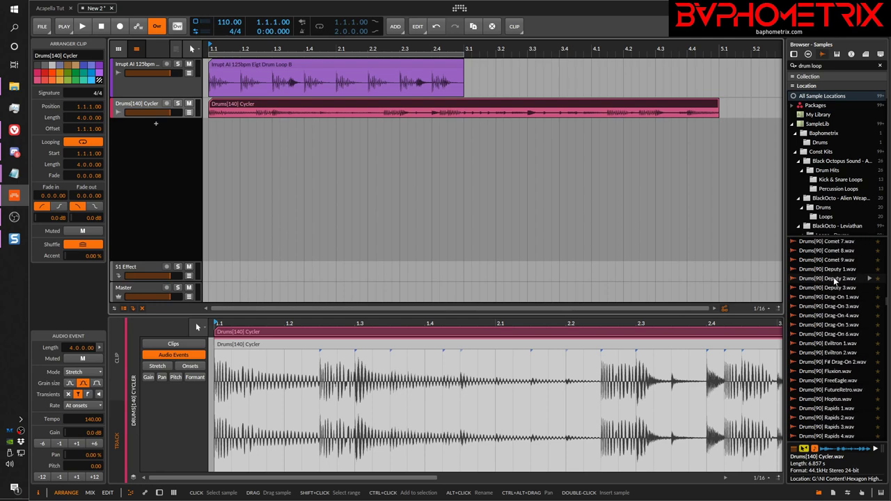
scroll(833, 277, down, 15)
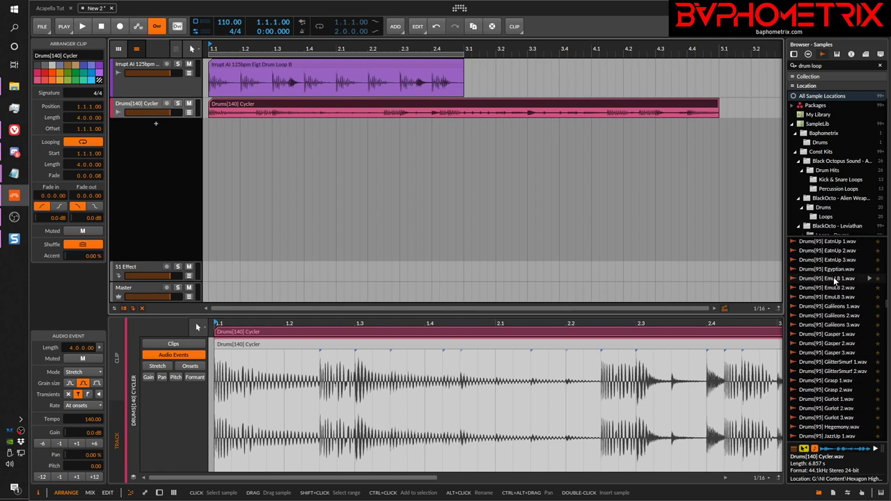
scroll(834, 277, down, 15)
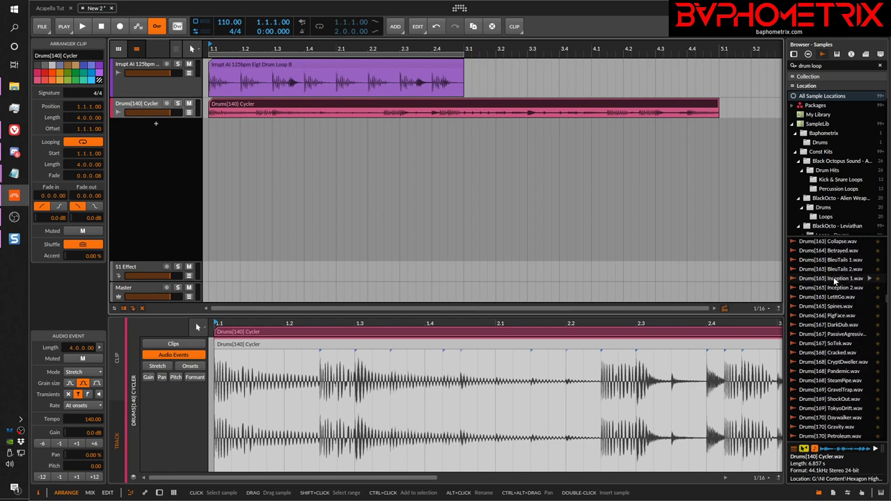
scroll(834, 277, down, 15)
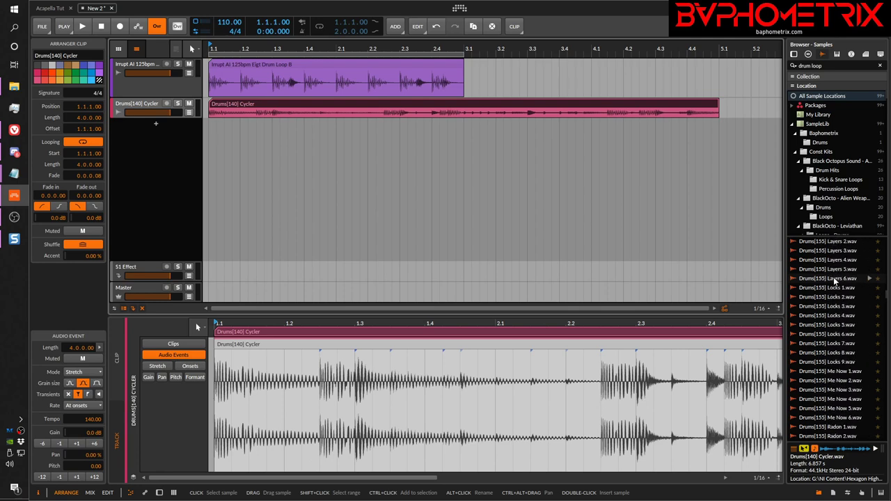
scroll(834, 277, up, 10)
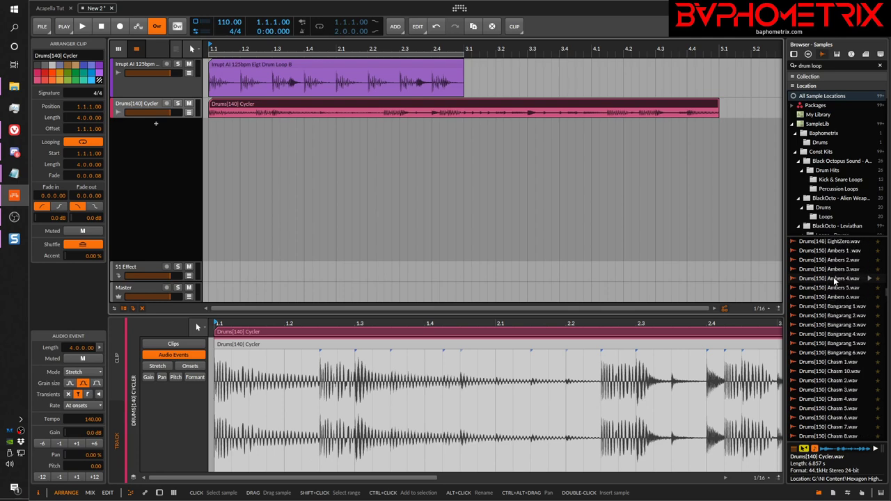
scroll(833, 277, up, 10)
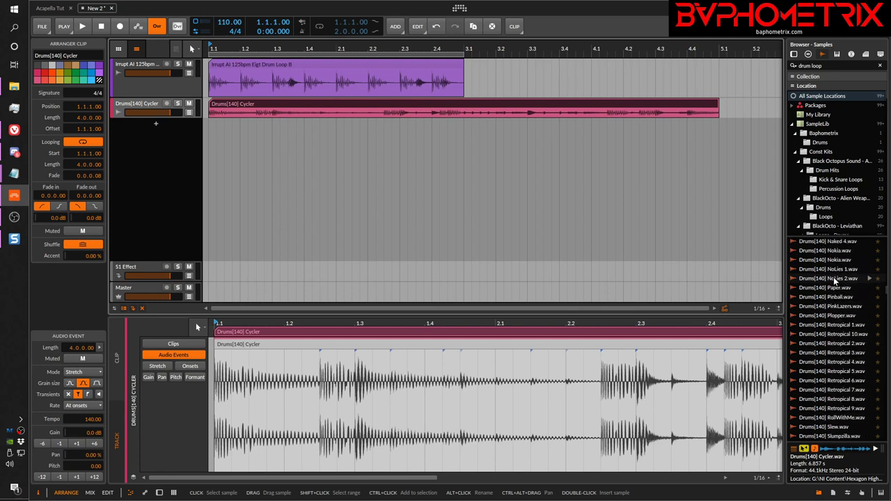
scroll(833, 277, up, 15)
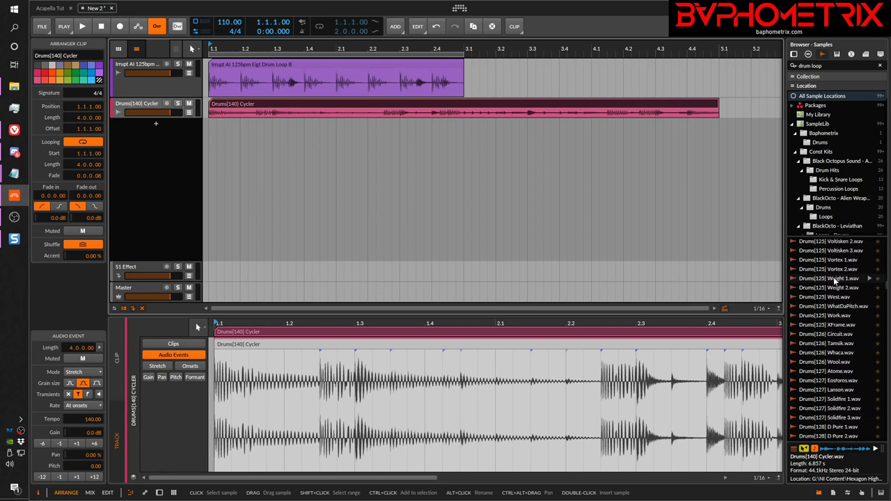
mouse_move(885, 287)
mouse_down()
mouse_move(886, 259)
mouse_move(886, 273)
mouse_up()
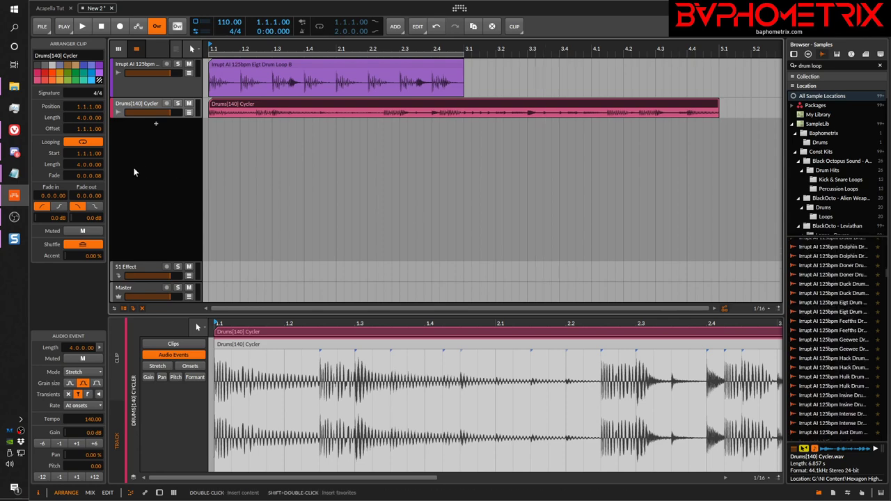
Delete the Drums[140] Cycler clip and set the default stretch mode for long samples to Raw.
key(Delete)
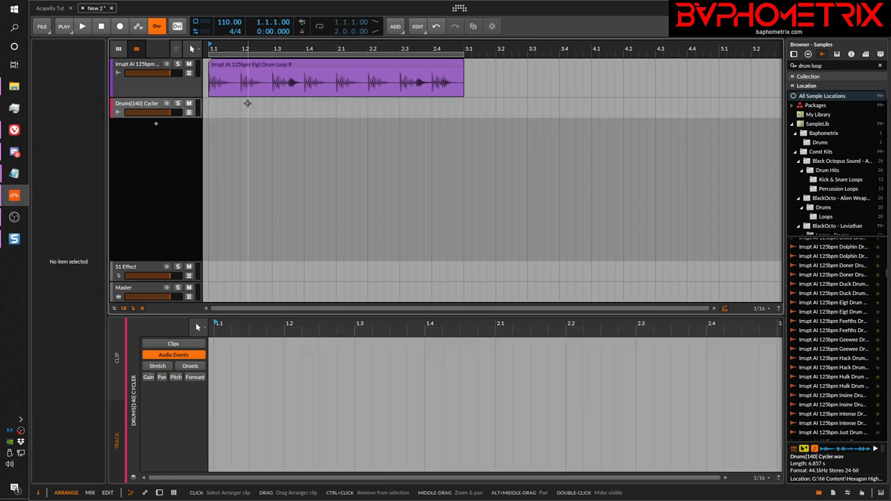
click(459, 9)
click(566, 117)
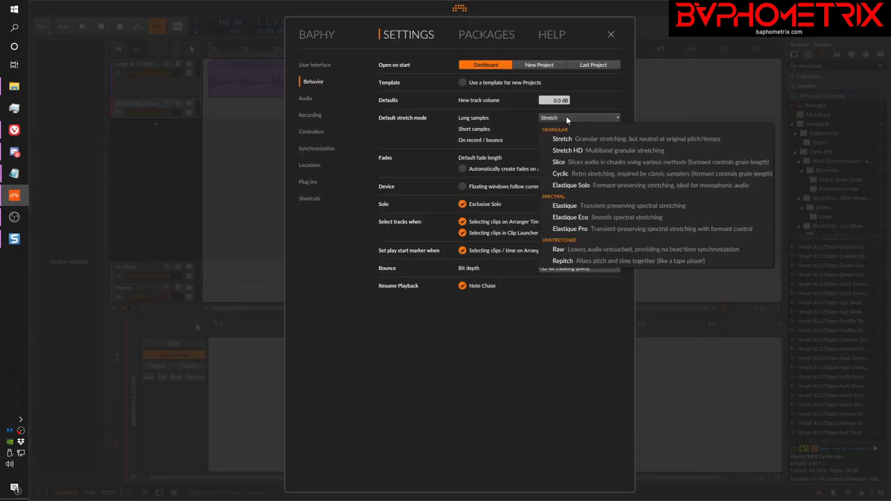
click(575, 249)
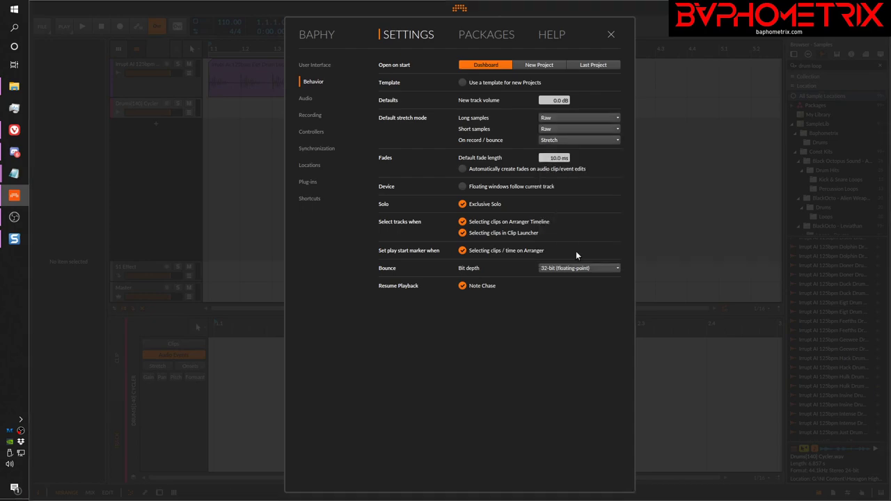
click(460, 8)
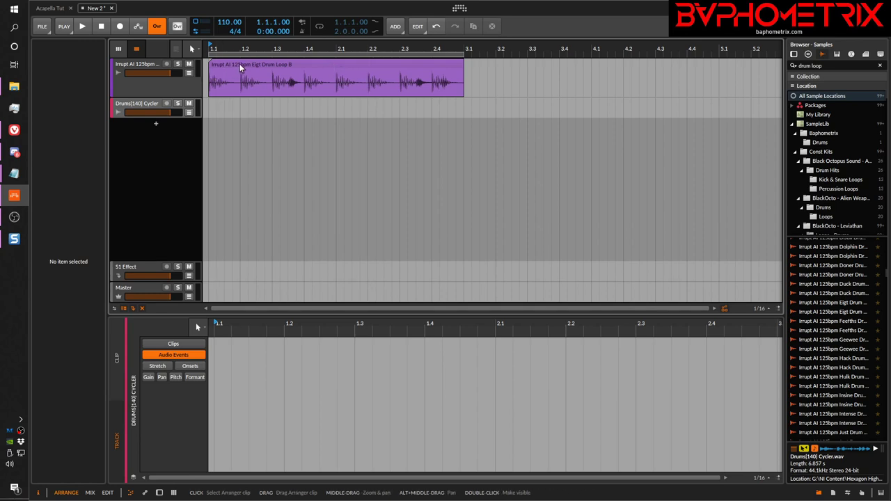
Remove the Irrupt AI 125bpm Eigt Drum Loop B clip from the first track.
click(321, 67)
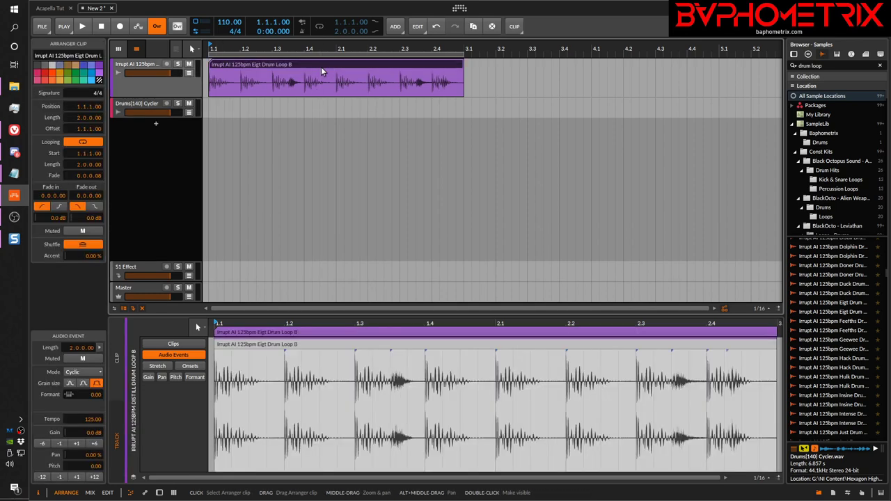
click(477, 89)
key(ctrl+z)
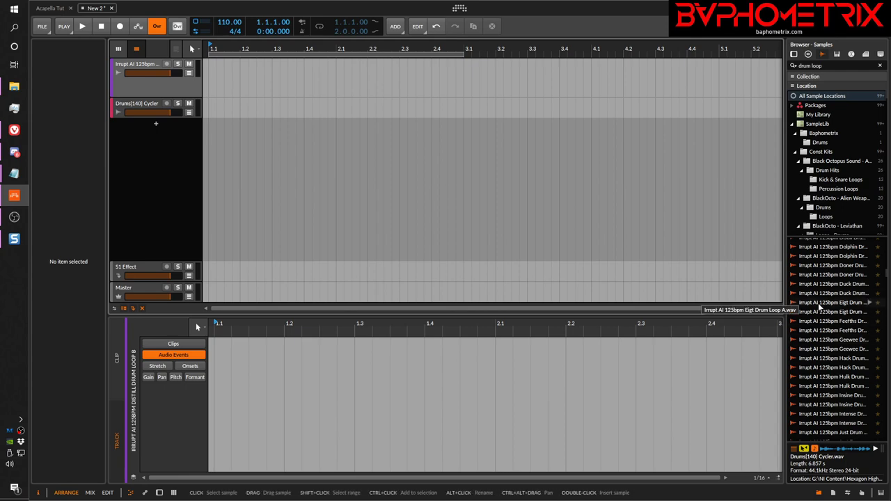
Place Irrupt AI 125bpm Eigt Drum Loop A.wav at bar 1 on the first track and select its clip.
scroll(819, 306, up, 4)
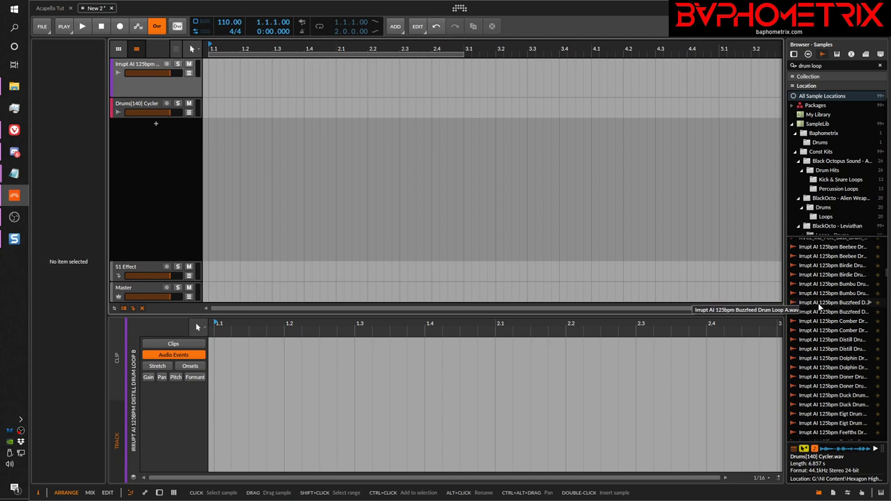
scroll(820, 306, down, 3)
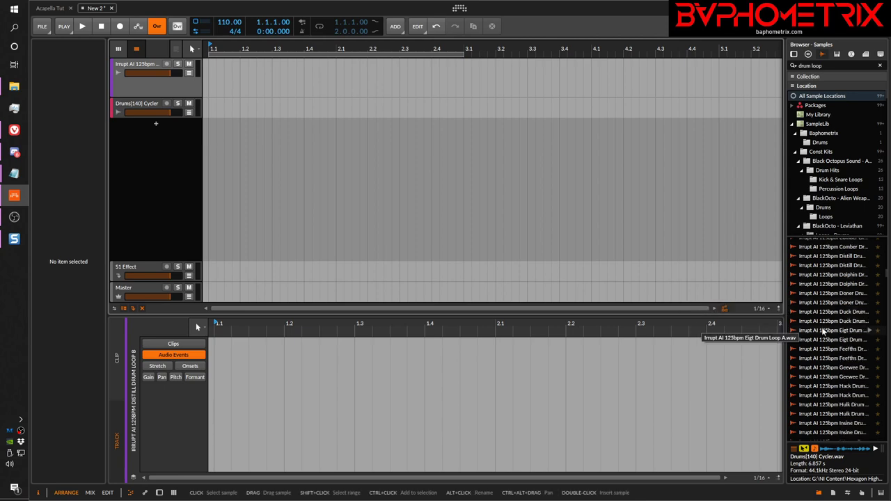
drag(824, 332, 212, 94)
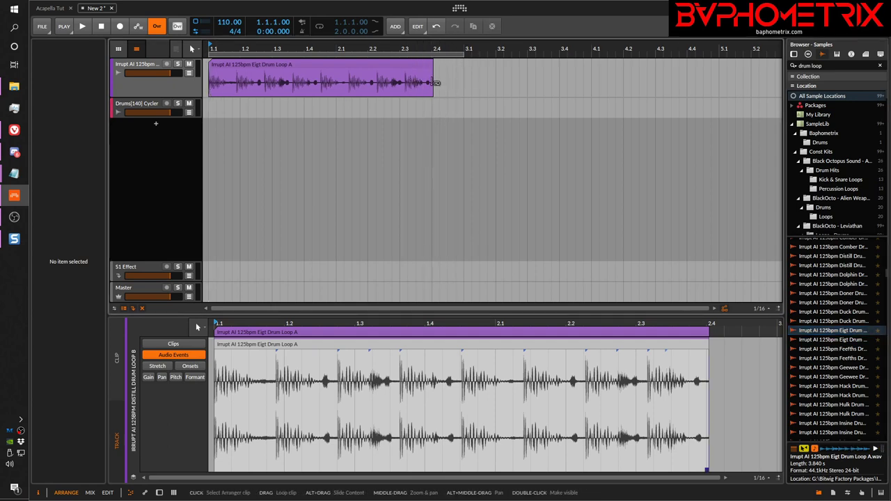
click(344, 63)
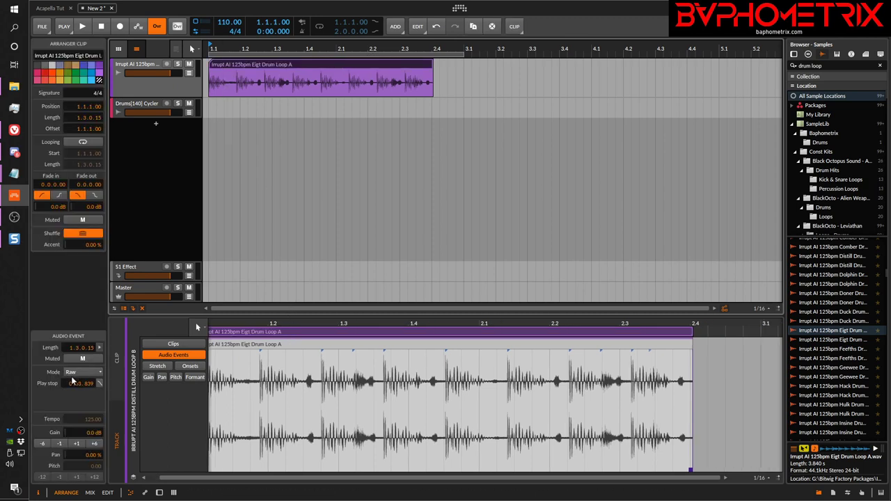
click(328, 65)
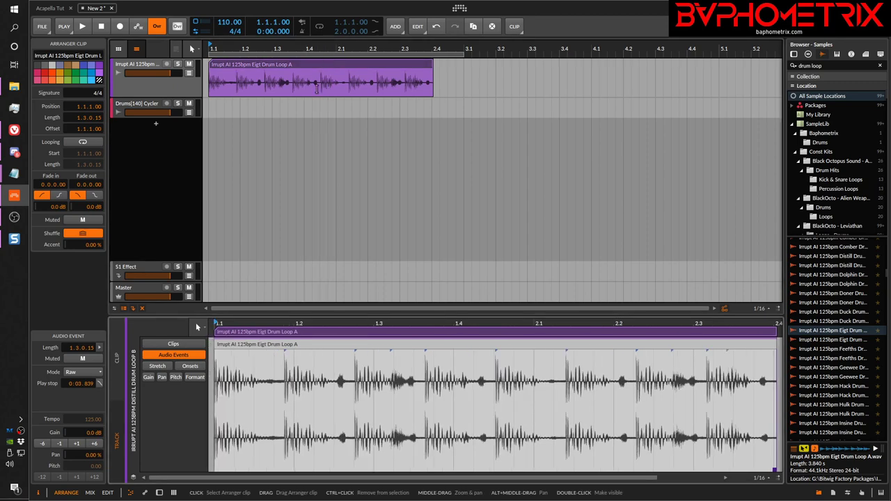
Try the Elastique Pro stretch mode on the Eigt Drum Loop A audio event, and undo the change.
click(91, 370)
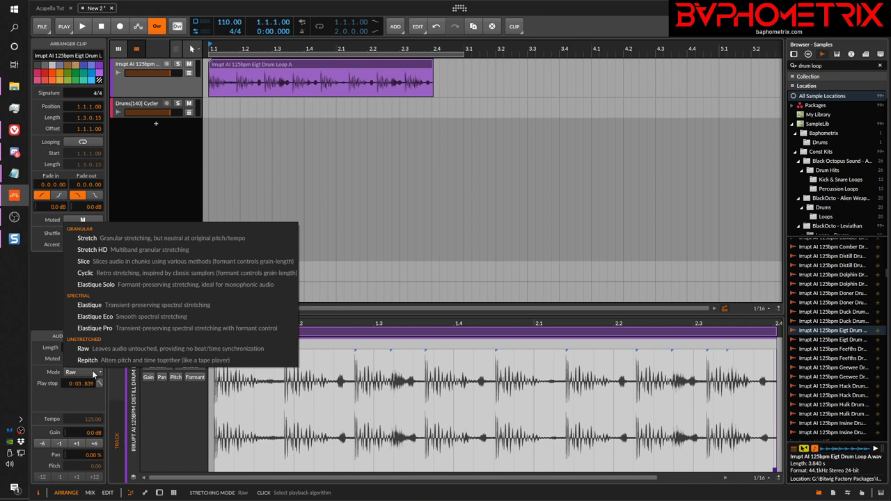
click(78, 331)
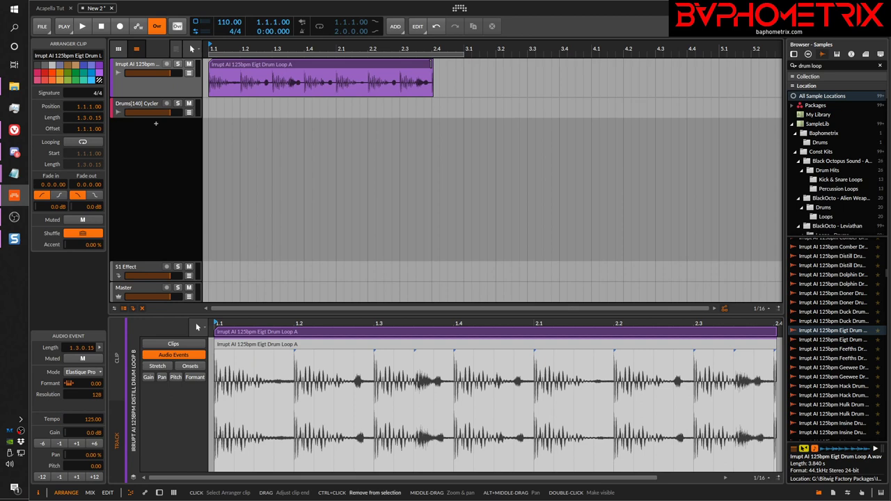
key(ctrl+z)
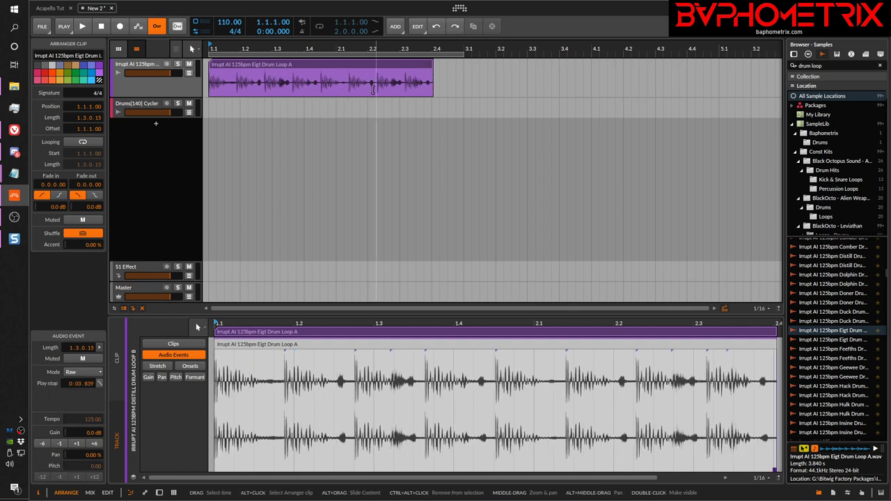
Set the Eigt Drum Loop A audio event's stretch mode to Stretch and reselect the clip.
click(89, 371)
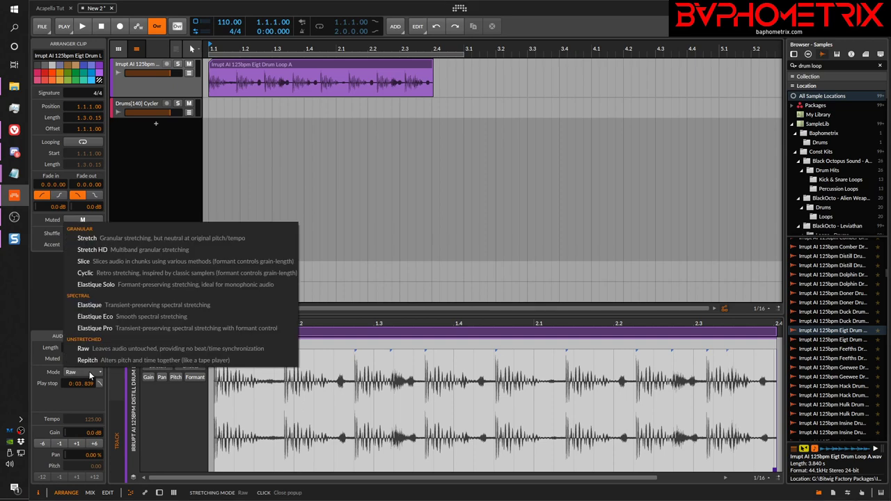
click(98, 240)
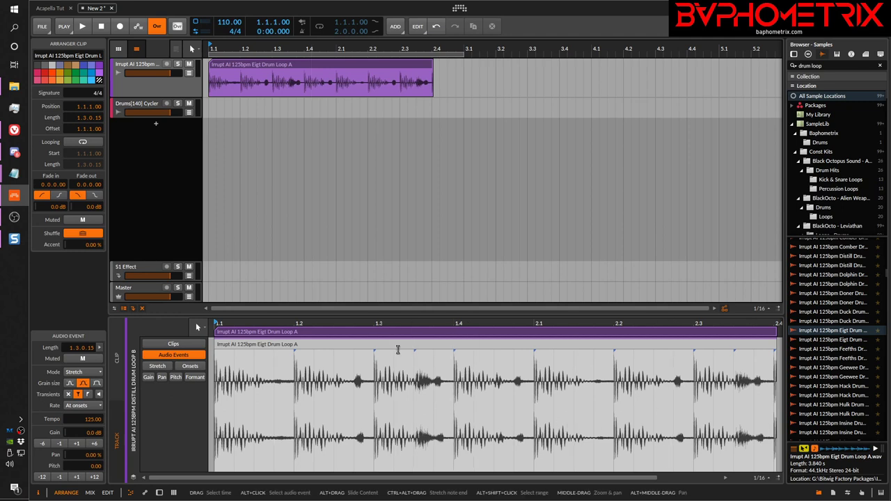
double_click(363, 63)
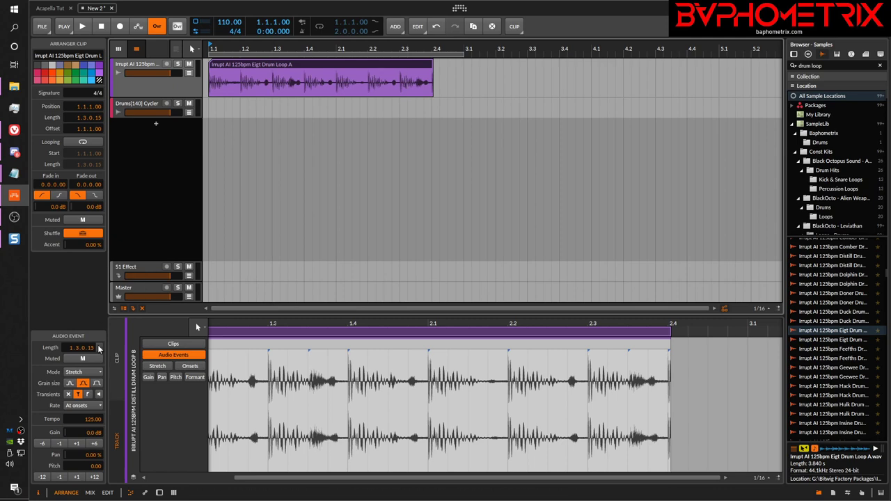
Set the audio event's mode to Raw, try extending the clip past bar 3, and undo the extension.
click(84, 374)
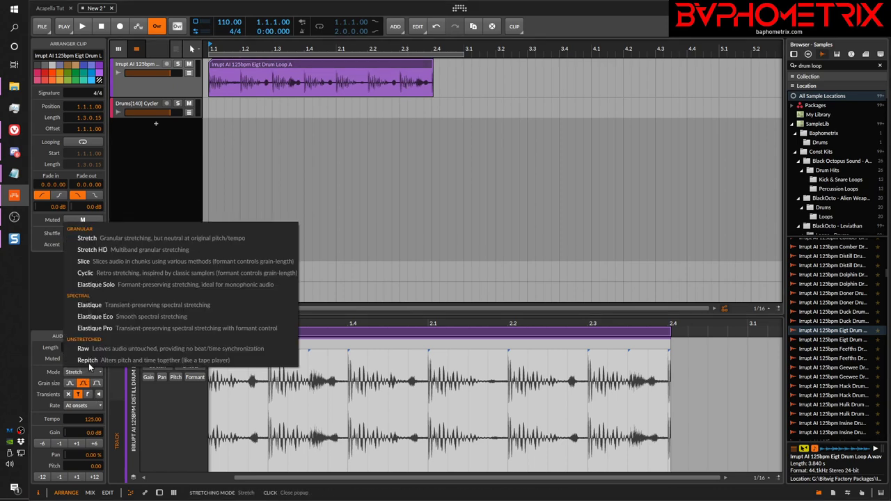
click(104, 348)
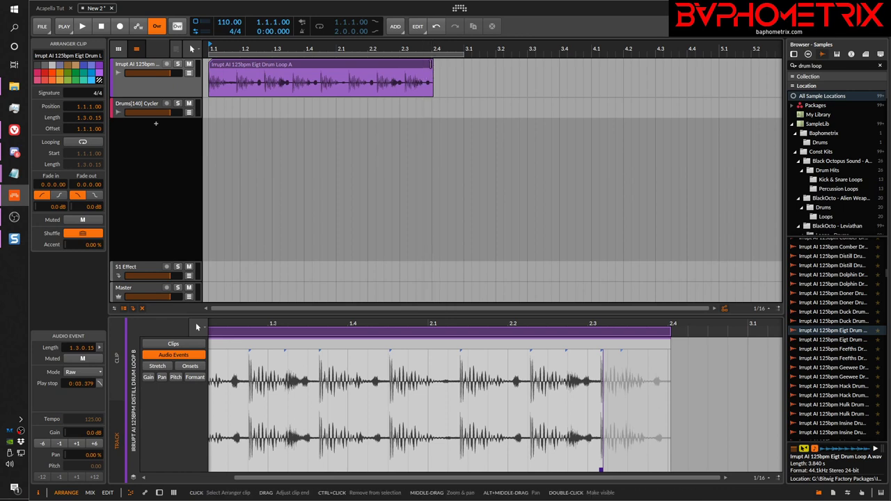
drag(431, 66, 499, 66)
key(ctrl+z)
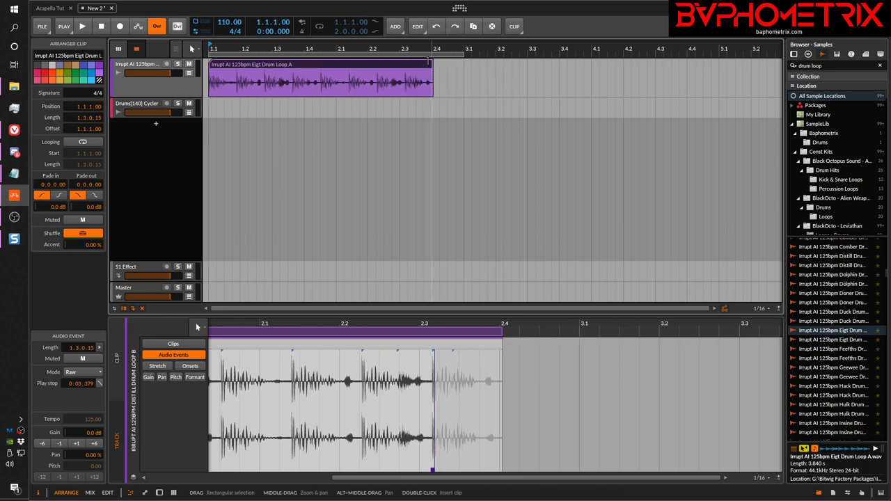
Set the Eigt Drum Loop A event's stretch mode to Elastique Pro and extend the clip's end to bar 3.
click(82, 376)
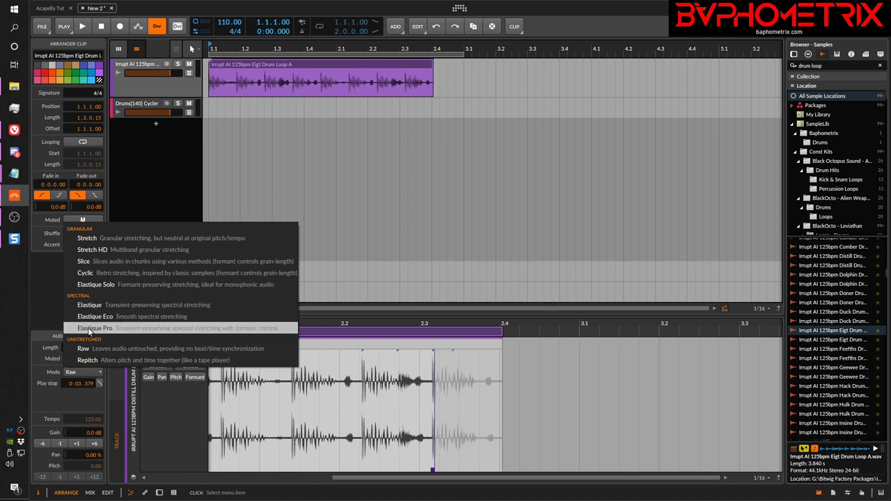
click(90, 330)
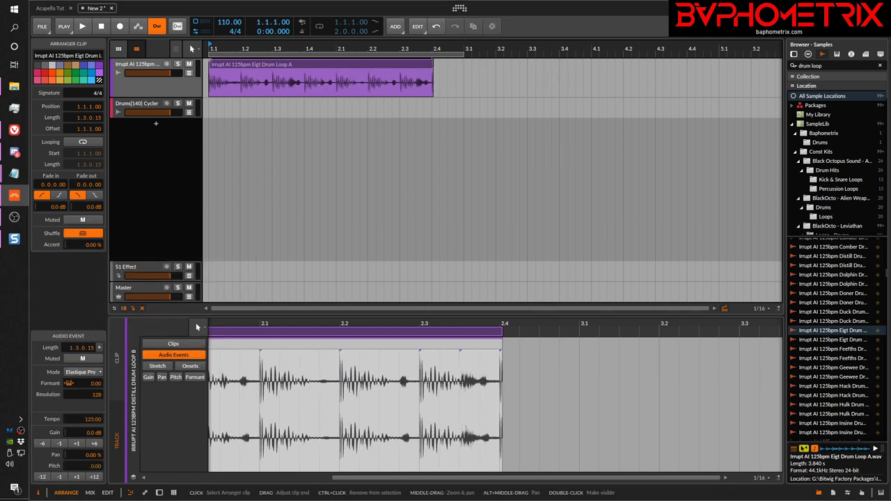
drag(432, 70, 464, 72)
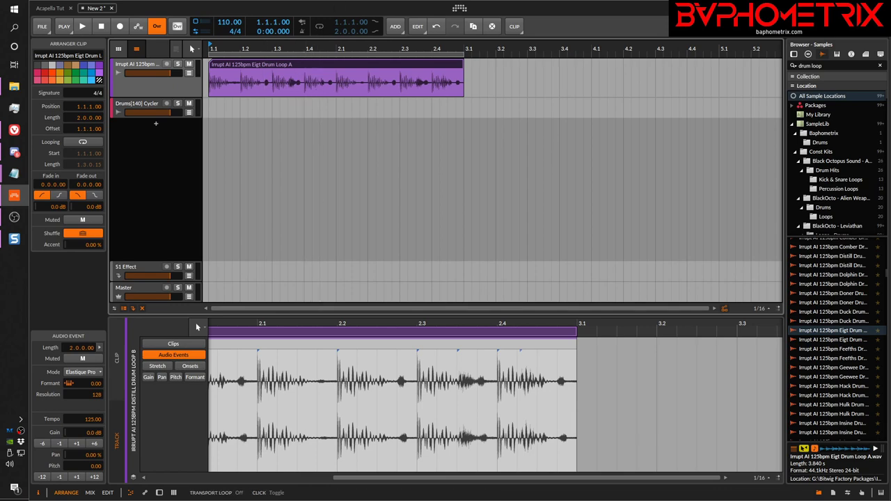
Check the default stretch modes in the Behavior settings and delete the Eigt Drum Loop A clip.
click(459, 8)
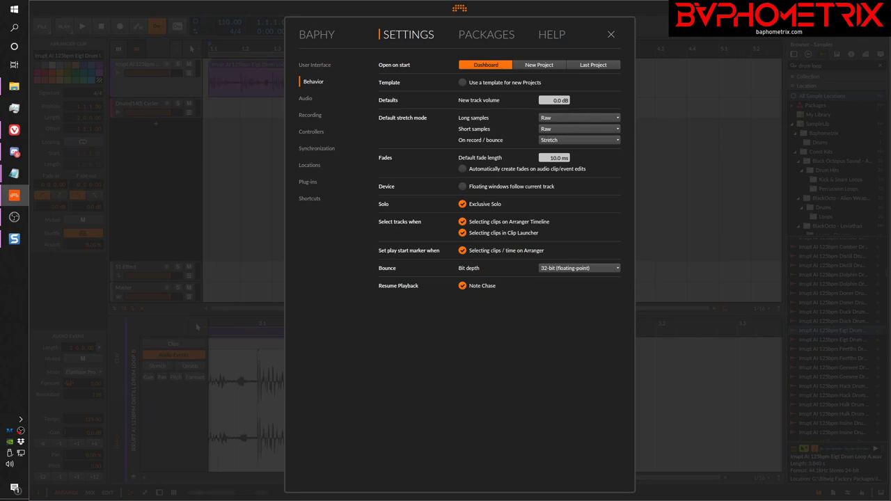
click(458, 9)
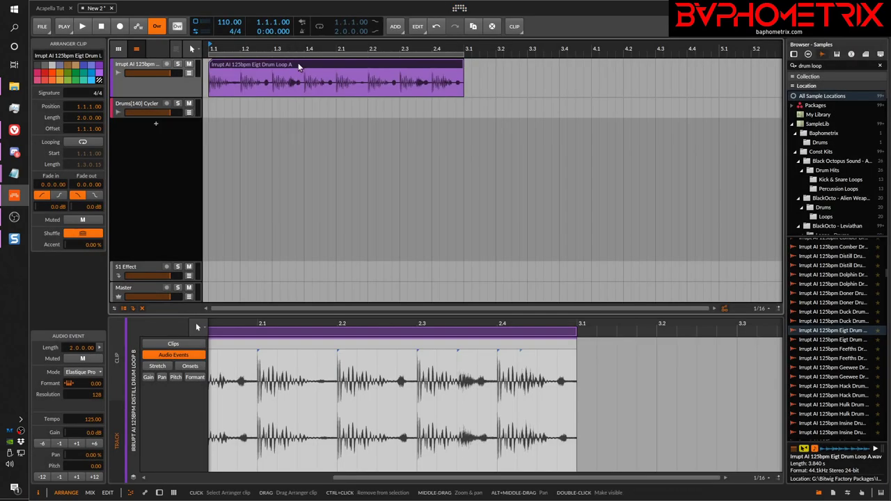
click(297, 62)
key(Delete)
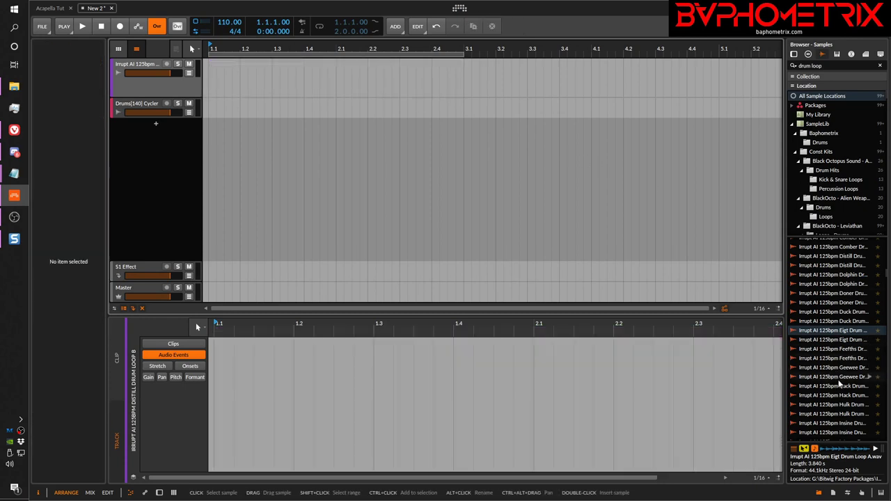
Audition the 125bpm drum loops and place Irrupt AI 125bpm Eigt Drum Loop B.wav at bar 1 on the first track.
scroll(841, 382, down, 8)
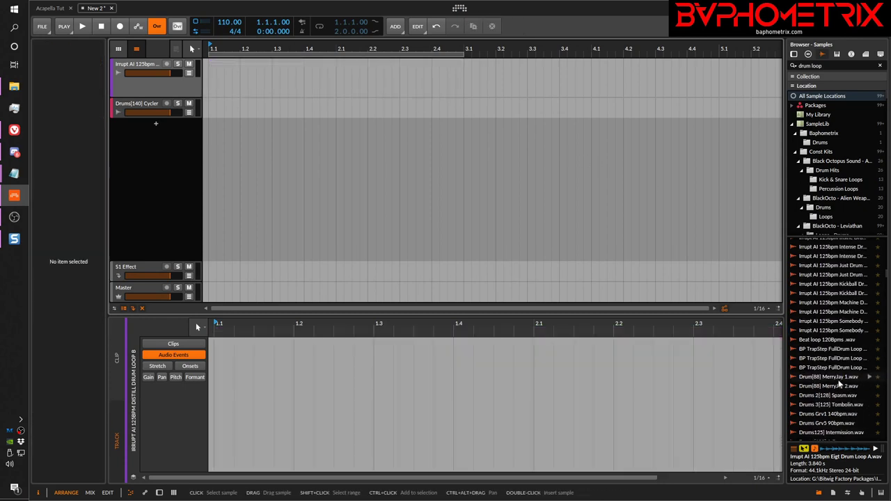
scroll(840, 382, up, 8)
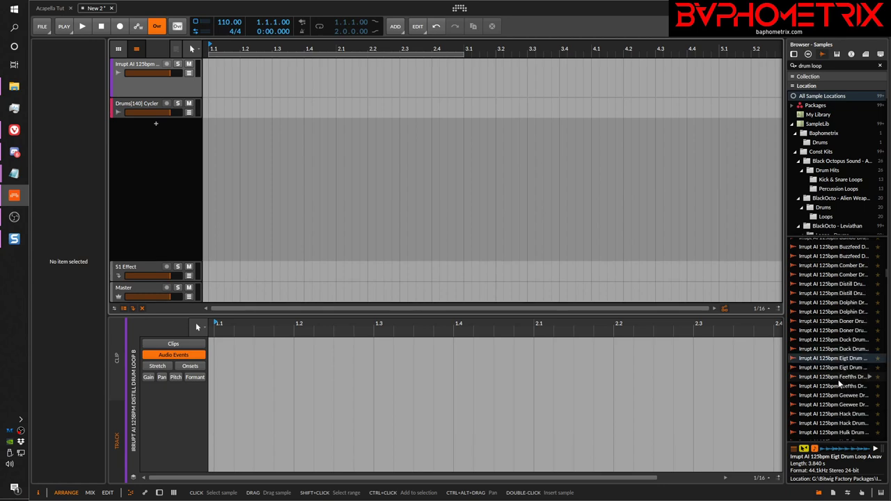
click(844, 350)
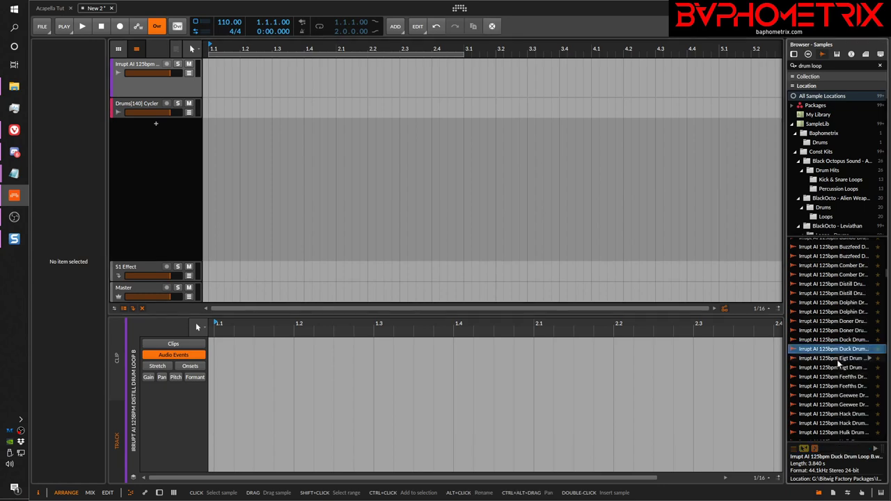
click(838, 360)
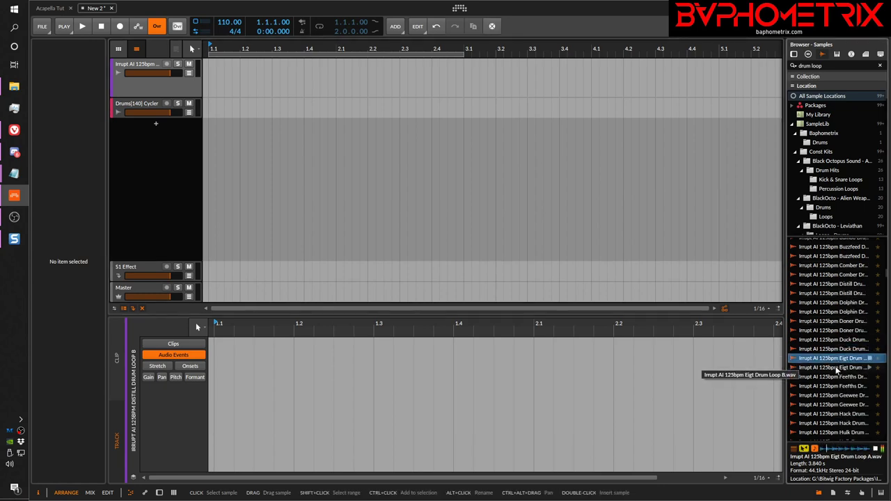
click(836, 368)
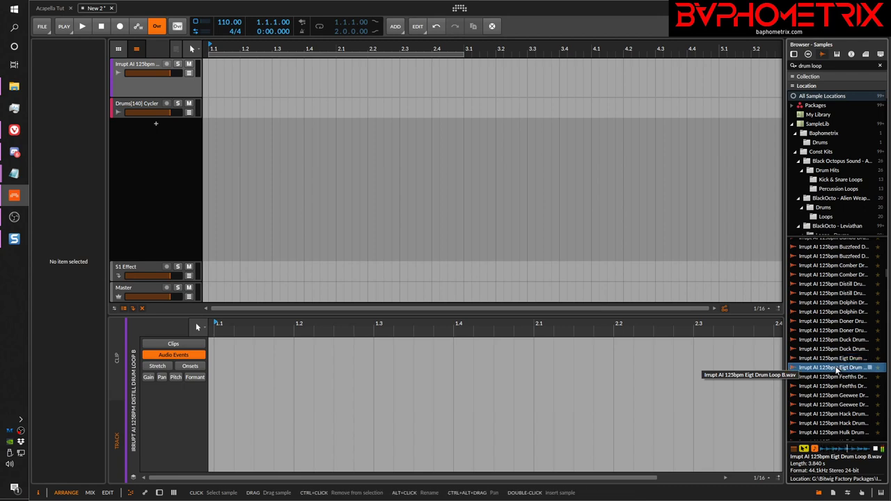
drag(836, 369, 216, 98)
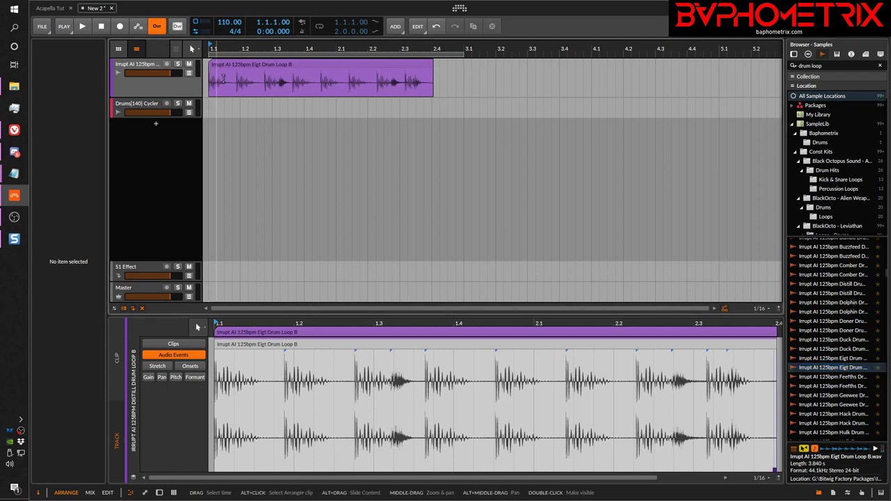
Set the Eigt Drum Loop B event's stretch mode to Elastique Pro and extend the clip to a length of 2 bars.
click(363, 66)
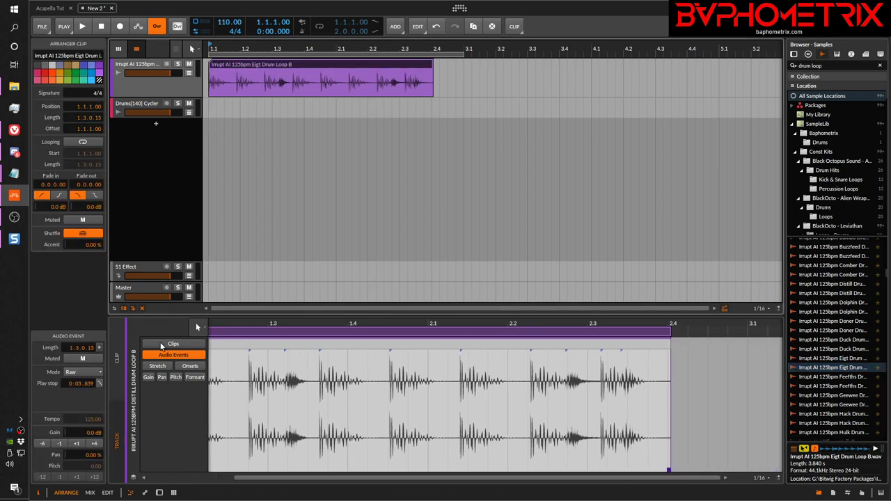
click(94, 371)
click(101, 328)
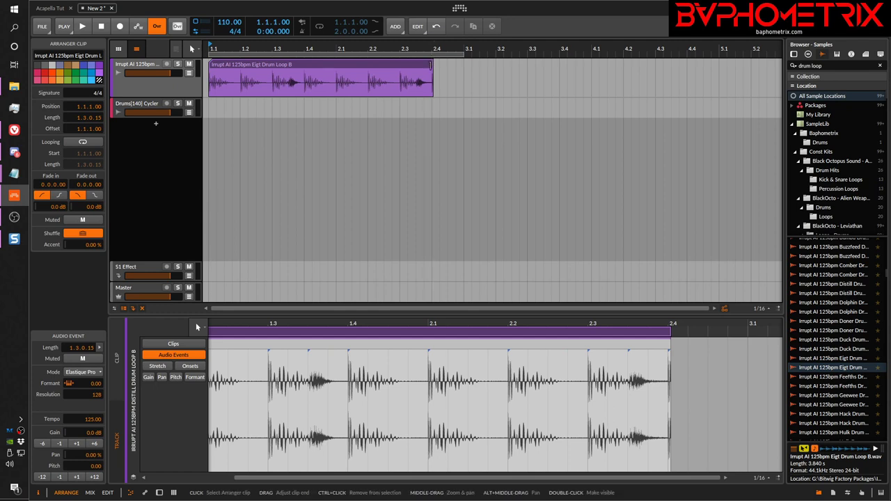
drag(433, 63, 463, 63)
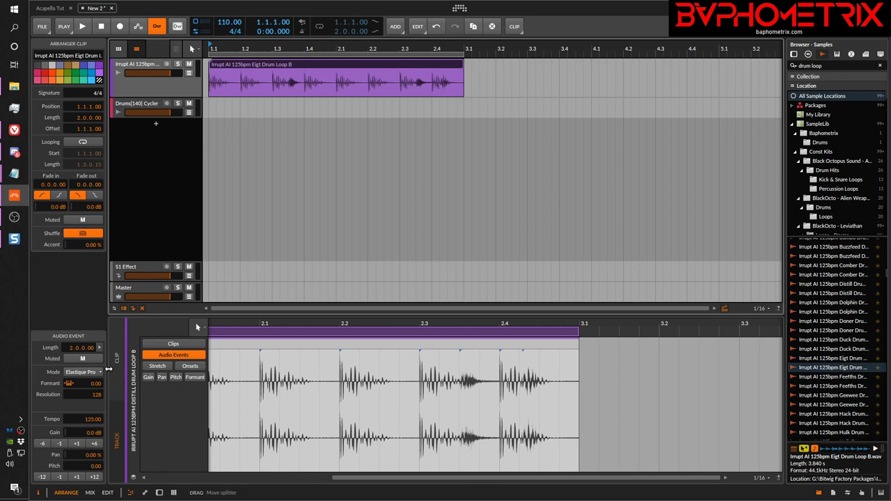
click(97, 372)
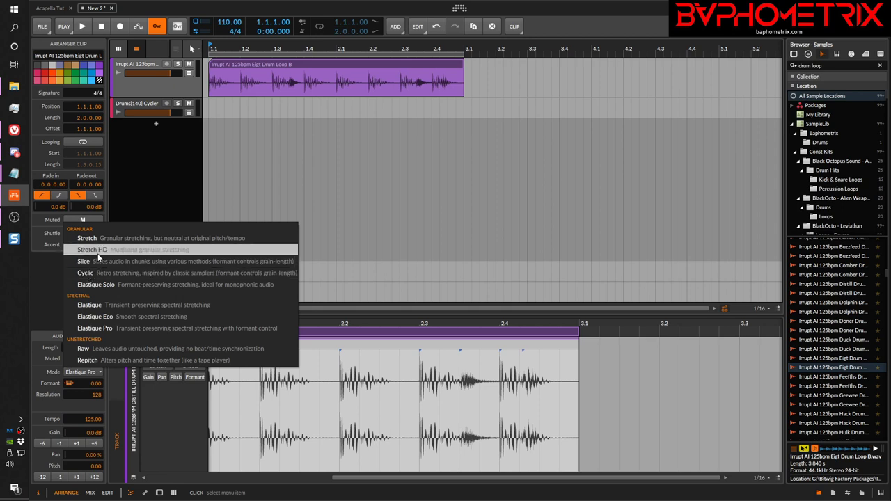
click(172, 182)
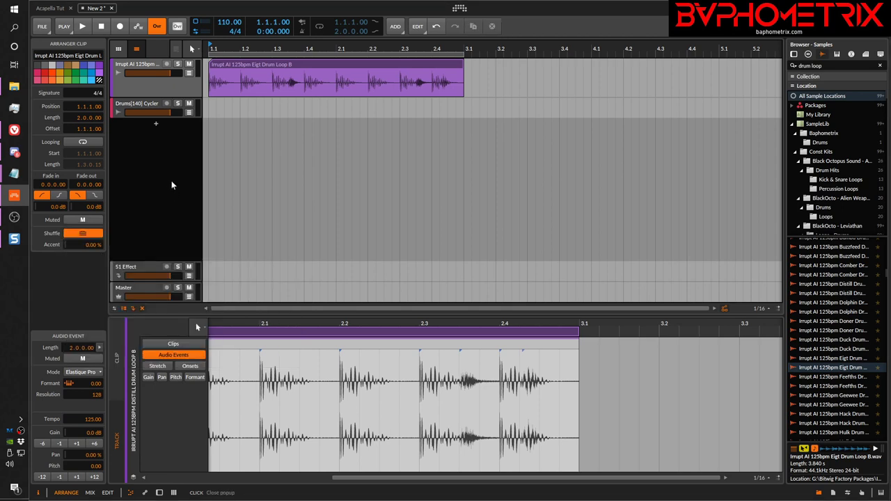
Add an instrument track below the Drums[140] Cycler track and insert a Sampler device on it.
click(147, 105)
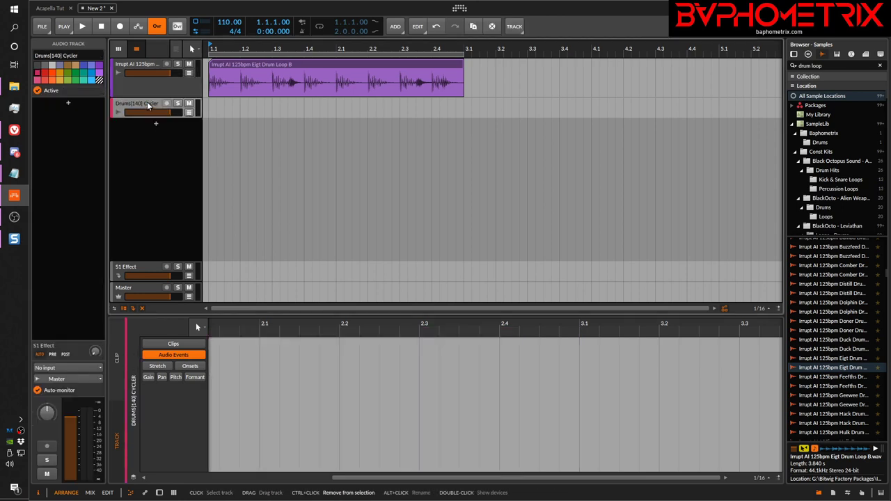
double_click(143, 126)
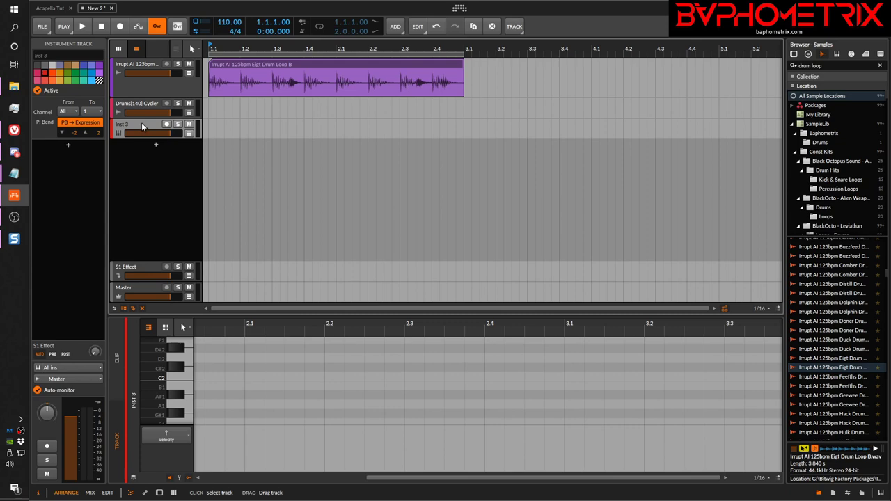
text(samp)
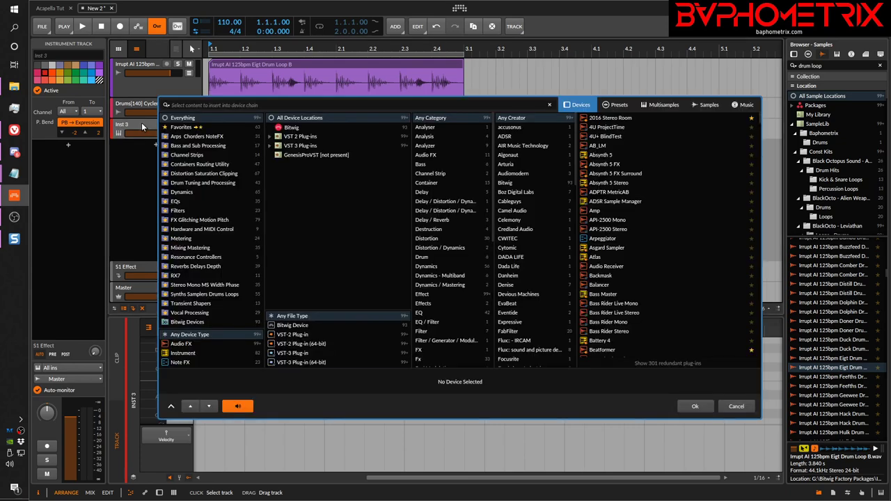
key(Down)
key(Return)
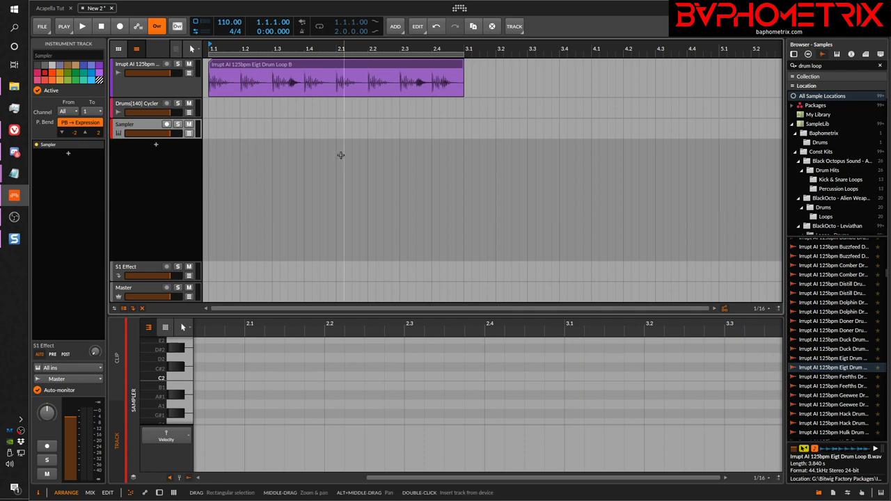
key(d)
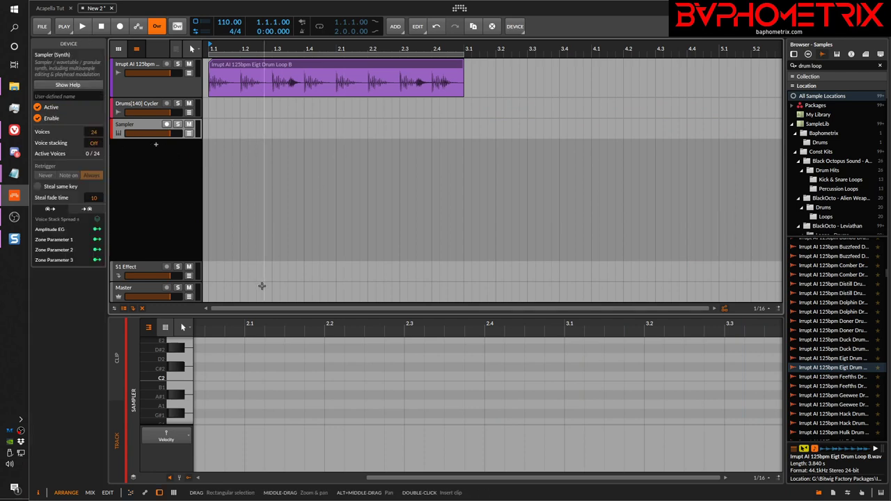
click(140, 456)
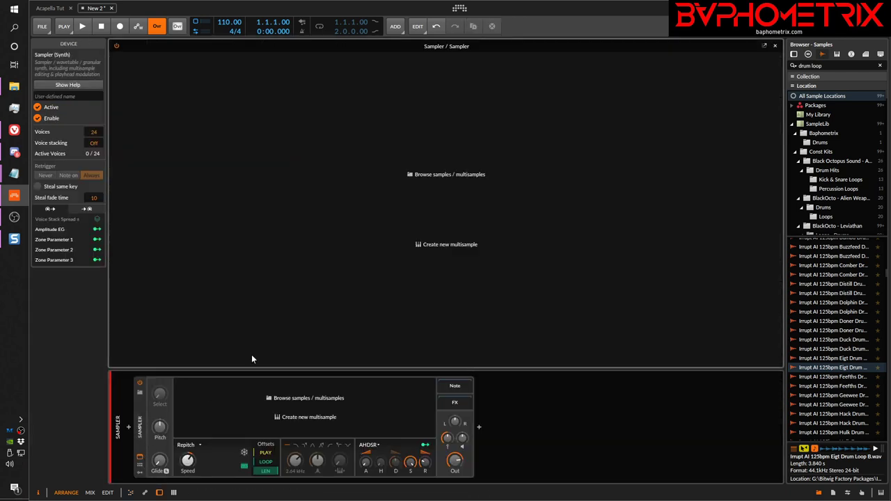
click(140, 456)
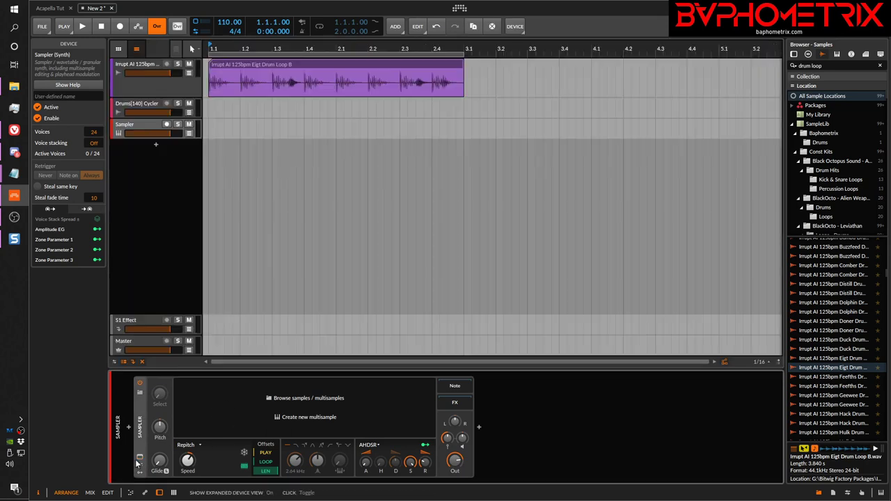
click(197, 449)
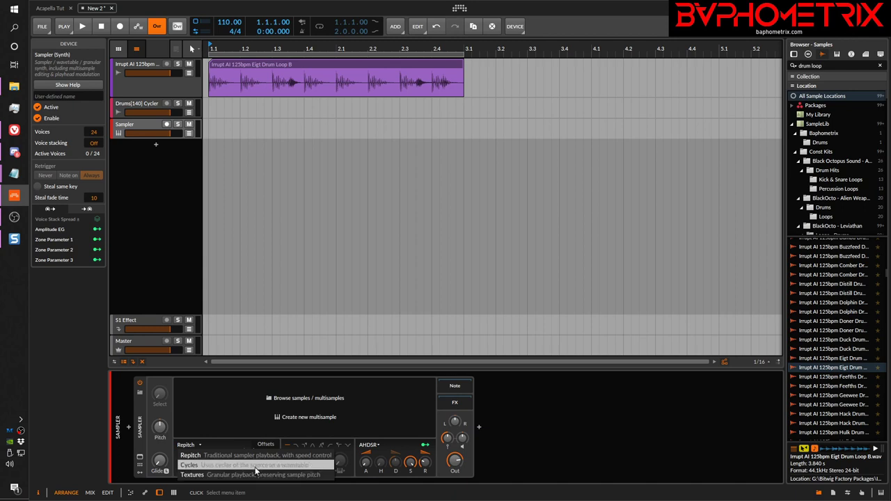
click(199, 475)
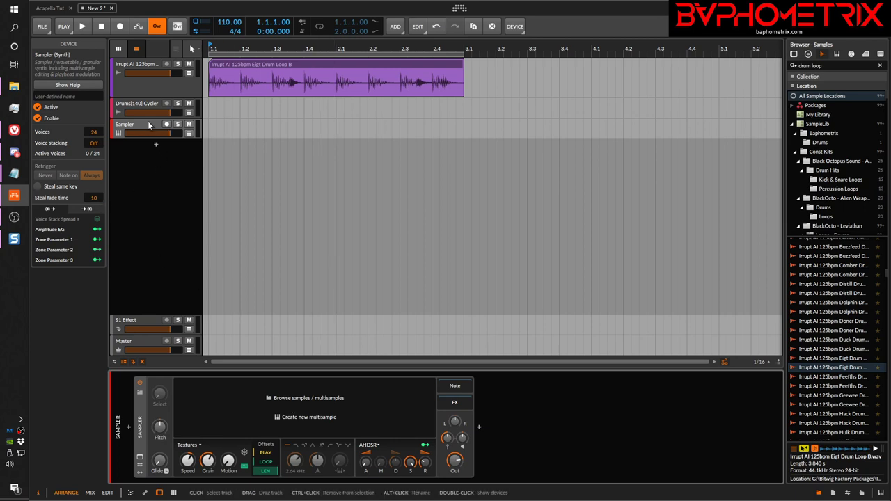
Examine the granular stretch modes available for the Eigt Drum Loop B event without changing its mode.
click(295, 63)
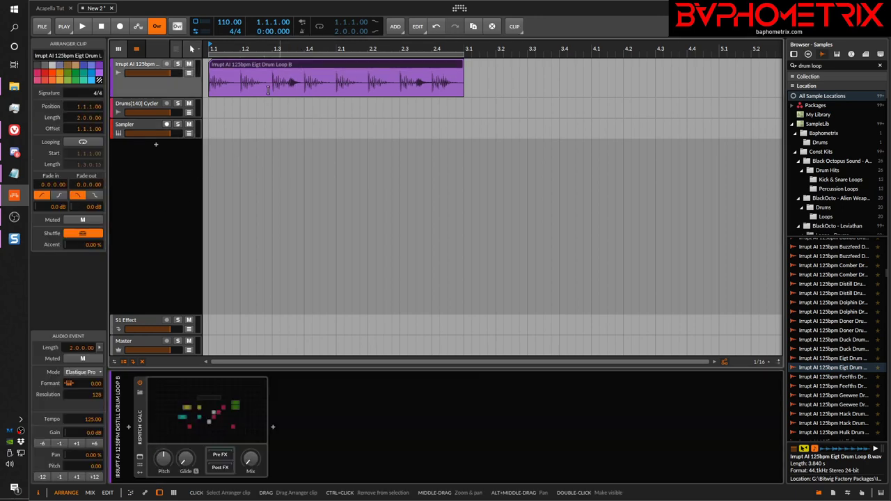
click(89, 373)
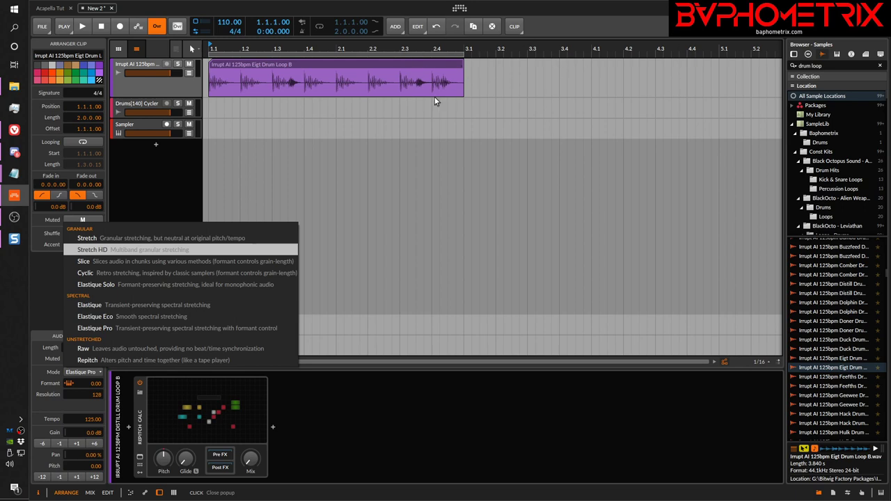
click(436, 429)
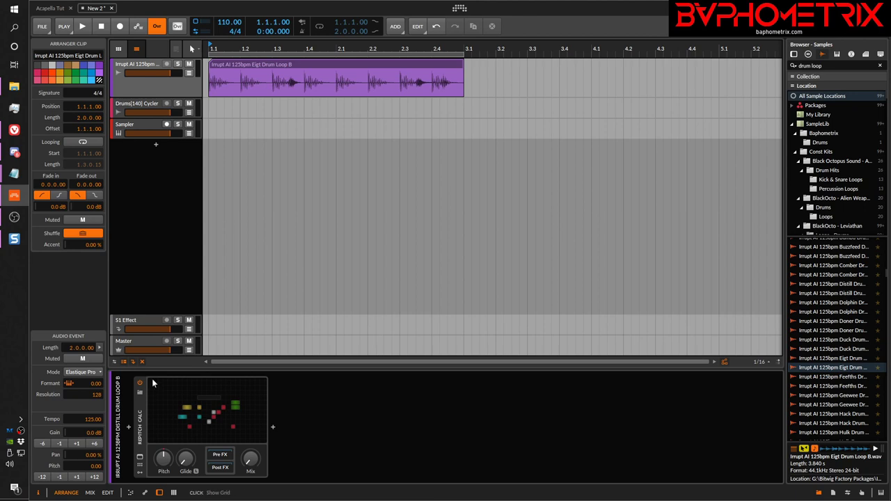
Load Irrupt AI 125bpm Eigt Drum Loop B.wav from the browser into the Sampler.
click(156, 125)
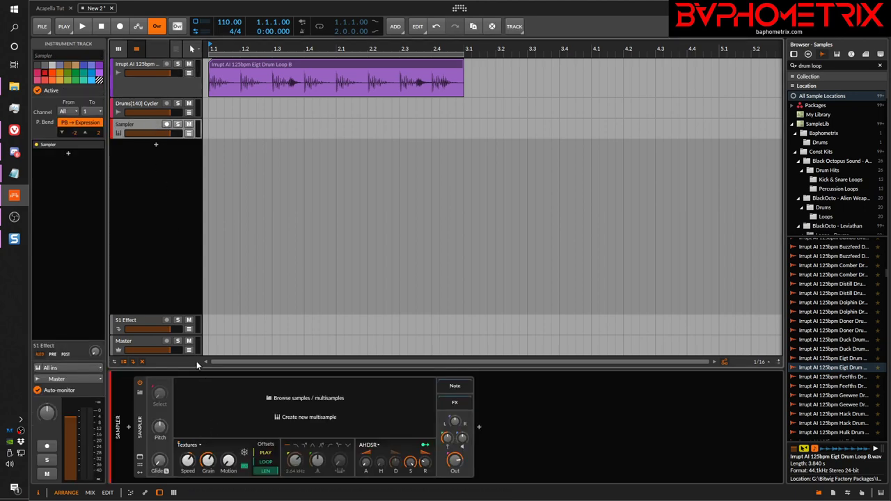
drag(826, 371, 359, 404)
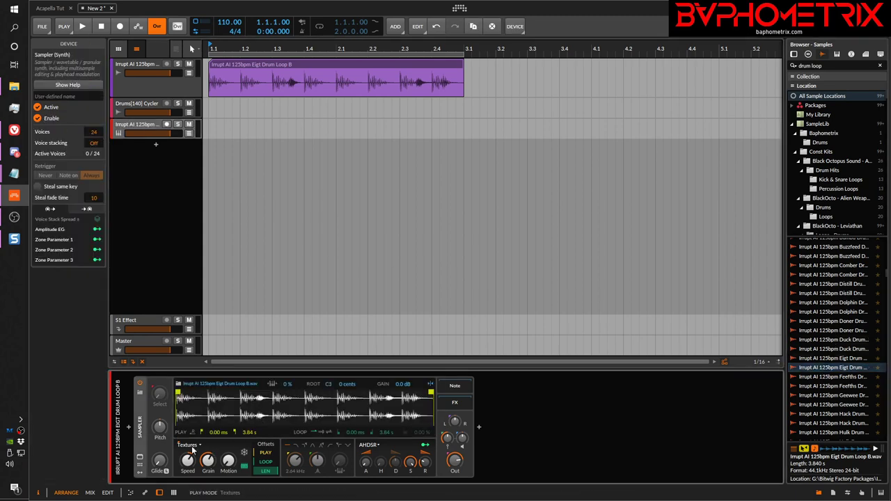
Try different playback speeds for the loaded loop in the Sampler, including 122 % and 75.0 %.
drag(187, 464, 192, 476)
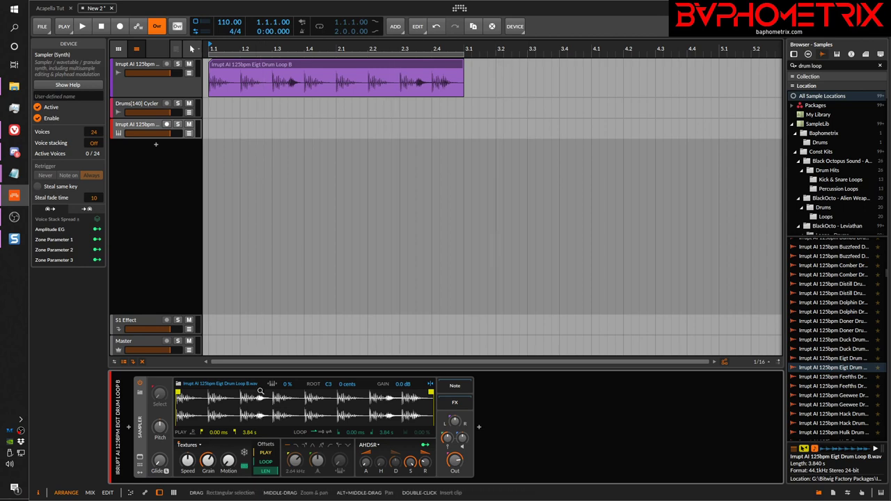
mouse_move(187, 460)
drag(187, 460, 187, 486)
text(107)
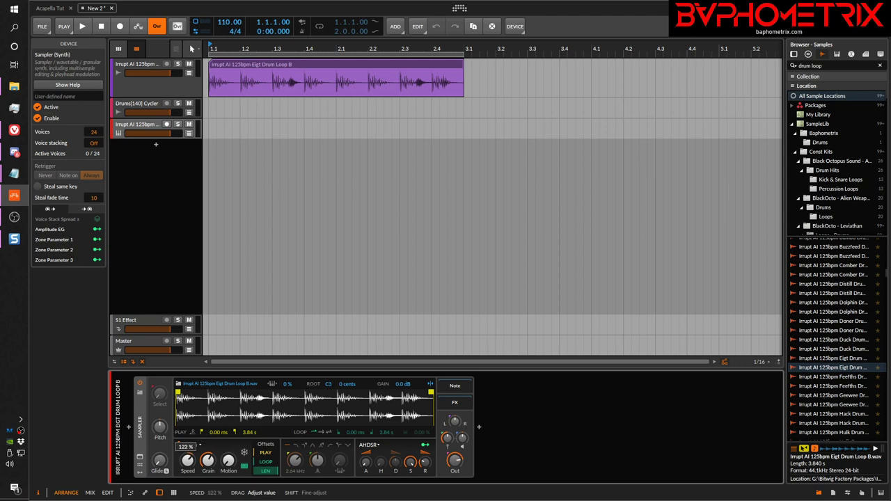
key(Return)
text(155)
key(Return)
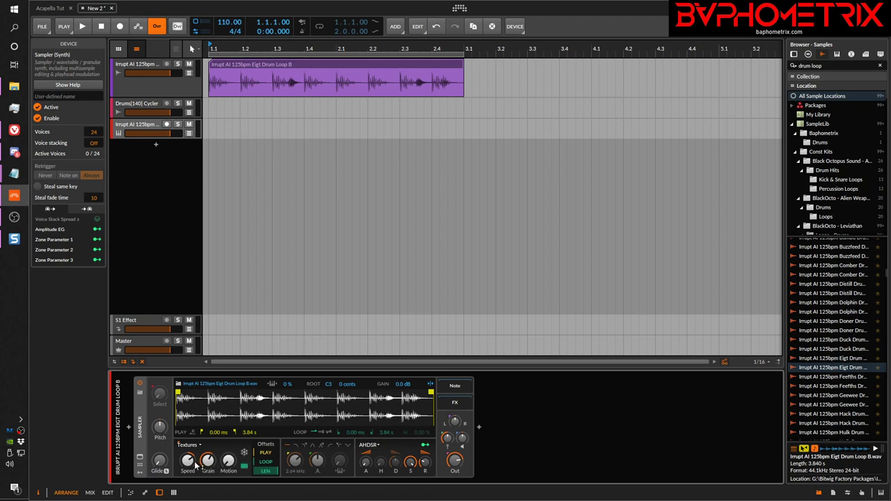
key(ctrl+z)
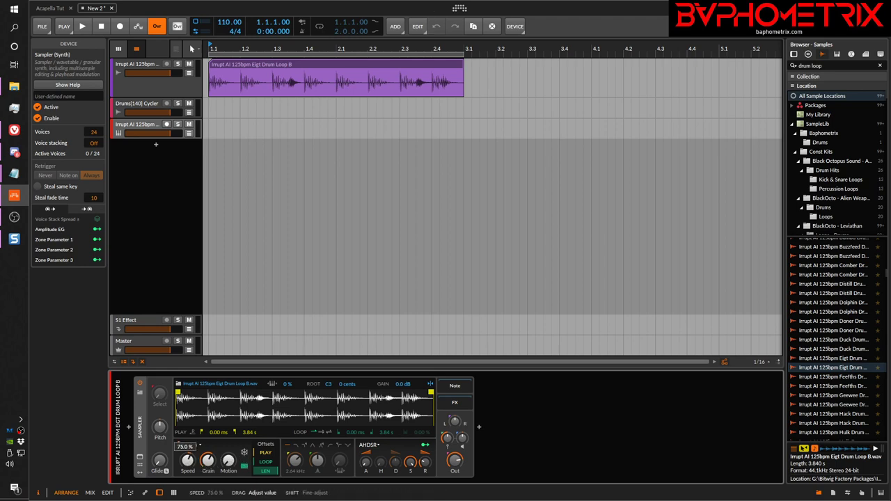
Freeze the Sampler's playhead, reveal its modulator slots, and set the playhead position to 20.0 %.
drag(187, 460, 229, 462)
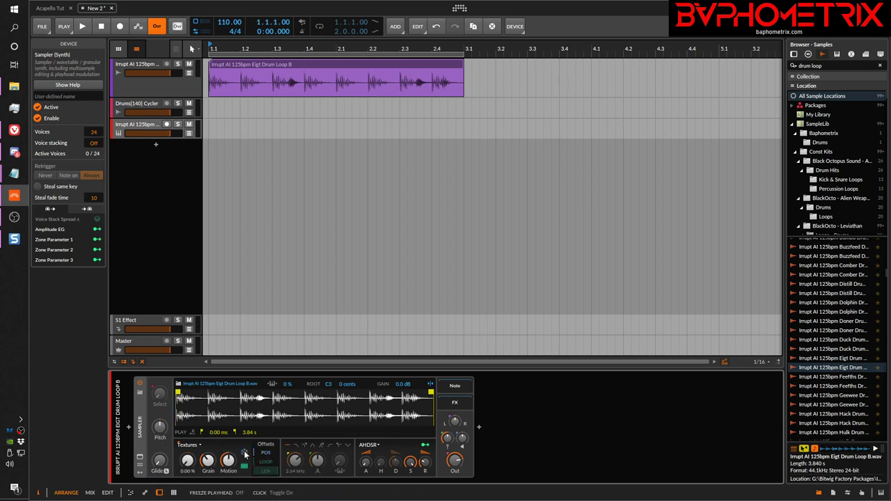
click(143, 476)
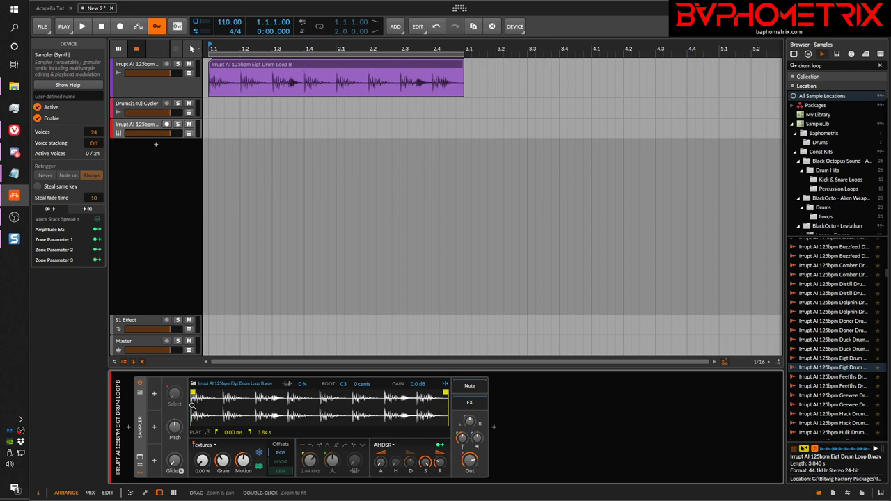
mouse_move(279, 453)
mouse_down()
mouse_move(278, 429)
mouse_move(279, 440)
mouse_up()
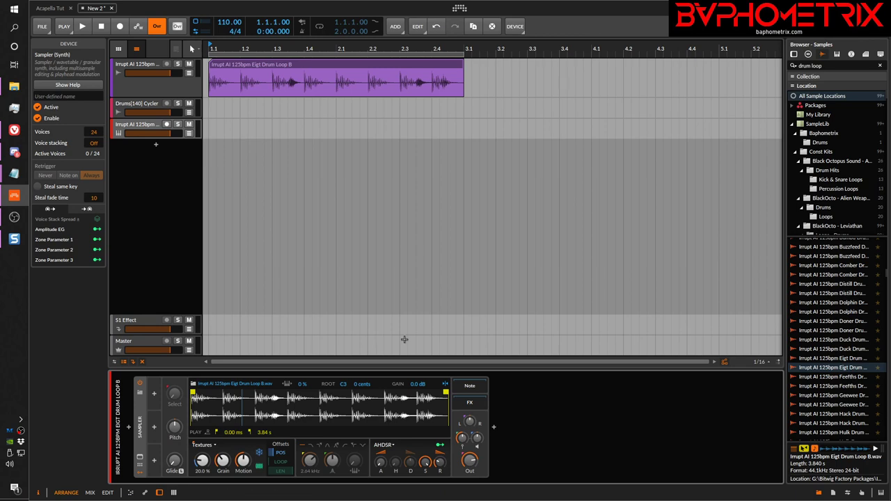
Review the Eigt Drum Loop B event's full list of stretch modes, including the unstretched Raw and Repitch options.
click(377, 60)
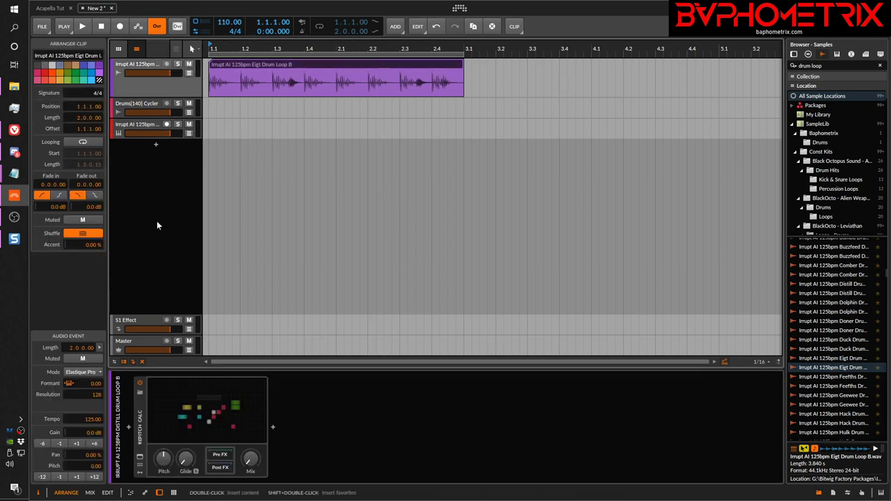
click(83, 372)
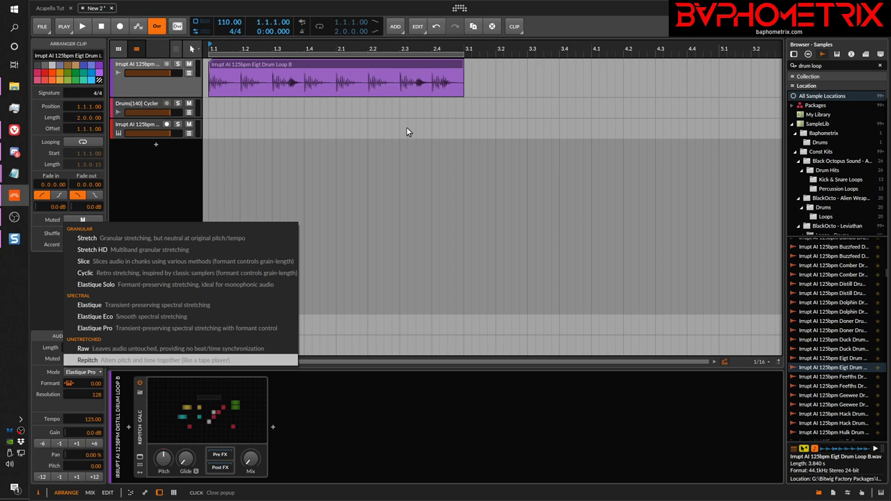
click(419, 423)
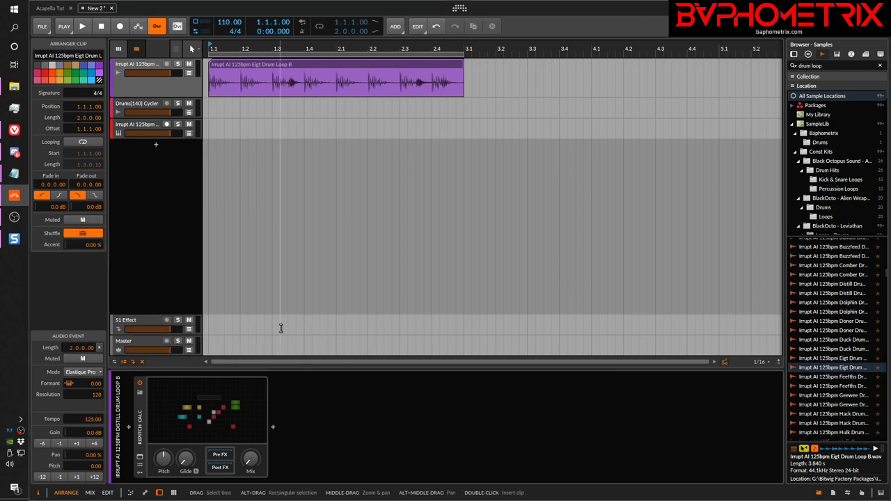
Delete the Repitch Calc device from the first track, and remove the Sampler and Drums[140] Cycler tracks.
click(142, 433)
key(Delete)
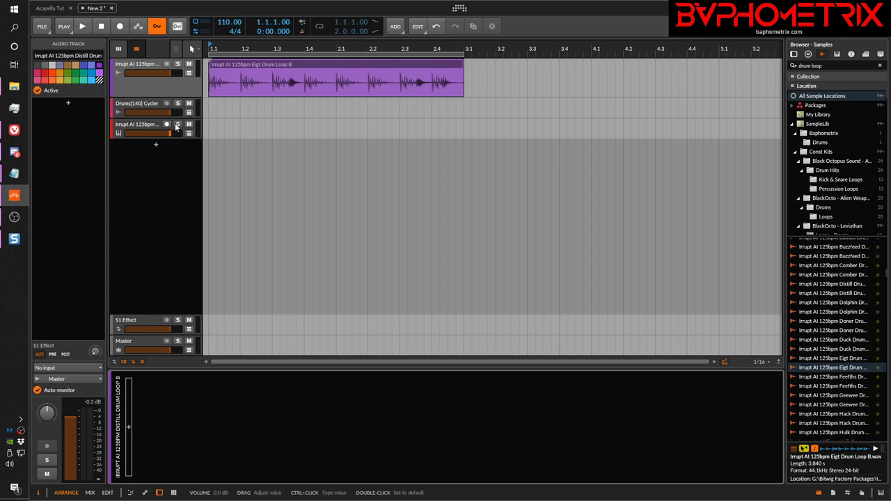
click(143, 125)
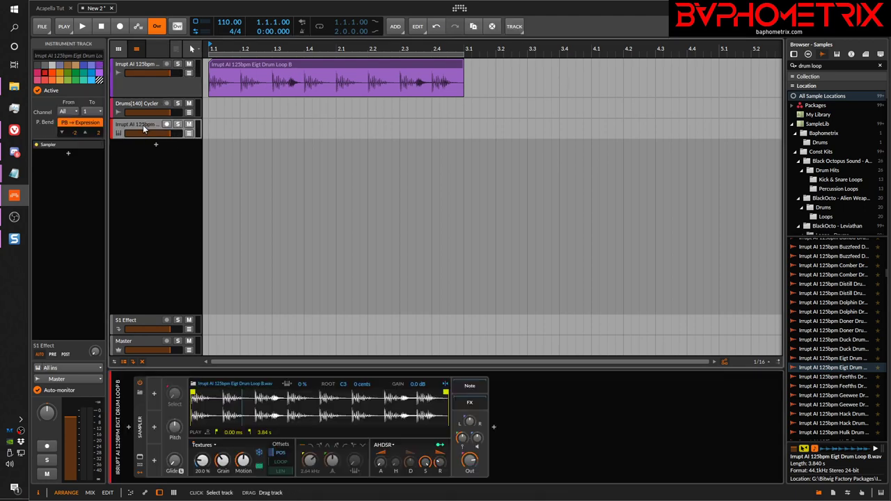
key(Delete)
key(Delete)
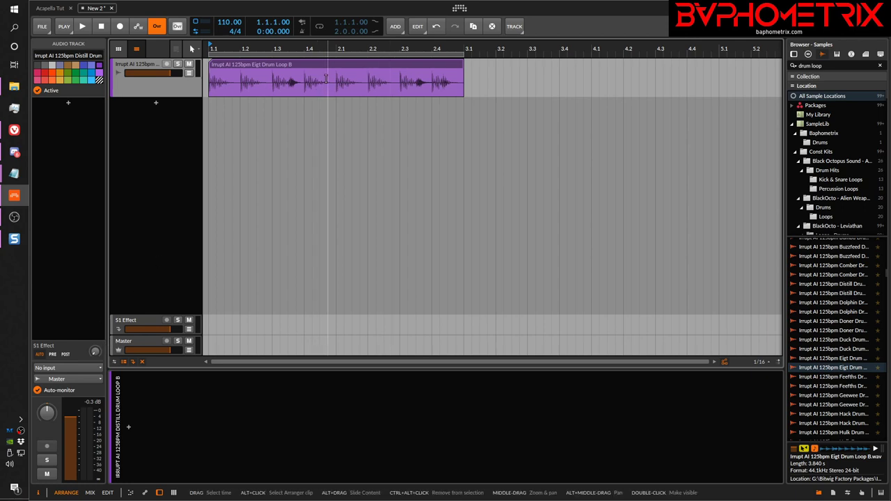
Look over the stretch modes of the Eigt Drum Loop B event and keep Elastique Pro selected.
click(360, 67)
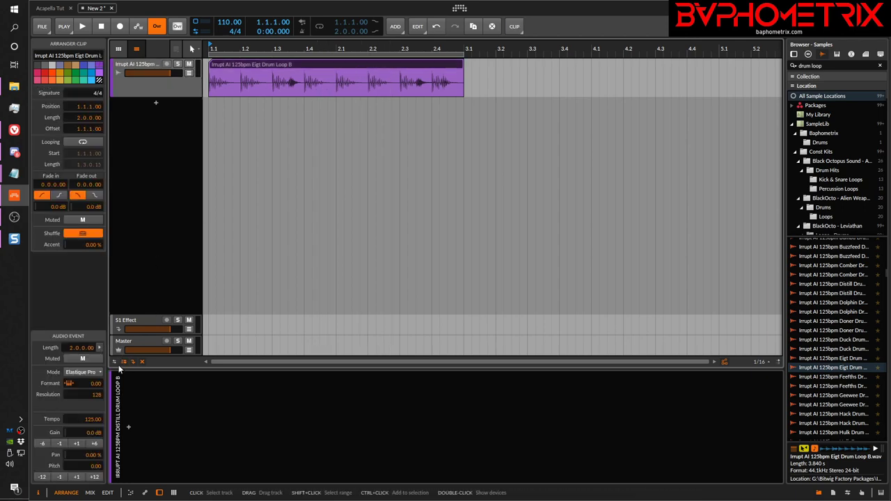
click(86, 379)
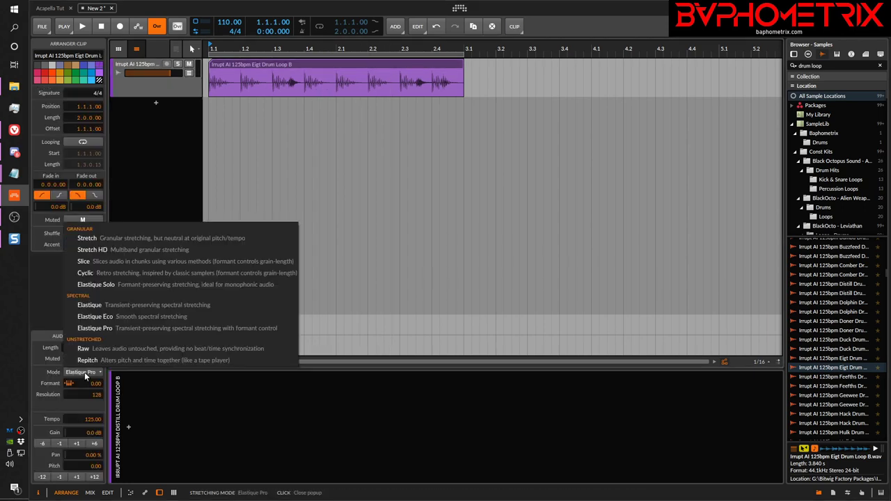
click(90, 328)
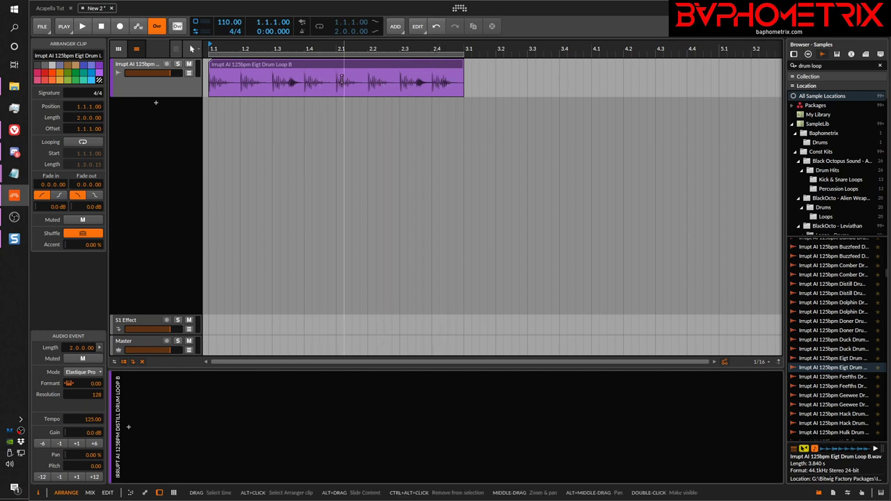
Try sliding the audio content inside the Eigt Drum Loop B clip, and undo the slide.
mouse_move(342, 80)
mouse_down()
mouse_move(278, 82)
mouse_move(397, 83)
mouse_move(249, 88)
mouse_move(413, 85)
mouse_move(337, 84)
mouse_move(354, 82)
mouse_up()
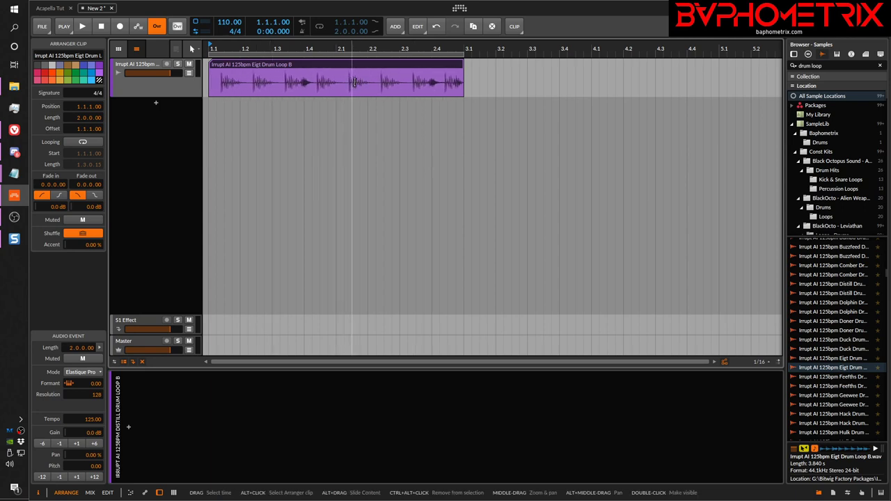
key(ctrl+z)
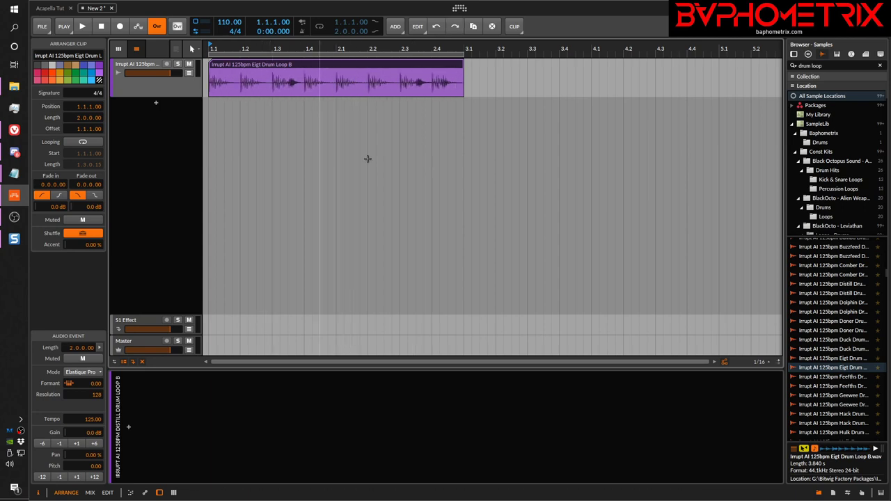
Open the Eigt Drum Loop B clip in the detail editor, compare its Clips and Audio Events views, and select the audio event.
double_click(329, 62)
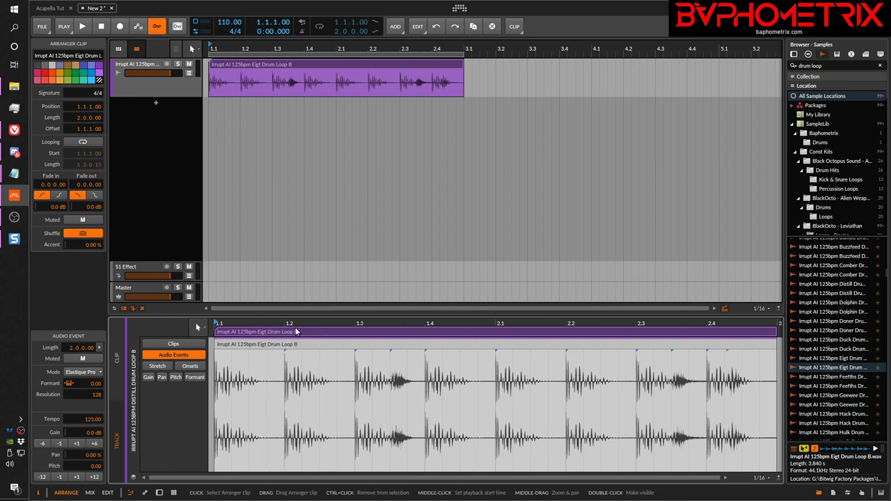
click(165, 346)
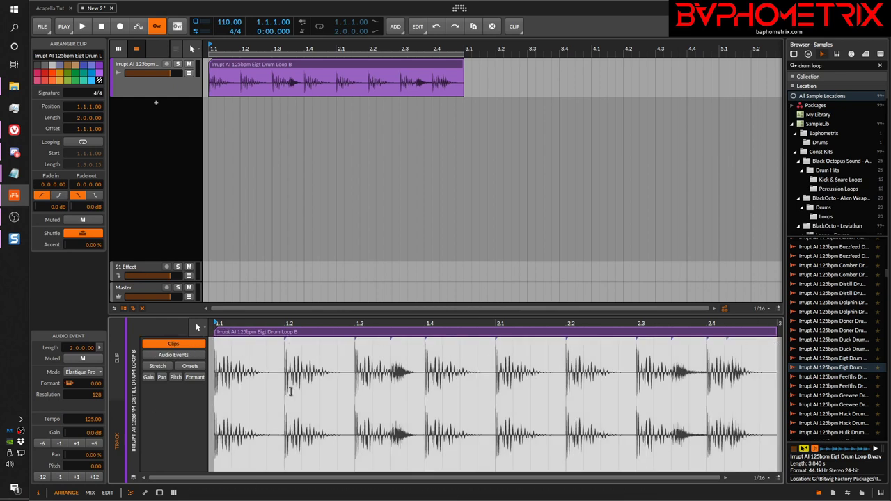
click(179, 354)
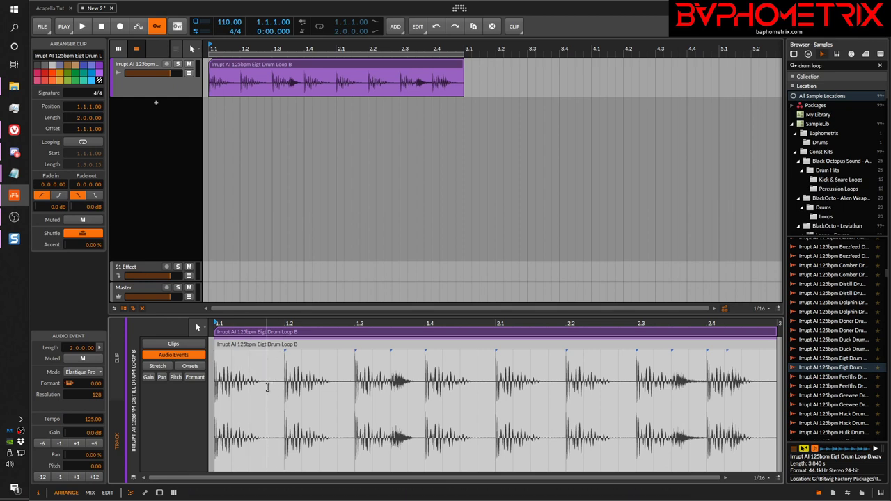
click(237, 394)
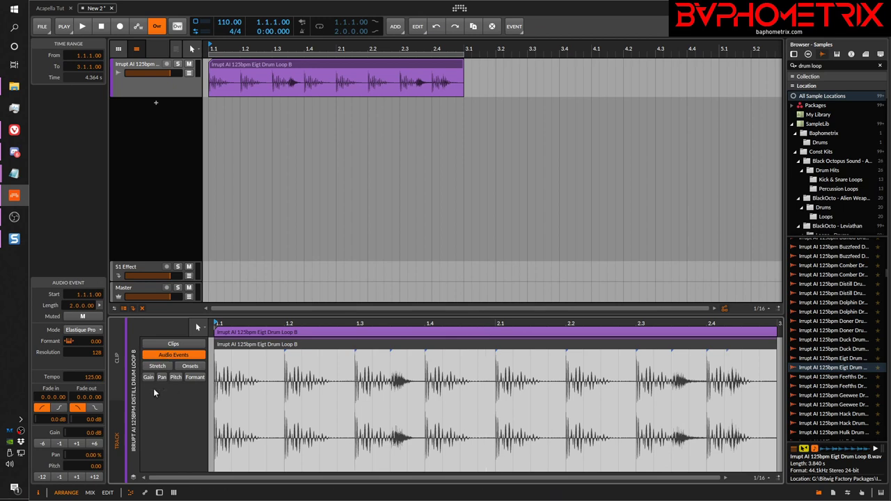
Look through the audio event's Stretch, Onsets, Gain, Pan, Pitch and Formant expression views.
click(190, 366)
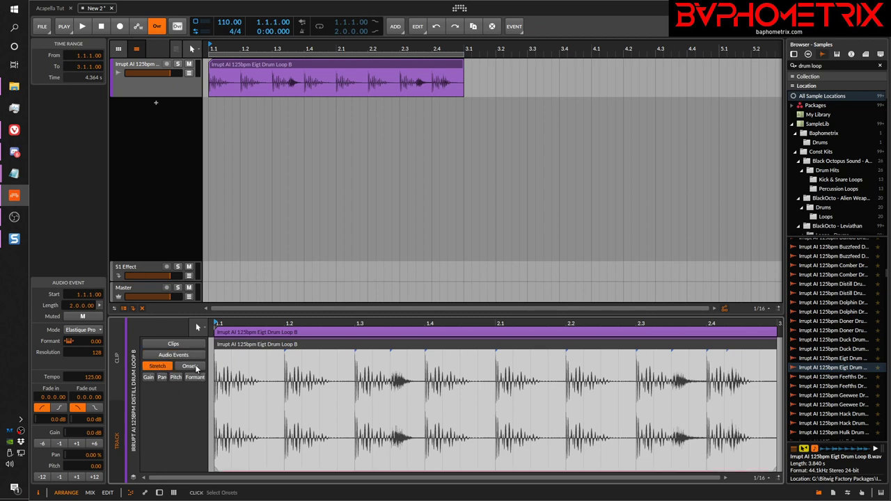
click(161, 378)
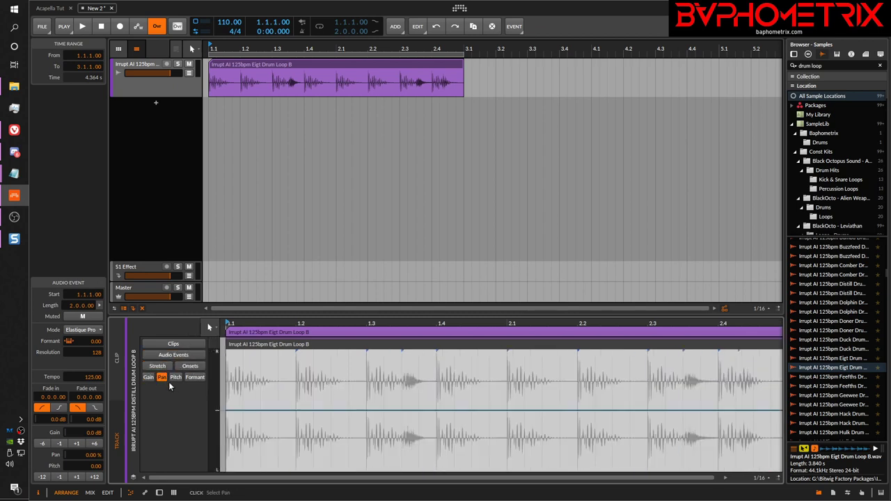
click(176, 378)
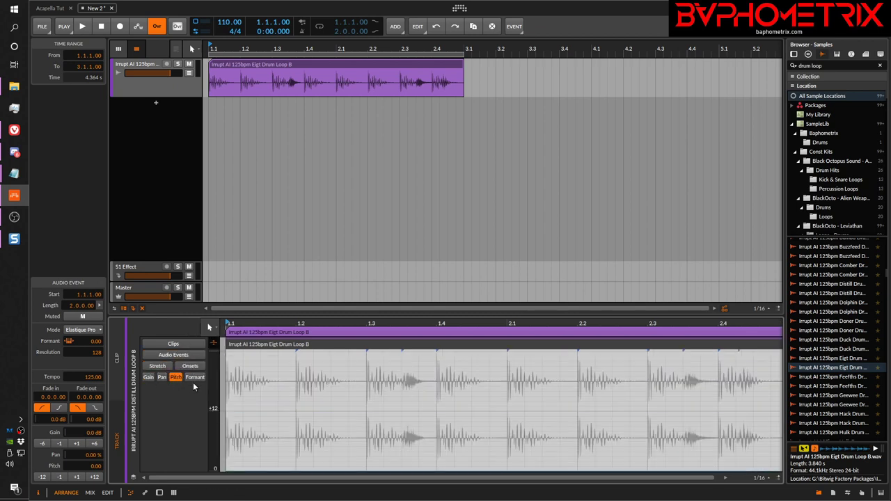
click(147, 378)
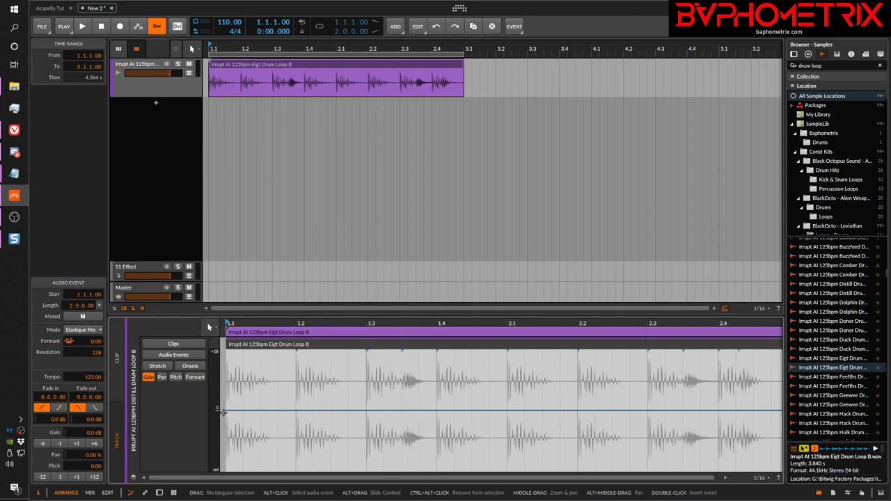
click(164, 378)
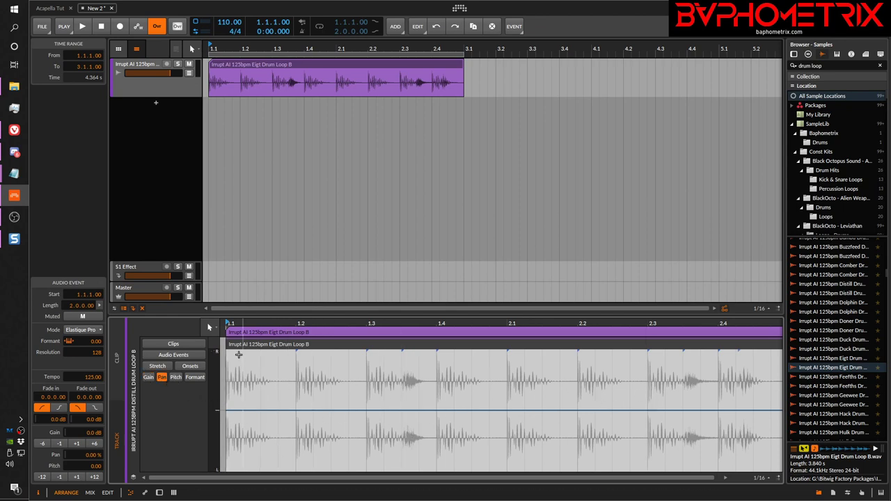
click(176, 378)
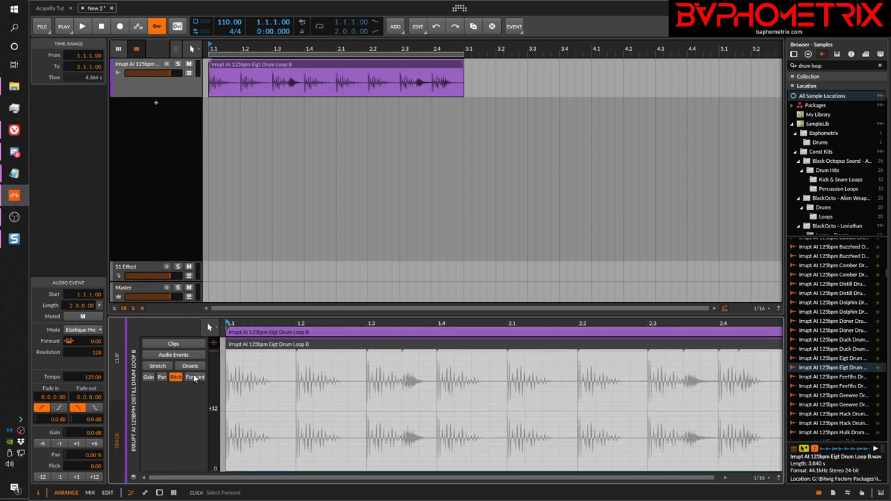
click(195, 377)
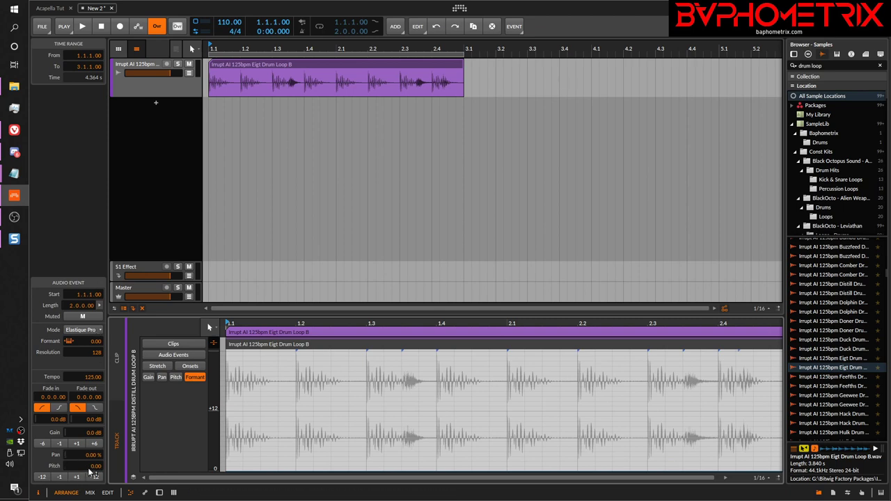
Review the available stretch modes while keeping Elastique Pro, and compare the event's Formant and Pitch expression views.
click(92, 330)
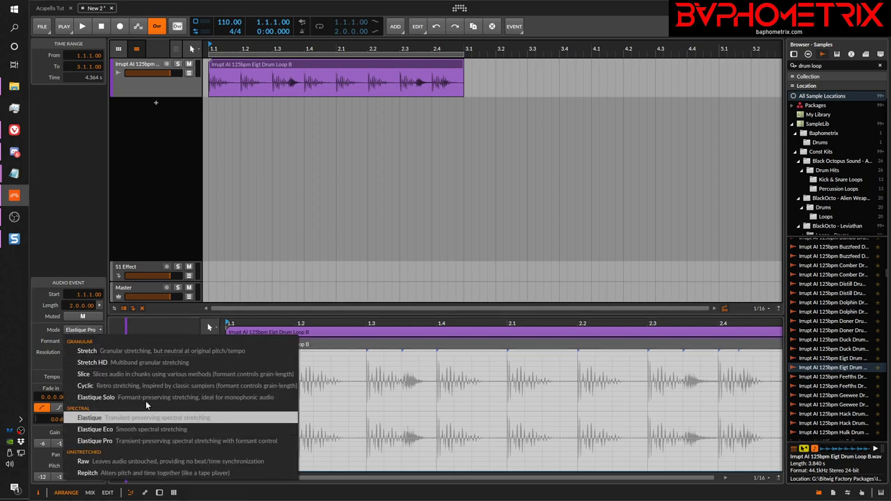
click(192, 330)
click(194, 378)
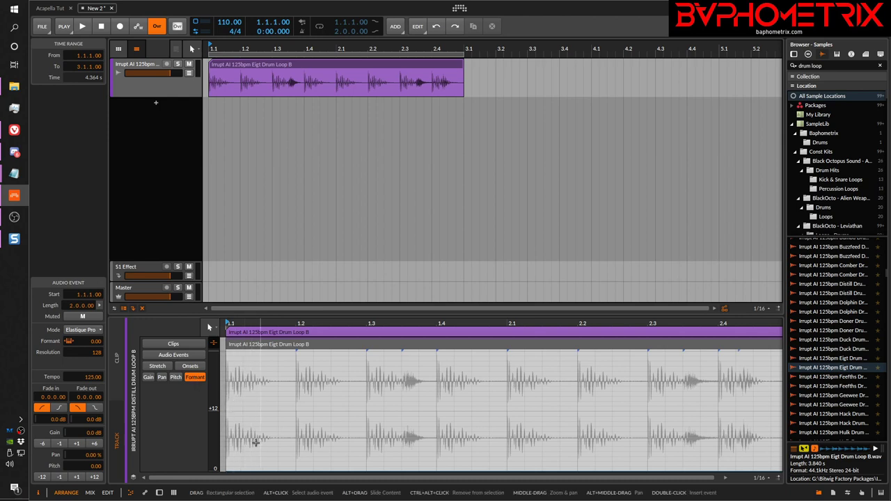
click(175, 376)
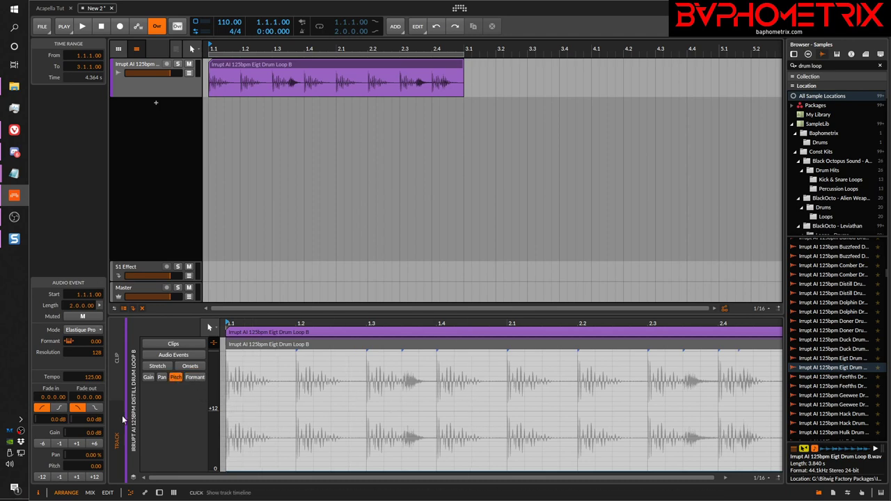
click(197, 380)
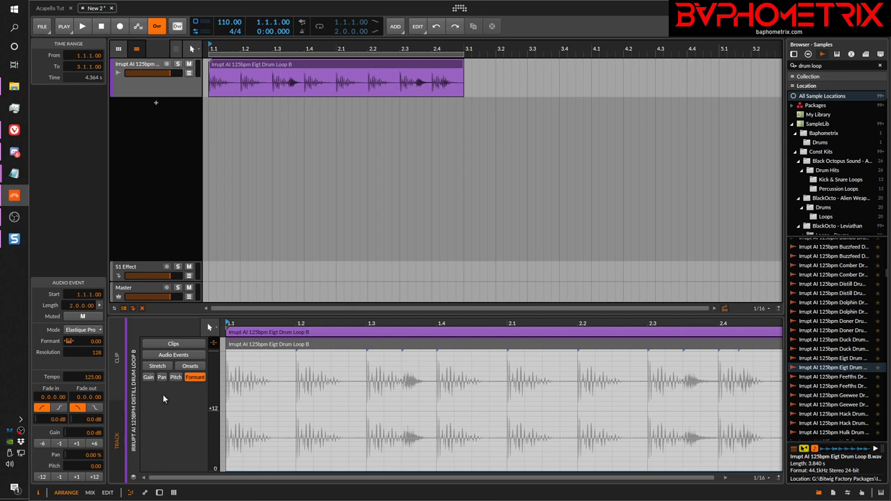
Show the Pitch expression and transpose the event up in semitones and down an octave to a pitch of -5.00.
click(76, 477)
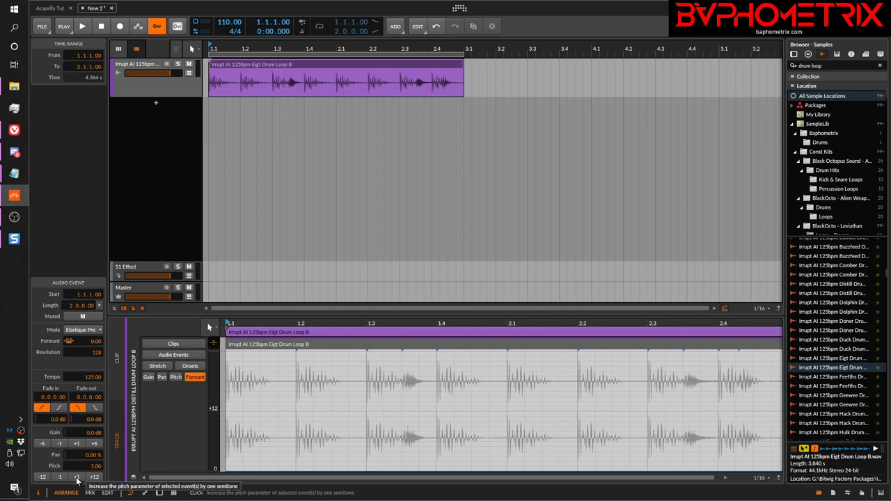
click(175, 378)
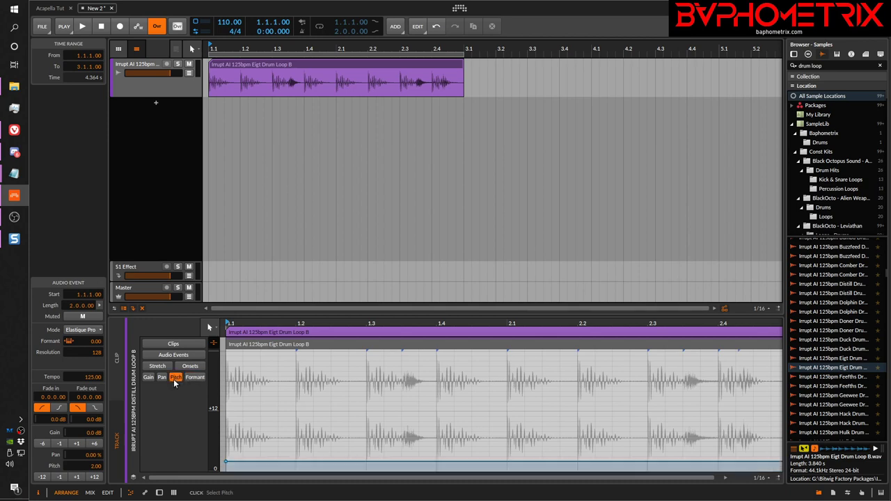
drag(215, 425, 225, 407)
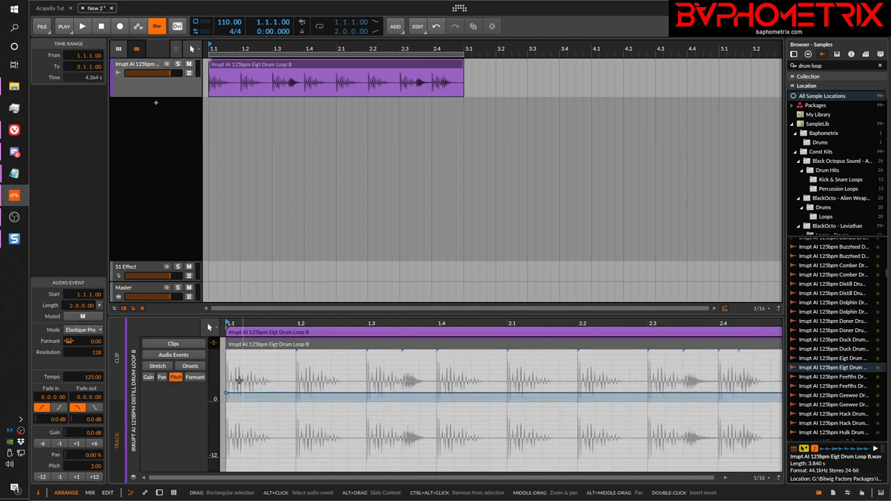
click(77, 477)
click(77, 477)
click(77, 477)
click(77, 477)
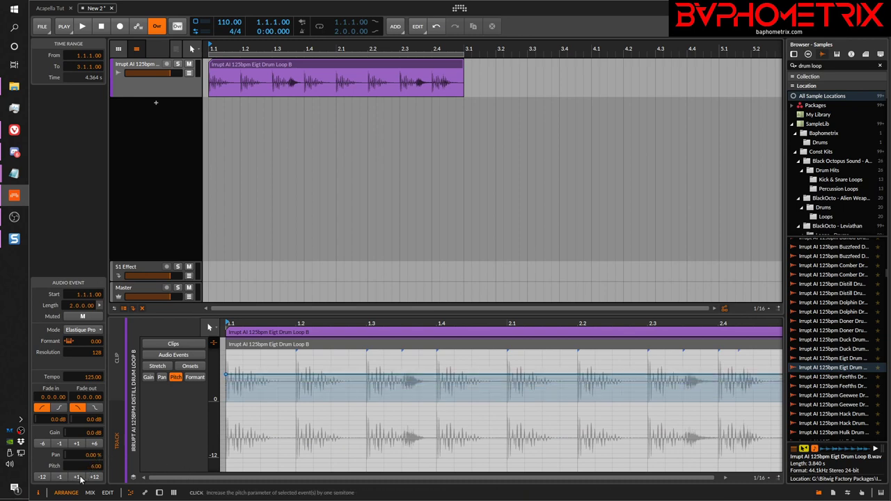
click(76, 477)
click(41, 478)
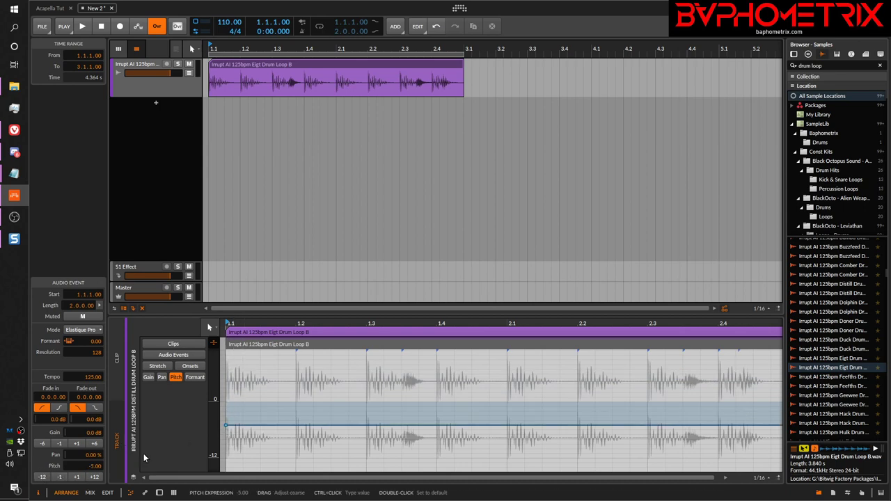
Draw a pitch curve with a raised point after beat 1.2 and a -14.00 point at 1.3.3.00, and select the event.
drag(308, 428, 314, 380)
drag(367, 382, 402, 467)
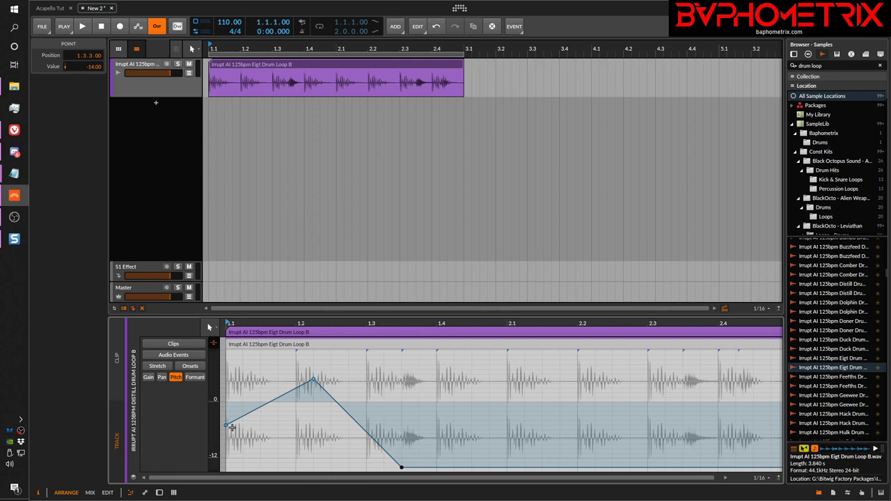
click(316, 63)
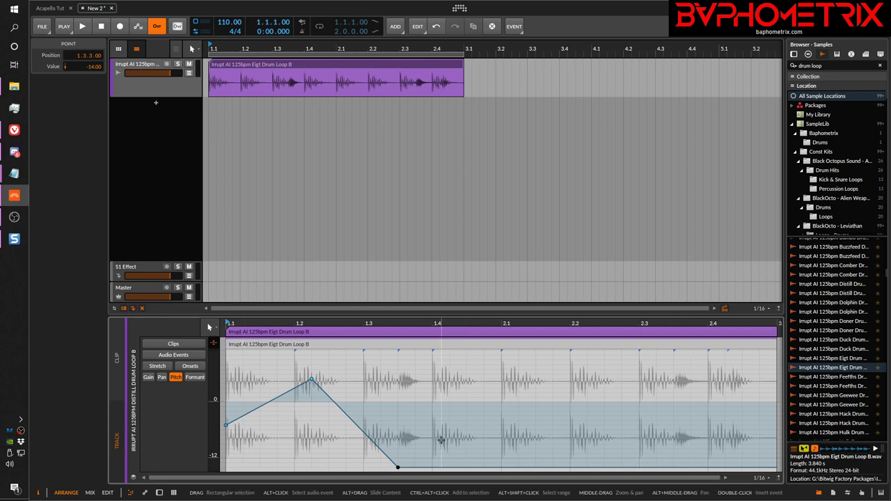
click(281, 346)
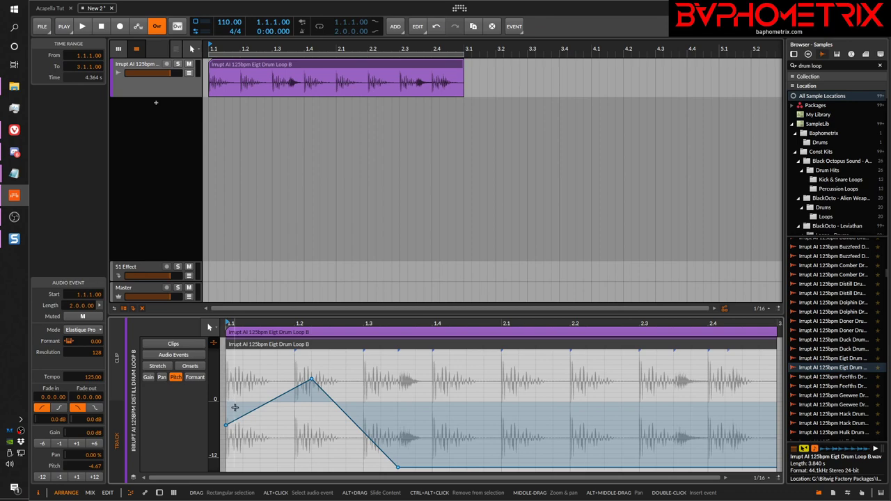
Undo the drawn pitch points and the event's transposition.
key(ctrl+z)
key(ctrl+z)
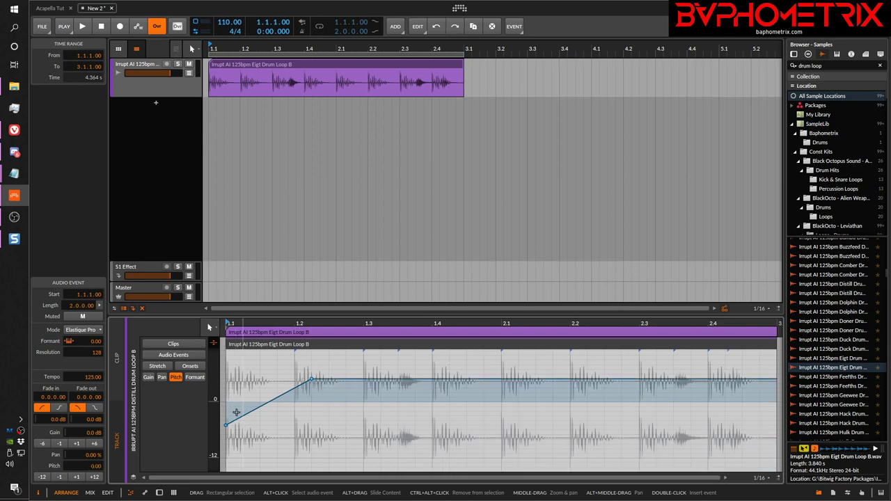
key(ctrl+z)
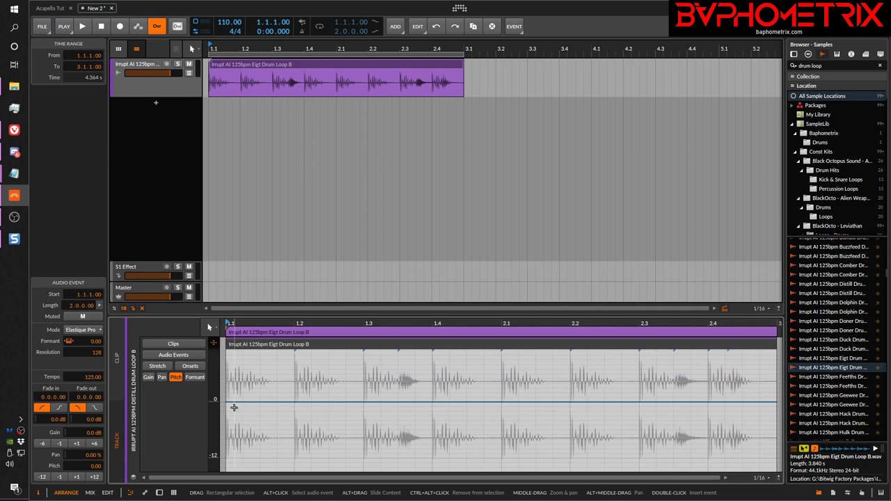
Set the event's stretch mode to Raw and draw a pitch curve with points of -2.00 at 1.2.1.00 and 6.00 at 1.3.2.00.
click(90, 332)
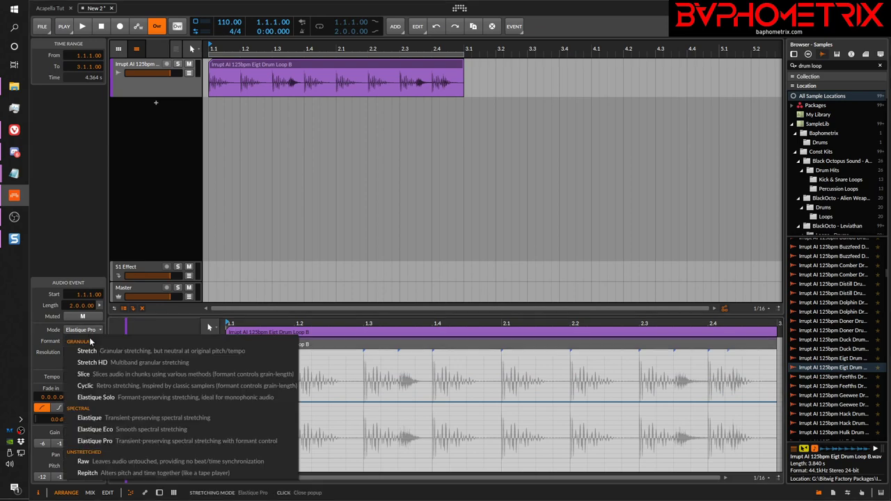
click(117, 463)
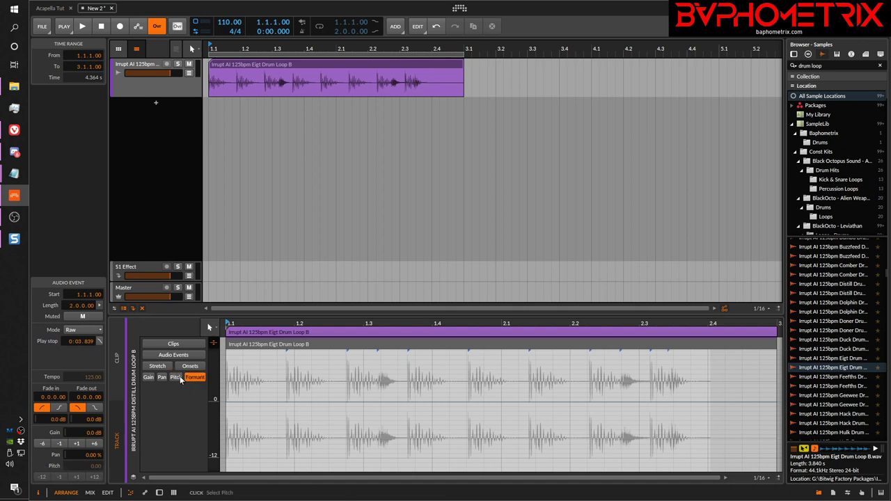
drag(240, 401, 244, 382)
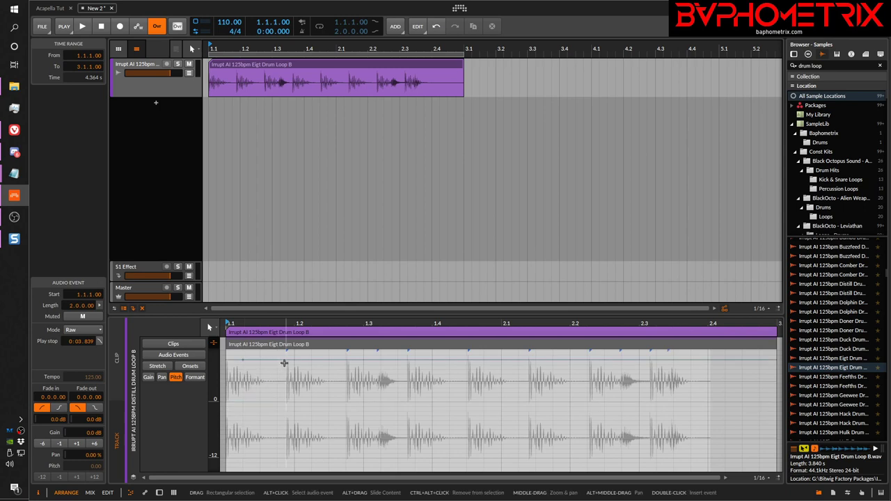
click(287, 362)
drag(296, 365, 298, 412)
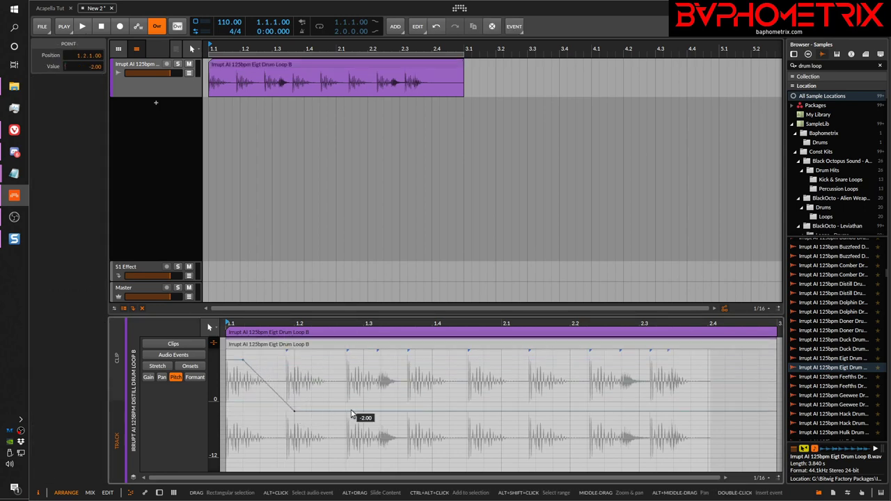
drag(351, 415, 388, 376)
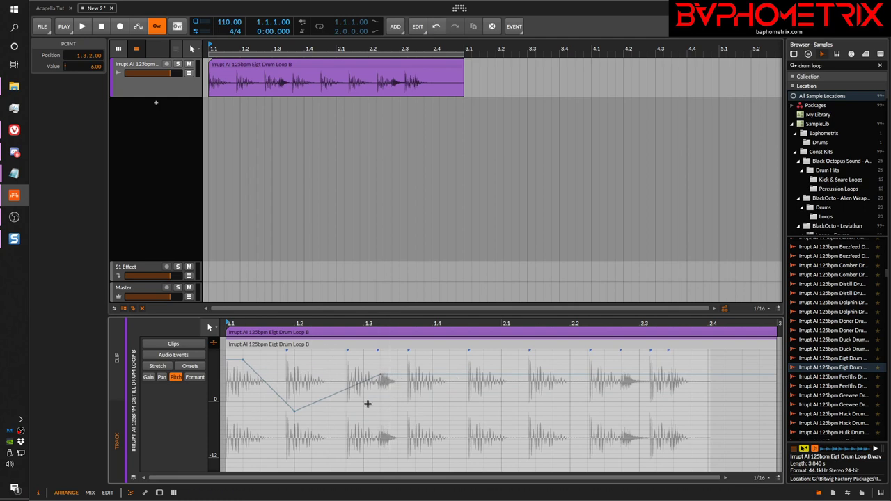
click(260, 341)
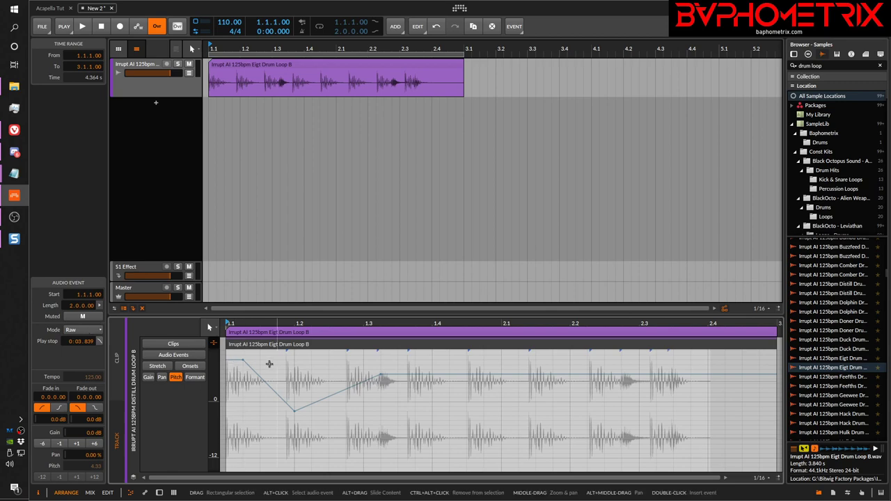
Switch the event's stretch mode to Elastique Pro, and undo both that switch and the drawn pitch points.
click(87, 330)
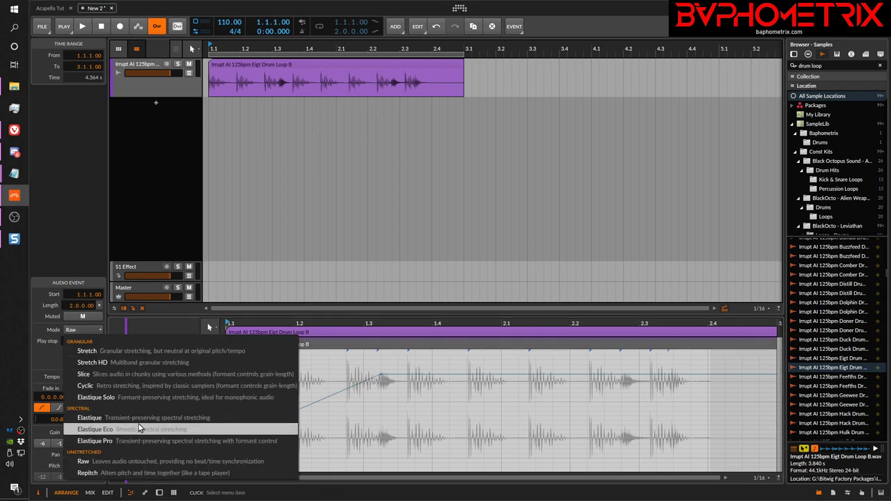
click(97, 441)
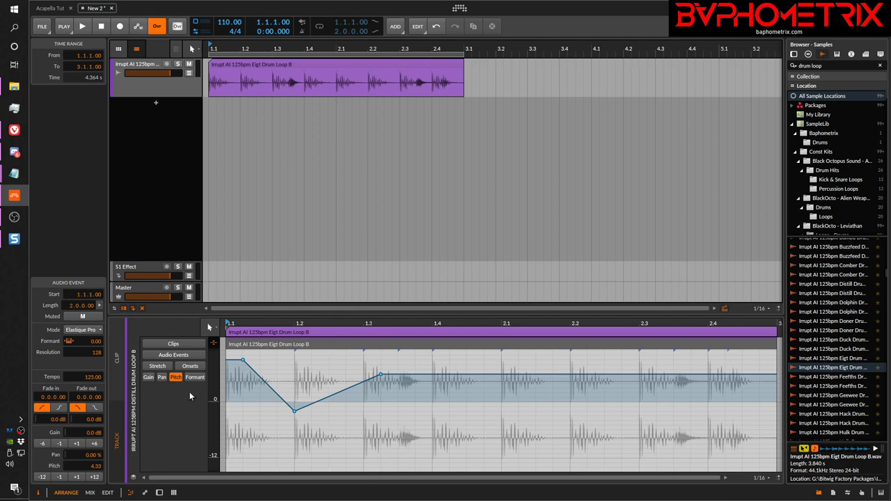
key(ctrl+z)
key(ctrl+z)
key(ctrl+z)
key(ctrl+z)
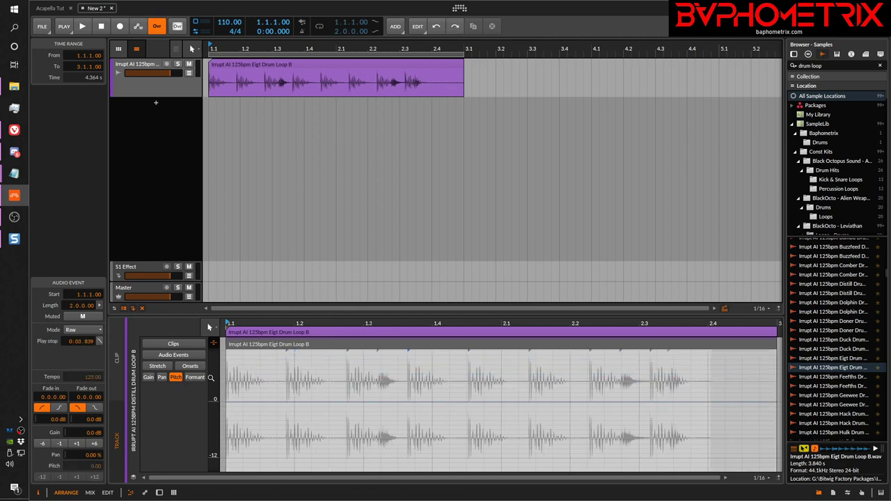
key(ctrl+z)
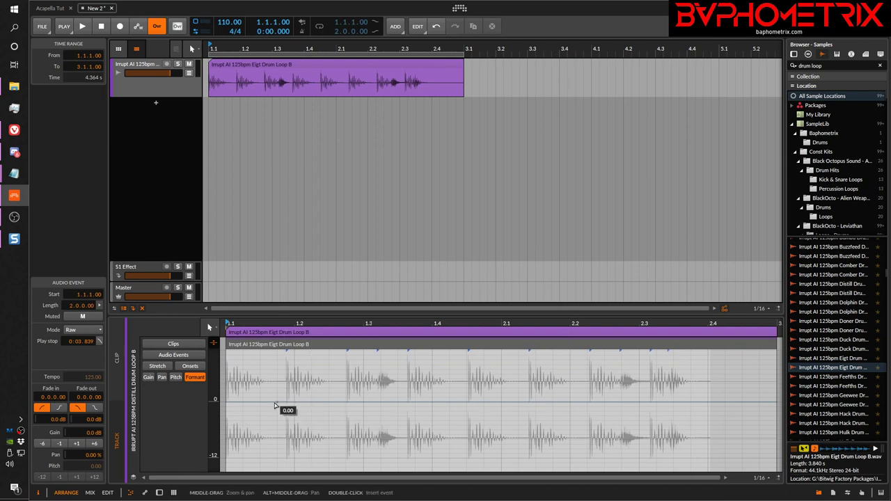
Draw a falling Formant curve on the event that reaches -10.00 at 1.3.1.00, and set the stretch mode to Stretch.
drag(285, 402, 389, 451)
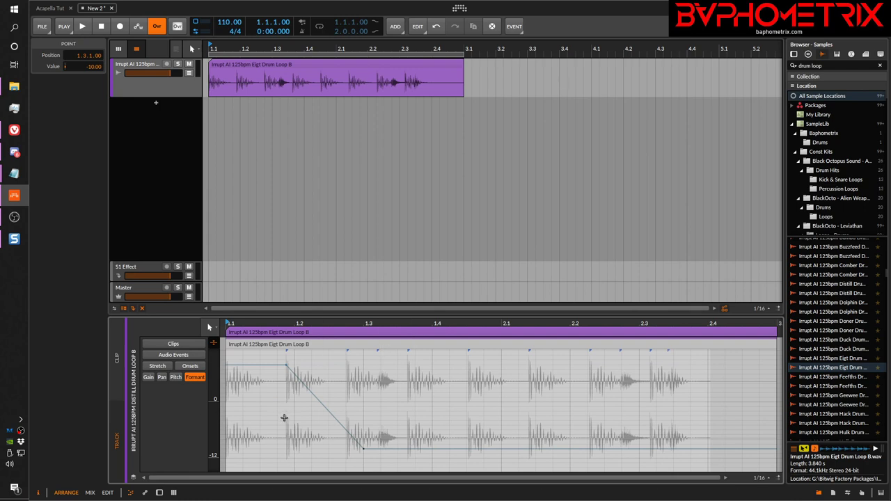
click(260, 341)
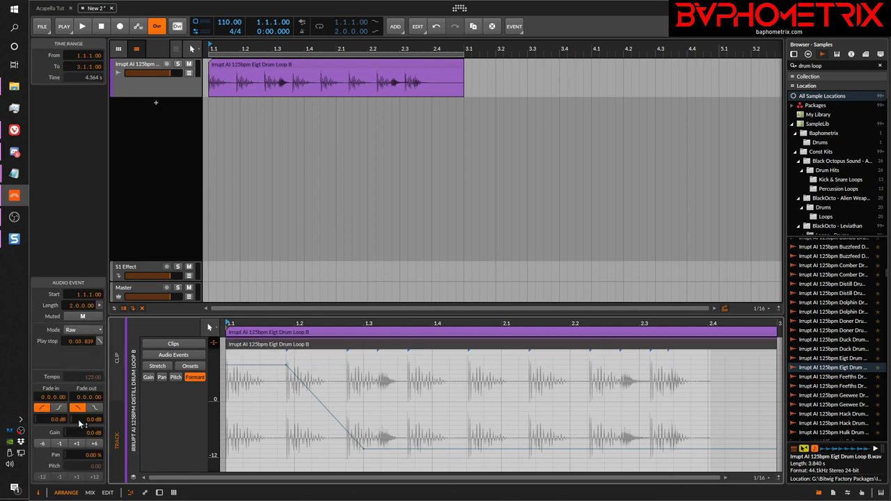
click(77, 332)
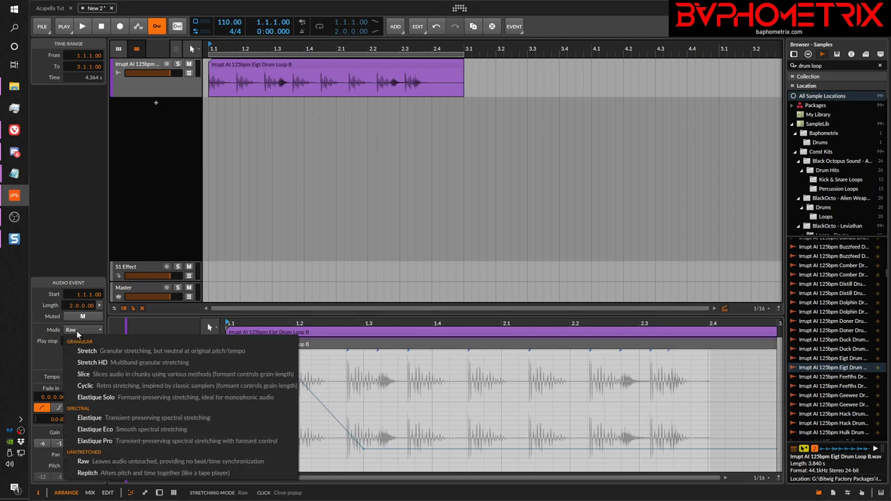
click(137, 357)
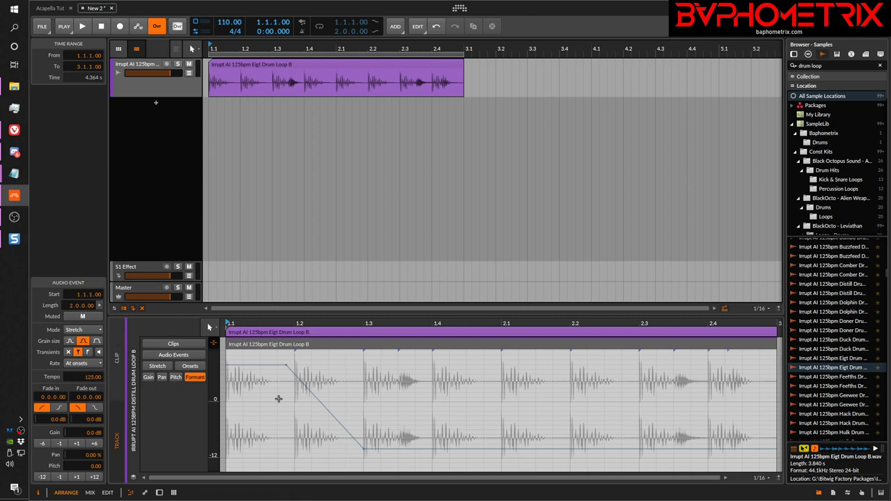
Switch the event's stretch mode to Cyclic and to Elastique Pro, and undo the mode changes along with the drawn Formant curve.
click(83, 330)
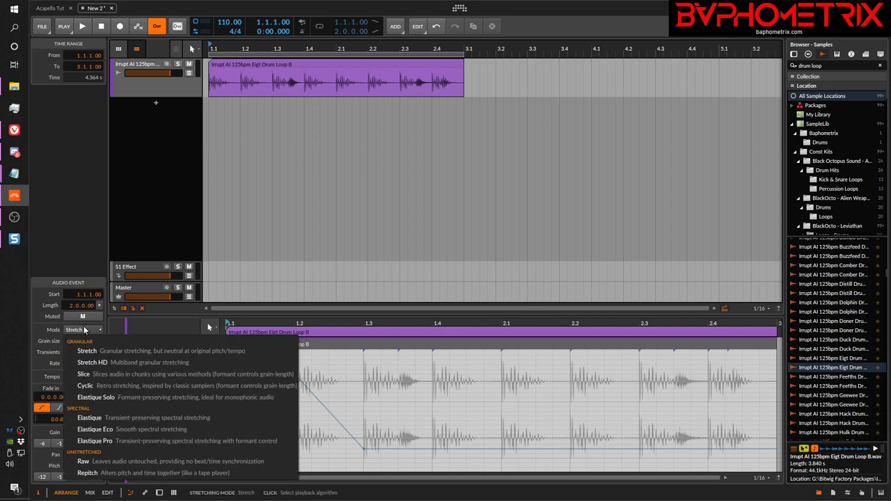
click(85, 386)
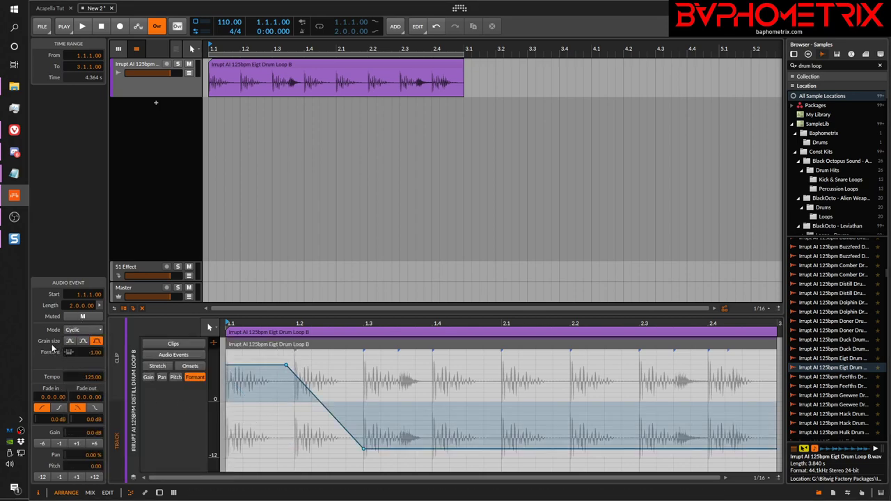
click(101, 332)
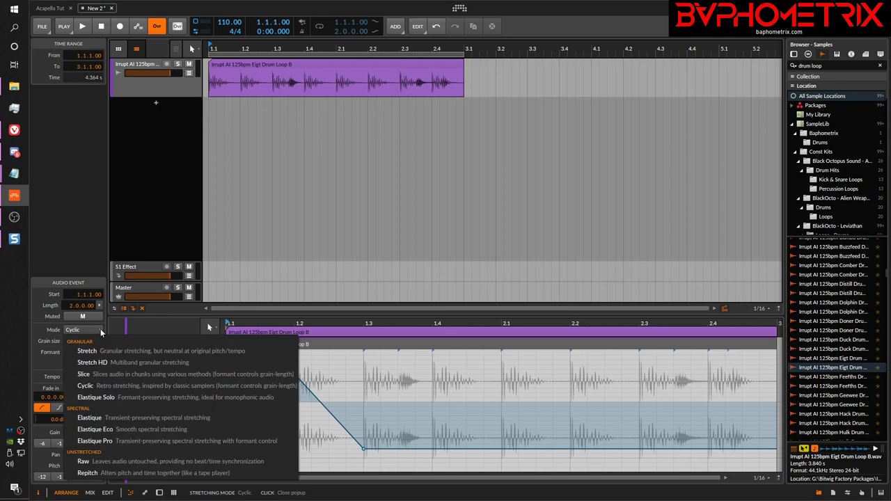
click(172, 431)
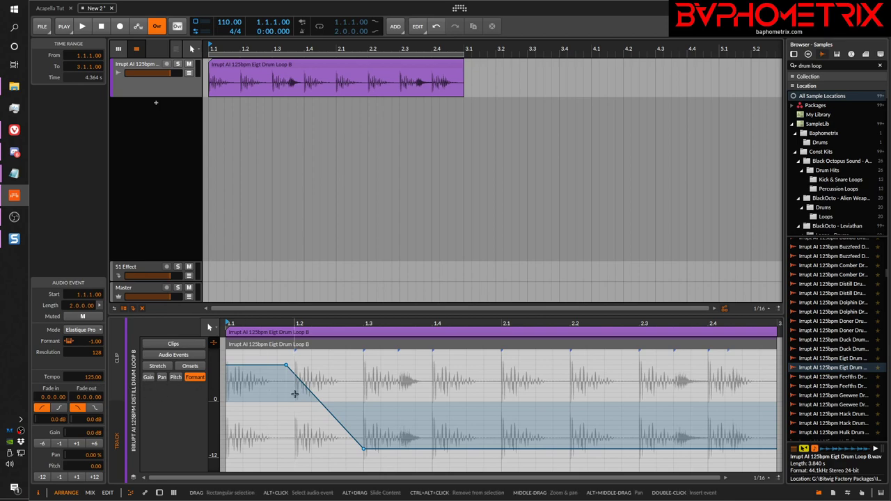
key(ctrl+z)
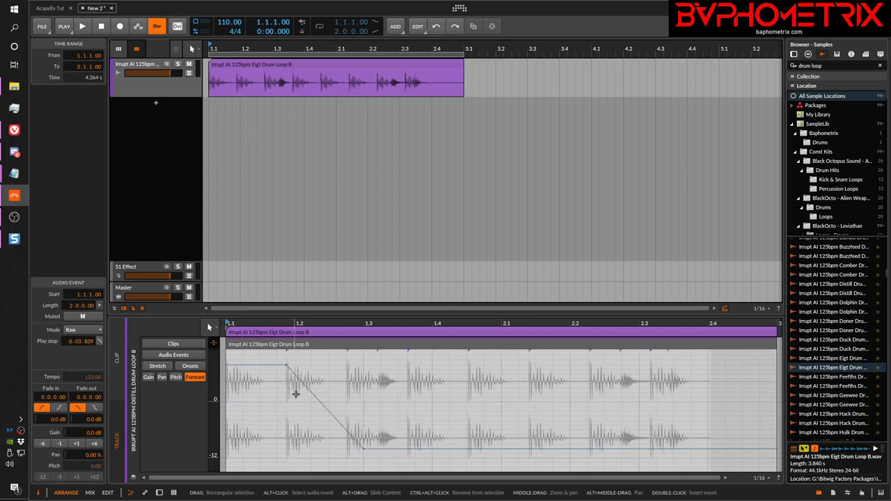
key(ctrl+z)
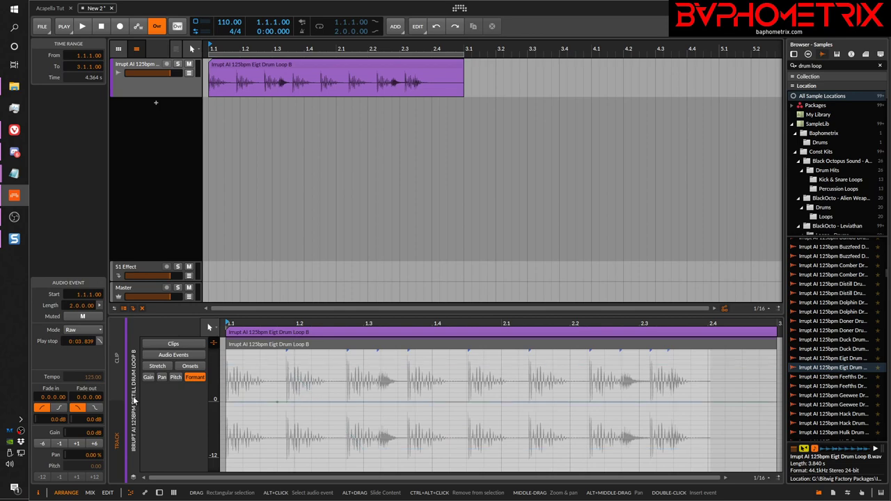
Display the event's onsets and examine the marker at the drum hit near 1.2.4 at close range.
click(196, 368)
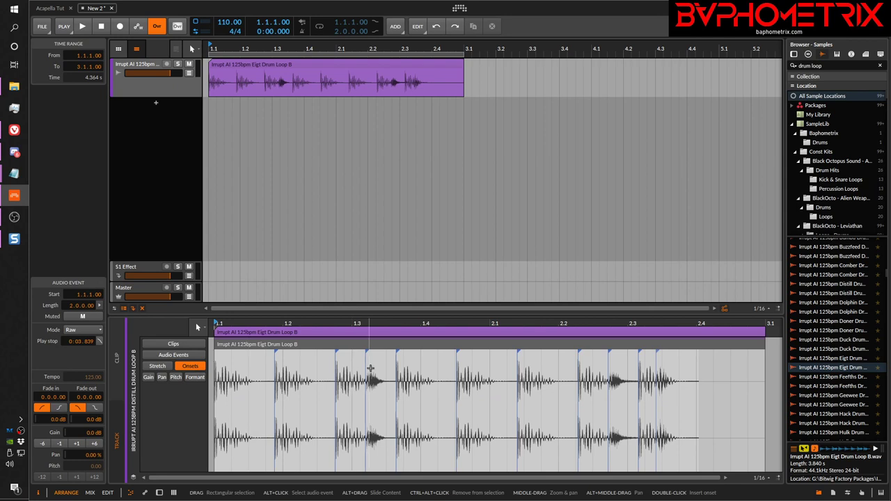
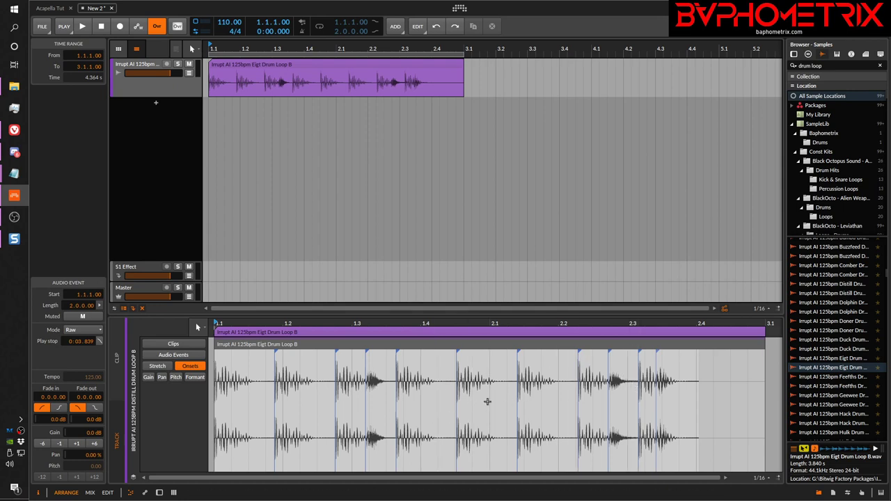
double_click(337, 351)
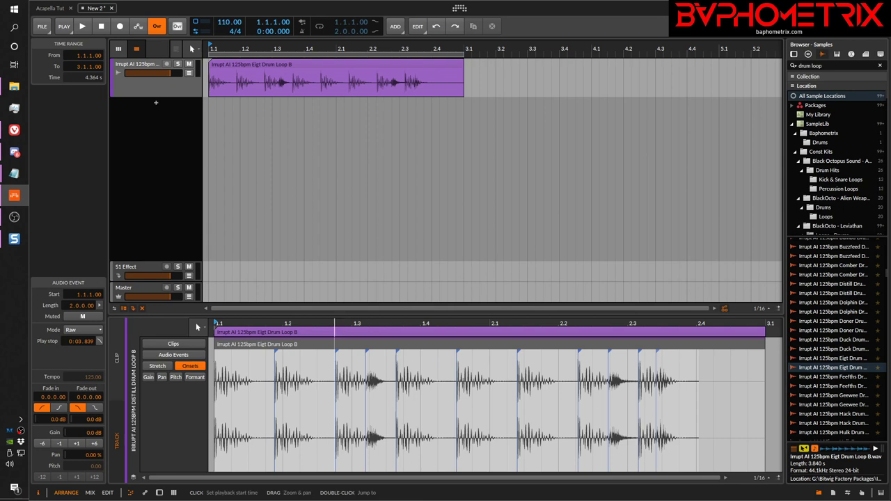
drag(339, 324, 339, 362)
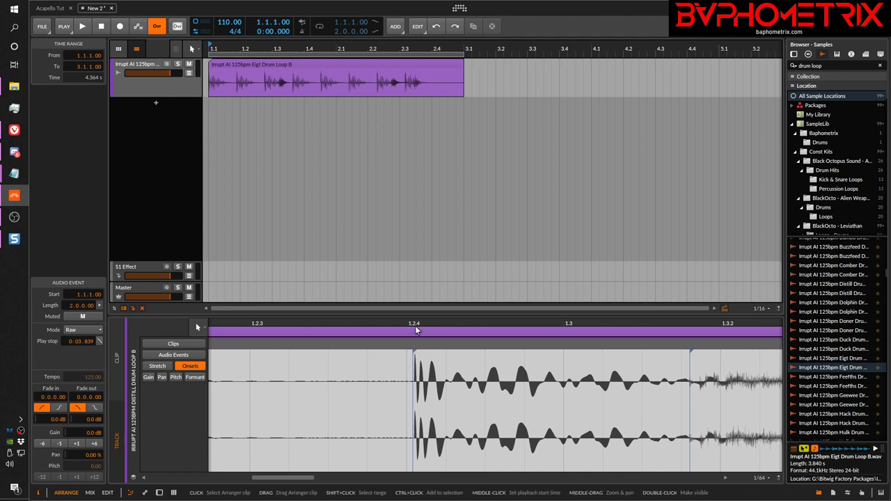
mouse_move(414, 324)
mouse_down()
mouse_move(384, 344)
mouse_move(428, 347)
mouse_up()
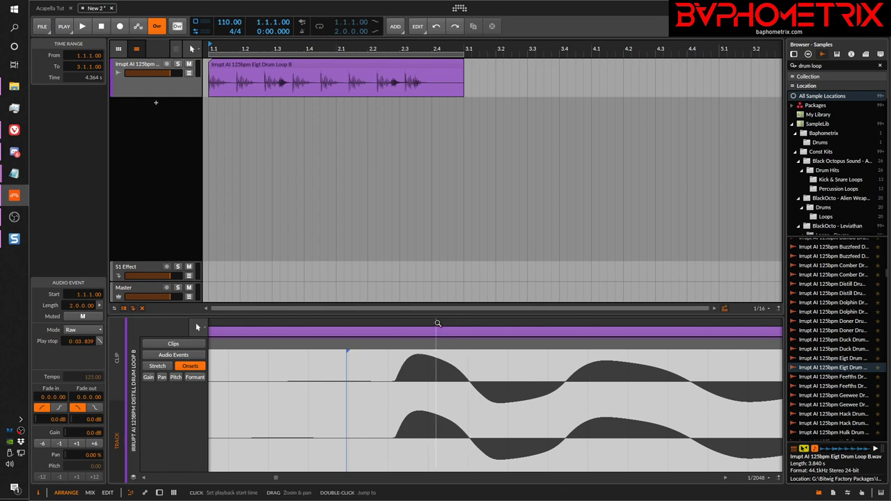
Examine how the onset marker just before 1.3.2 lines up with the start of the noisy hit's waveform.
drag(439, 325, 515, 339)
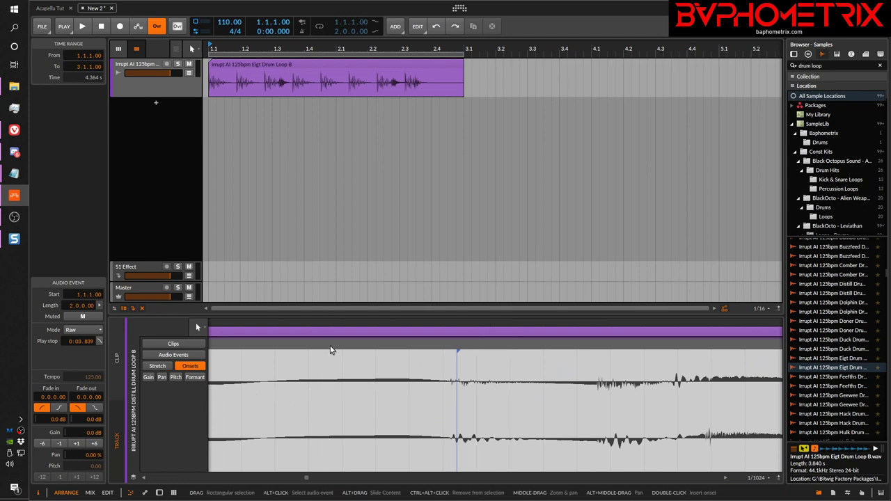
scroll(338, 324, down, 2)
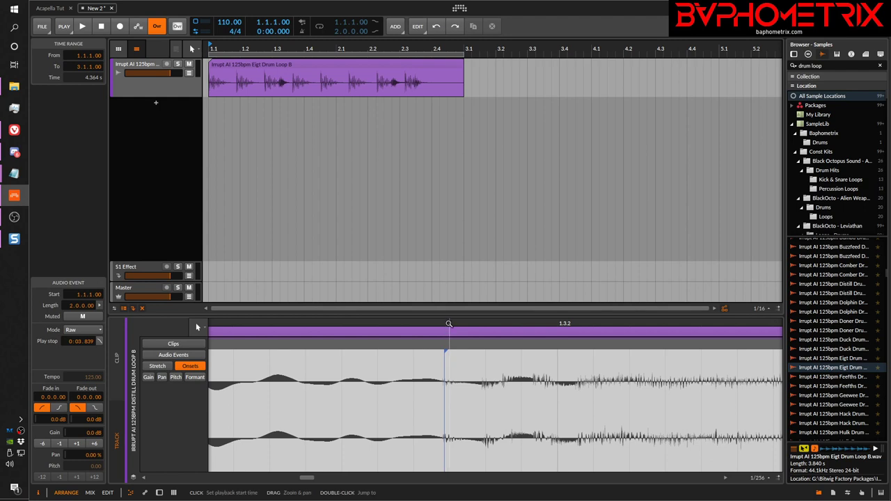
drag(449, 324, 435, 327)
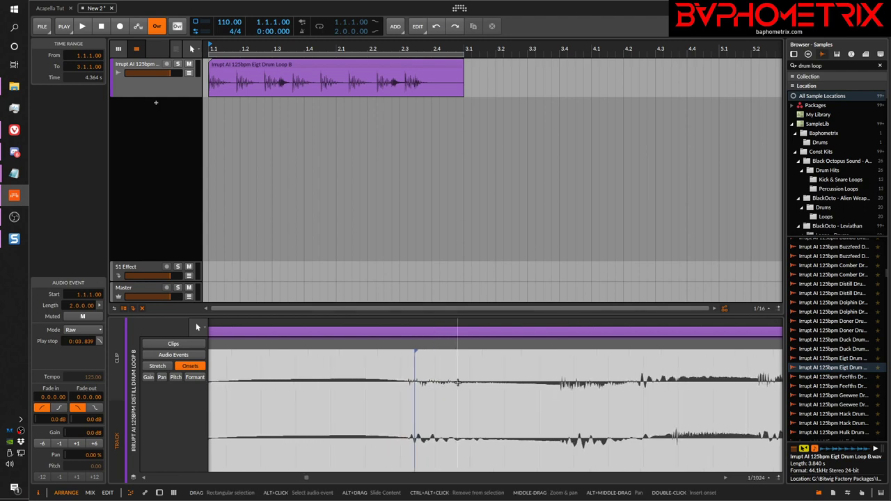
drag(468, 325, 428, 326)
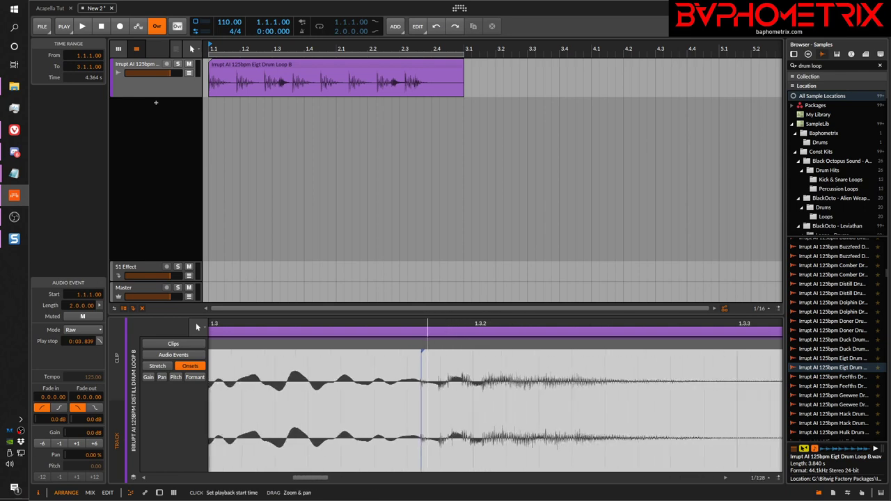
key(minus)
key(minus)
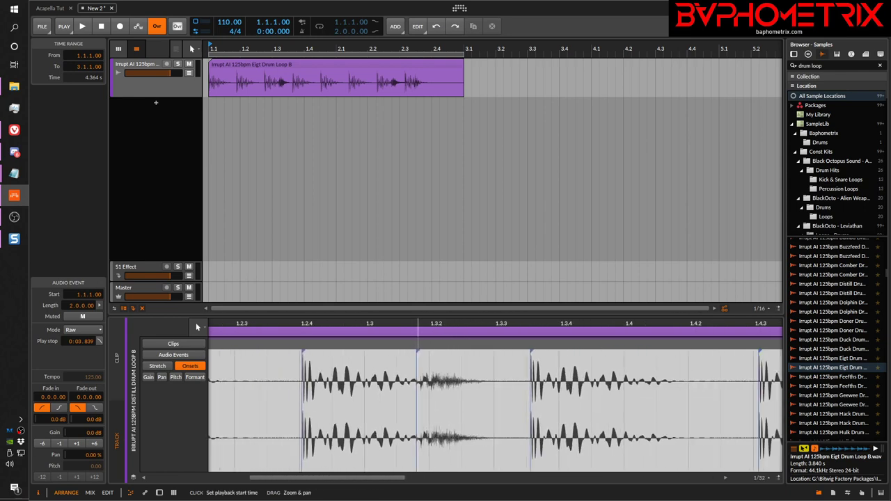
key(plus)
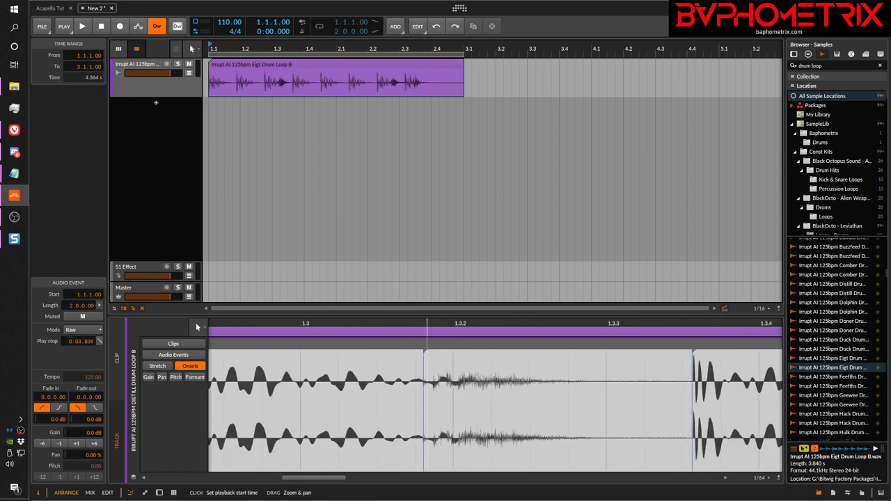
key(minus)
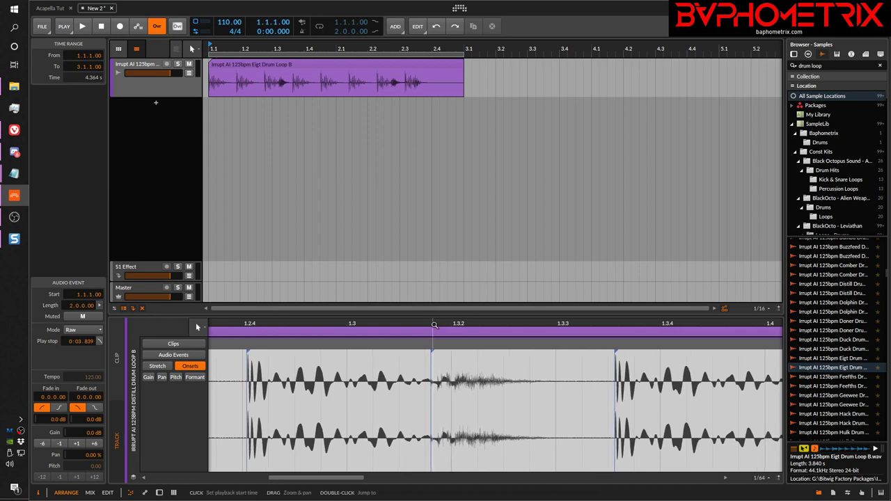
drag(434, 324, 420, 355)
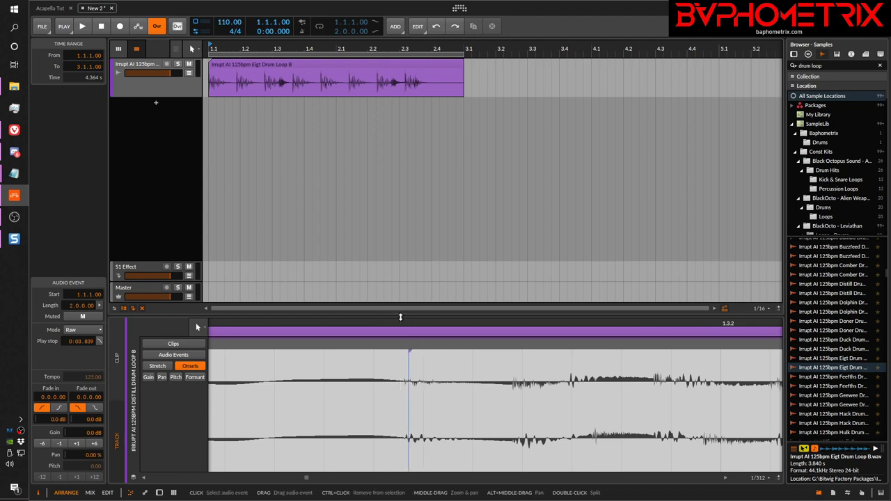
drag(400, 318, 417, 306)
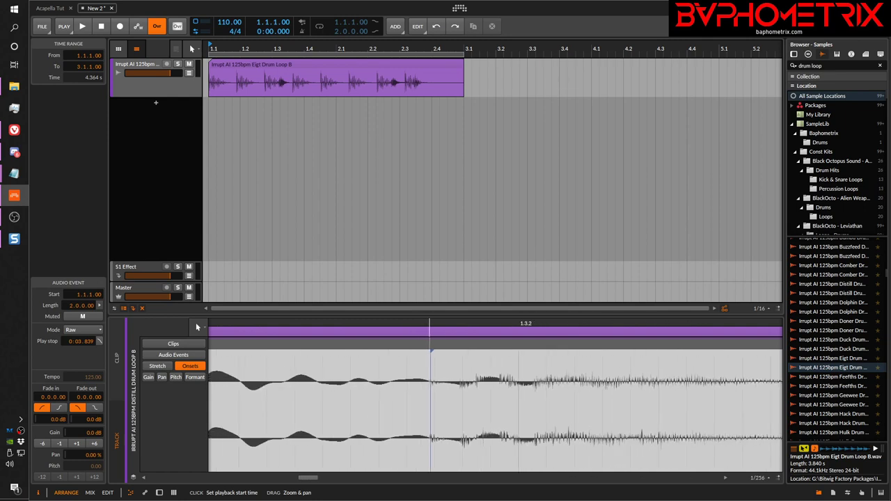
key(z)
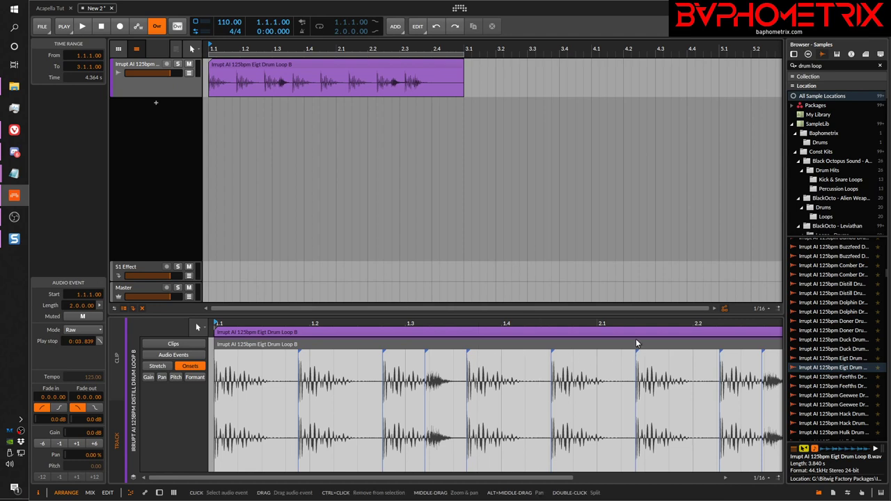
Inspect the last onset marker, between 2.3.2 and 2.3.3, against the surrounding waveform, and return to the overview of the event.
drag(507, 325, 506, 314)
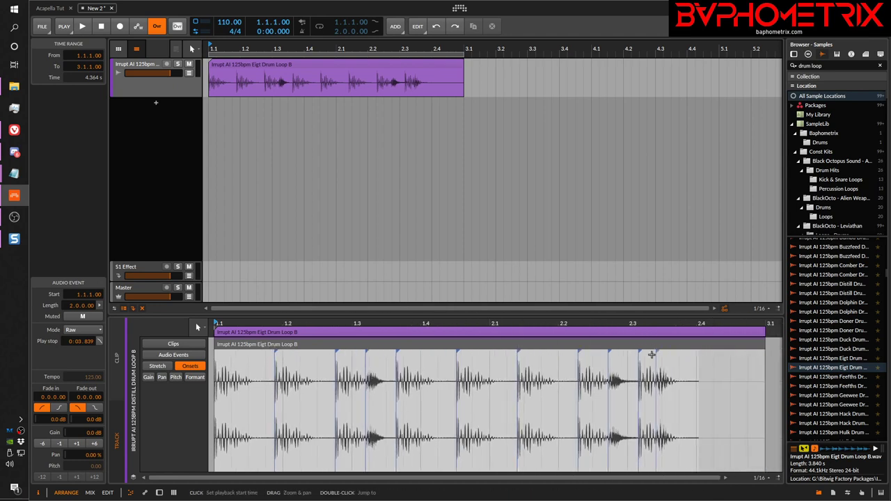
mouse_move(651, 355)
mouse_down()
mouse_move(663, 358)
mouse_move(661, 377)
mouse_up()
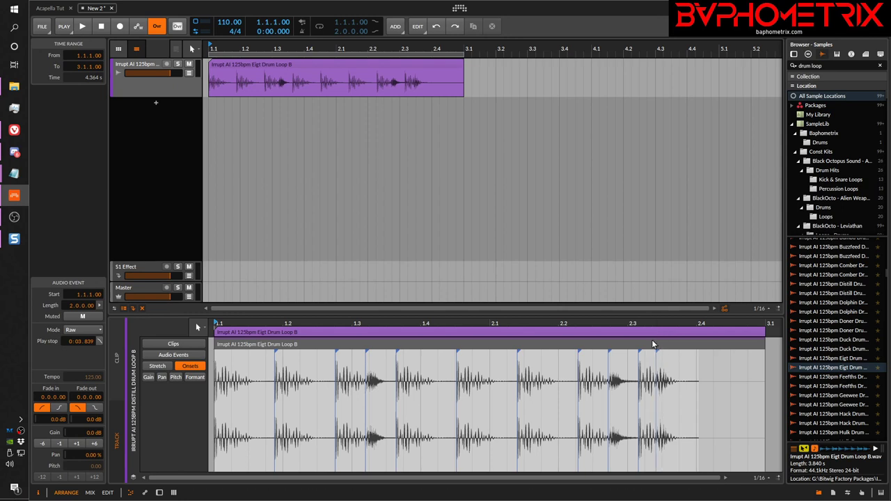
drag(662, 323, 529, 379)
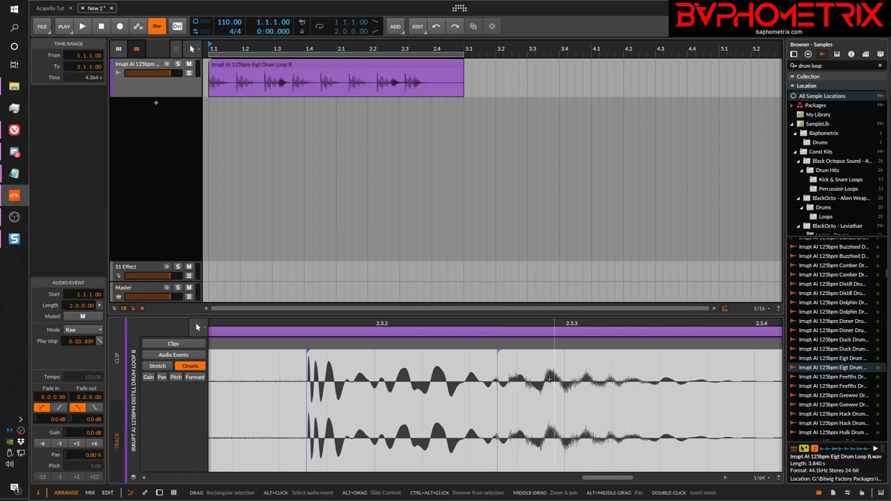
drag(497, 323, 480, 362)
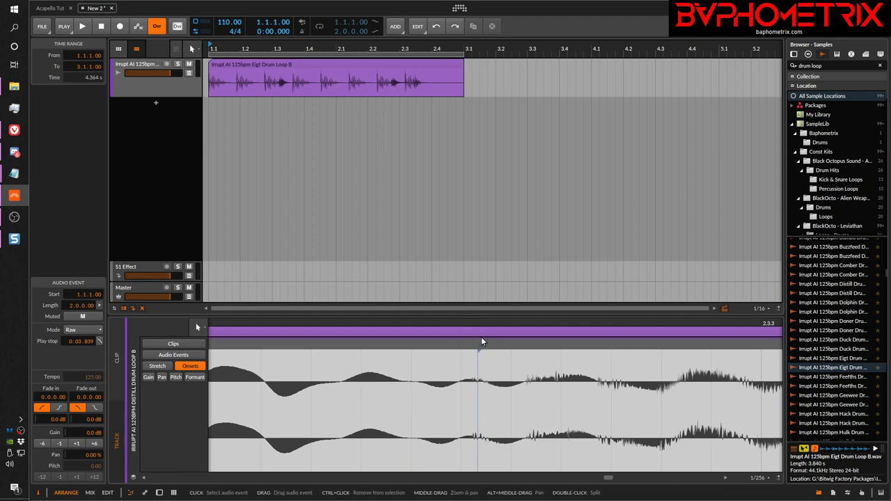
drag(486, 327, 627, 306)
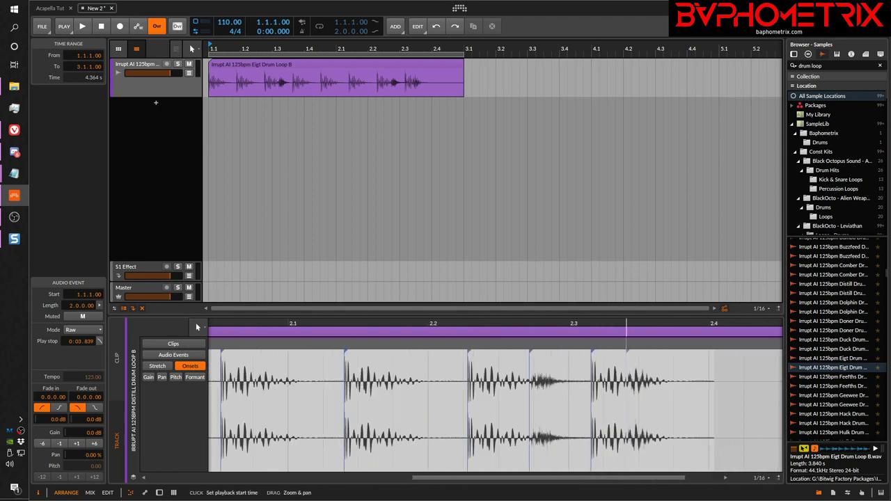
key(minus)
key(minus)
key(minus)
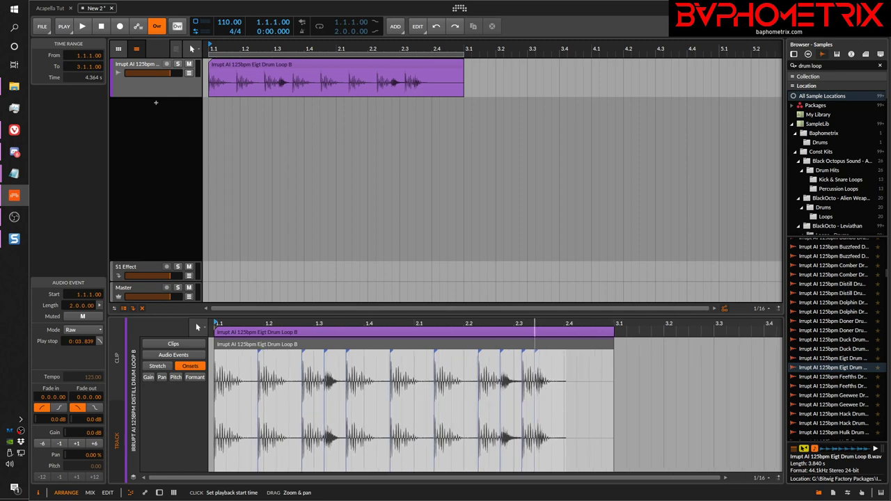
key(plus)
key(plus)
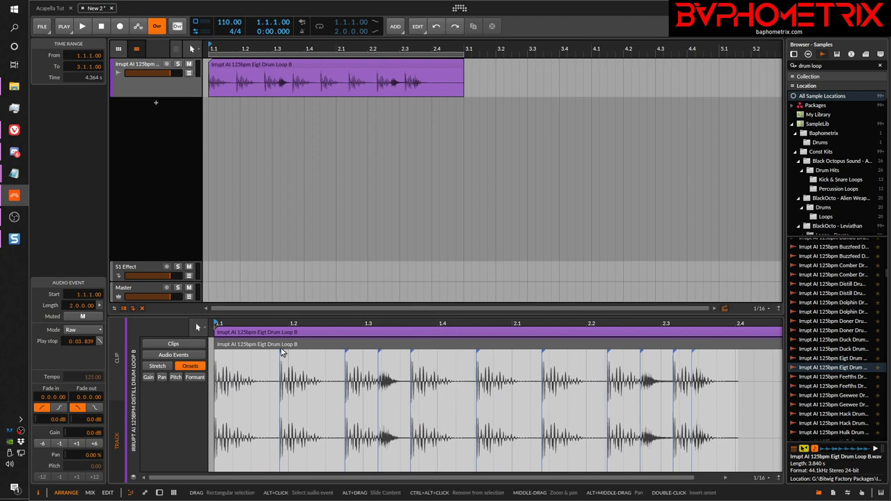
Examine the onset marker just before beat 1.2 at waveform level and return to the overview of all onsets.
drag(278, 322, 394, 360)
drag(480, 324, 372, 369)
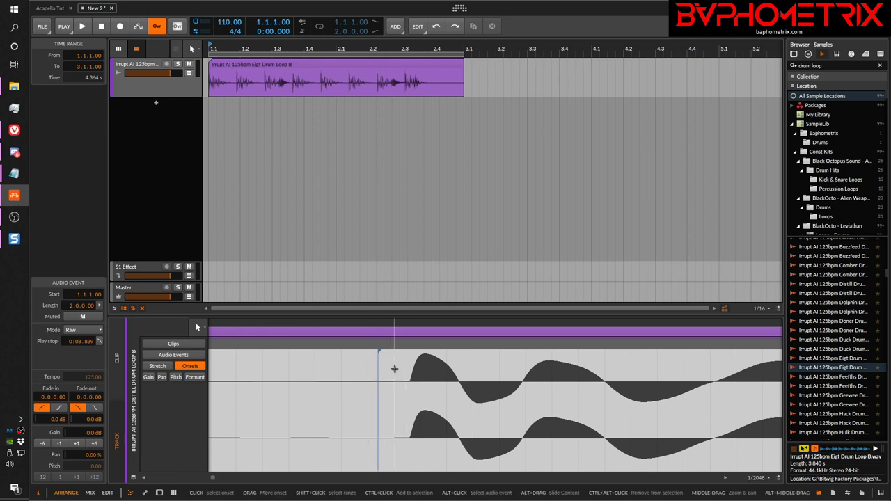
click(375, 372)
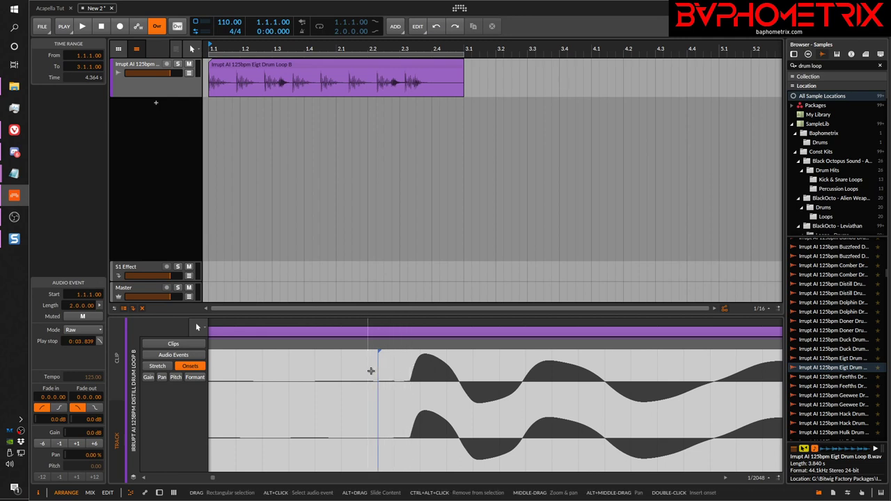
click(405, 331)
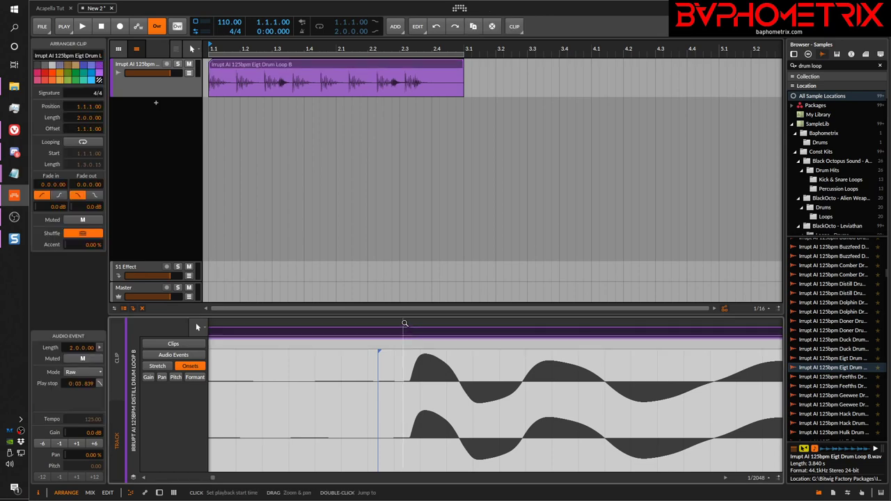
drag(404, 325, 571, 323)
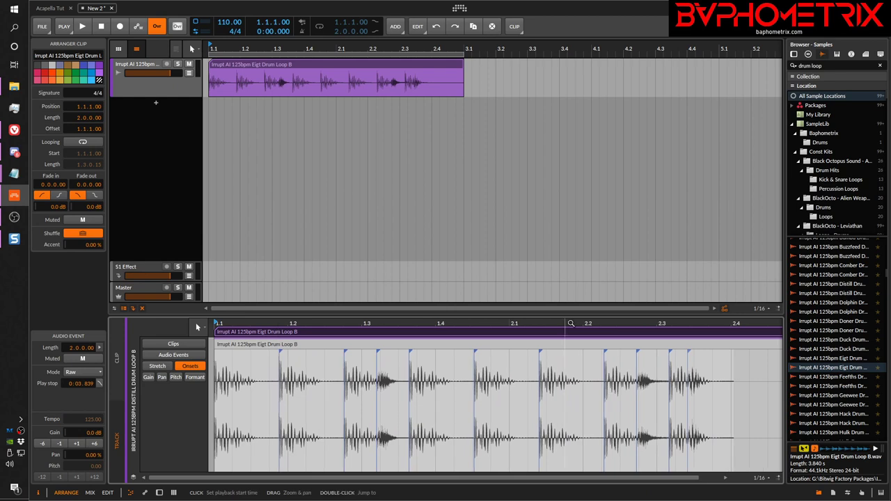
Show the event's Stretch expression briefly, return to Onsets, and move the noisy hit's onset after 1.3 earlier to about 1.3.
click(156, 368)
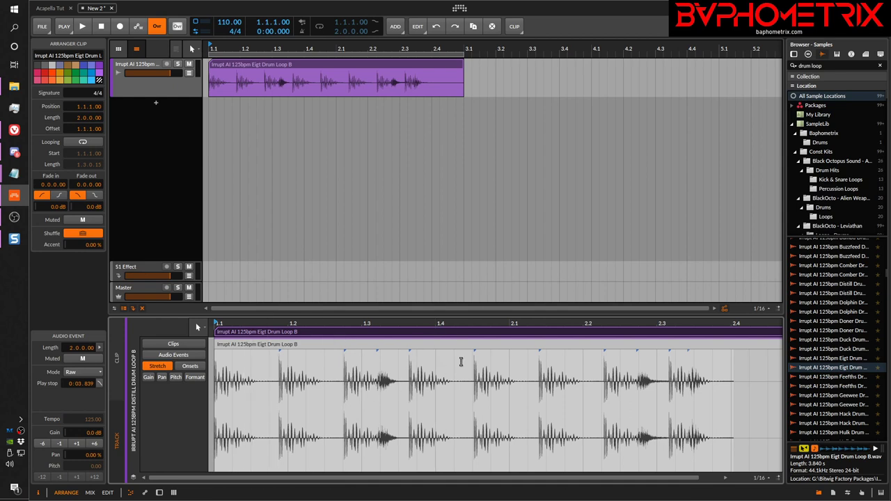
click(188, 366)
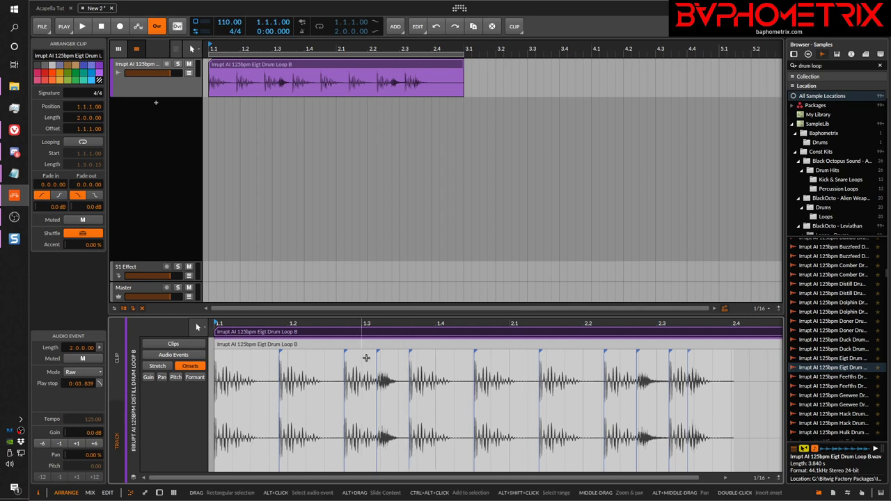
mouse_move(377, 352)
mouse_down()
mouse_move(394, 352)
mouse_move(361, 351)
mouse_up()
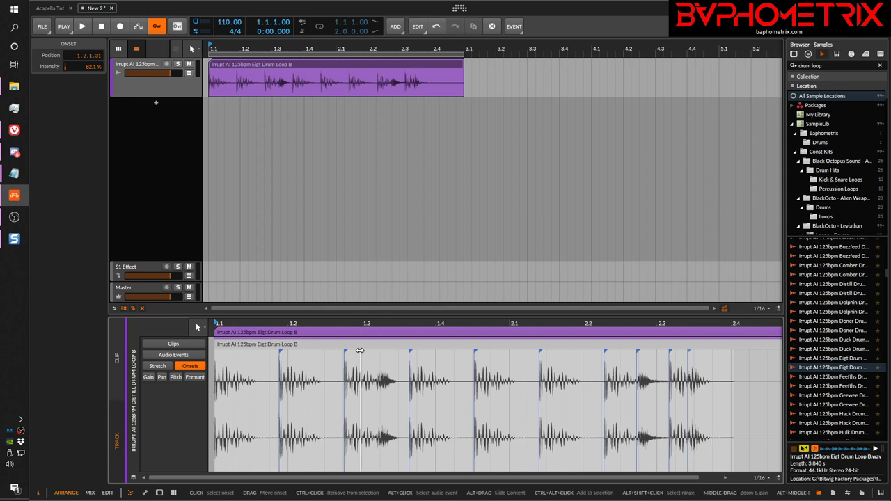
Delete the misplaced onset at about 1.3 and insert one at the start of the noisy hit just before 1.3.2.
key(Delete)
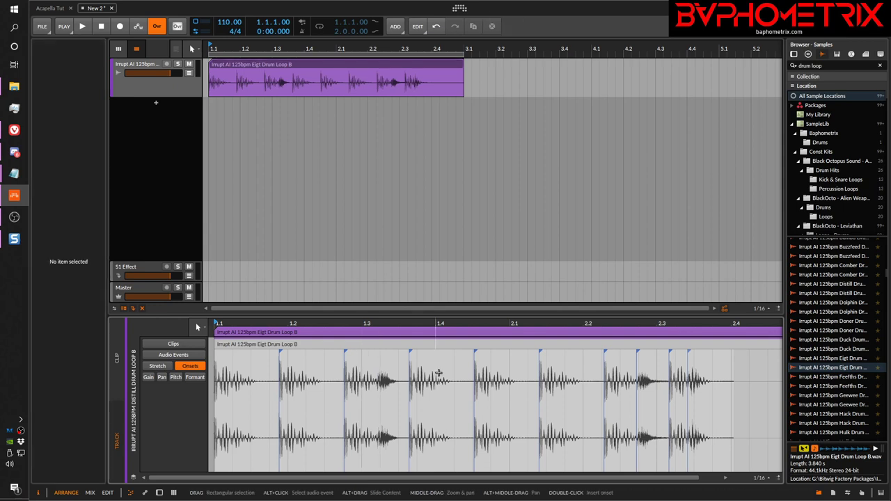
click(380, 355)
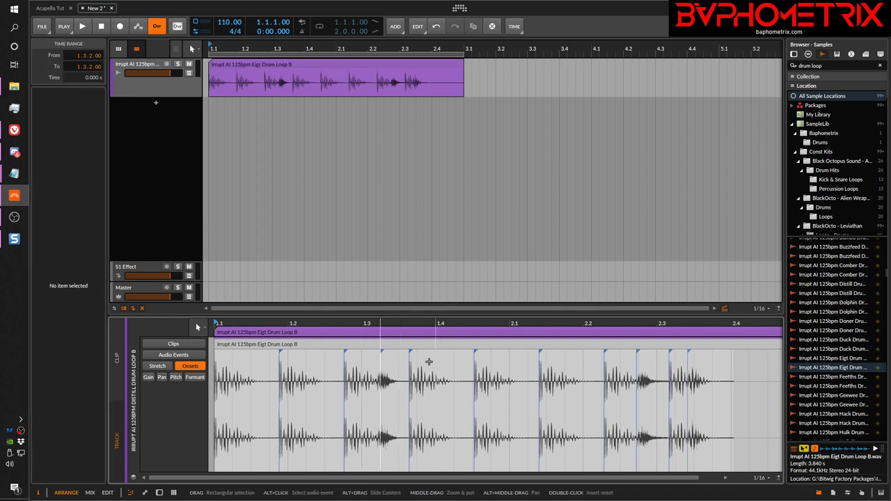
ctrl+scroll(378, 366, up, 5)
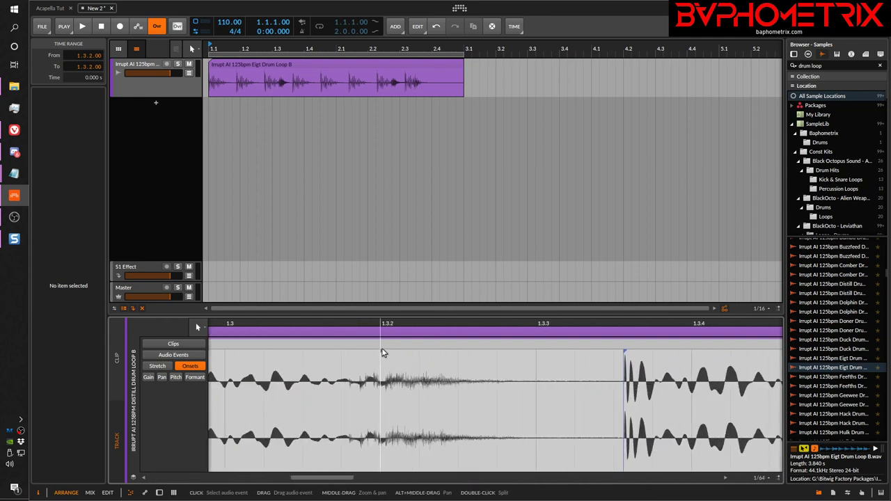
mouse_move(383, 352)
mouse_down()
mouse_move(348, 352)
mouse_move(387, 306)
mouse_up()
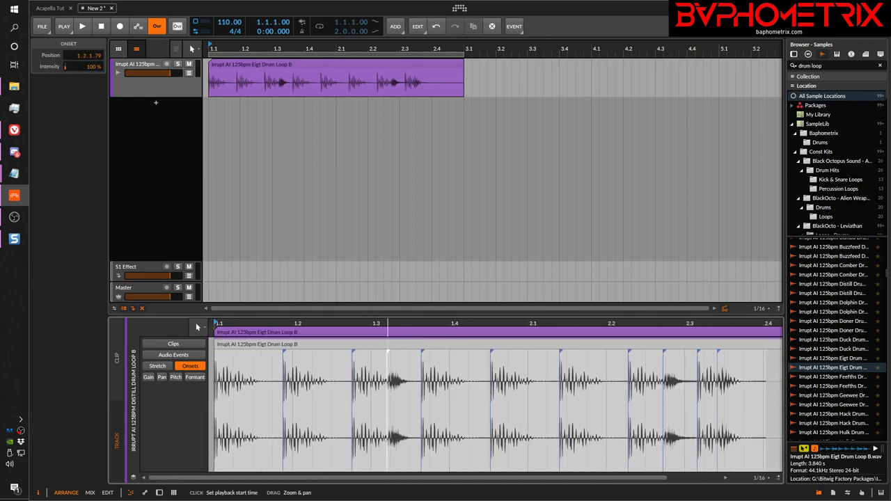
Select the four onsets from the third hit through the fifth hit, shift them later and back, and delete them.
click(350, 352)
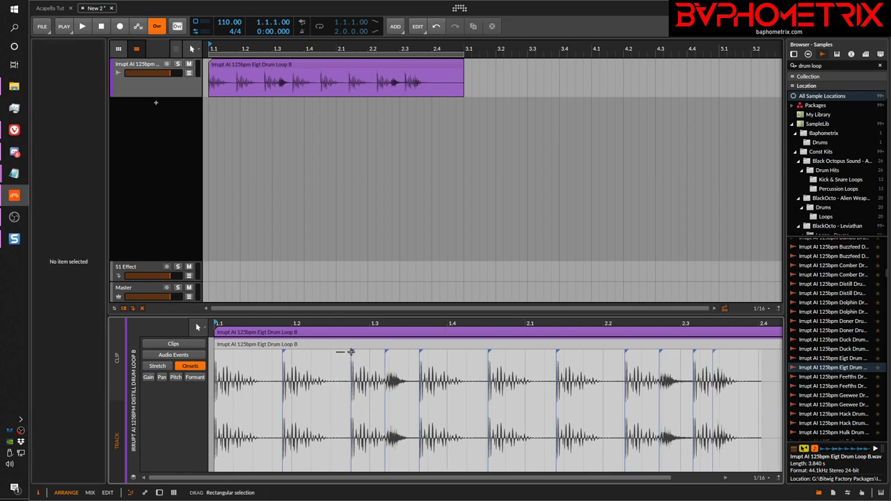
drag(338, 348, 522, 349)
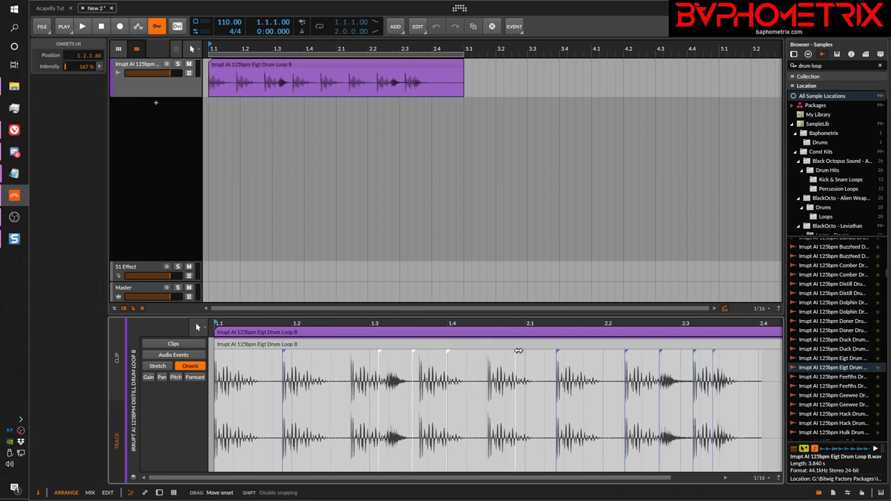
click(488, 353)
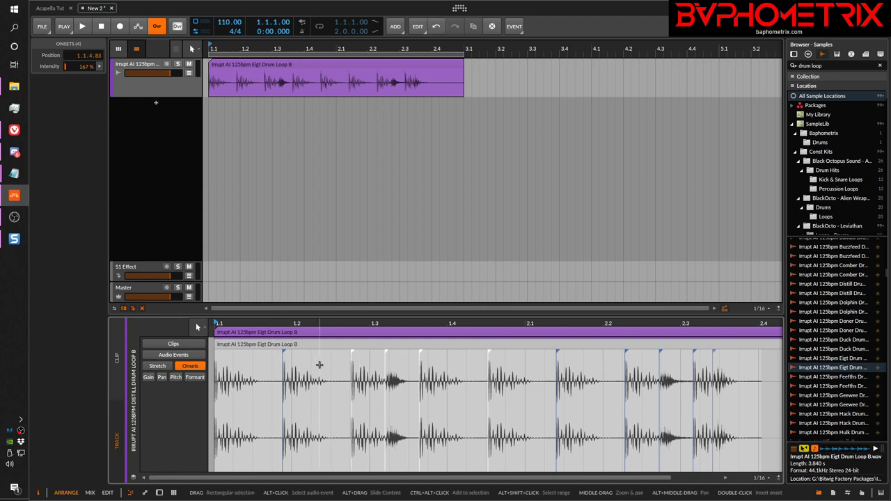
click(342, 369)
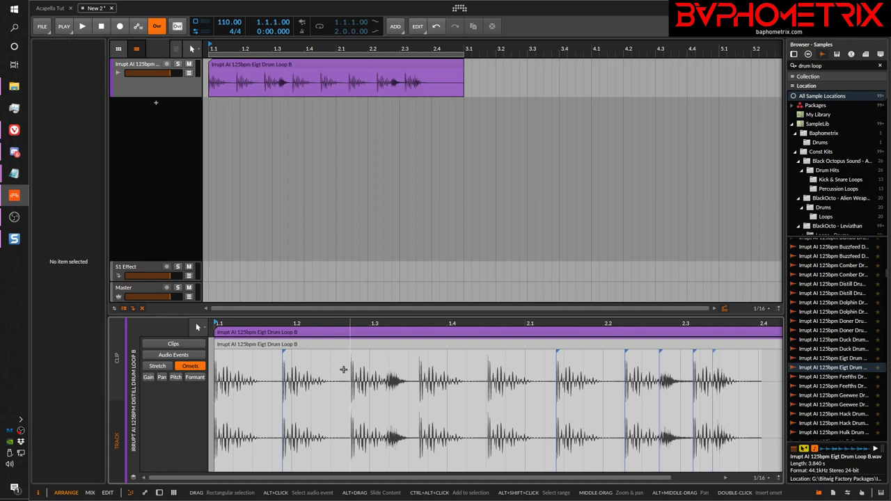
Select all remaining onsets of the drum loop event and delete them.
click(284, 352)
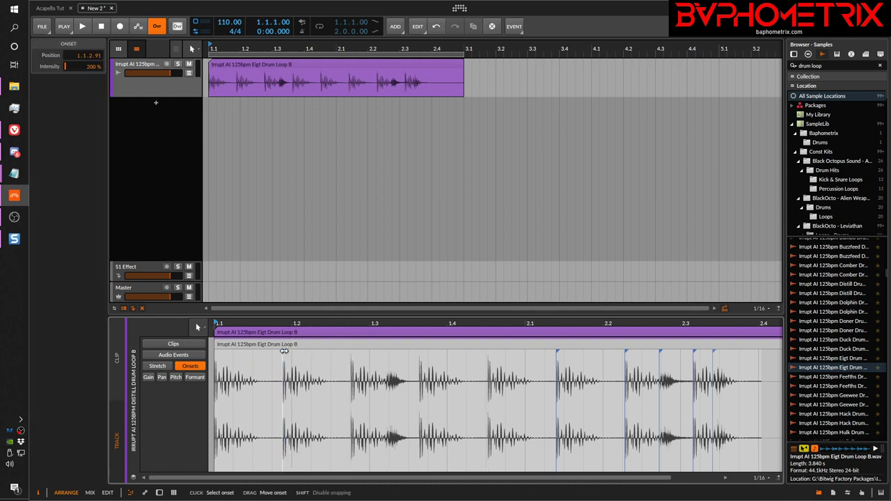
key(ctrl+a)
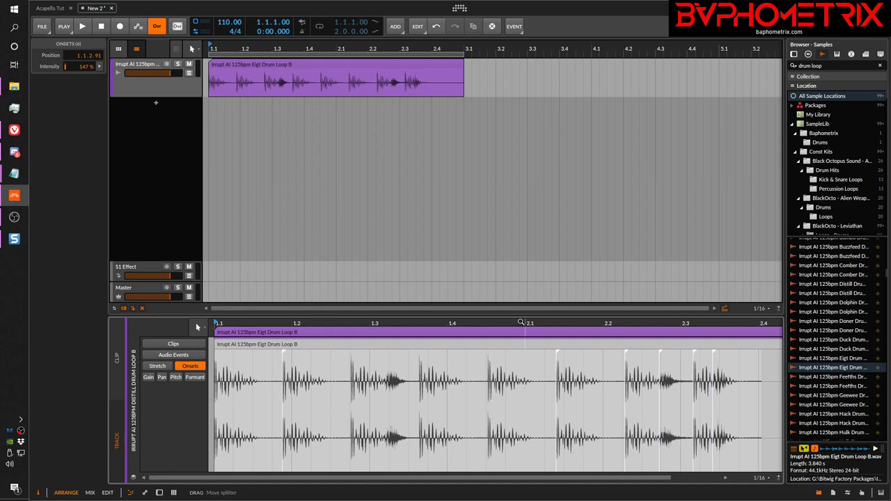
drag(521, 322, 583, 323)
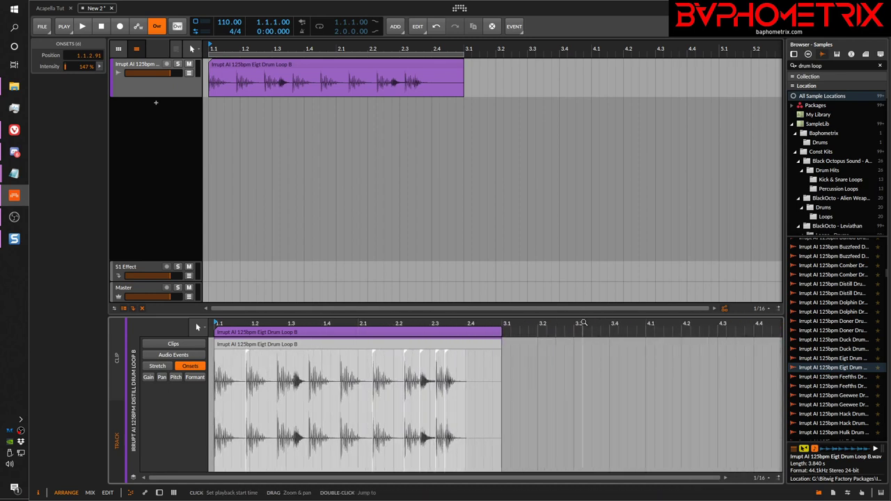
key(Delete)
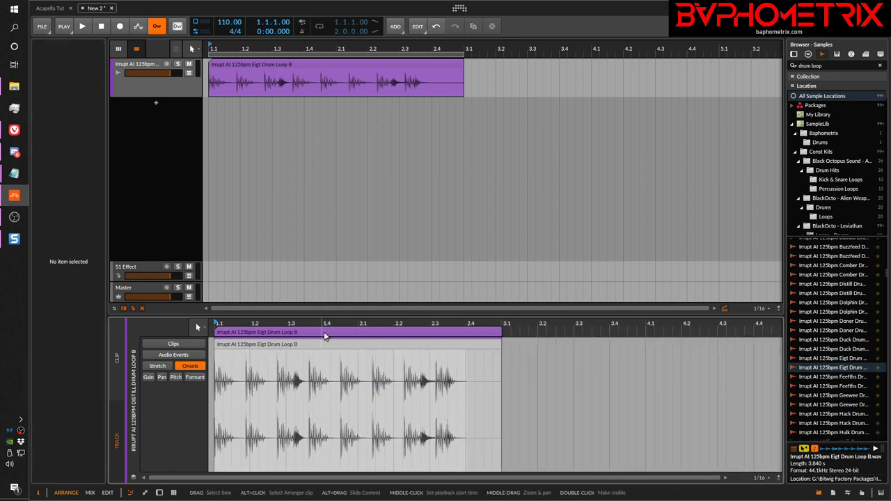
Insert a single onset at the start of the second hit, just before beat 1.2, in the Onsets expression.
drag(248, 322, 247, 343)
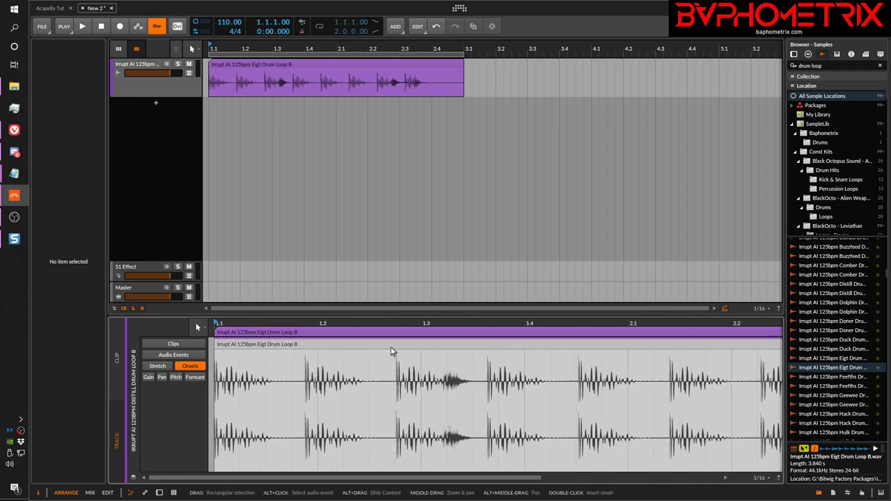
click(185, 355)
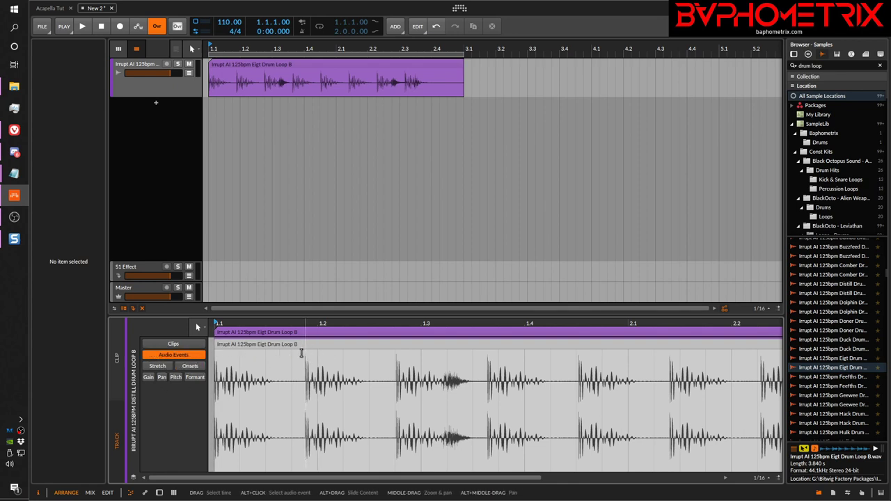
click(195, 367)
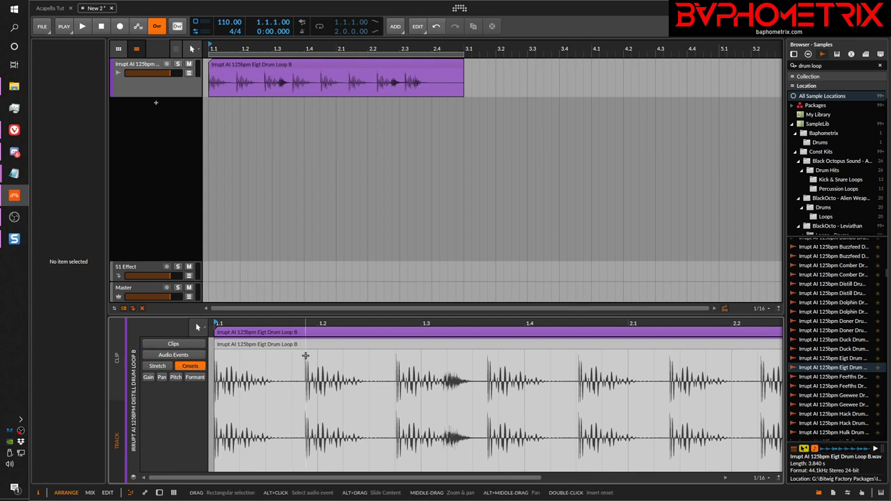
click(304, 353)
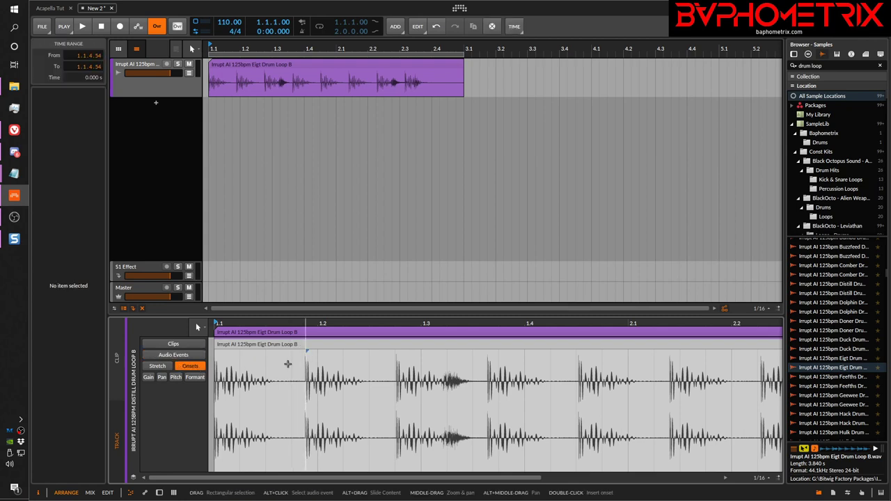
Examine the waveform around the onset before 1.2 in the Audio Events view, placing the time cursor around it.
click(177, 355)
click(324, 360)
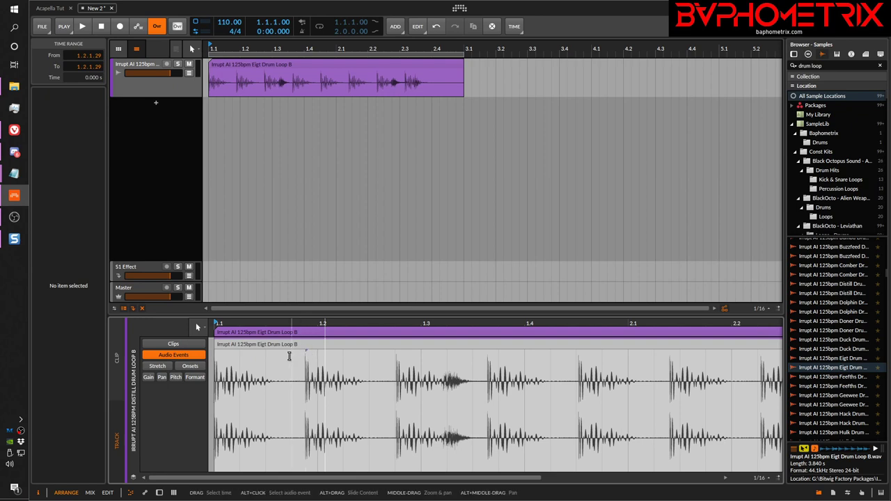
drag(291, 355, 318, 353)
click(343, 359)
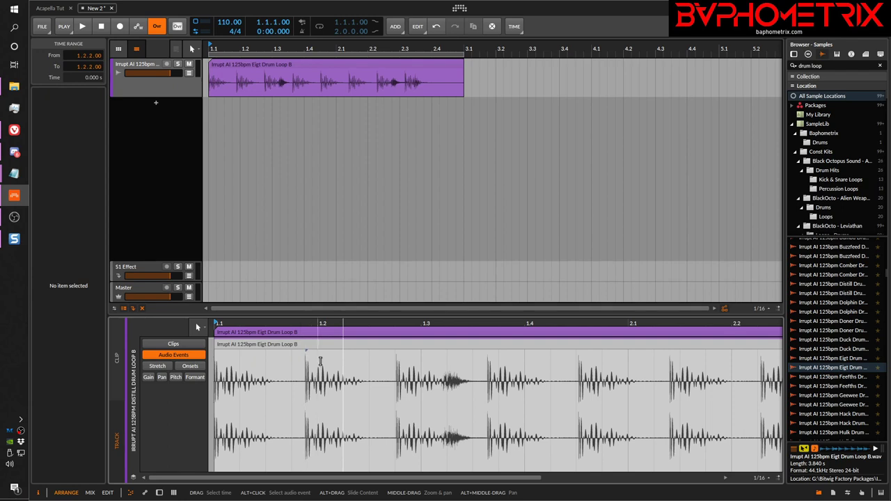
Compare how the onset before 1.2 is displayed in the Onsets and Stretch expressions of the drum loop event.
click(190, 366)
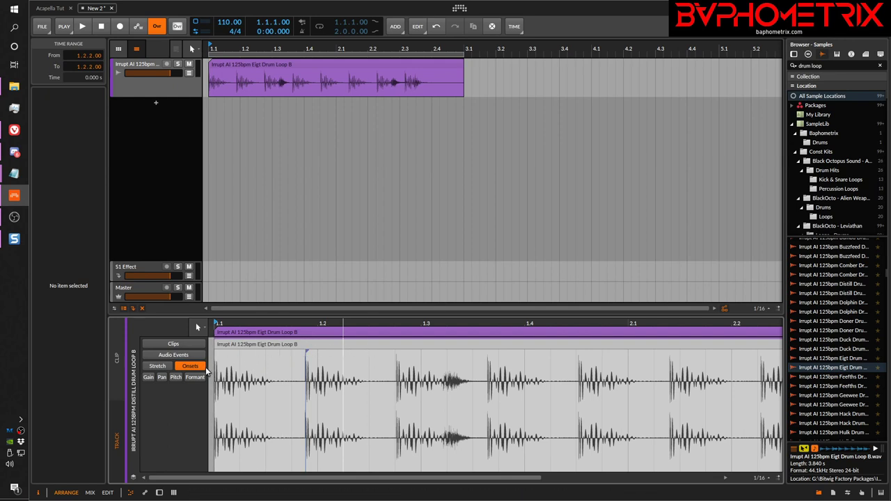
click(158, 368)
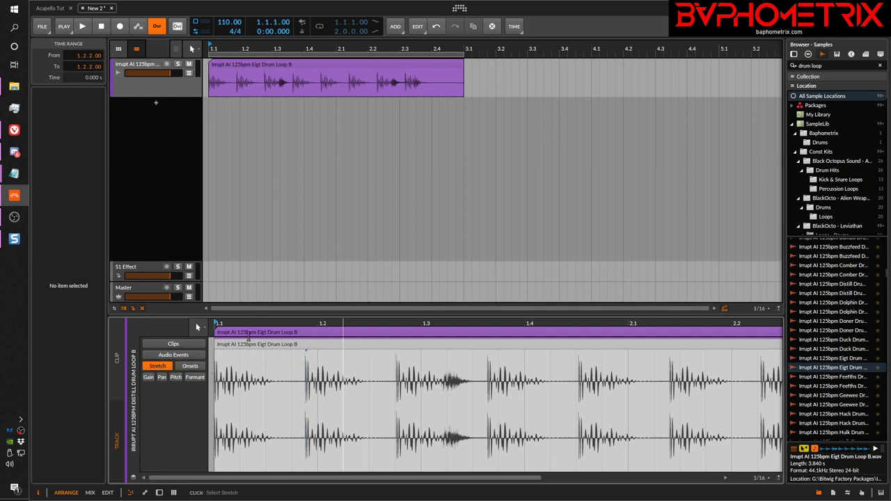
drag(278, 324, 278, 275)
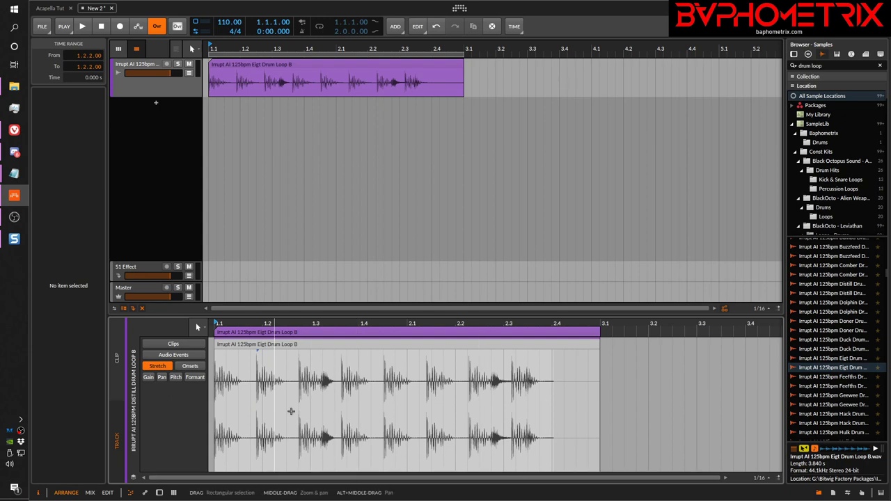
click(188, 369)
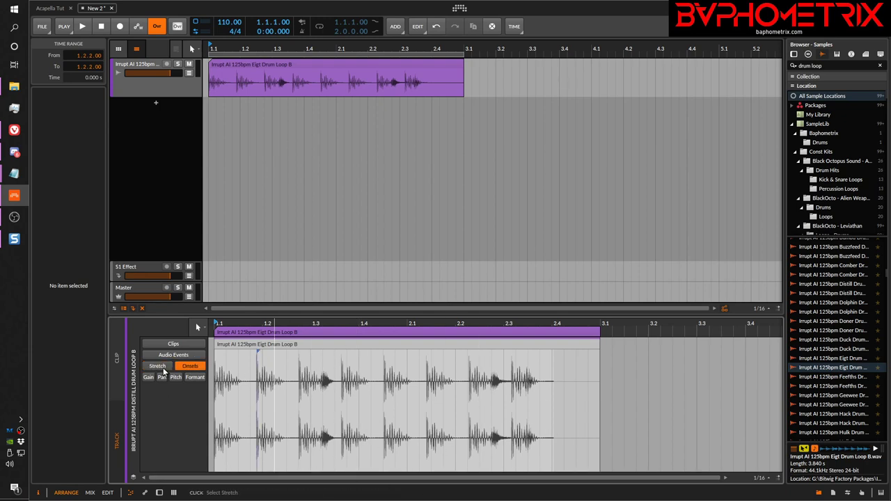
click(163, 369)
click(192, 367)
click(164, 368)
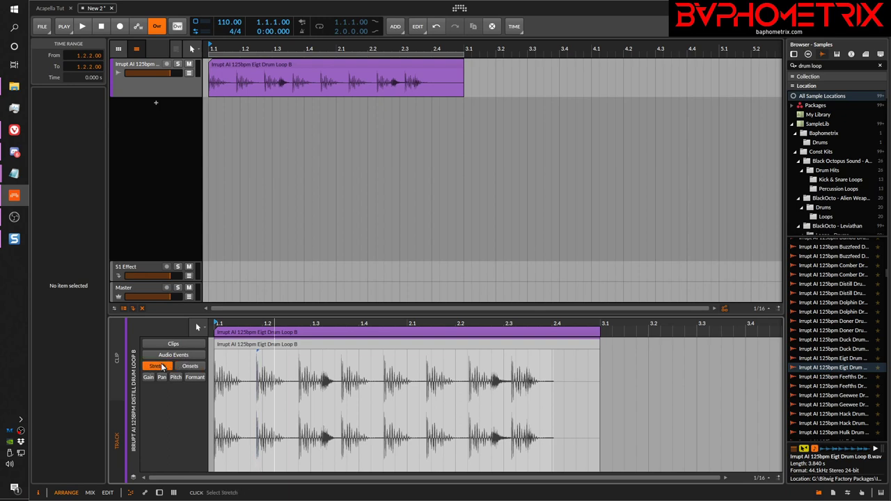
click(187, 369)
click(154, 371)
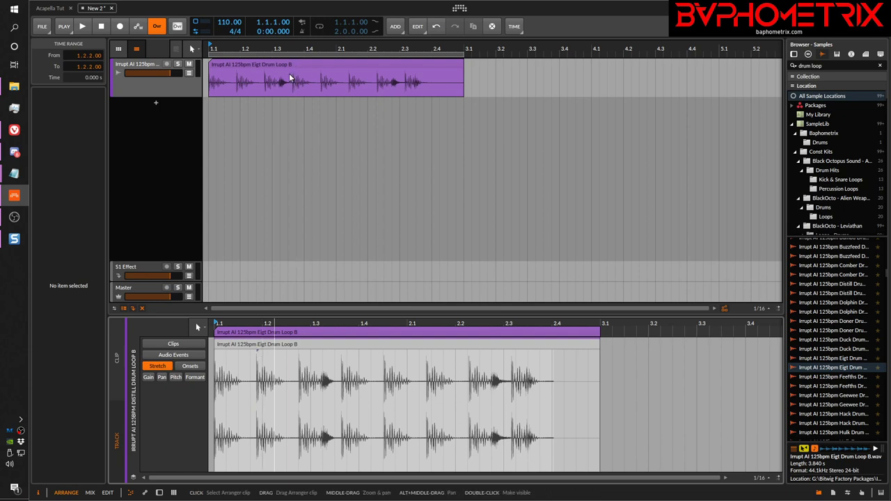
Undo the onset deletions and earlier edits back to the drum loop's original two-bar stretch.
click(364, 236)
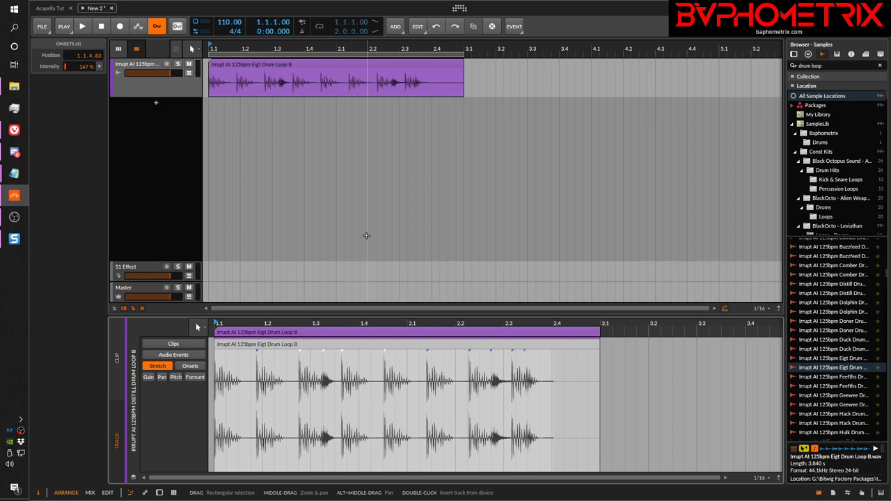
key(ctrl+a)
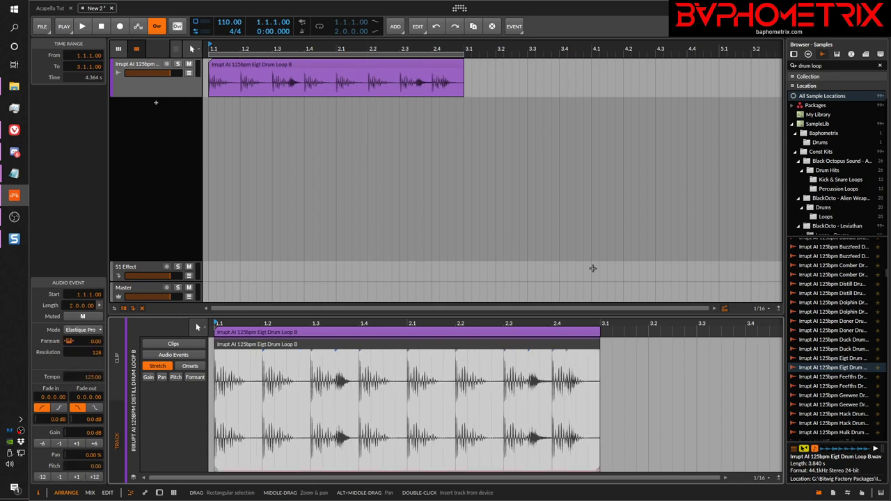
click(455, 425)
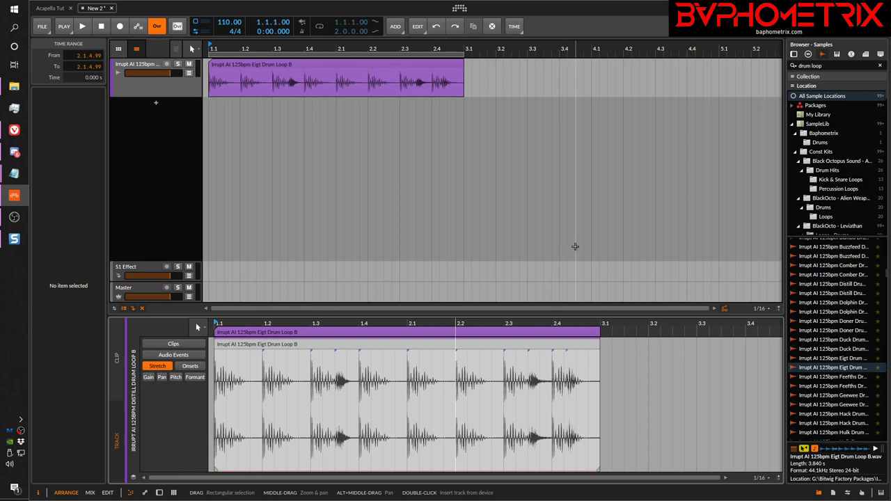
Set the drum loop's audio event tempo to 110 and inspect the clip and its hits against the grid.
click(322, 65)
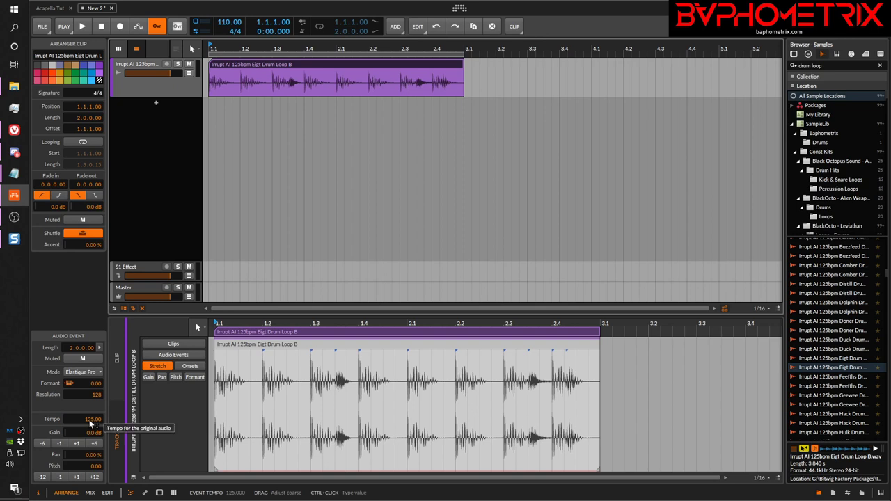
double_click(91, 420)
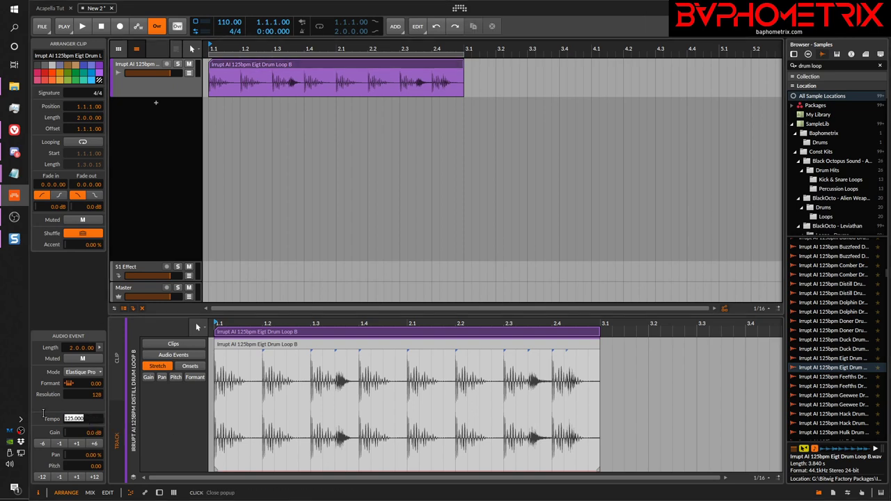
text(110)
key(Return)
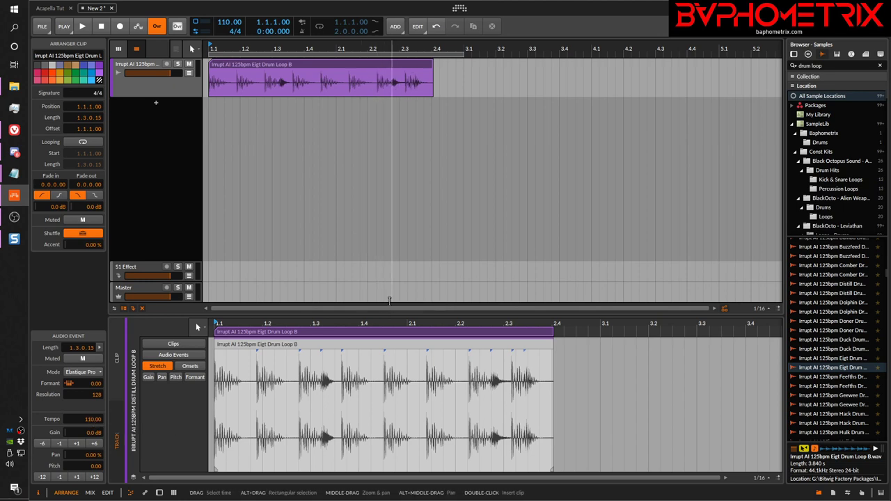
drag(476, 323, 475, 345)
key(z)
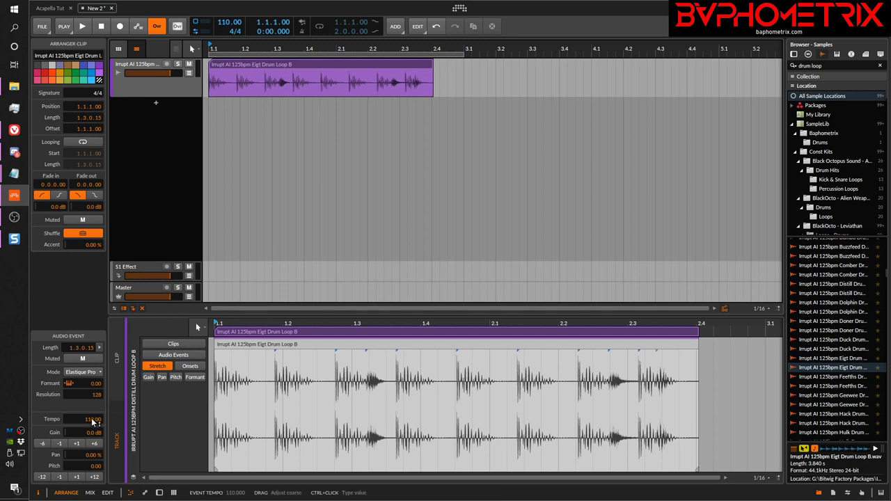
Adjust the drum loop's audio event tempo back to 125 and review the clip's alignment with the arranger grid.
drag(94, 422, 94, 403)
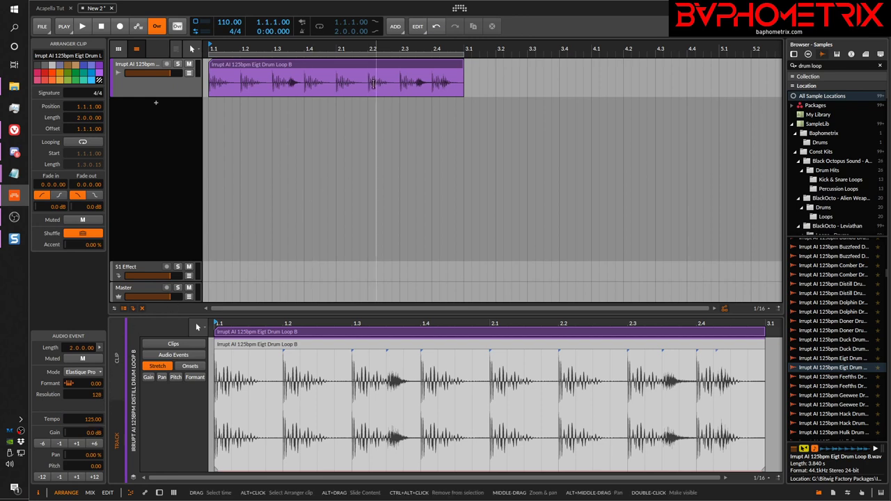
key(shift+z)
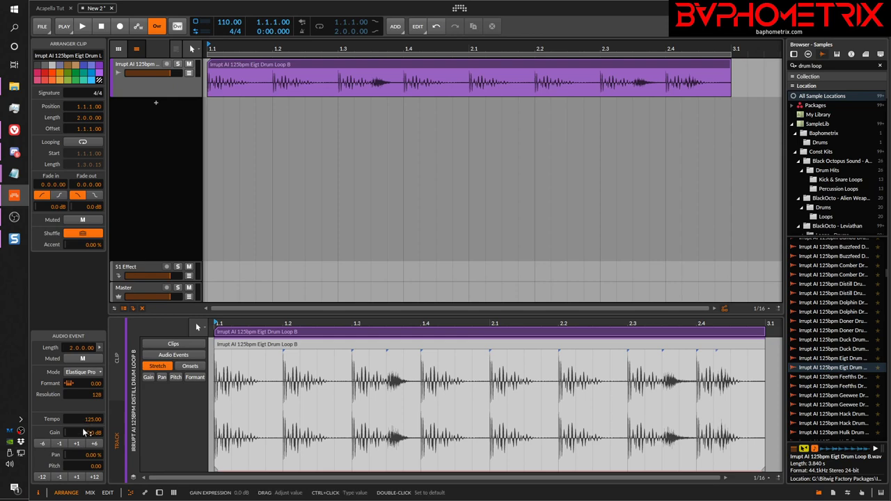
drag(84, 420, 84, 401)
key(Up)
key(Up)
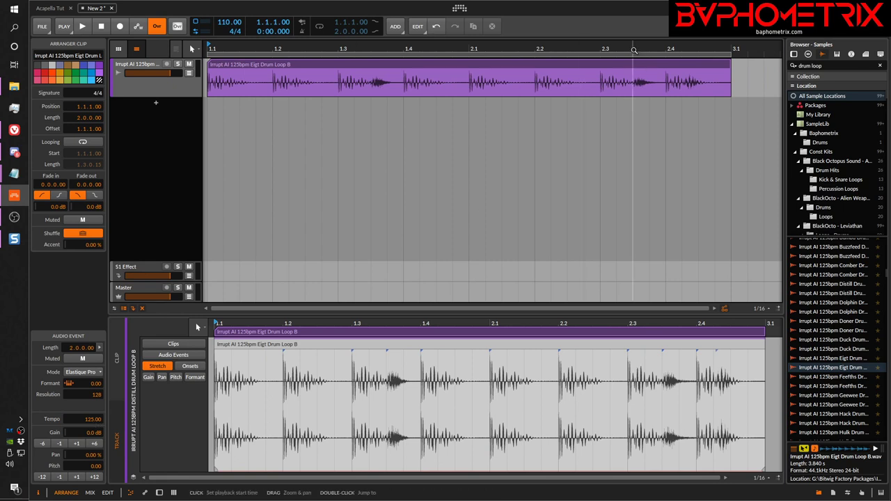
drag(632, 49, 594, 46)
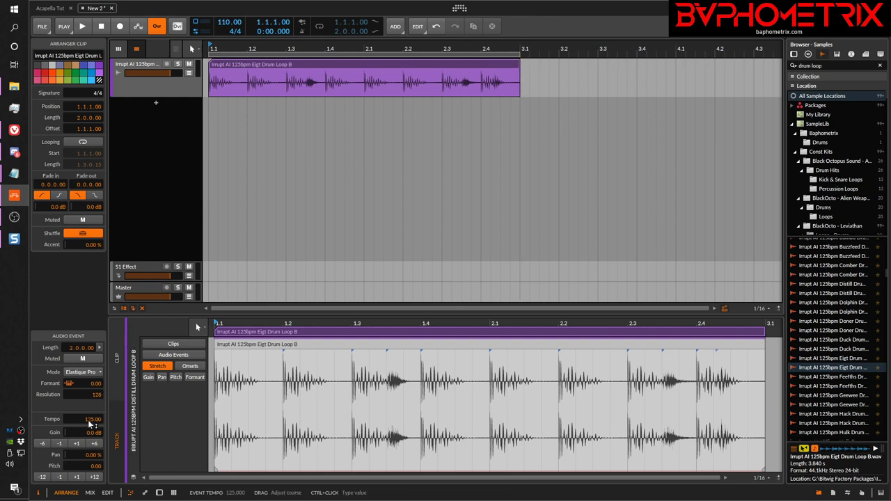
Lower the drum loop's audio event tempo to 111 and bring it back to 125.
drag(92, 419, 93, 447)
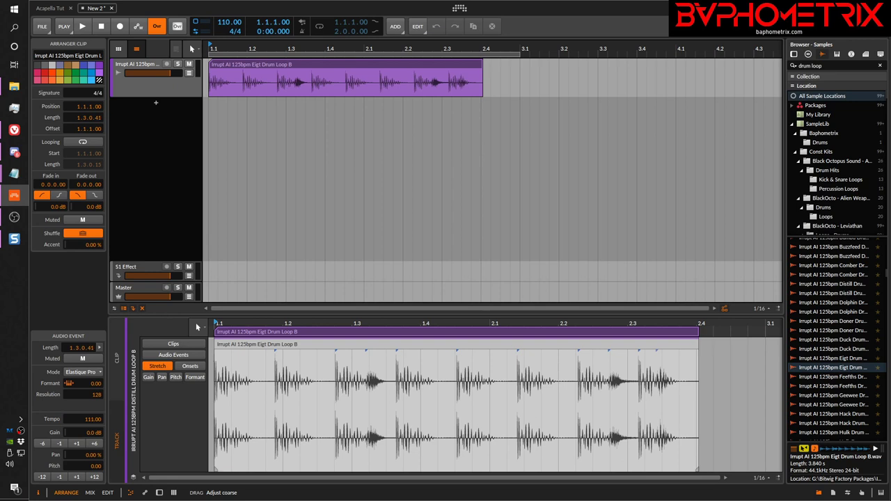
drag(93, 447, 92, 421)
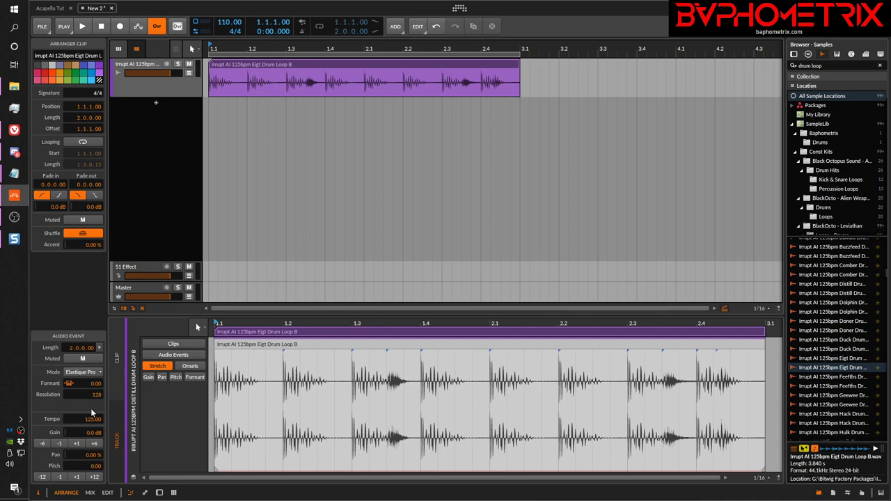
mouse_move(88, 423)
mouse_down()
mouse_move(88, 410)
mouse_move(88, 437)
mouse_move(89, 400)
mouse_move(89, 432)
mouse_move(88, 402)
mouse_move(88, 422)
mouse_up()
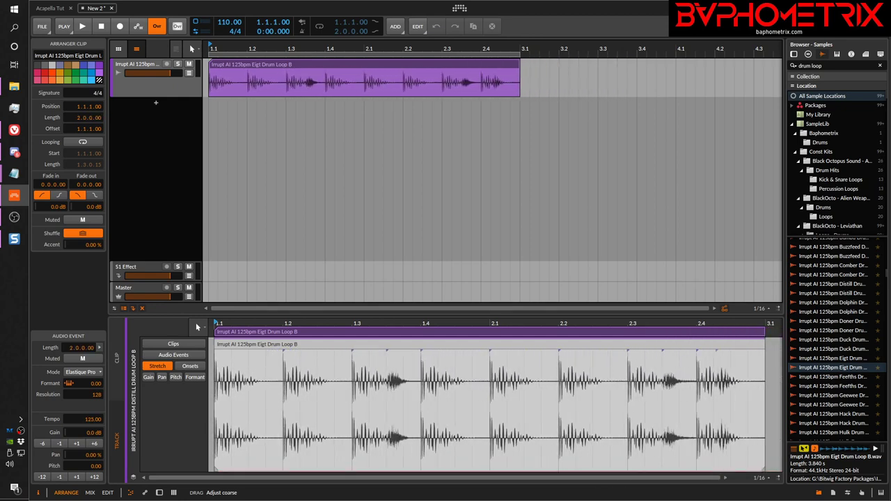
Set the drum loop's audio event tempo to 110 and select the event in the Audio Events display.
drag(89, 423, 89, 437)
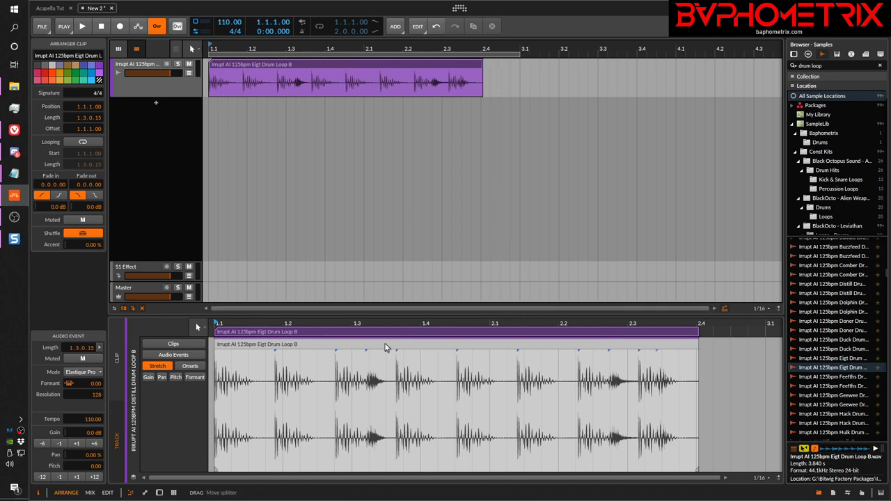
click(176, 343)
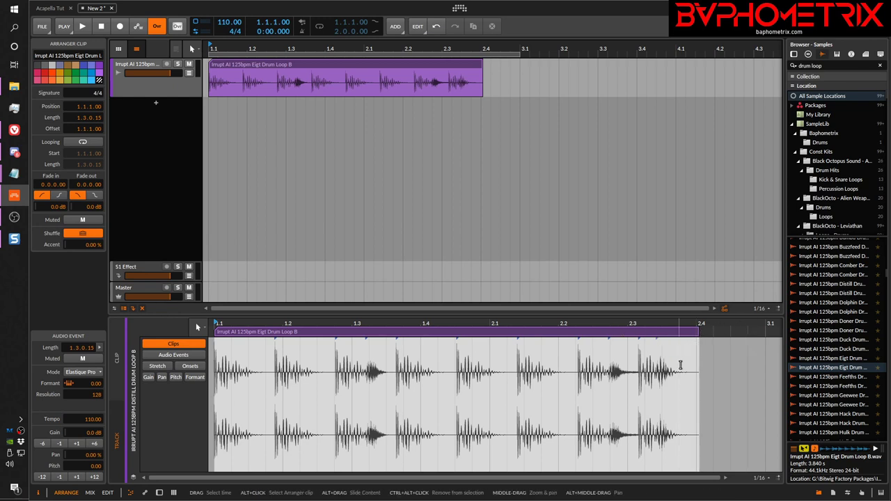
click(187, 356)
click(533, 343)
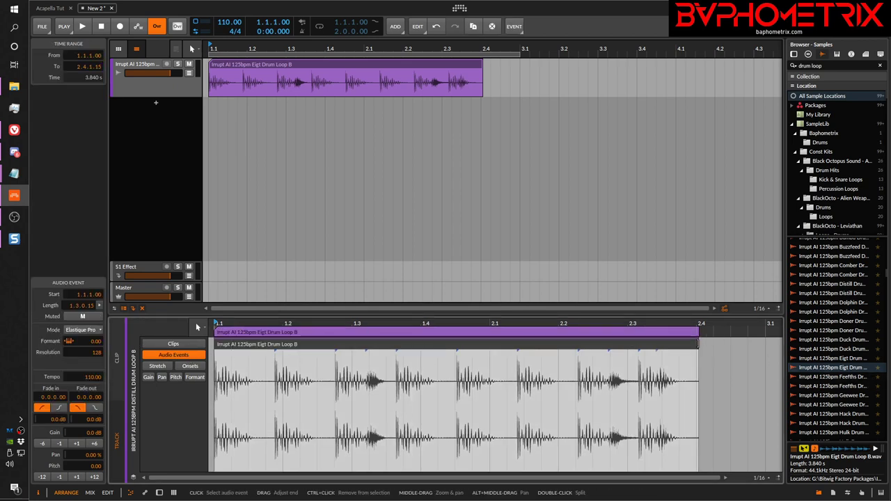
Try shortening the audio event to a length of 0.3.3.00 and sliding its content earlier, and undo both edits.
mouse_move(698, 345)
mouse_down()
mouse_move(540, 348)
mouse_move(716, 350)
mouse_move(570, 354)
mouse_move(707, 348)
mouse_up()
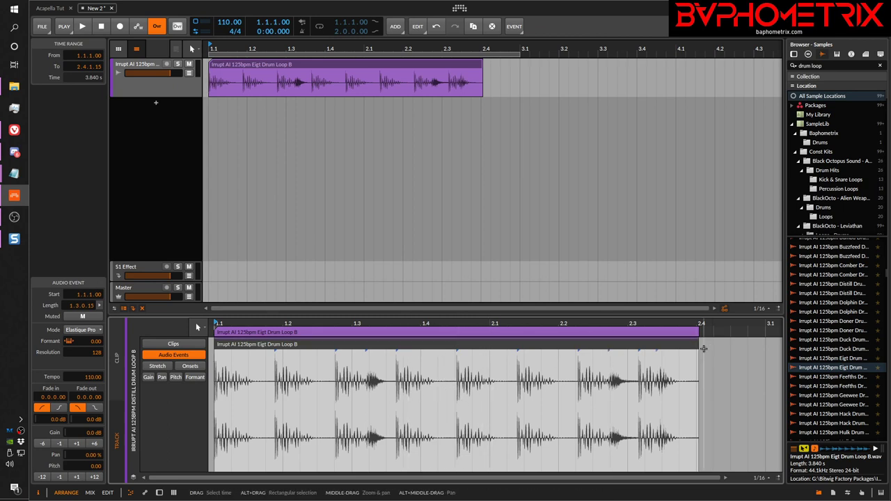
drag(698, 339, 471, 341)
drag(385, 387, 263, 388)
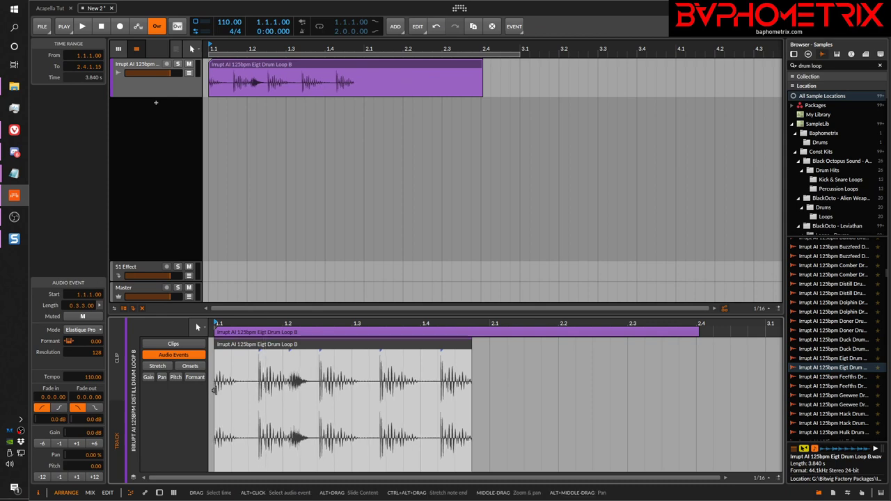
key(ctrl+z)
key(ctrl+z)
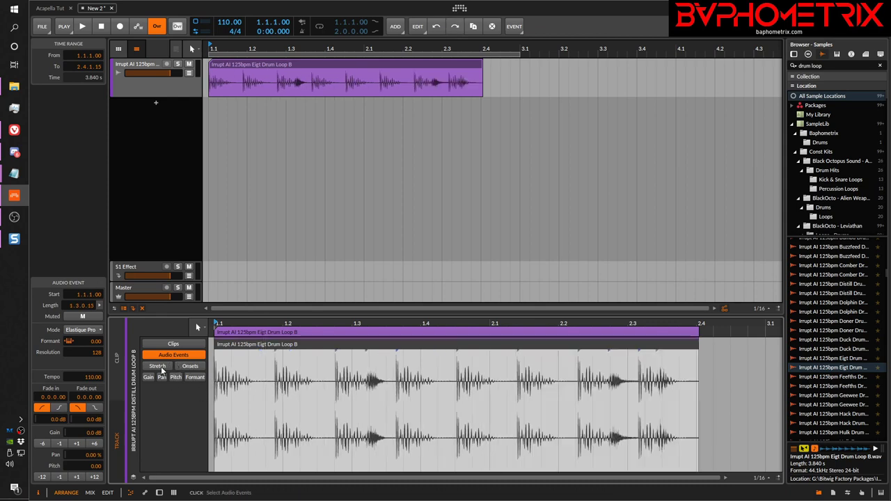
Stretch the end of the drum loop's audio event to a length of 1.3.2.00.
click(174, 358)
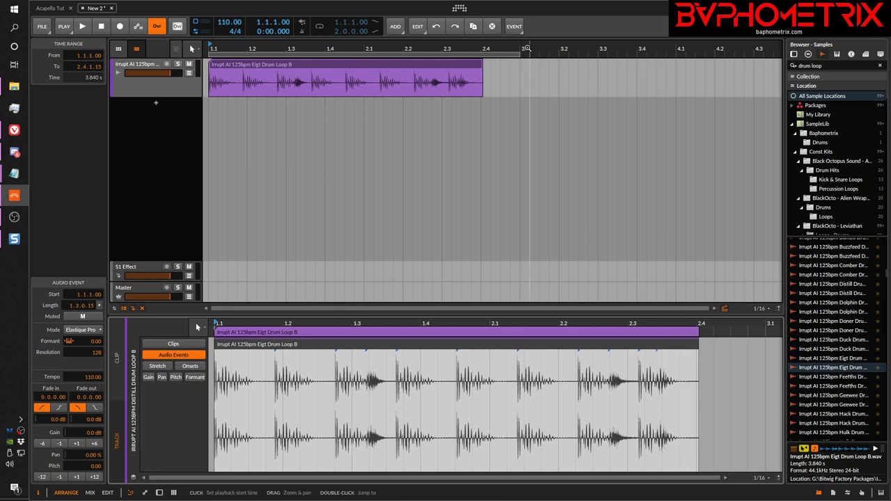
drag(527, 48, 553, 59)
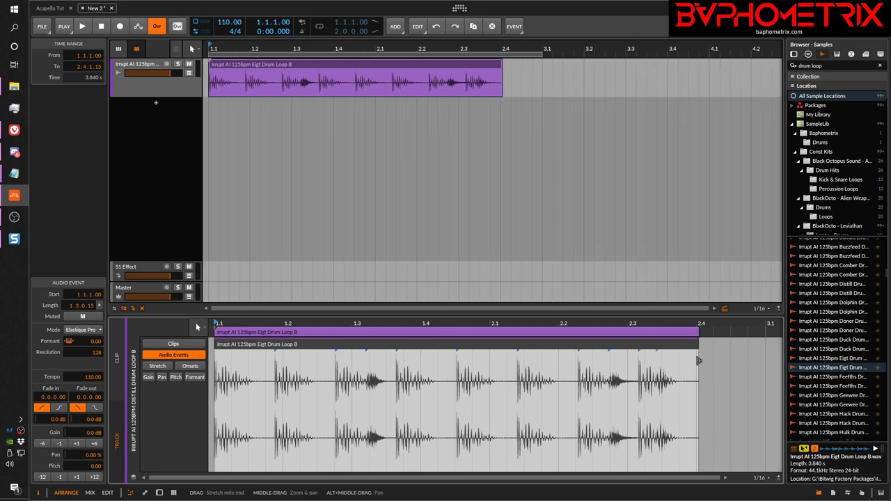
mouse_move(698, 359)
mouse_down()
mouse_move(637, 361)
mouse_move(698, 362)
mouse_up()
drag(649, 390, 543, 390)
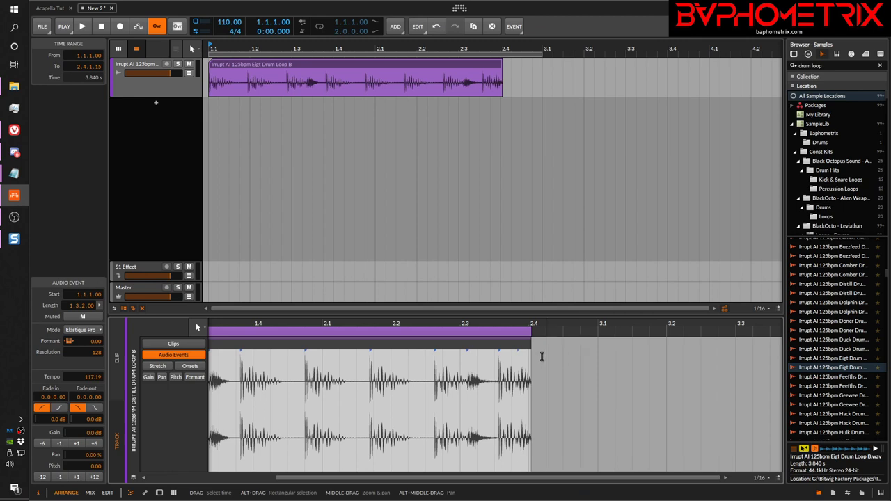
drag(473, 324, 438, 325)
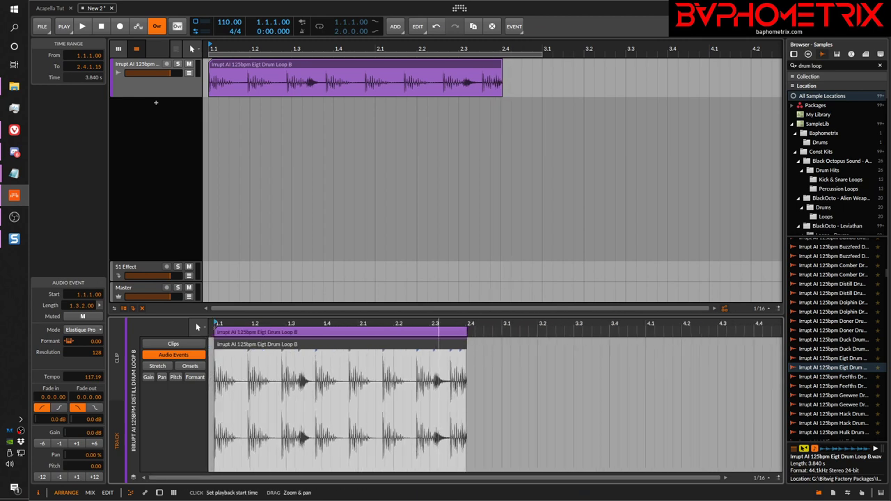
Extend the arranger clip to a length of 3.0.0.00 and stretch its audio event to 2.0.0.00.
drag(501, 80, 710, 80)
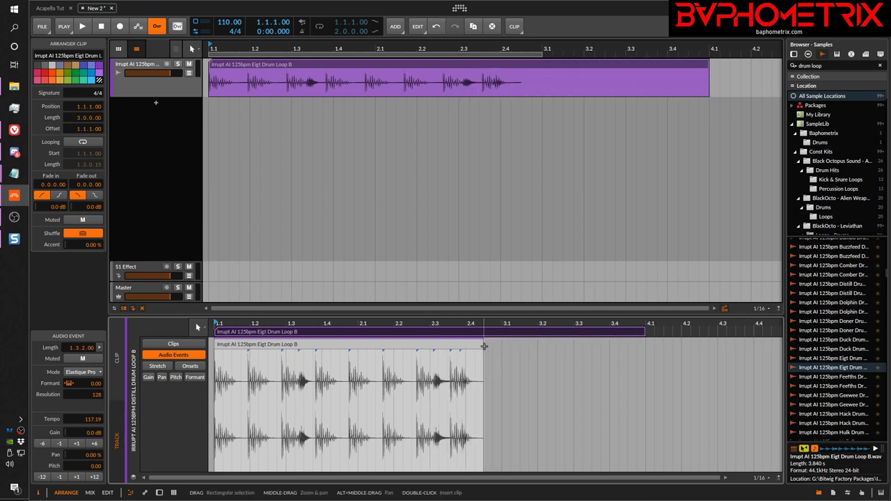
drag(483, 361, 501, 387)
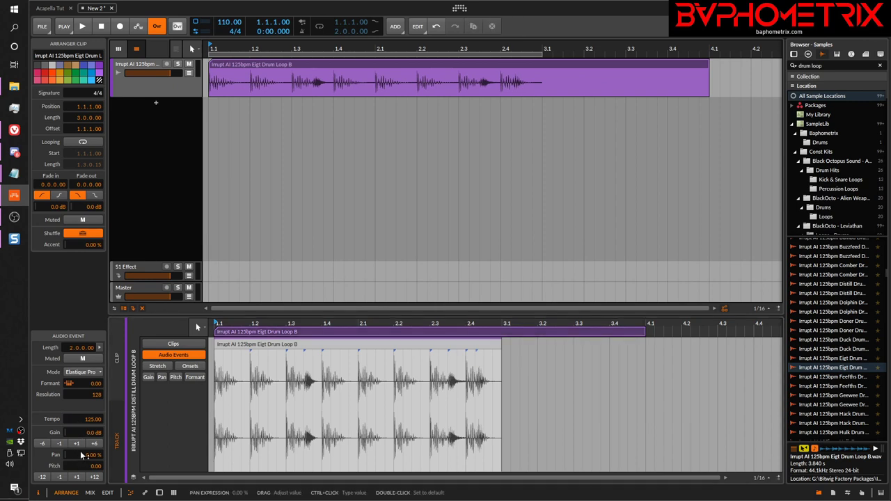
Lower the audio event's tempo to 108 and stretch the event back to a length of 2.0.0.00.
mouse_move(93, 420)
mouse_down()
mouse_move(93, 441)
mouse_move(92, 409)
mouse_move(93, 438)
mouse_move(92, 426)
mouse_up()
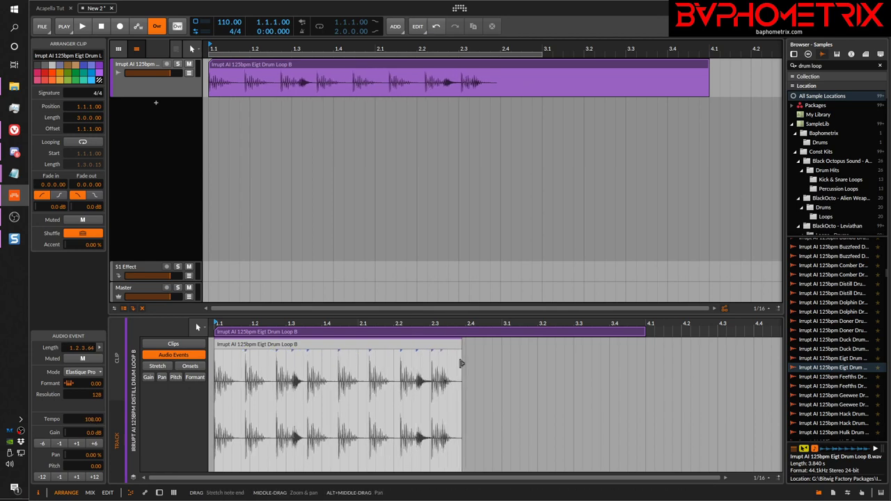
drag(462, 363, 504, 366)
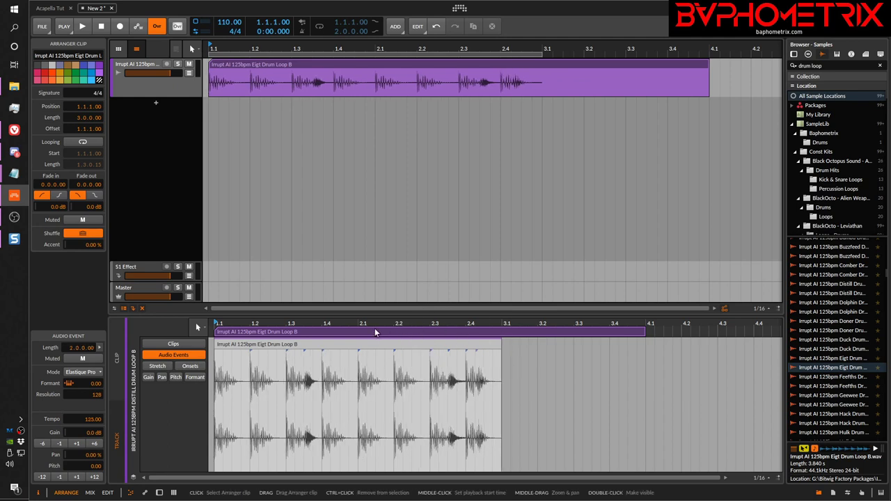
Inspect the clip and event end handles and compare the event's Stretch, Onsets and Audio Events displays.
click(373, 330)
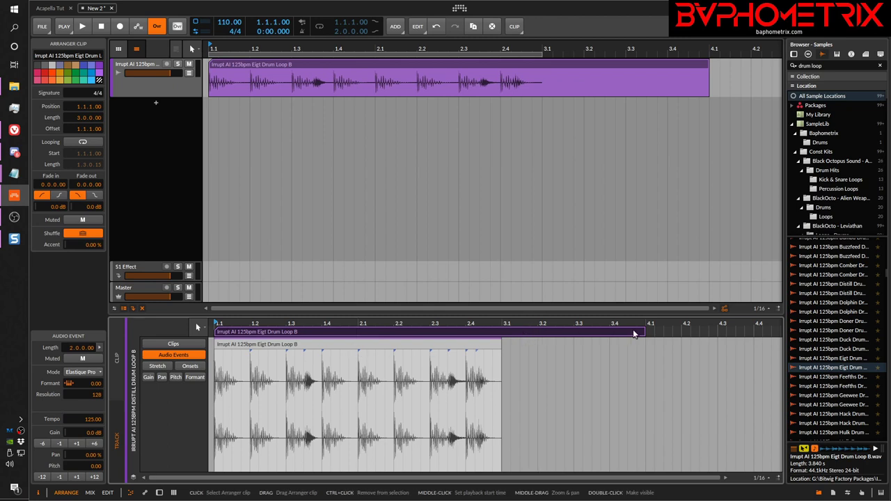
mouse_move(641, 332)
mouse_down()
mouse_move(609, 332)
mouse_move(644, 332)
mouse_up()
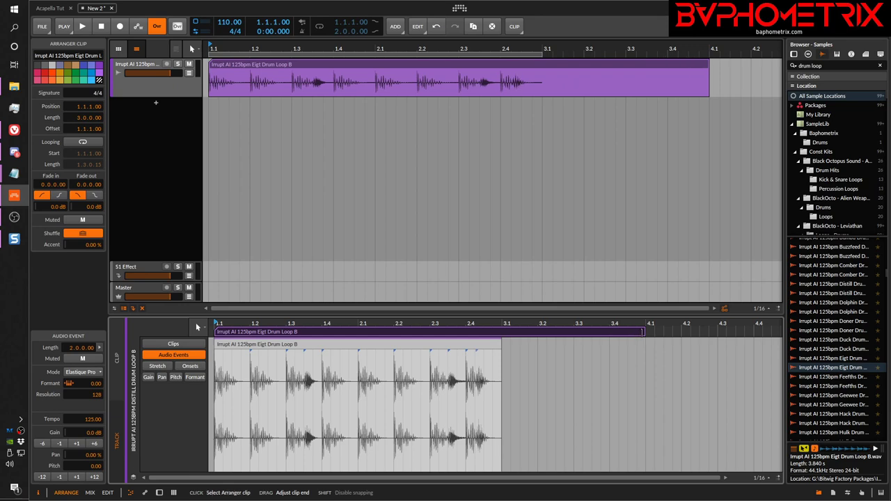
mouse_move(501, 387)
mouse_down()
mouse_move(397, 388)
mouse_move(549, 387)
mouse_move(358, 388)
mouse_move(590, 388)
mouse_move(353, 385)
mouse_move(508, 385)
mouse_move(498, 383)
mouse_up()
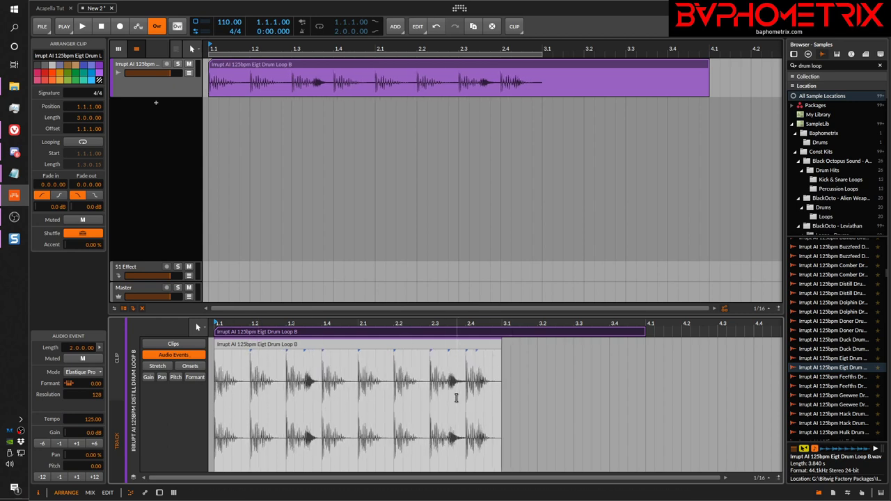
click(156, 369)
click(167, 357)
click(190, 368)
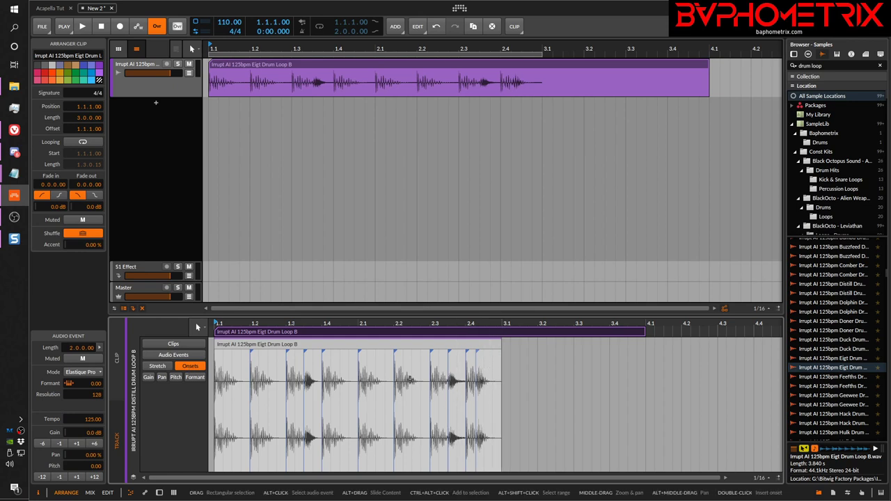
click(188, 355)
click(159, 366)
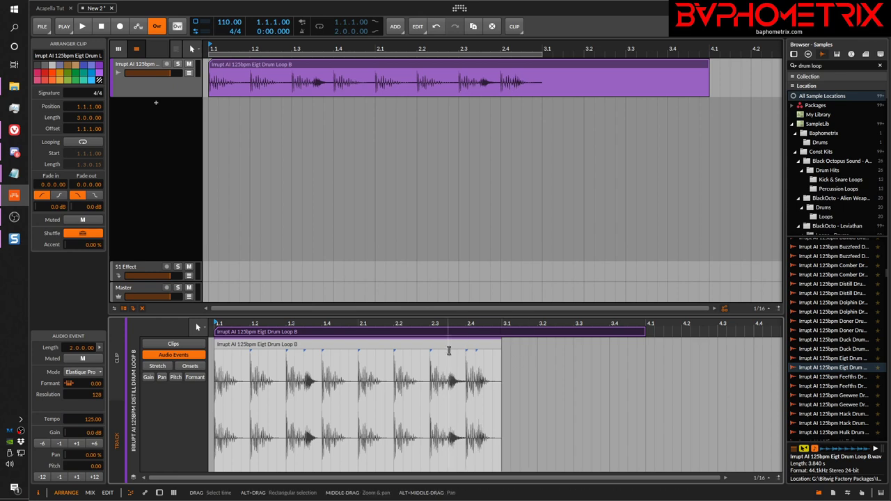
click(152, 368)
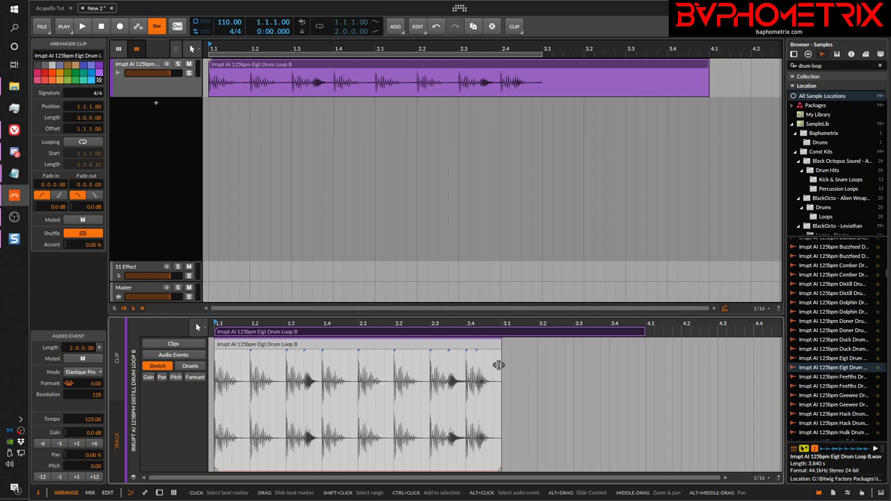
Select the beat marker at 3.1.1.00 and compare the event's edge handles in the Stretch and Audio Events displays.
mouse_move(499, 365)
mouse_down()
mouse_move(607, 373)
mouse_move(515, 381)
mouse_move(643, 373)
mouse_move(481, 397)
mouse_move(577, 401)
mouse_move(689, 375)
mouse_move(742, 374)
mouse_move(459, 407)
mouse_move(490, 412)
mouse_move(555, 388)
mouse_move(585, 388)
mouse_move(503, 402)
mouse_move(584, 390)
mouse_move(487, 404)
mouse_move(587, 394)
mouse_move(488, 407)
mouse_up()
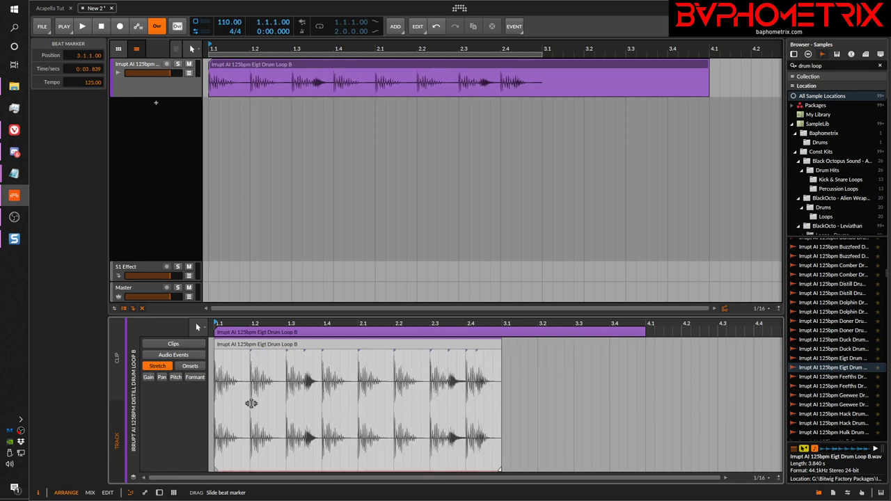
mouse_move(252, 403)
mouse_down()
mouse_move(545, 396)
mouse_move(496, 395)
mouse_up()
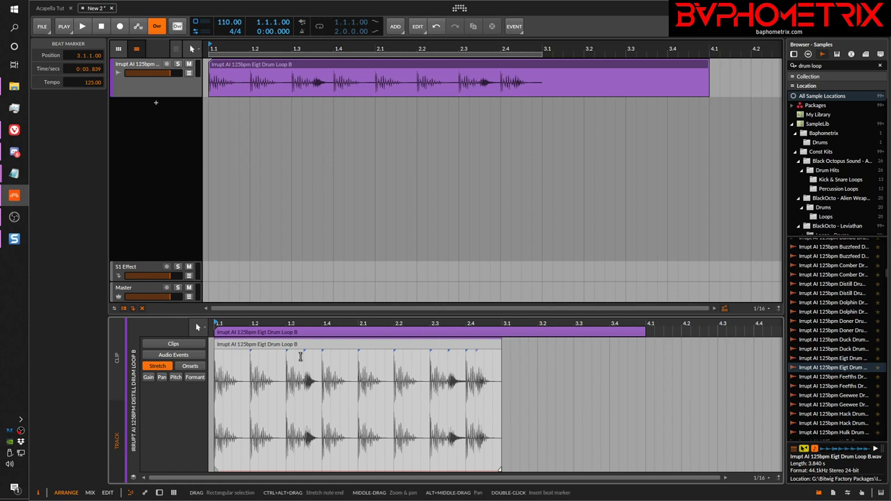
click(176, 357)
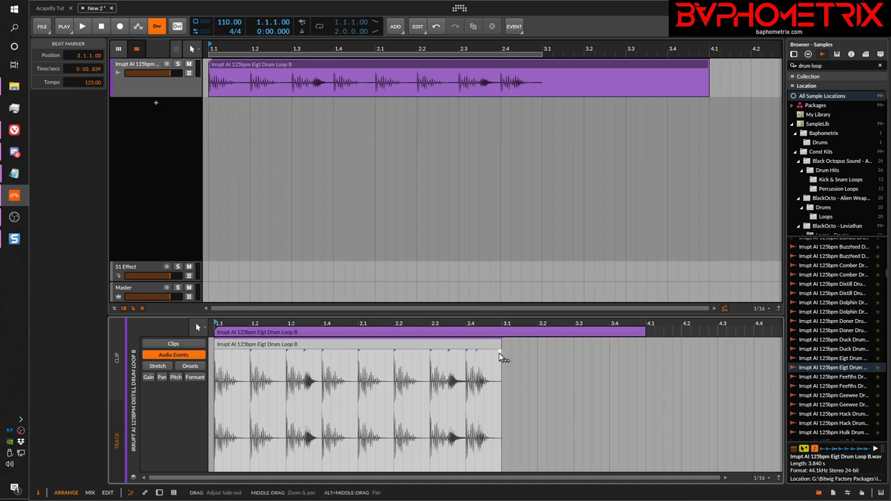
mouse_move(502, 357)
mouse_down()
mouse_move(469, 355)
mouse_move(504, 358)
mouse_up()
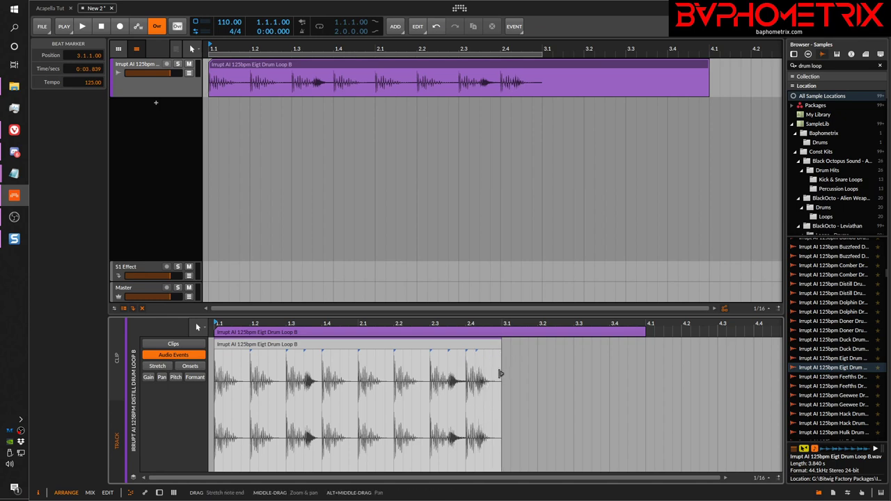
mouse_move(500, 374)
mouse_down()
mouse_move(630, 374)
mouse_move(484, 374)
mouse_move(655, 372)
mouse_move(509, 377)
mouse_move(558, 383)
mouse_move(639, 379)
mouse_move(502, 372)
mouse_up()
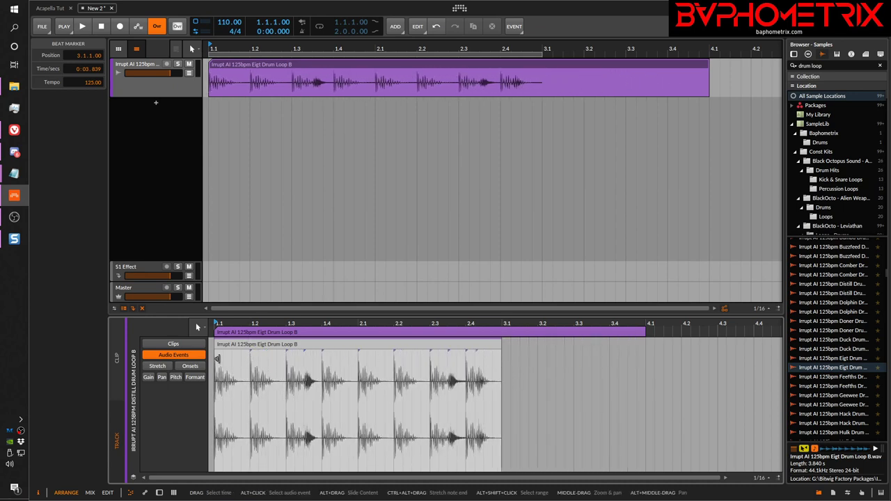
click(159, 367)
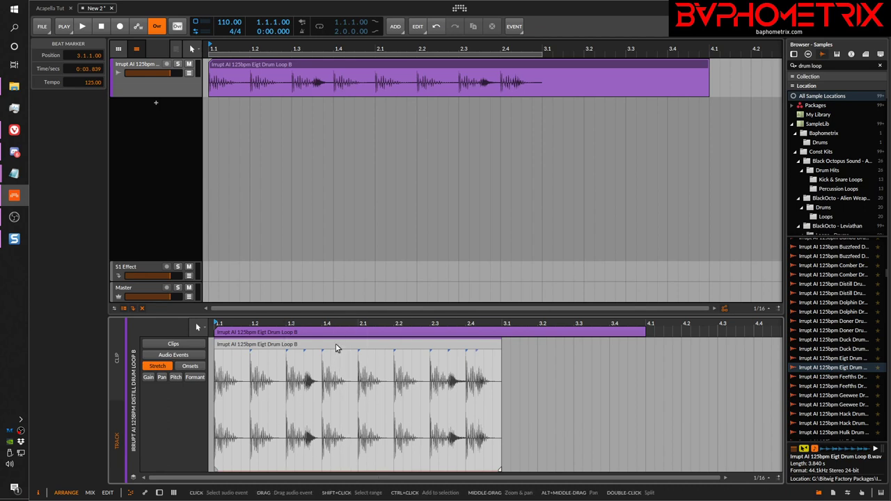
click(202, 354)
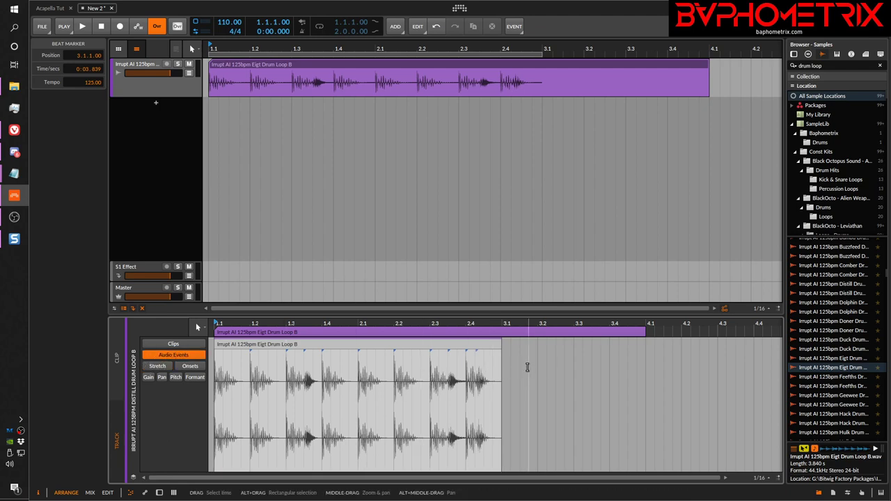
click(158, 366)
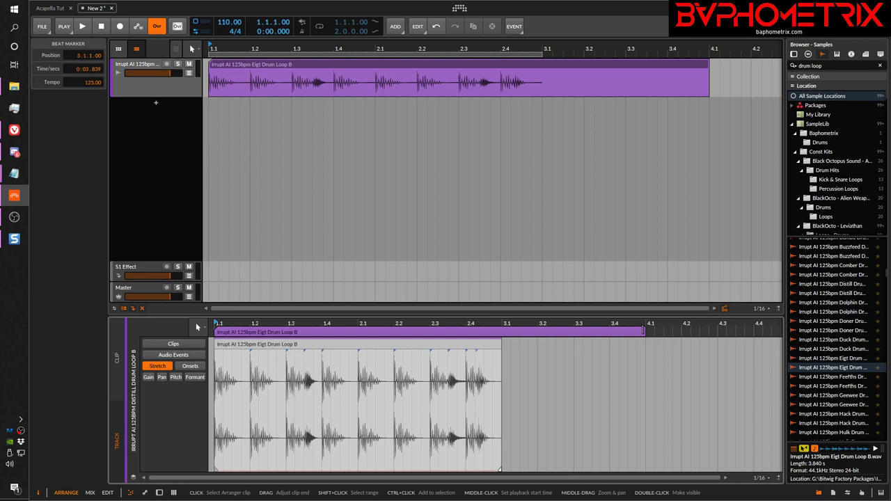
Shorten the drum loop clip to a length of 2.0.1.00 and show it in the Audio Events display.
drag(643, 331, 507, 332)
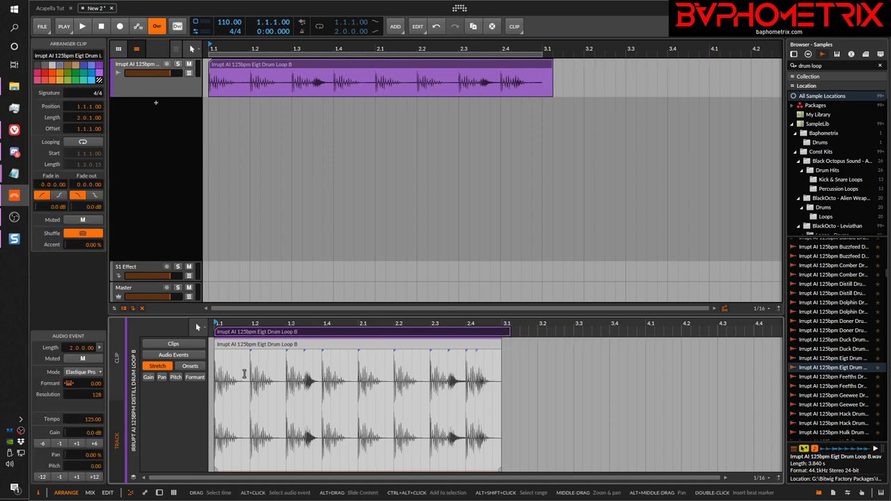
click(173, 355)
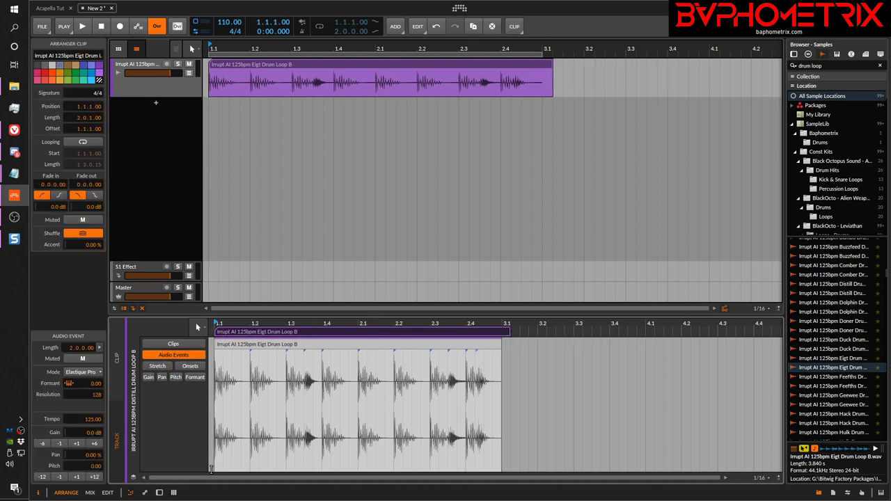
Return to the Stretch expression and set the drum loop event's stretch mode to Raw.
click(154, 369)
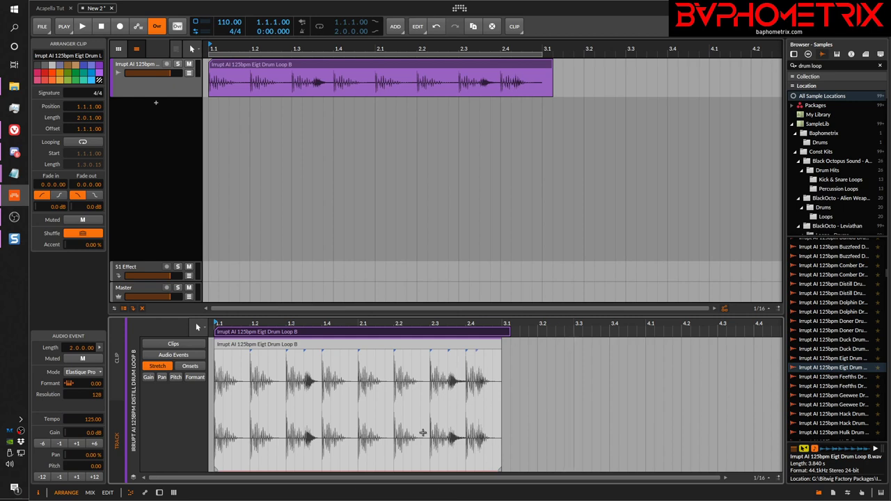
click(88, 375)
click(99, 350)
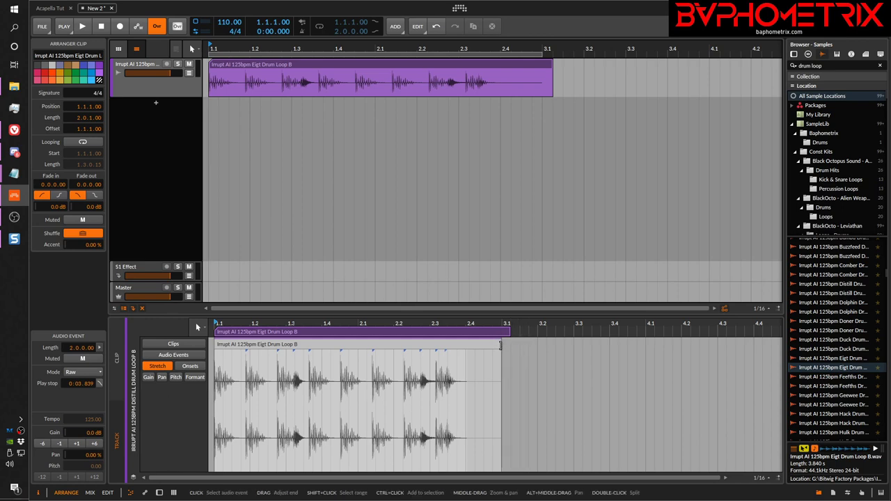
Shorten the Raw drum loop event to a length of 1.3.0.00 and set its stretch mode to Elastique Pro.
drag(500, 346, 469, 353)
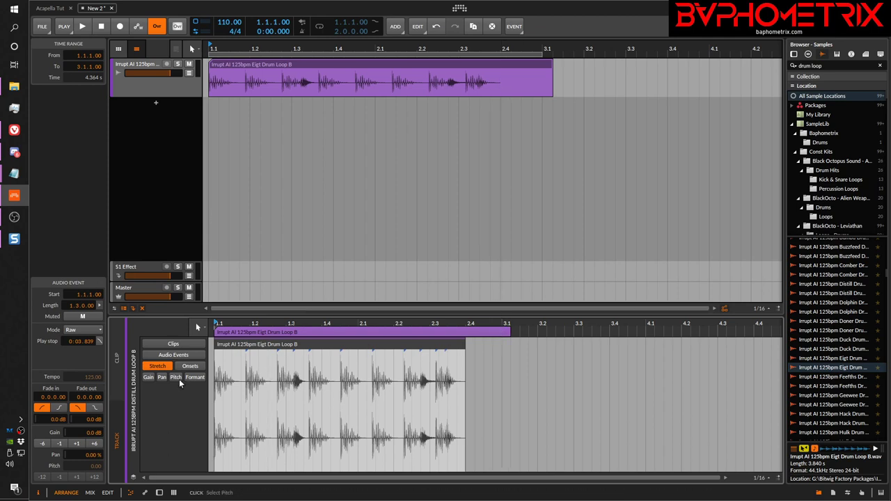
click(75, 332)
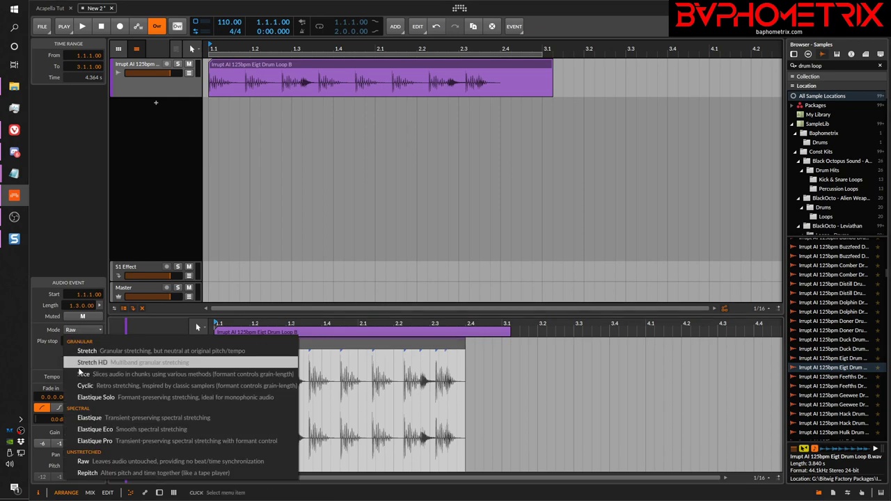
click(96, 441)
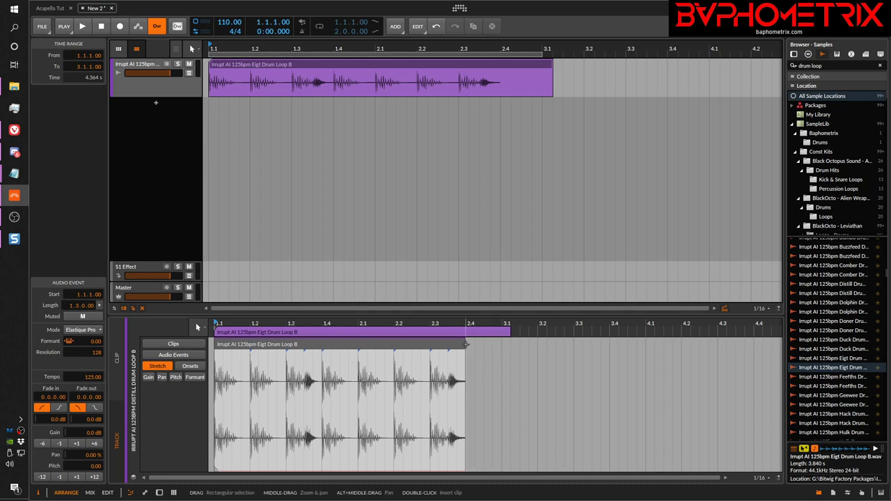
Extend the drum loop event to a length of 2.0.0.00 and set its event tempo to 110.00.
drag(466, 343, 537, 366)
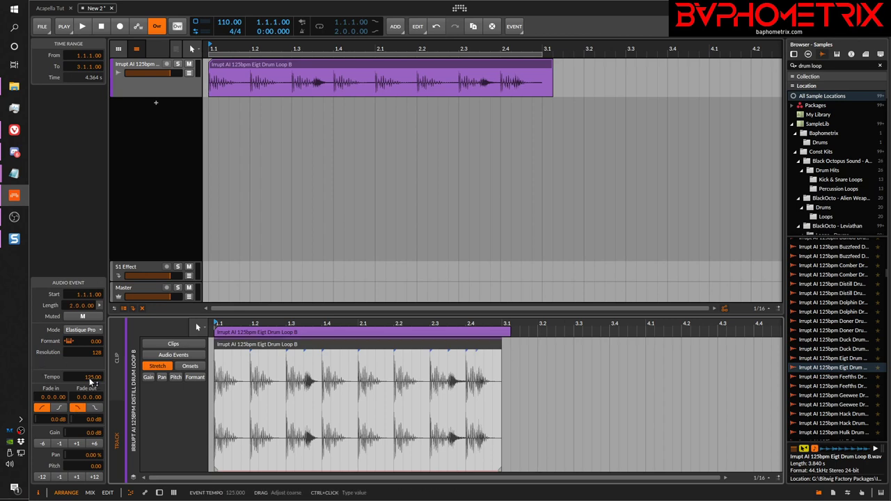
drag(93, 377, 93, 407)
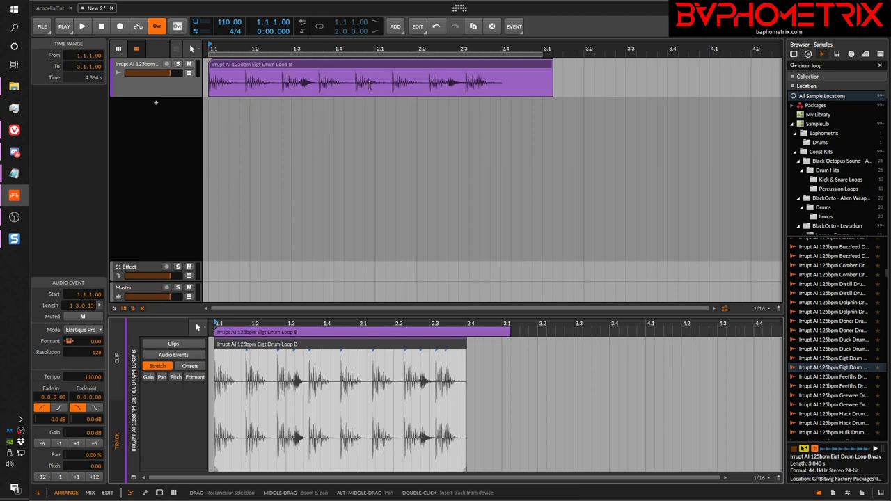
Replace the arranger clip with a fresh copy of Irrupt AI 125bpm Eigt Drum Loop B at 1.1.
click(410, 61)
key(Delete)
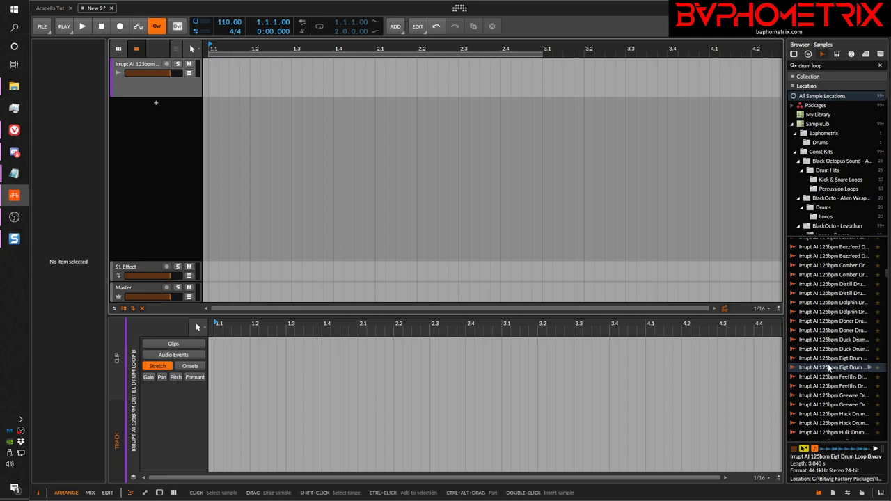
drag(822, 373, 212, 72)
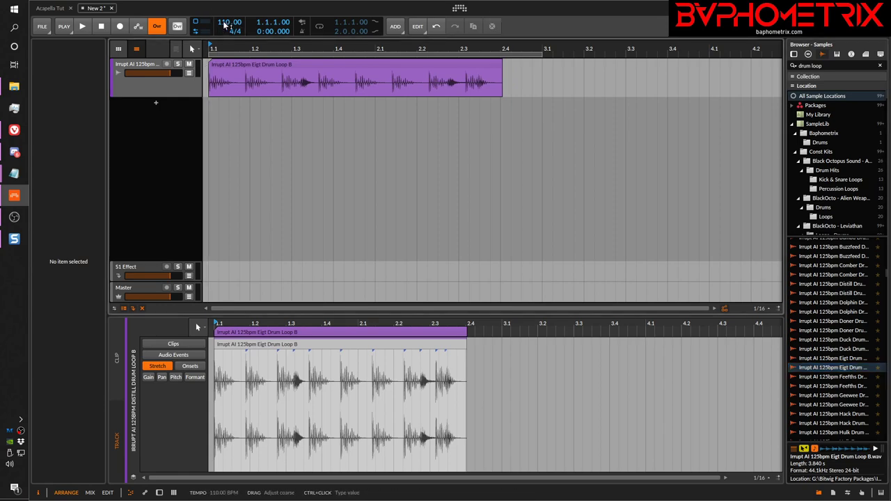
Check the default stretch modes for long and short samples in the Behavior settings.
click(461, 8)
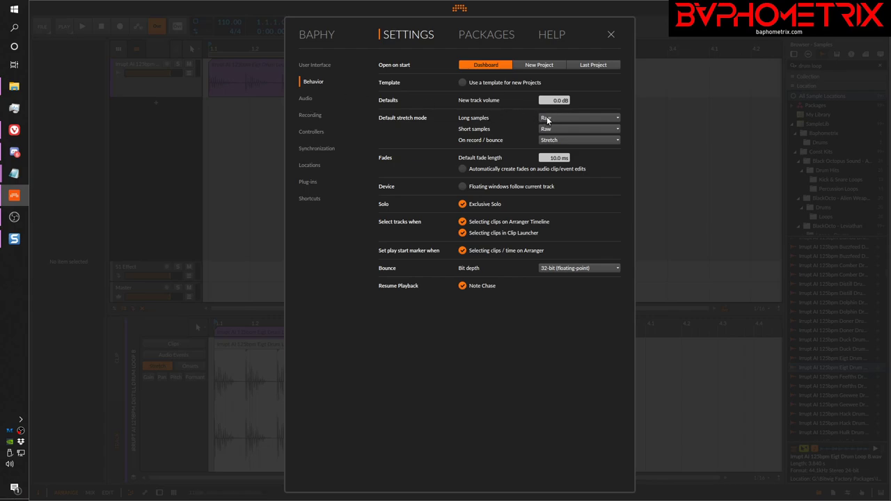
click(459, 8)
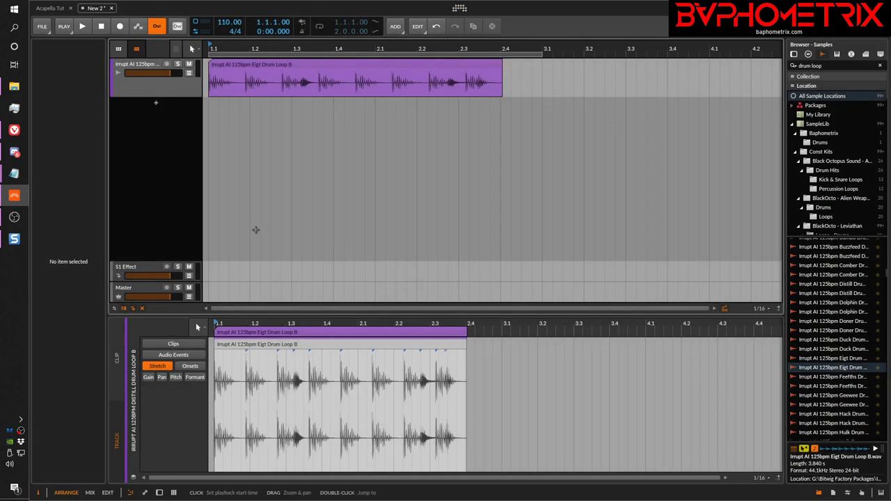
Set the new drum loop event's stretch mode to Elastique Pro and extend its clip to a length of 2.0.0.00.
click(275, 332)
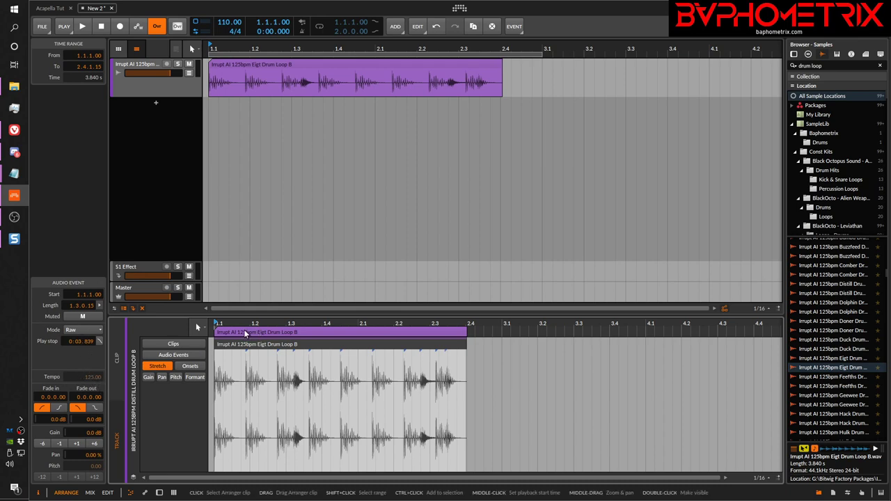
click(100, 329)
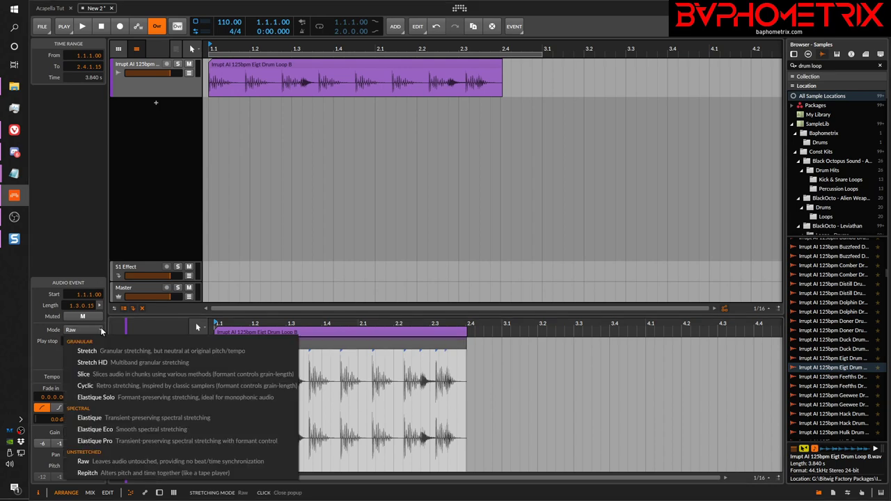
click(98, 441)
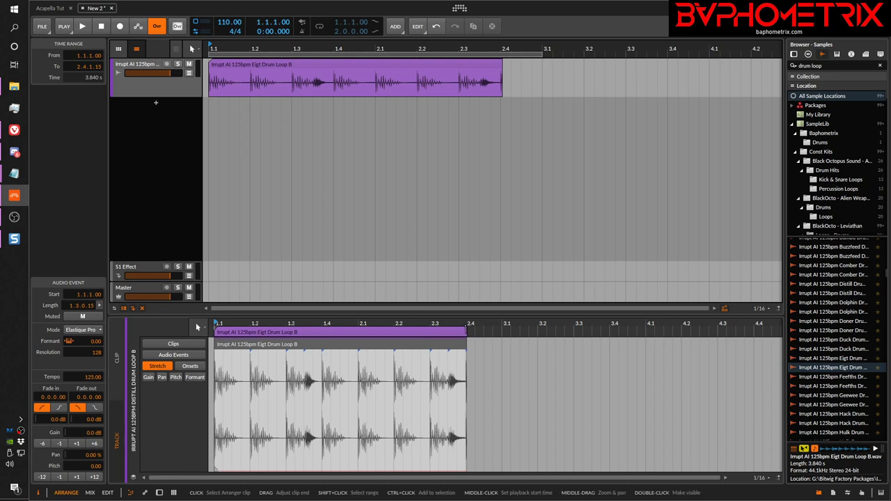
drag(466, 331, 497, 338)
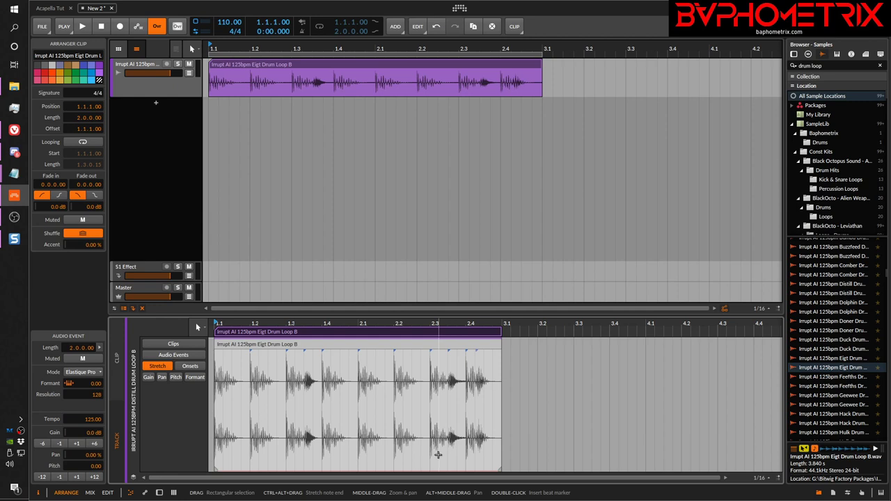
Stretch the event to a length of 1.0.2.00 in the Audio Events display, and move its end beat marker to 2.4.4.00 in the Stretch display.
click(192, 357)
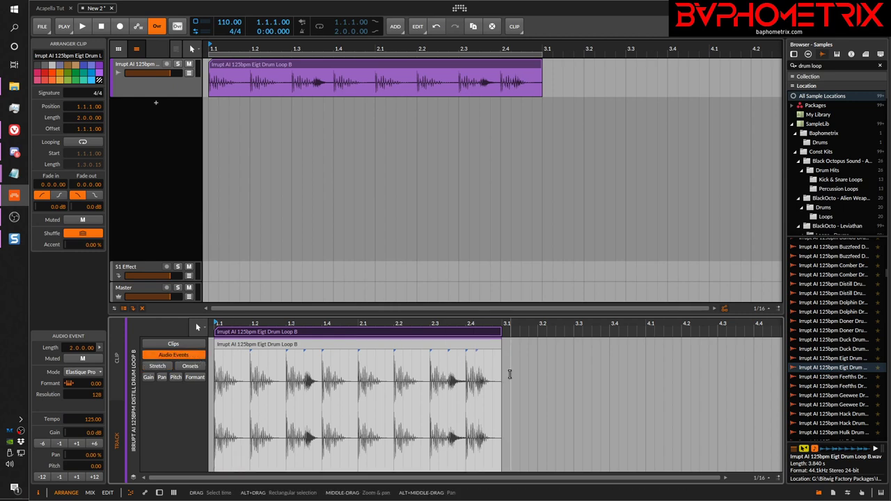
drag(502, 367, 375, 374)
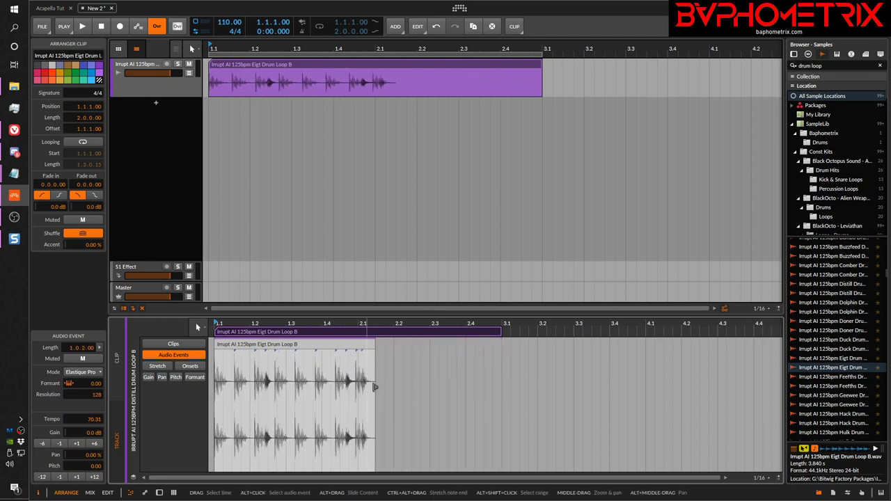
click(158, 368)
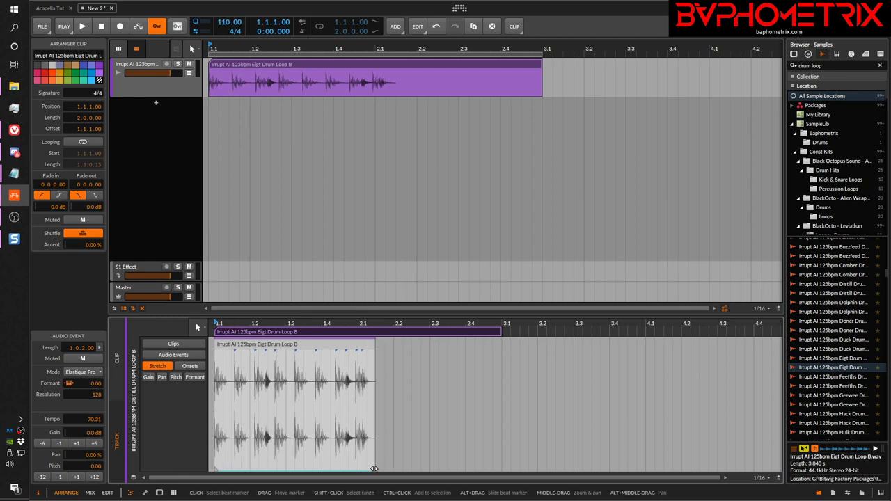
mouse_move(374, 469)
mouse_down()
mouse_move(504, 468)
mouse_move(268, 466)
mouse_up()
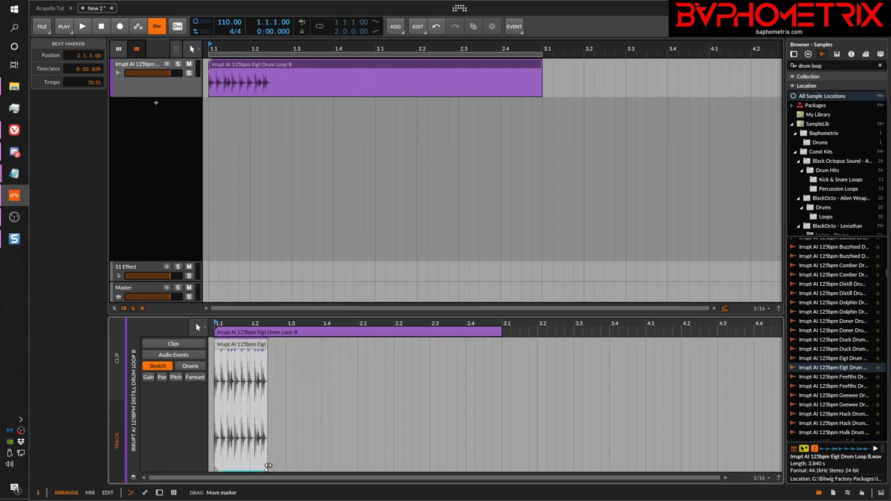
drag(268, 465, 274, 469)
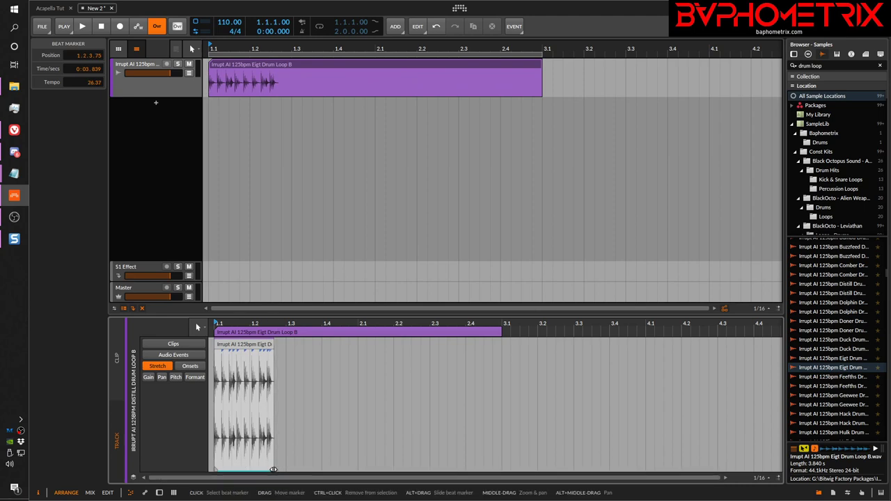
drag(274, 470, 492, 469)
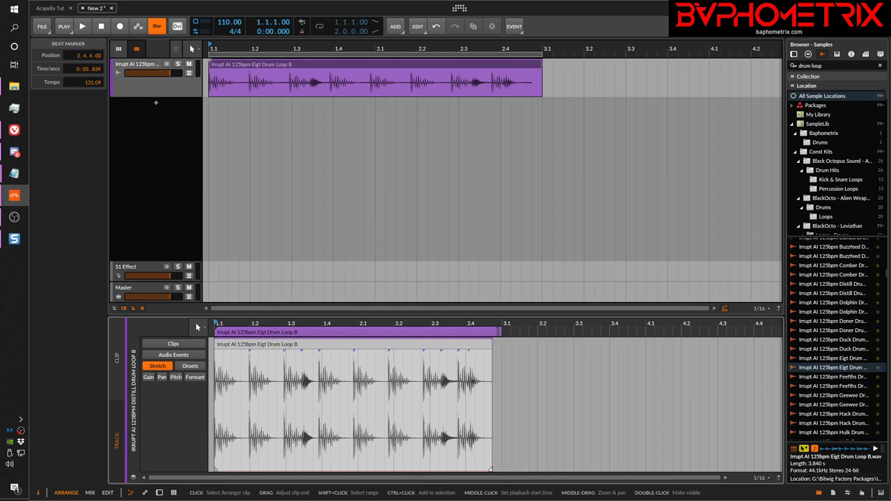
Extend the clip to a length of 3.1.1.00 and move the event's end beat marker to 4.2.1.00 and back to 2.2.2.00.
drag(504, 333, 685, 339)
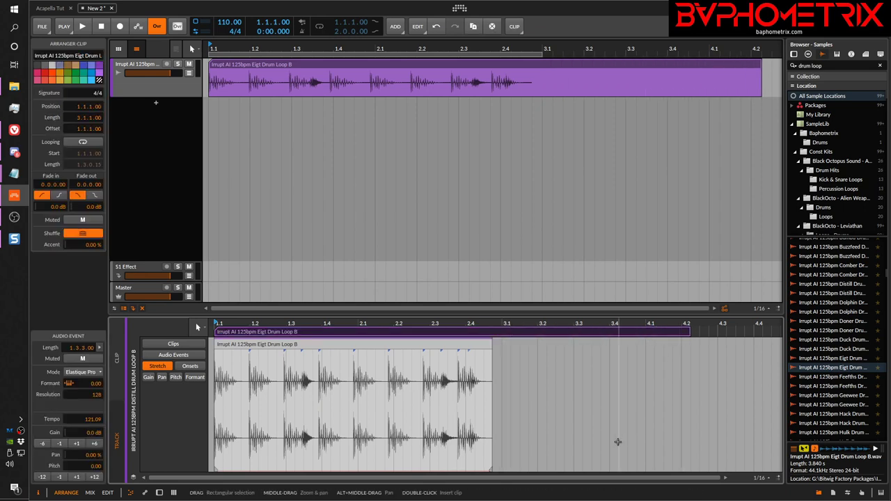
mouse_move(490, 469)
mouse_down()
mouse_move(684, 467)
mouse_move(678, 473)
mouse_up()
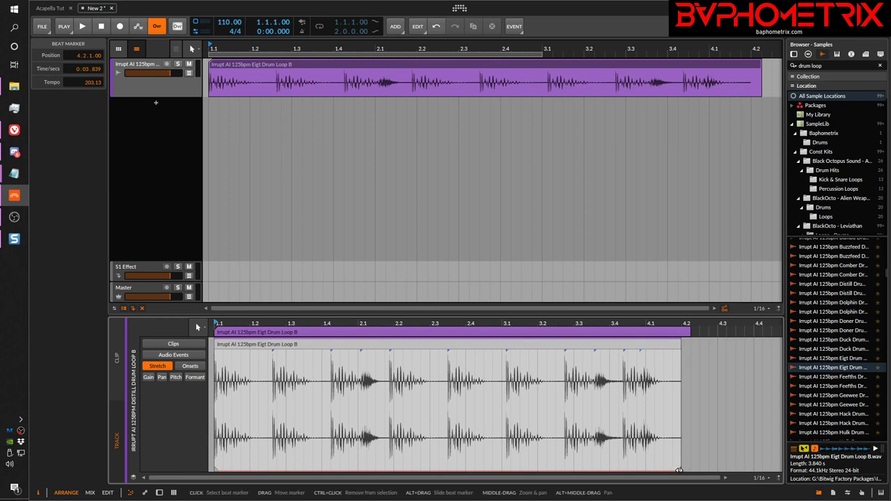
drag(679, 472, 402, 473)
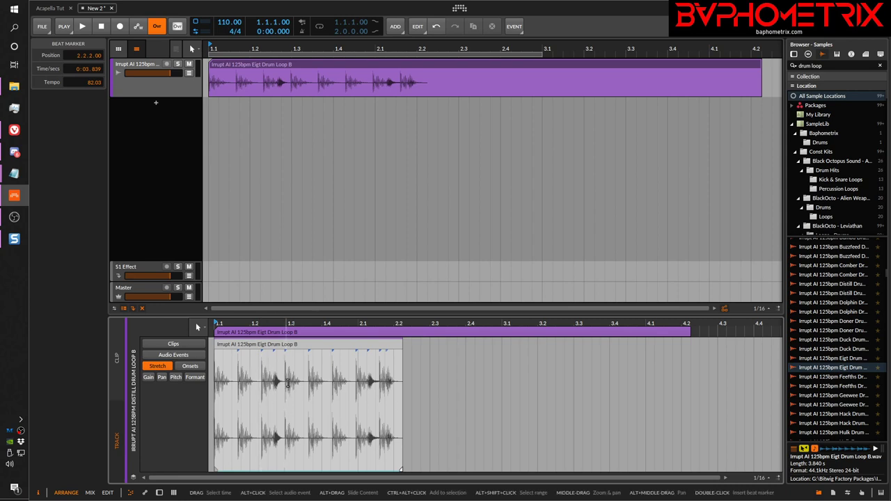
Undo the clip extension and the event stretching, back to the end beat marker at 3.1.1.00.
key(ctrl+z)
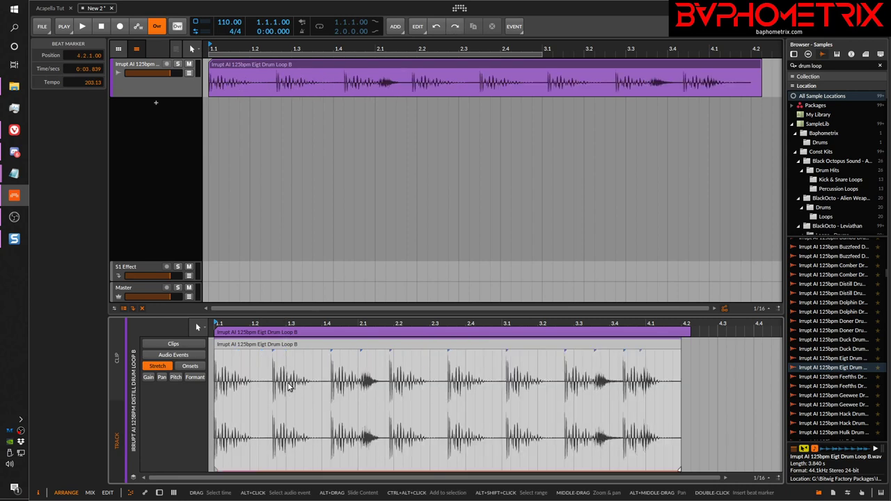
key(ctrl+shift+z)
key(ctrl+shift+z)
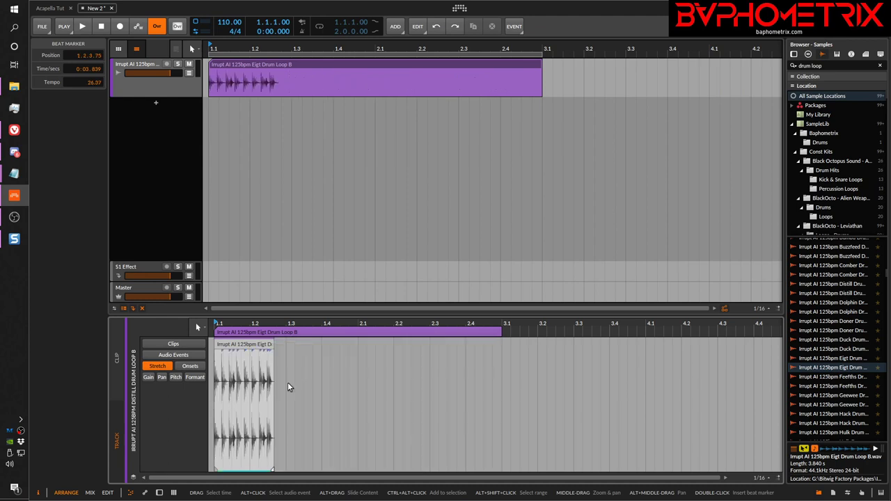
key(ctrl+shift+z)
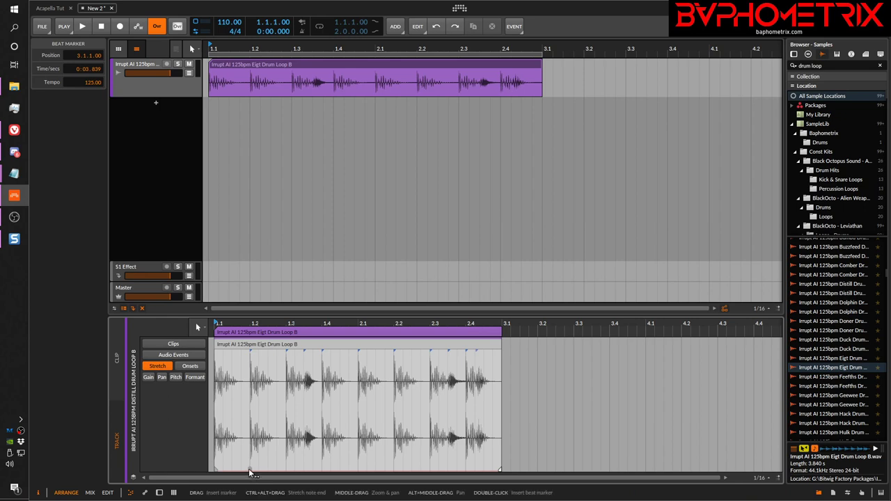
Try a beat marker on the drum hit at 1.2, moving it to 1.3, and undo the marker edits.
drag(252, 474, 289, 475)
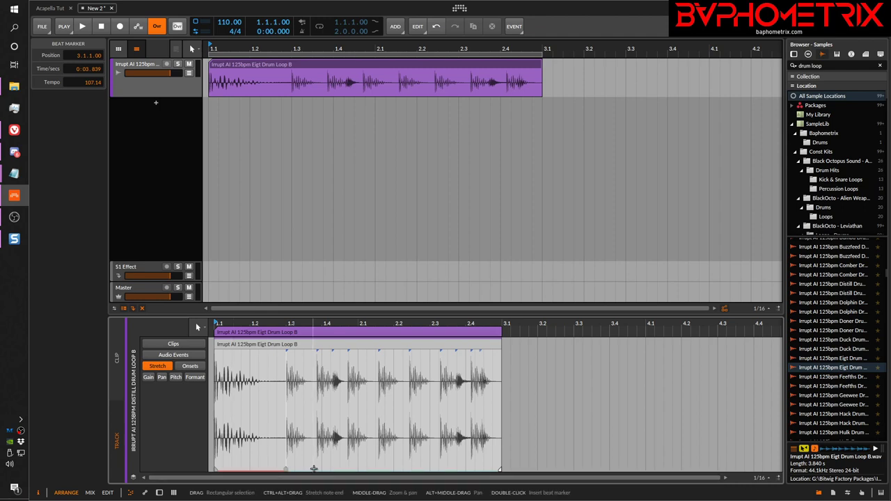
key(ctrl+z)
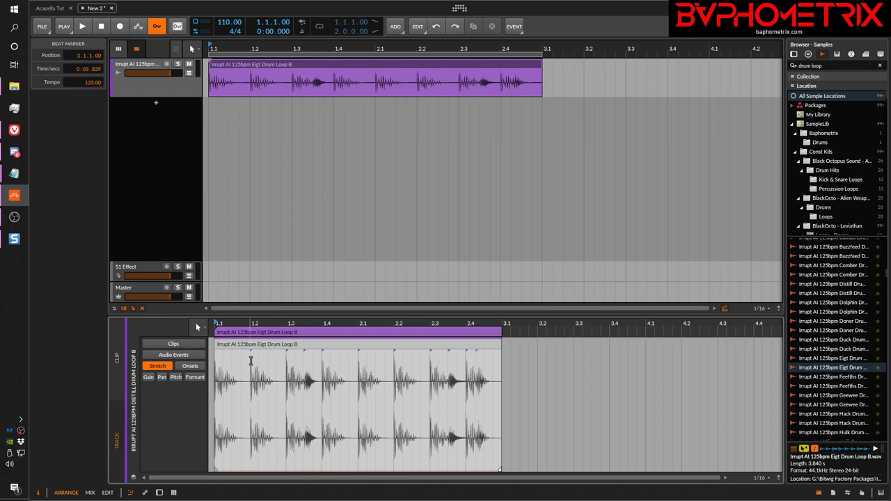
click(250, 470)
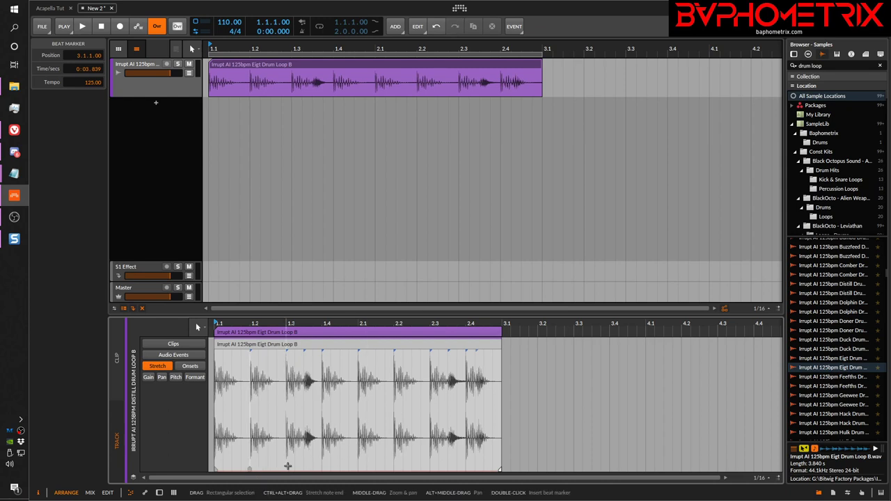
key(ctrl+z)
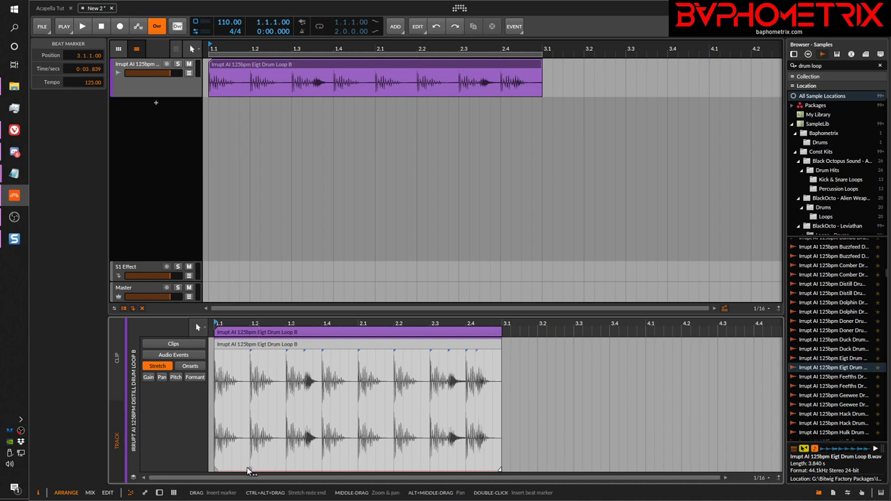
Try beat markers on the second and third hits, moving them to about 1.1.3 and 2.3, and undo these edits.
drag(249, 467, 235, 474)
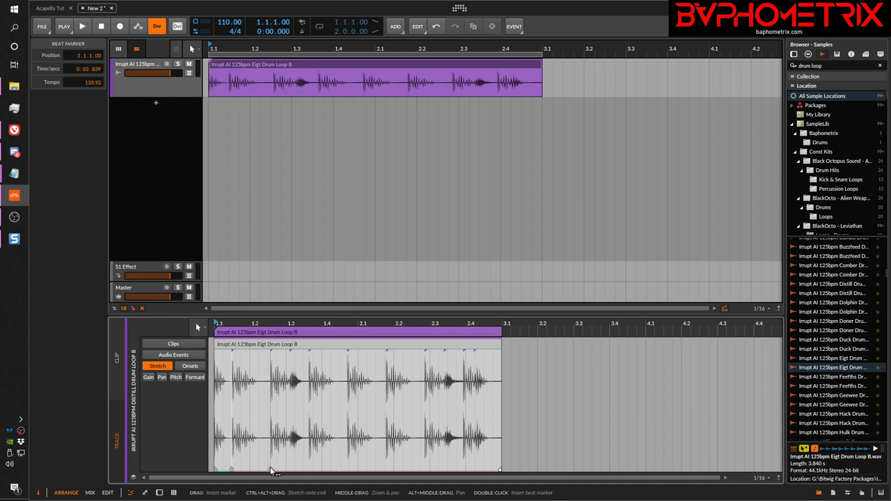
drag(272, 468, 427, 469)
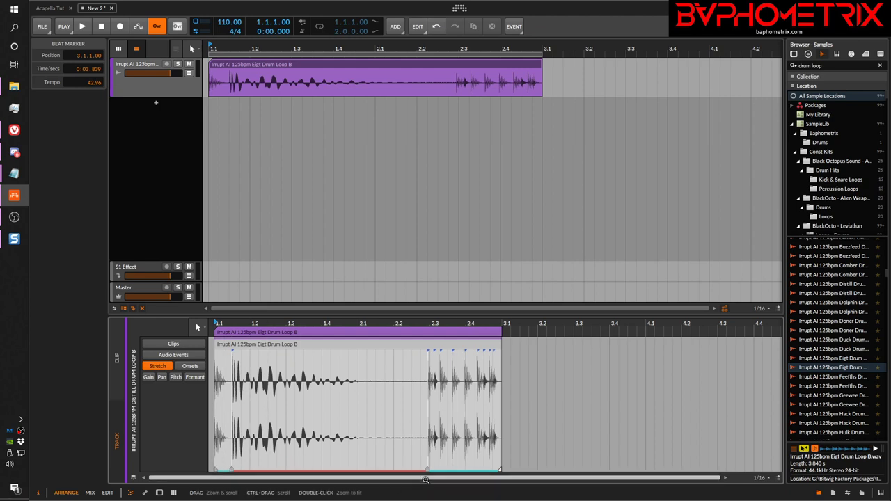
key(ctrl+z)
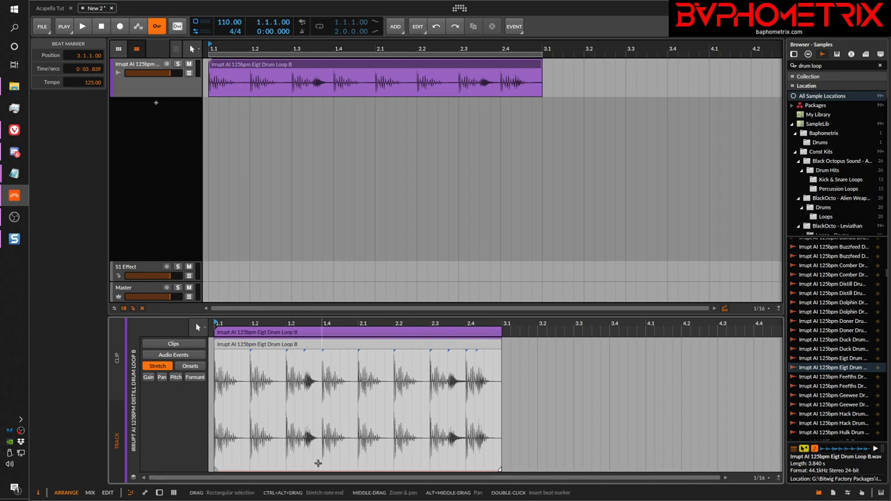
Insert a beat marker on the drum hit at 1.4 and extend the clip to a length of 3.1.0.00.
click(323, 470)
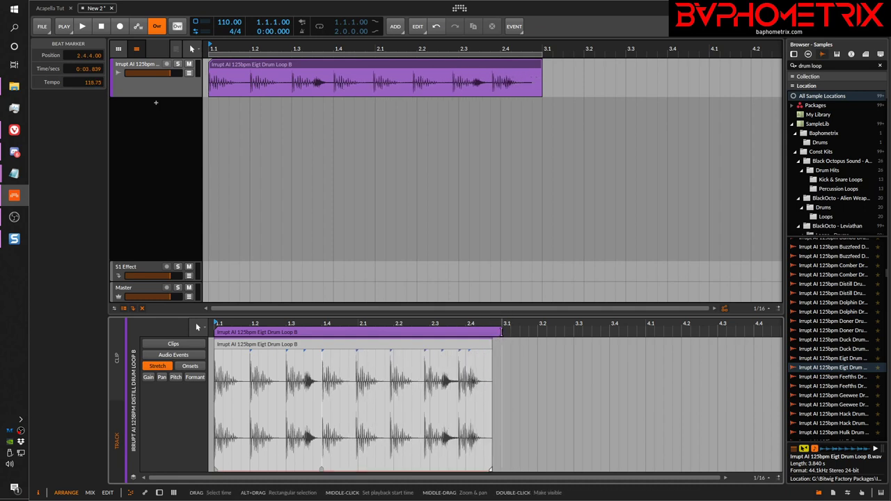
drag(504, 335, 655, 335)
click(496, 332)
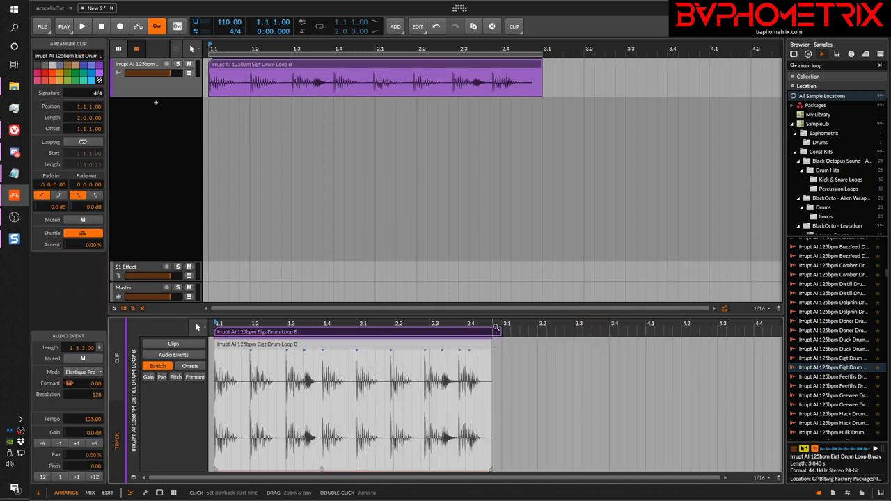
drag(498, 332, 682, 332)
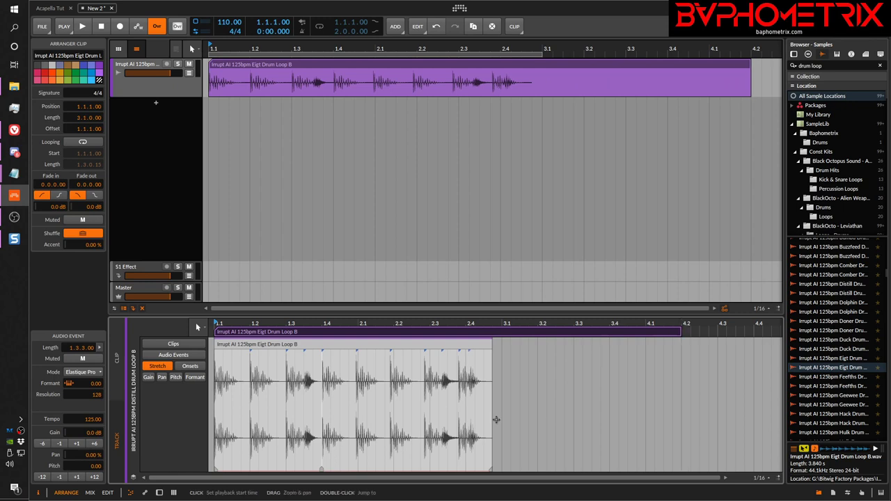
Compare moving the end beat marker to 3.4.4.00 and 2.3.3.00 in Stretch with stretching the event's end to 4.1.4.00 in Audio Events.
mouse_move(497, 461)
mouse_down()
mouse_move(691, 452)
mouse_move(573, 449)
mouse_move(635, 447)
mouse_up()
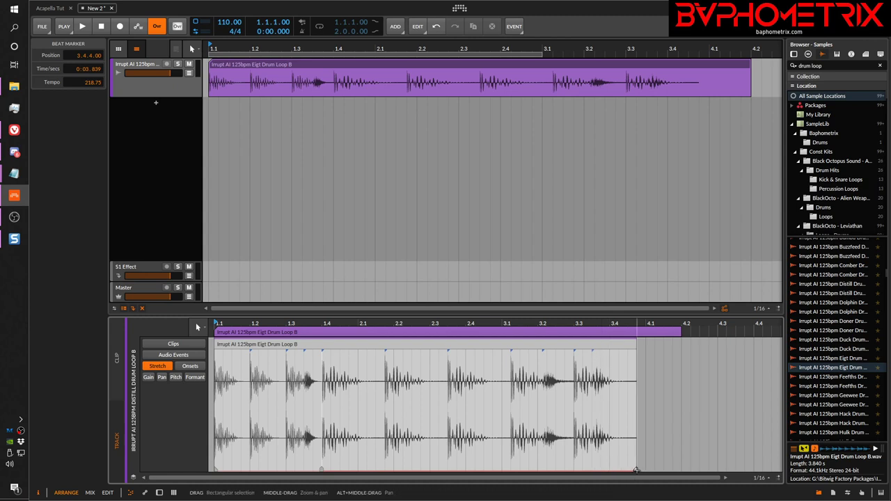
drag(636, 471, 444, 462)
click(181, 356)
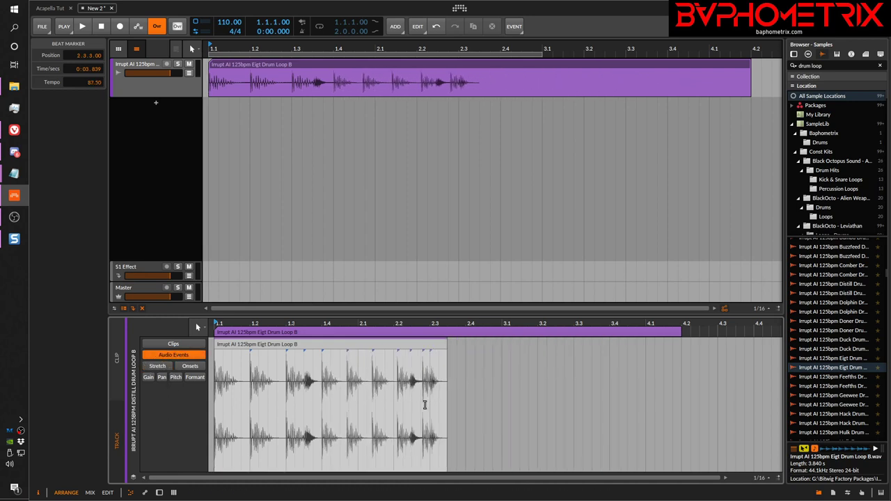
mouse_move(444, 363)
mouse_down()
mouse_move(473, 379)
mouse_move(684, 381)
mouse_move(578, 381)
mouse_move(672, 382)
mouse_up()
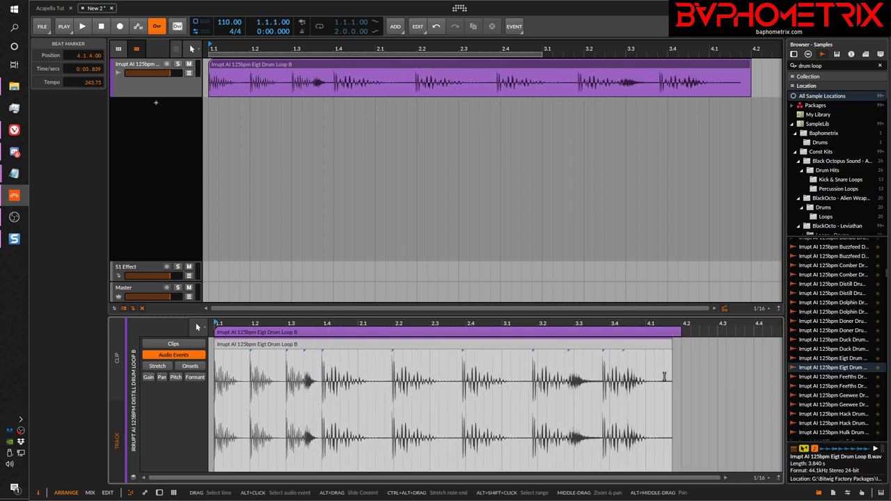
Stretch the drum loop event's end back to about 3.3.4 and delete the beat marker at 1.4.
drag(670, 360, 602, 361)
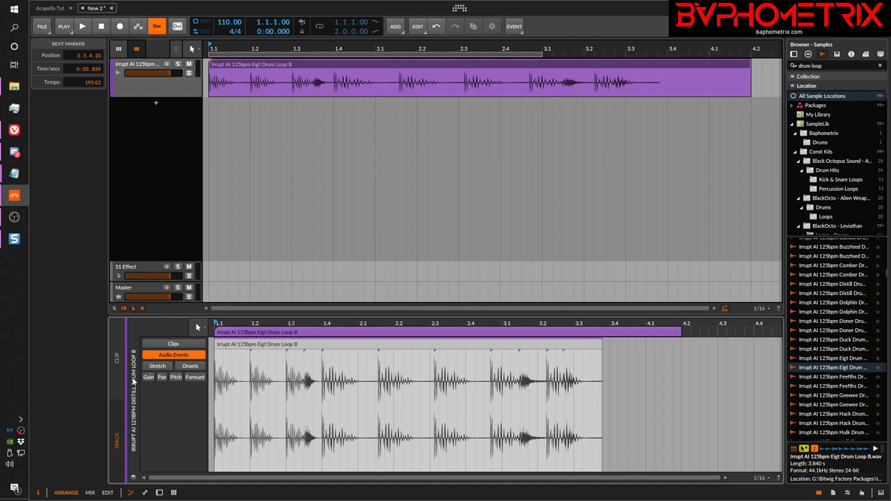
click(155, 366)
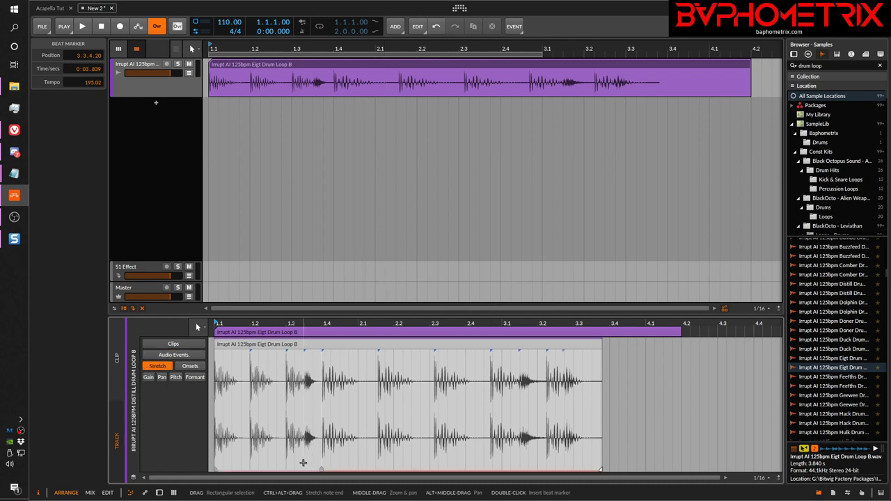
drag(298, 461, 343, 477)
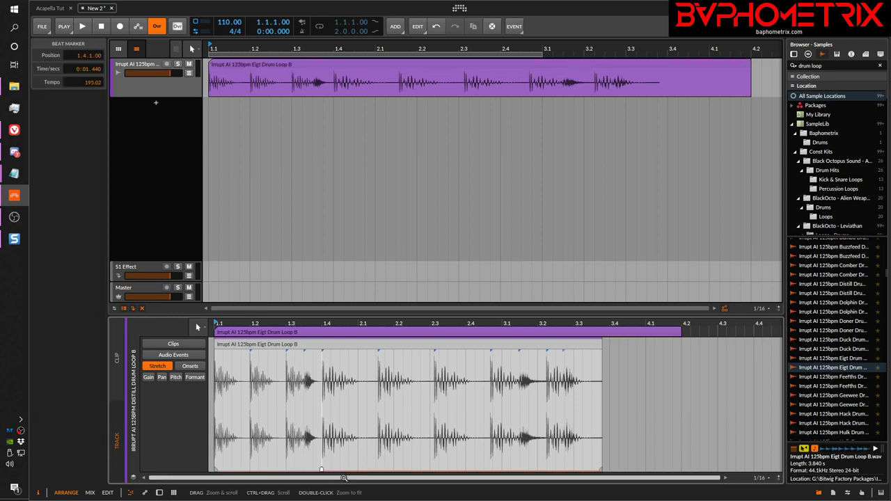
key(Delete)
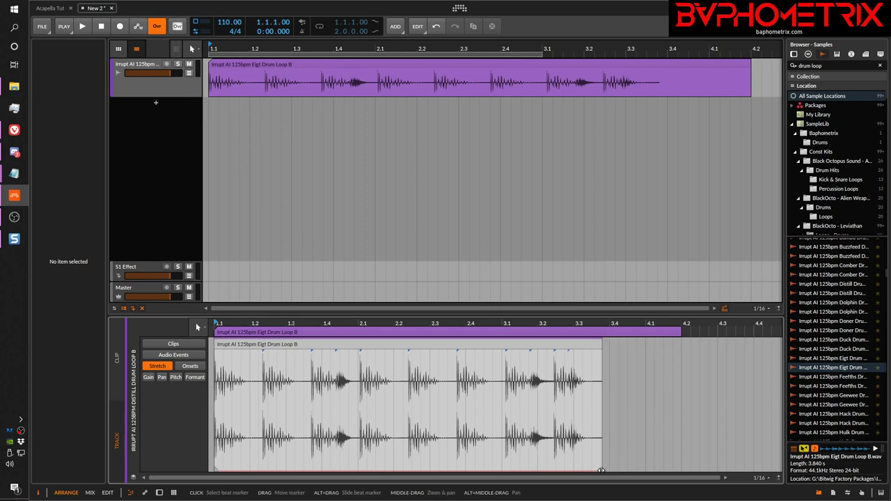
Nudge the drum loop's end beat marker slightly earlier and stretch the audio event's end out to 4.1.1.00.
mouse_move(601, 470)
mouse_down()
mouse_move(464, 471)
mouse_move(627, 471)
mouse_move(463, 472)
mouse_move(599, 471)
mouse_up()
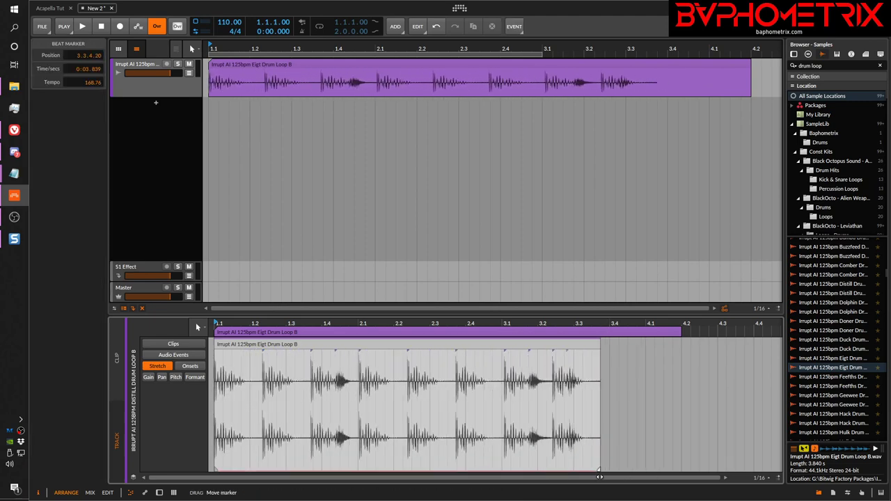
click(185, 359)
drag(596, 370, 637, 380)
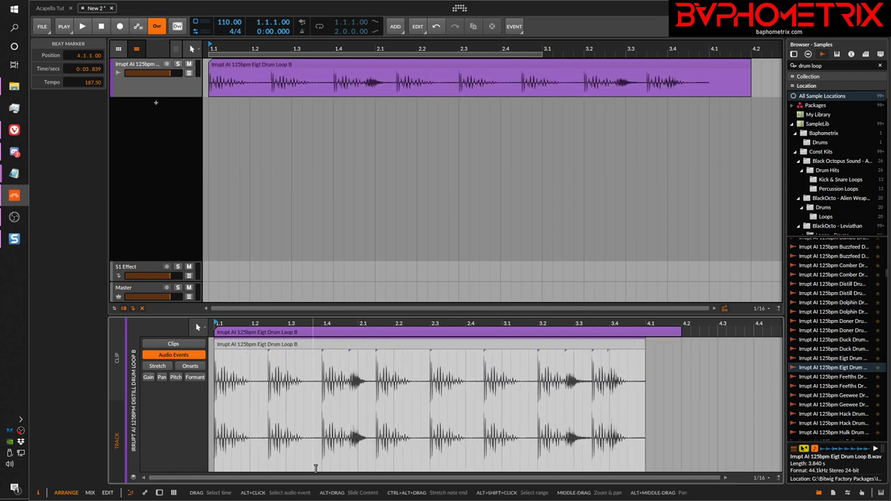
Move the end beat marker to 3.4.4.00 with an added marker at 1.4.3.00 in place, and delete that added marker.
click(340, 462)
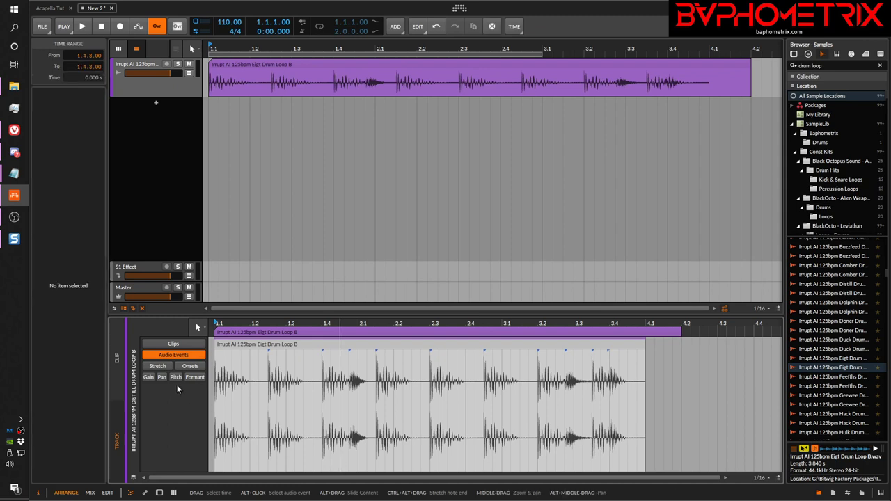
click(157, 366)
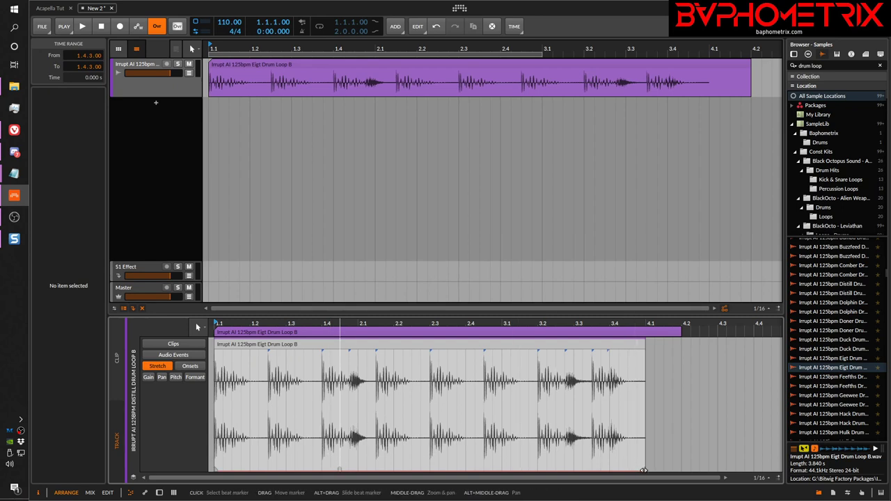
mouse_move(633, 462)
mouse_down()
mouse_move(390, 454)
mouse_move(636, 445)
mouse_up()
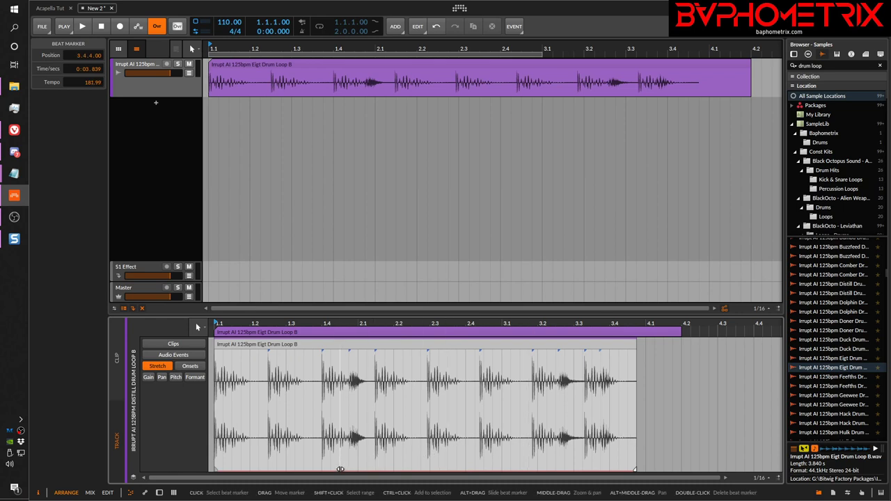
click(342, 381)
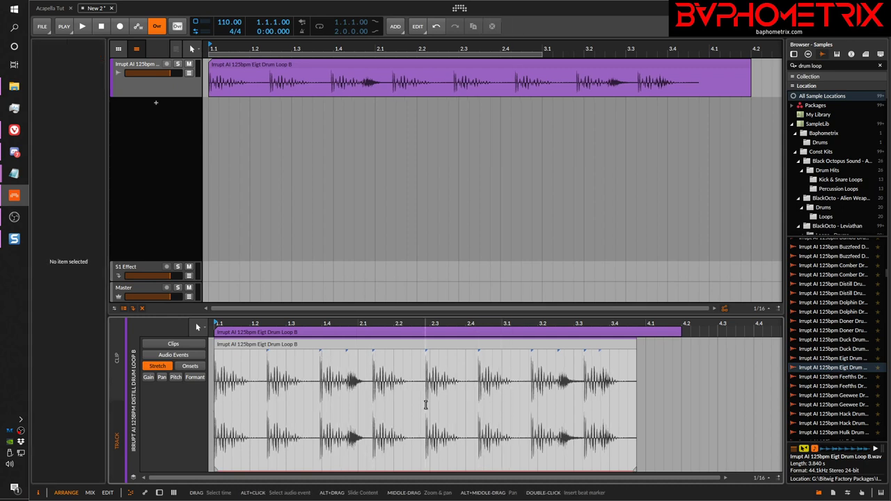
Undo the stretch, beat marker and clip length edits until the audio event and its clip end at 3.1 again.
key(ctrl+z)
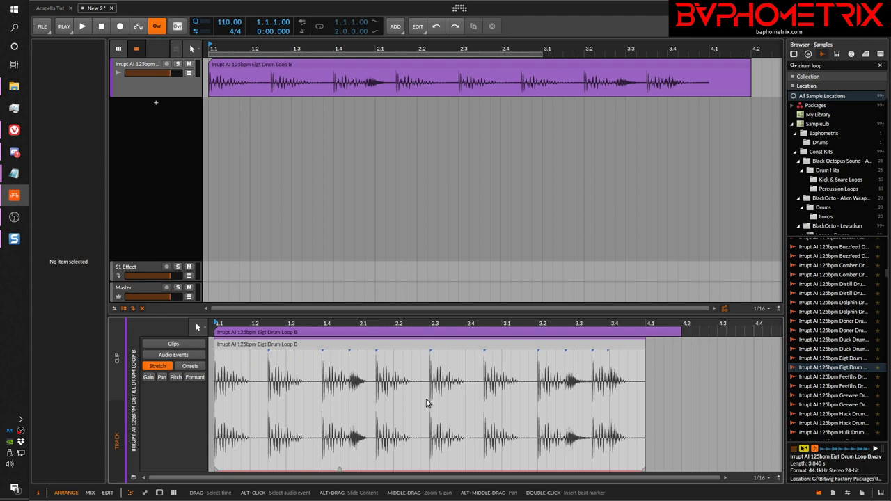
key(ctrl+z)
key(ctrl+z)
key(ctrl+z)
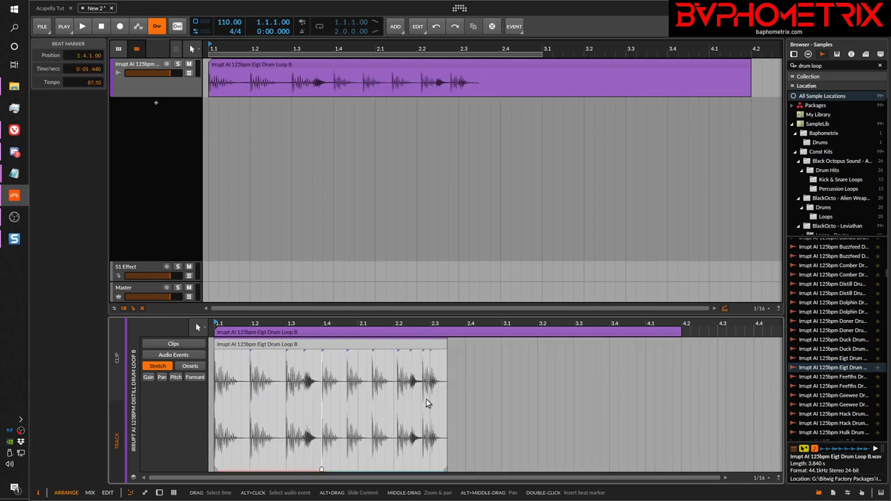
key(ctrl+z)
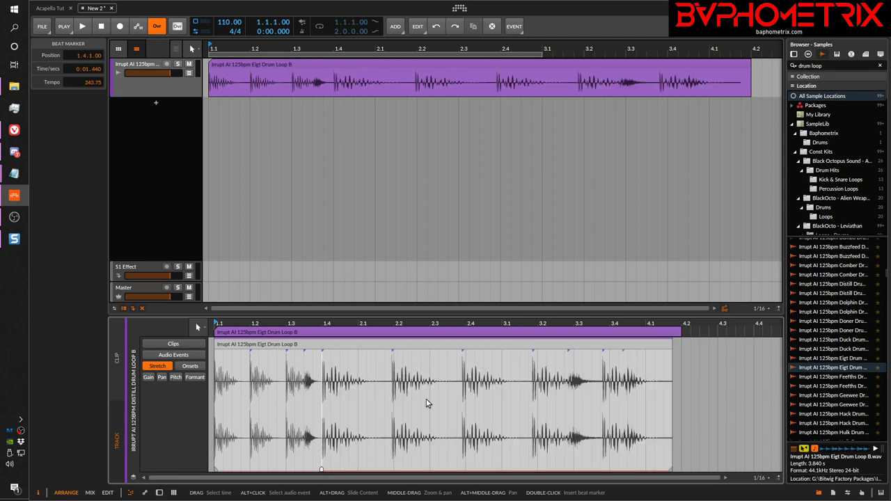
key(ctrl+z)
key(ctrl+z)
key(ctrl+z)
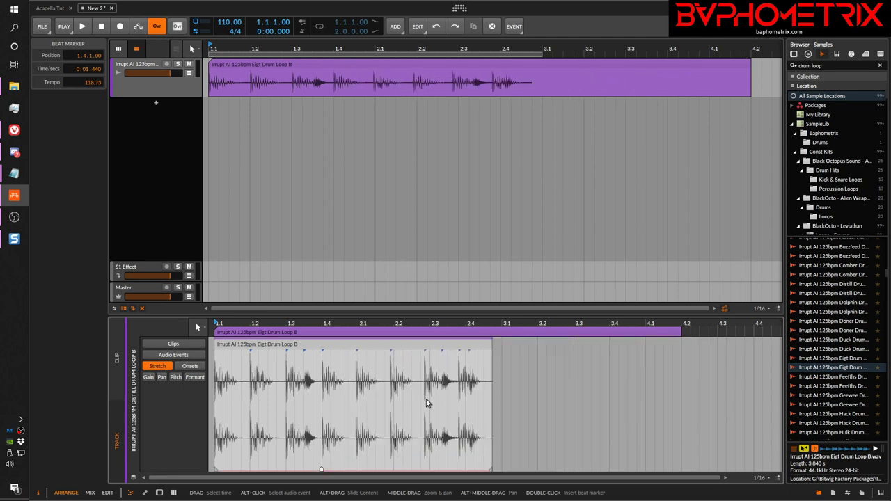
key(ctrl+z)
key(ctrl+z)
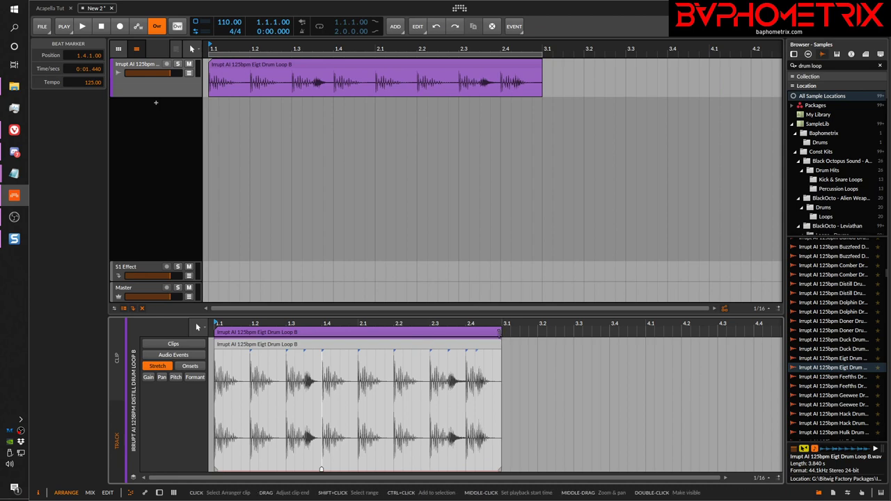
Extend the arranger clip to a length of 3.1.0.00 and delete the beat marker at 1.4.
drag(501, 332, 681, 332)
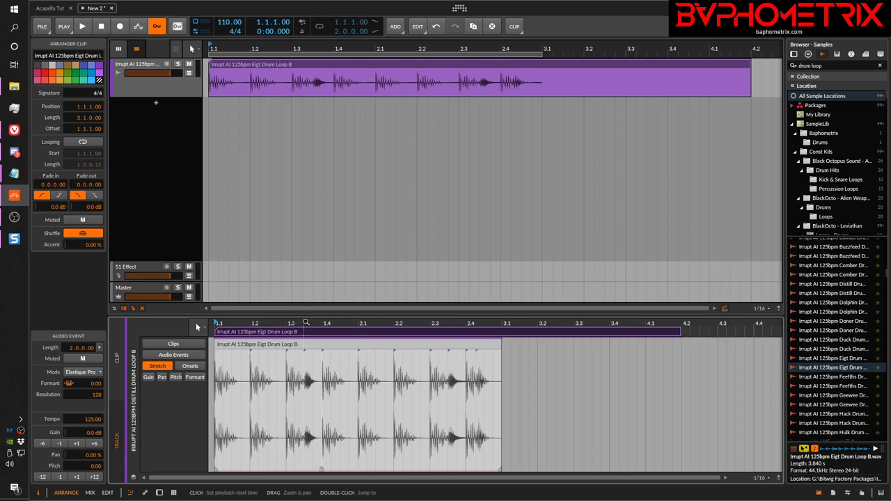
drag(307, 324, 316, 351)
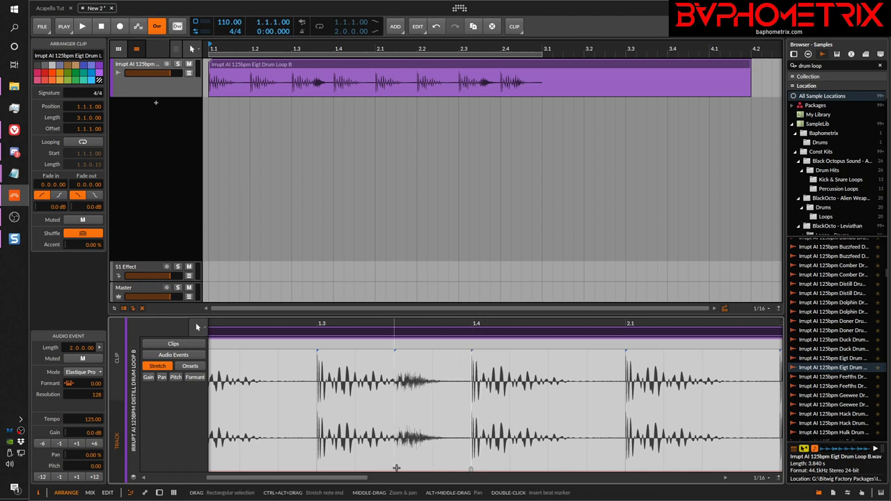
click(472, 467)
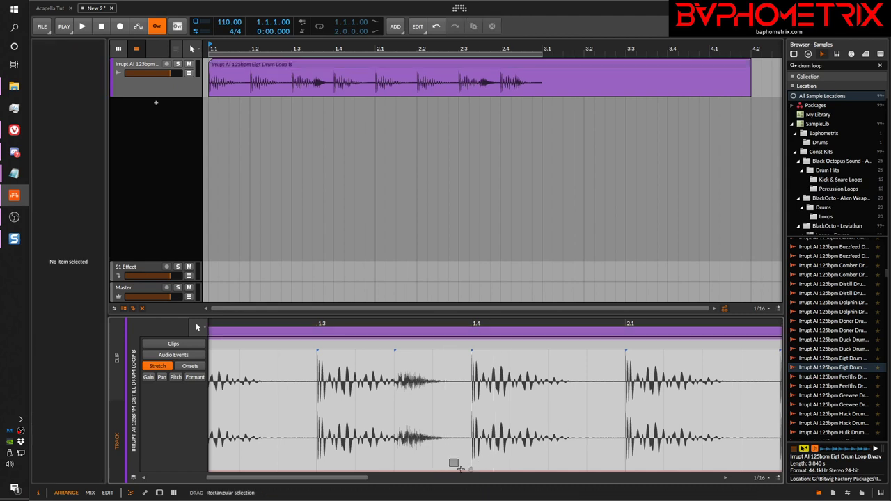
click(482, 482)
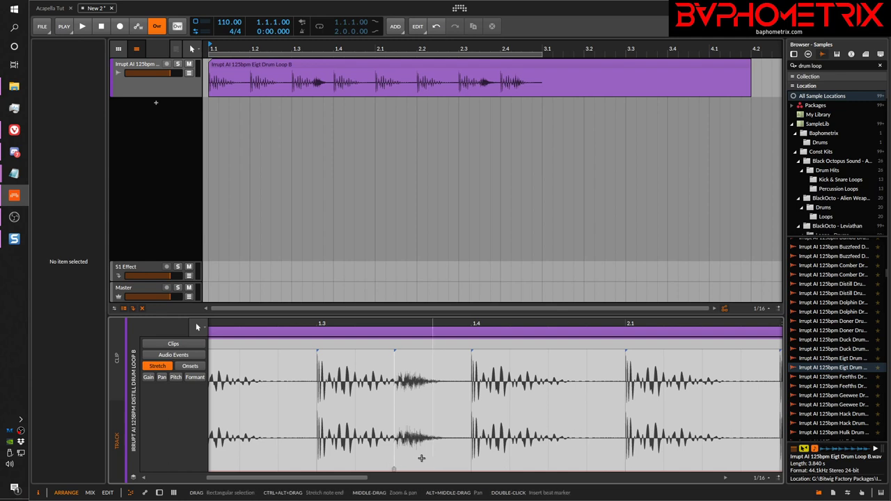
Place a single beat marker on the noise hit at 1.3.3 and move it to 1.3.2.00.
drag(394, 471, 356, 469)
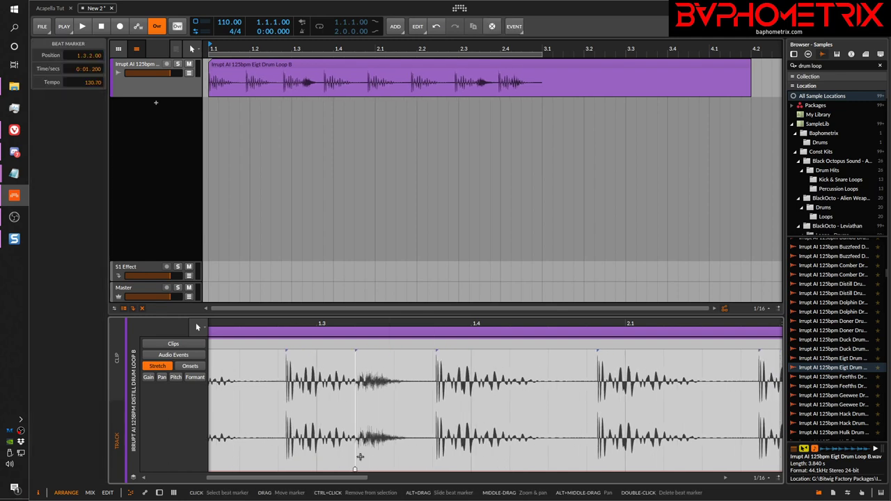
scroll(382, 325, down, 2)
scroll(382, 325, down, 3)
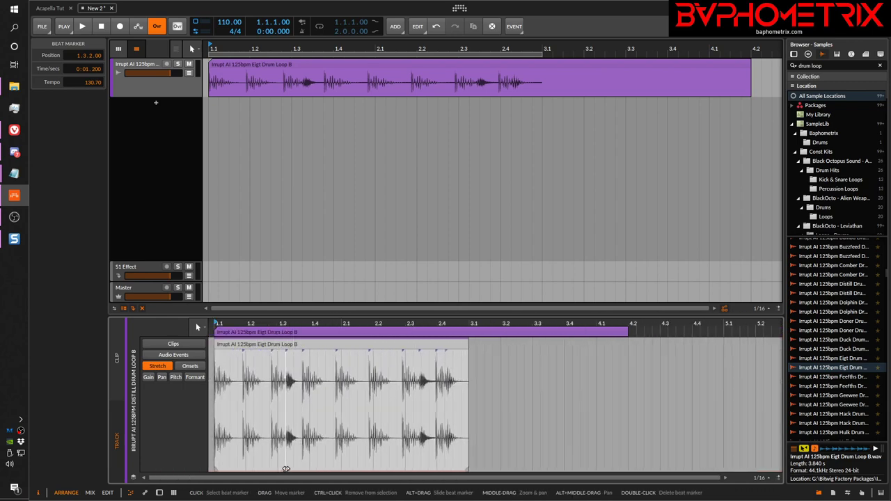
Try shifting the beat marker at 1.3.2 again, undo that shift and delete the marker.
mouse_move(283, 471)
mouse_down()
mouse_move(324, 461)
mouse_move(272, 455)
mouse_move(374, 458)
mouse_move(297, 459)
mouse_up()
key(ctrl+z)
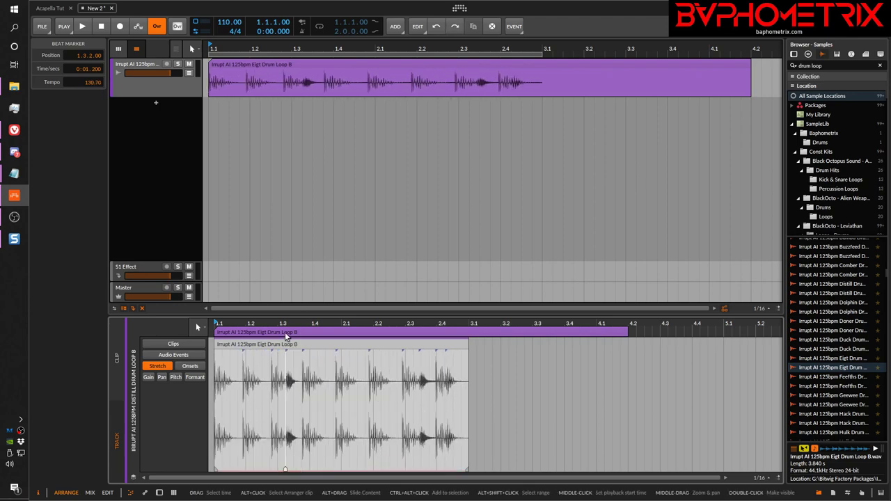
scroll(196, 323, up, 3)
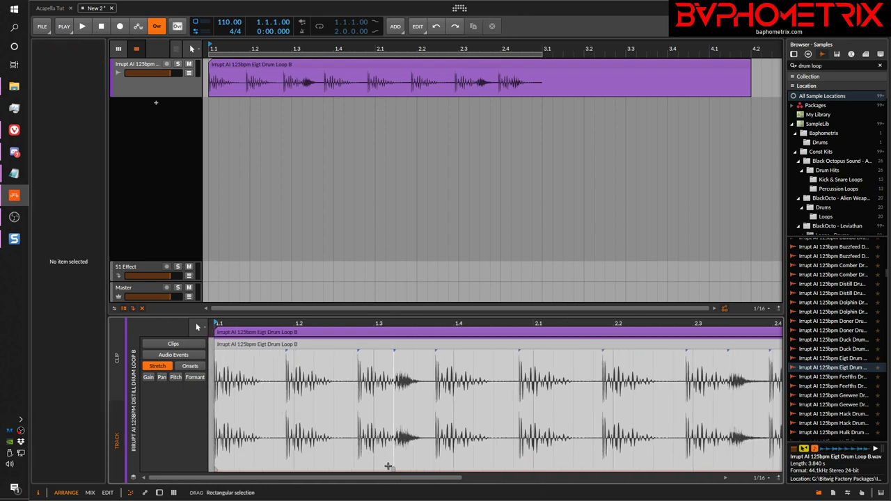
key(Delete)
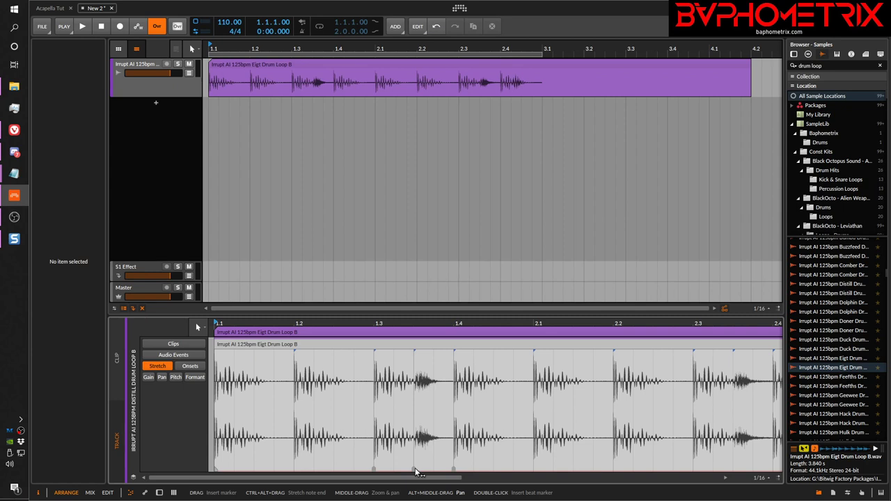
Insert a beat marker at 1.3.3 with neighbours pinned at 1.3 and 1.4, and move the middle marker to 1.3.2.00.
mouse_move(415, 472)
mouse_down()
mouse_move(394, 473)
mouse_move(437, 472)
mouse_move(389, 464)
mouse_up()
mouse_move(411, 465)
mouse_down()
mouse_move(418, 471)
mouse_move(394, 472)
mouse_up()
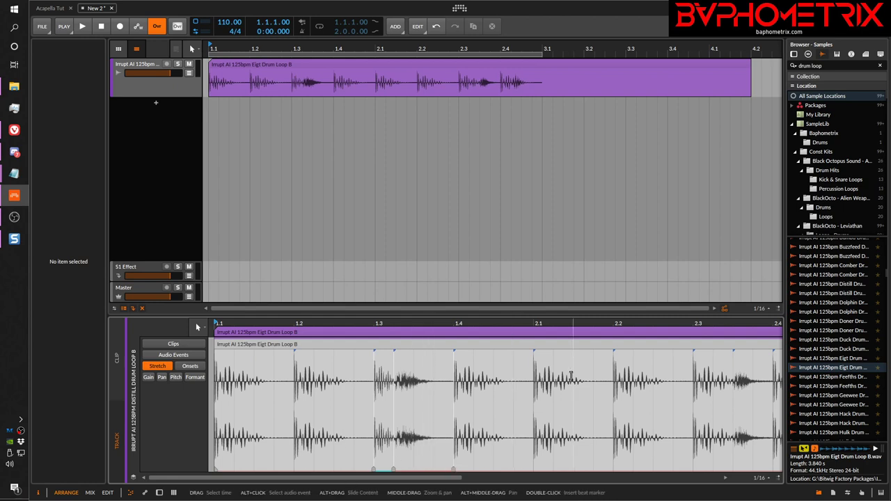
drag(394, 472, 423, 472)
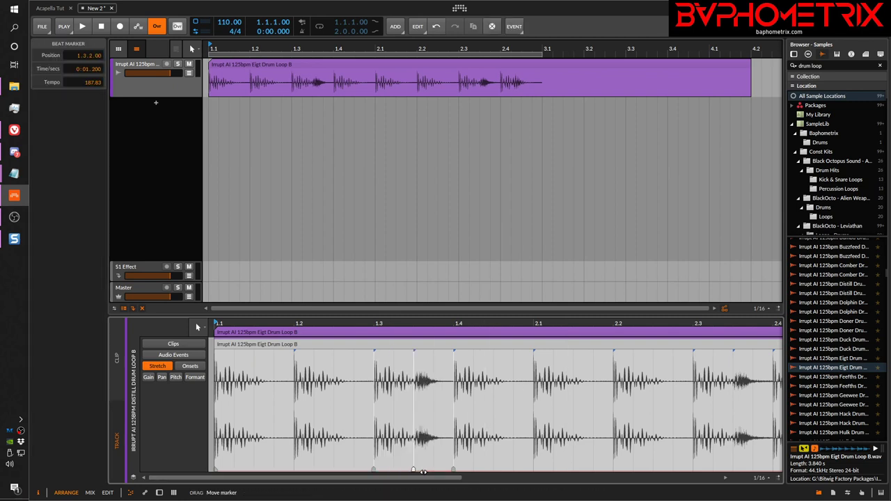
key(ctrl+z)
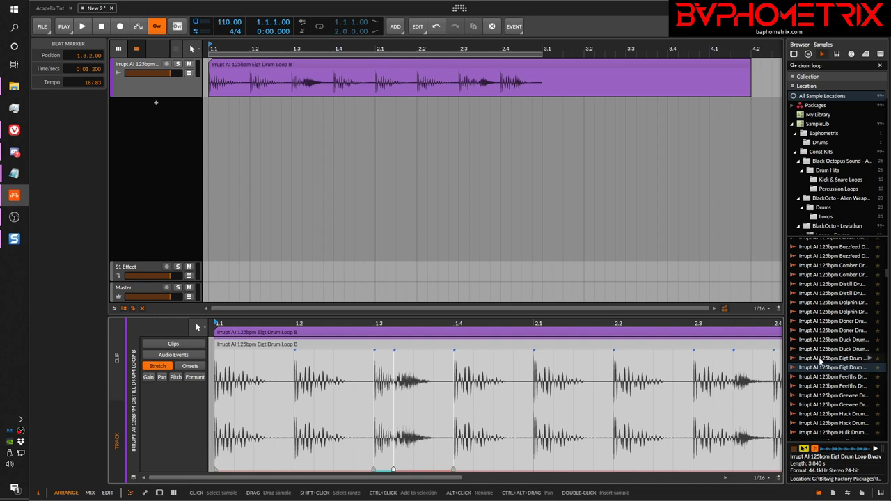
Try moving the hit at 2.2 to 2.1.3 between pinned neighbouring markers, and undo all the pinned beat marker edits.
scroll(572, 323, down, 5)
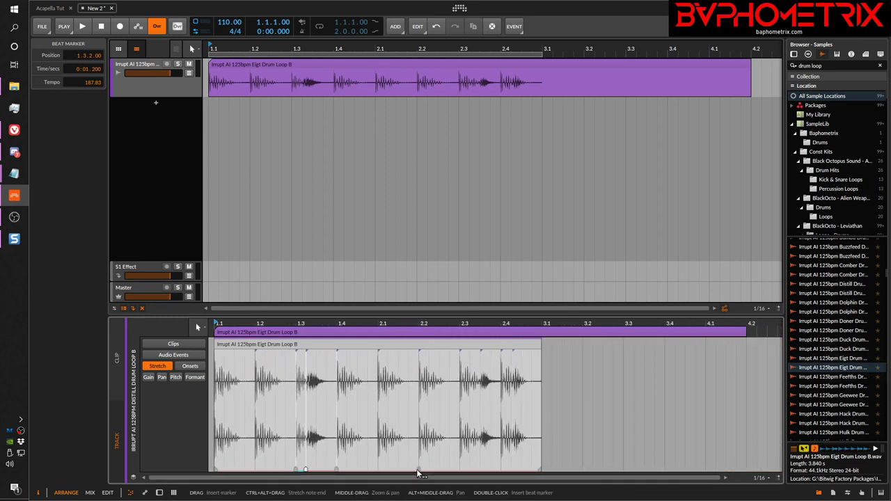
key(alt)
mouse_move(416, 469)
mouse_down()
mouse_move(438, 471)
mouse_move(389, 463)
mouse_move(417, 465)
mouse_move(394, 466)
mouse_move(405, 465)
mouse_up()
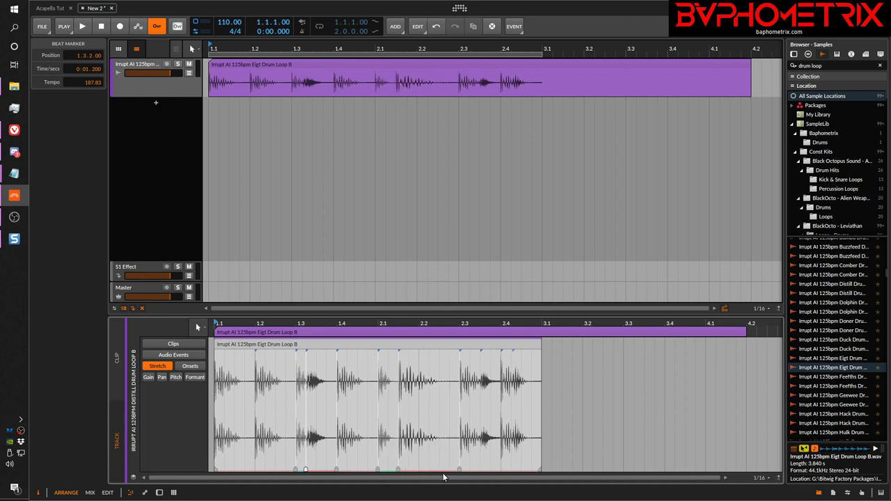
key(ctrl+z)
key(ctrl+z)
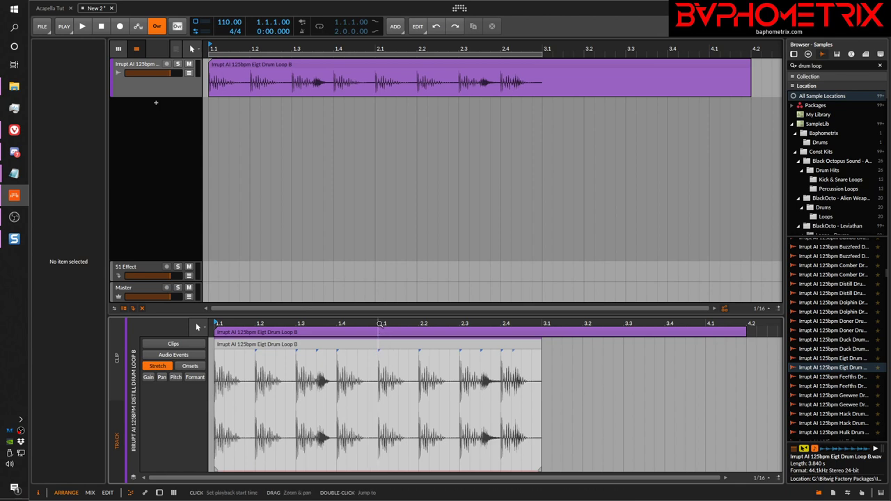
Try aligning the transient just after 2.1 with the 2.1 grid line using a beat marker, and undo the adjustment.
drag(388, 325, 422, 361)
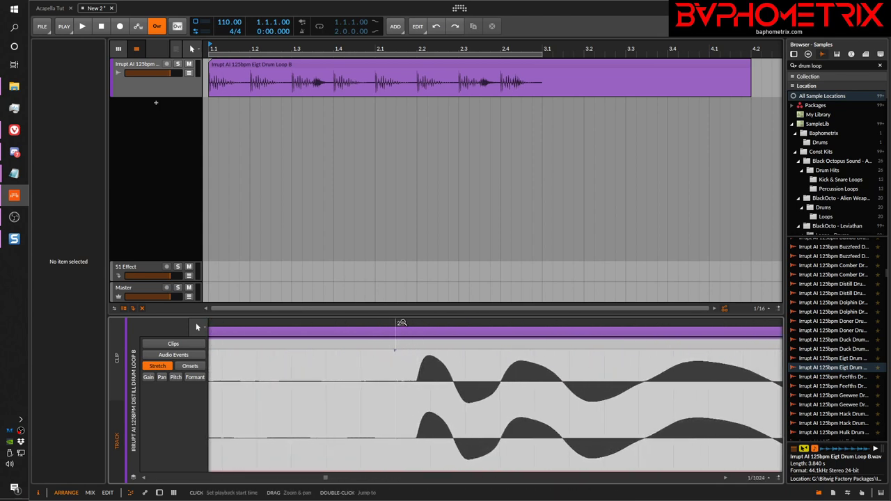
mouse_move(401, 322)
mouse_down()
mouse_move(402, 250)
mouse_move(401, 344)
mouse_move(394, 334)
mouse_move(389, 345)
mouse_move(406, 428)
mouse_up()
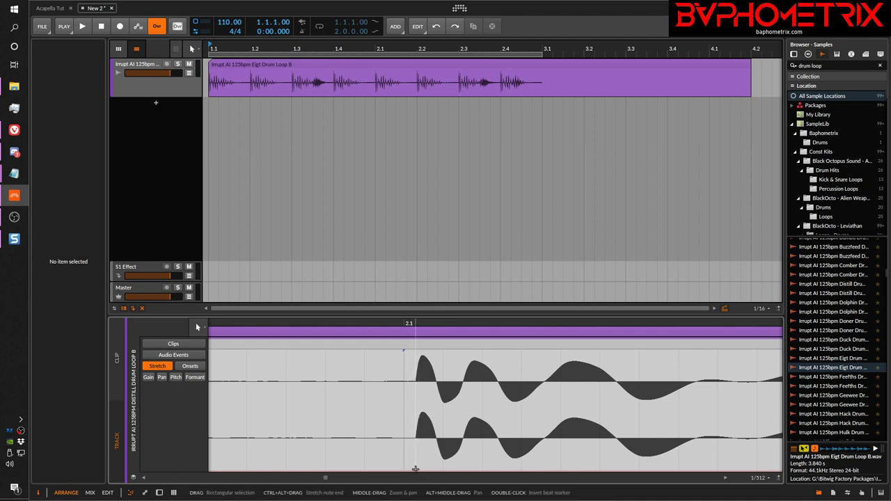
click(414, 468)
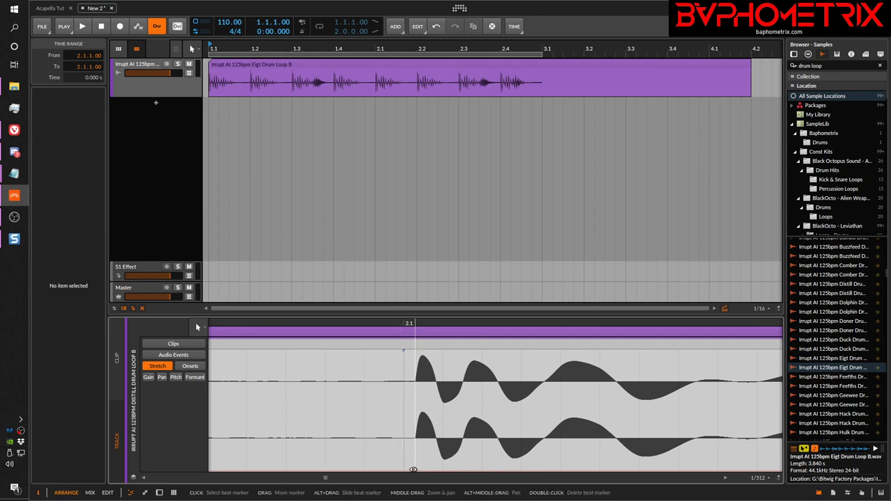
drag(413, 469, 402, 469)
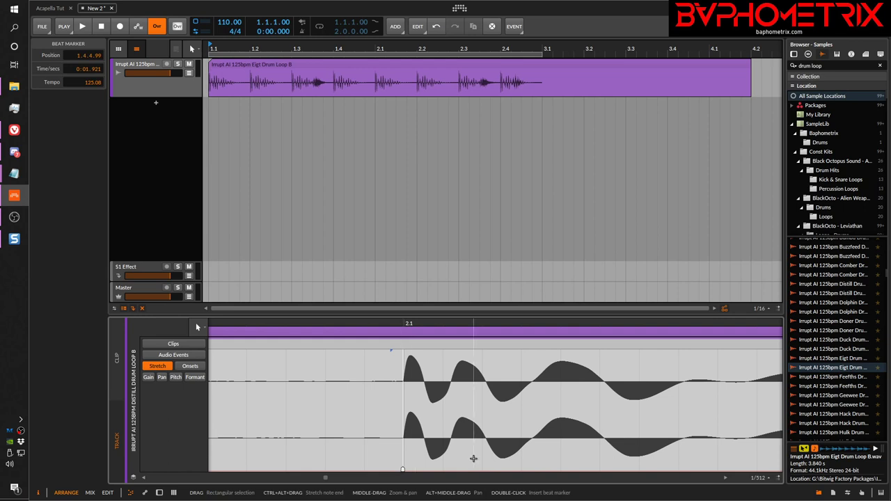
key(ctrl+z)
key(ctrl+z)
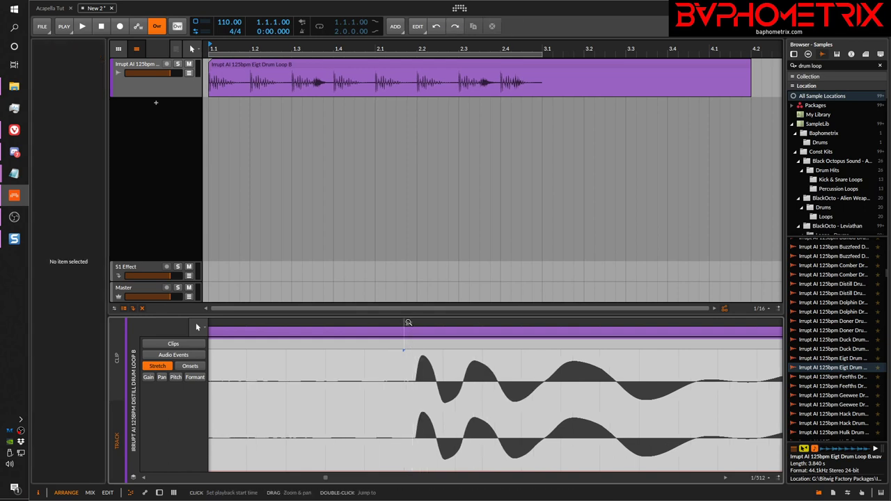
Insert a beat marker exactly on the 2.1 grid line, just before the transient, and select it.
mouse_move(409, 326)
mouse_down()
mouse_move(417, 341)
mouse_move(423, 330)
mouse_up()
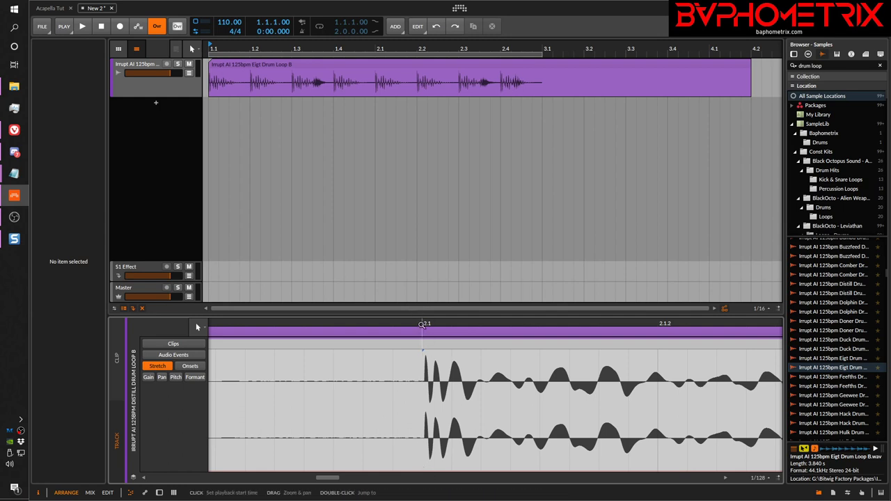
drag(426, 326, 429, 335)
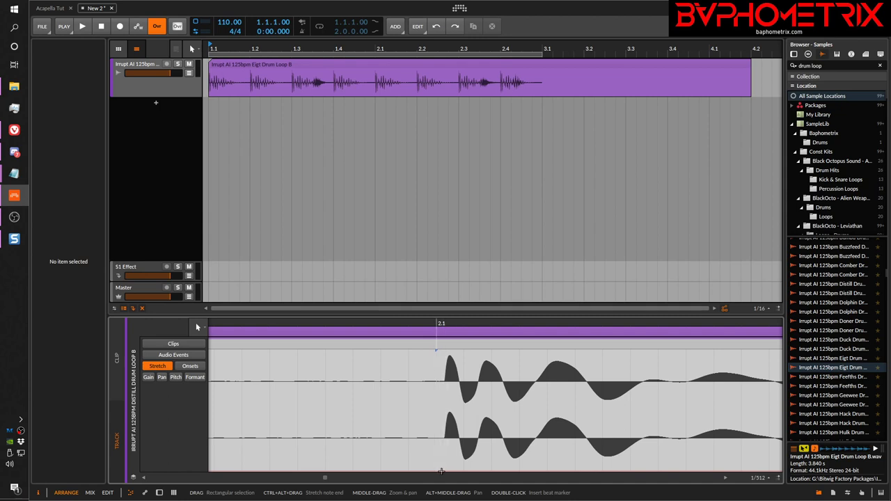
click(440, 469)
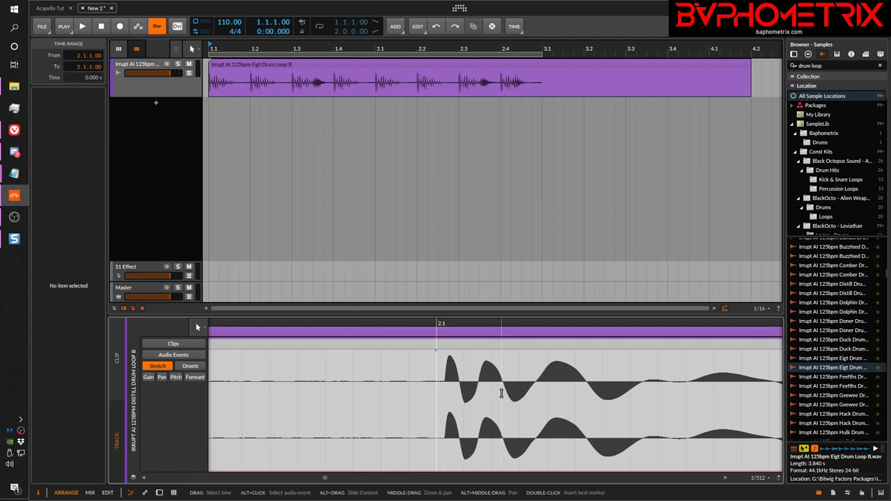
click(436, 470)
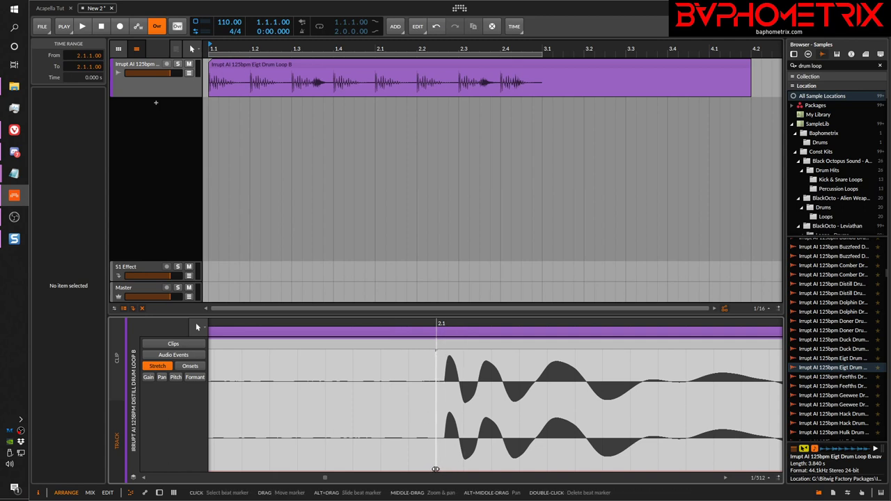
mouse_move(435, 469)
mouse_down()
mouse_move(426, 469)
mouse_move(456, 470)
mouse_move(423, 469)
mouse_move(435, 469)
mouse_up()
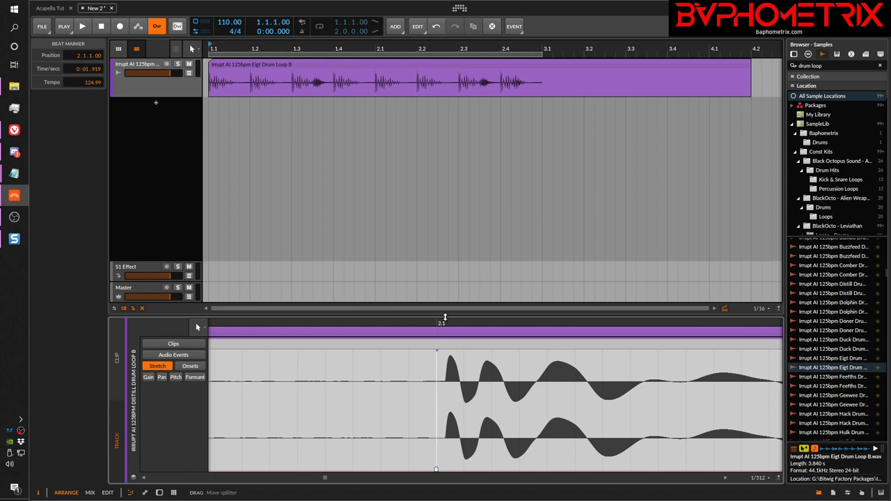
Try sliding the audio content in both directions beneath the pinned 2.1 beat marker, and undo the slides.
mouse_move(444, 325)
mouse_down()
mouse_move(443, 345)
mouse_move(443, 322)
mouse_up()
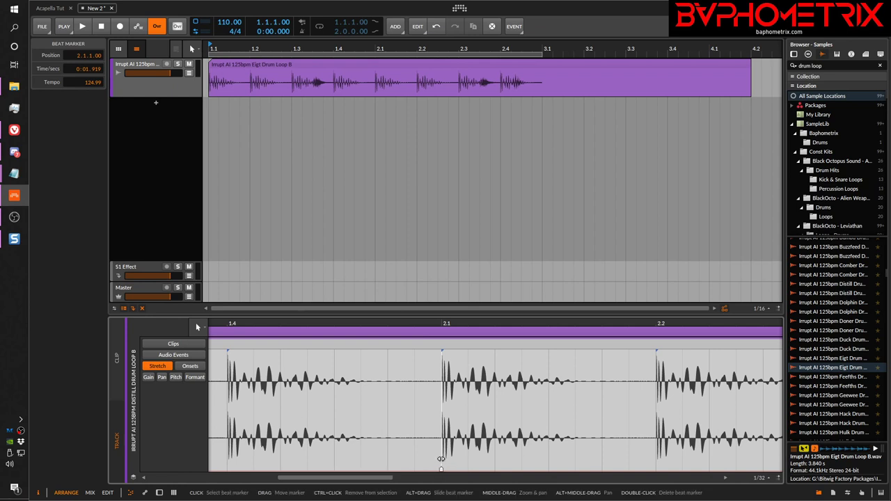
mouse_move(441, 459)
mouse_down()
mouse_move(356, 461)
mouse_move(529, 453)
mouse_move(391, 453)
mouse_move(488, 452)
mouse_move(443, 451)
mouse_up()
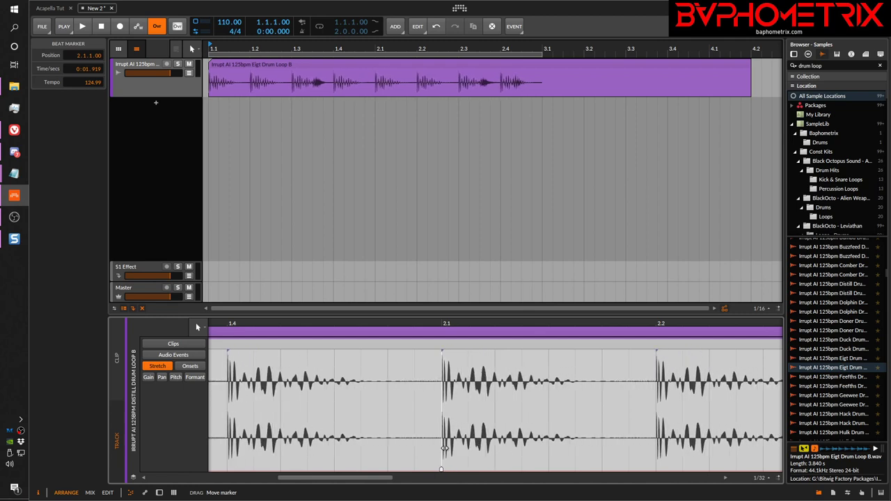
drag(443, 449, 442, 452)
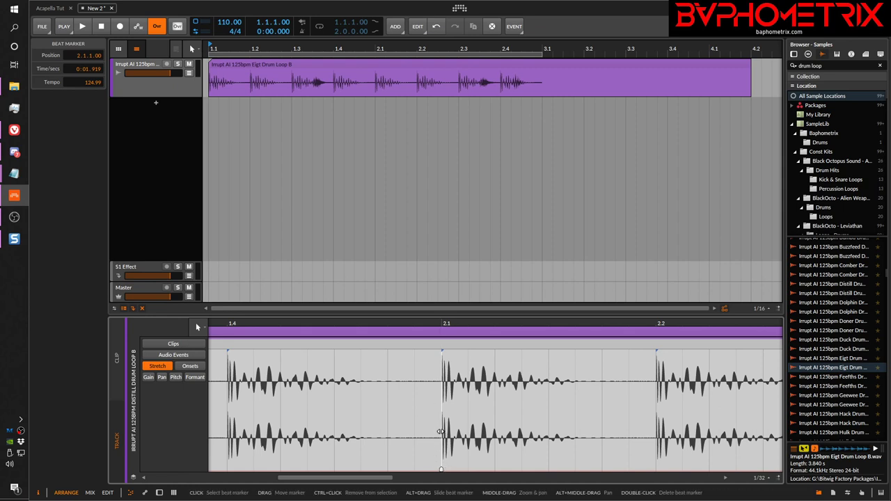
mouse_move(440, 431)
mouse_down()
mouse_move(306, 431)
mouse_move(536, 431)
mouse_move(444, 435)
mouse_move(442, 426)
mouse_up()
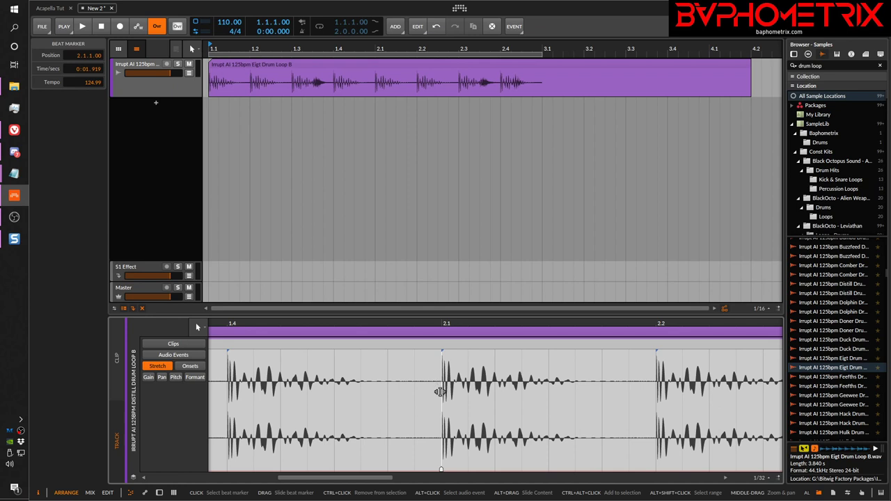
mouse_move(440, 392)
mouse_down()
mouse_move(372, 396)
mouse_move(511, 394)
mouse_move(541, 383)
mouse_move(373, 388)
mouse_move(487, 390)
mouse_up()
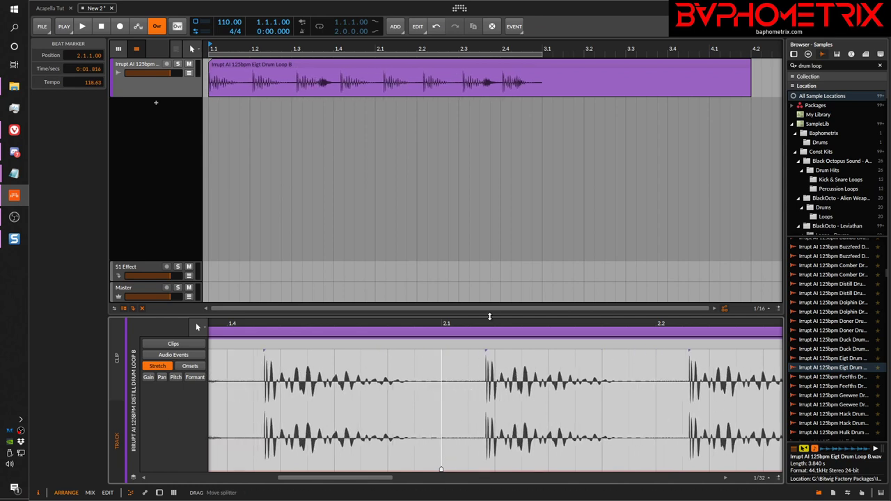
key(z)
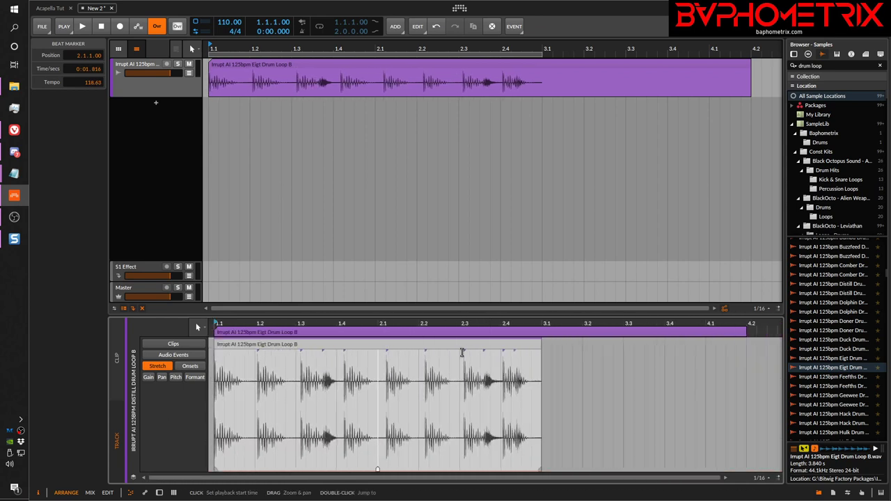
mouse_move(376, 379)
mouse_down()
mouse_move(252, 389)
mouse_move(352, 382)
mouse_up()
mouse_move(443, 376)
mouse_down()
mouse_move(327, 377)
mouse_move(536, 386)
mouse_move(430, 393)
mouse_move(466, 390)
mouse_move(338, 379)
mouse_move(363, 383)
mouse_up()
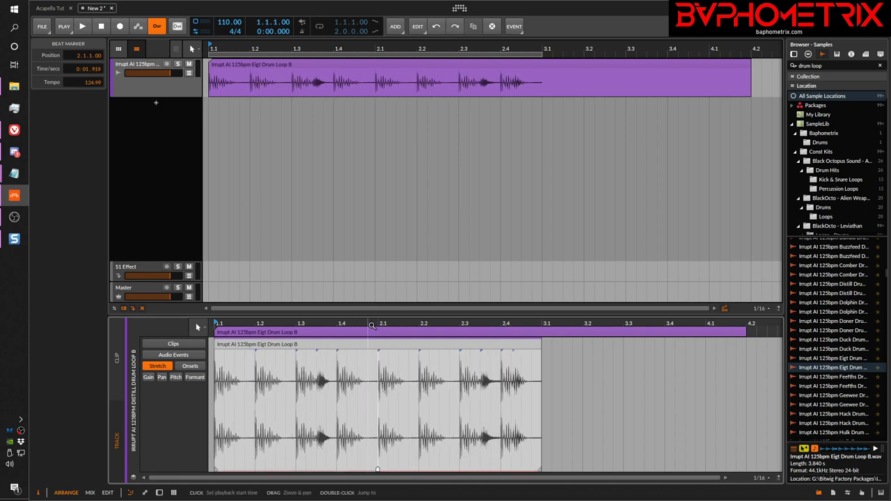
Slide the audio beneath the 2.1 beat marker earlier so the transient starts exactly on the 2.1 grid line.
drag(379, 325, 411, 468)
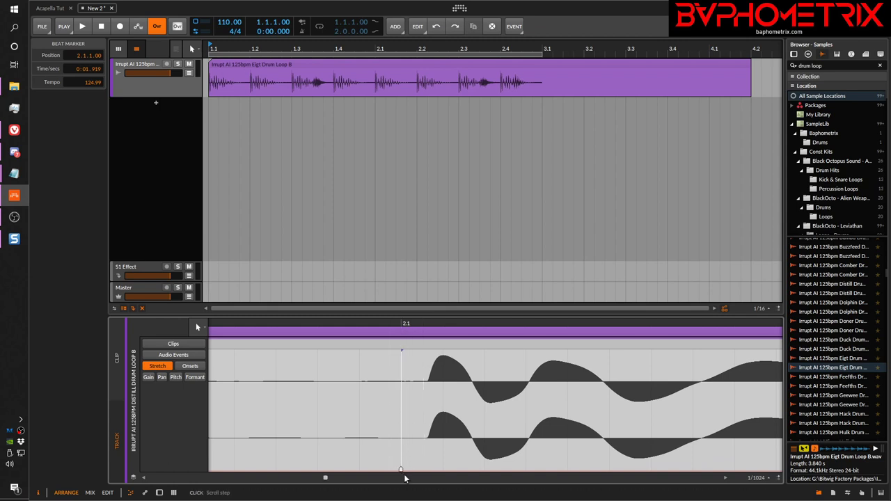
drag(401, 469, 401, 469)
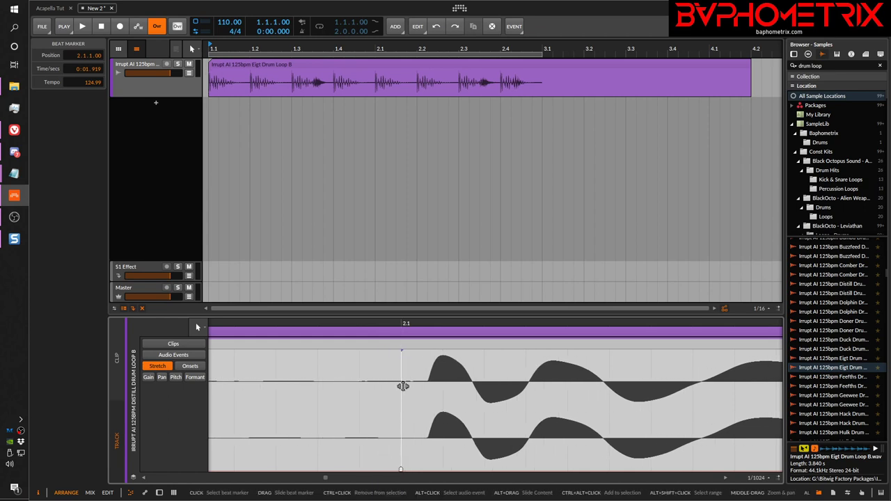
drag(403, 387, 371, 390)
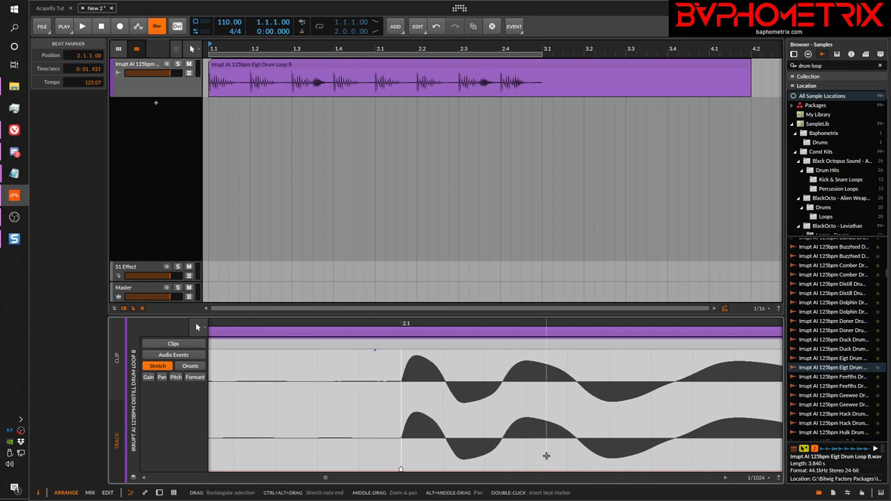
Place a beat marker at 2.2.1.00 and slide the audio beneath it so the transient starts on the grid line.
drag(493, 324, 221, 323)
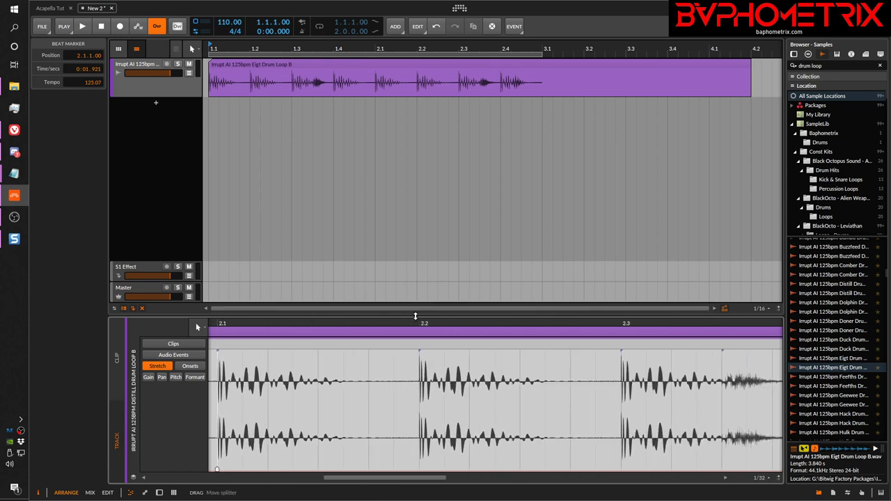
mouse_move(416, 324)
mouse_down()
mouse_move(404, 324)
mouse_move(424, 349)
mouse_up()
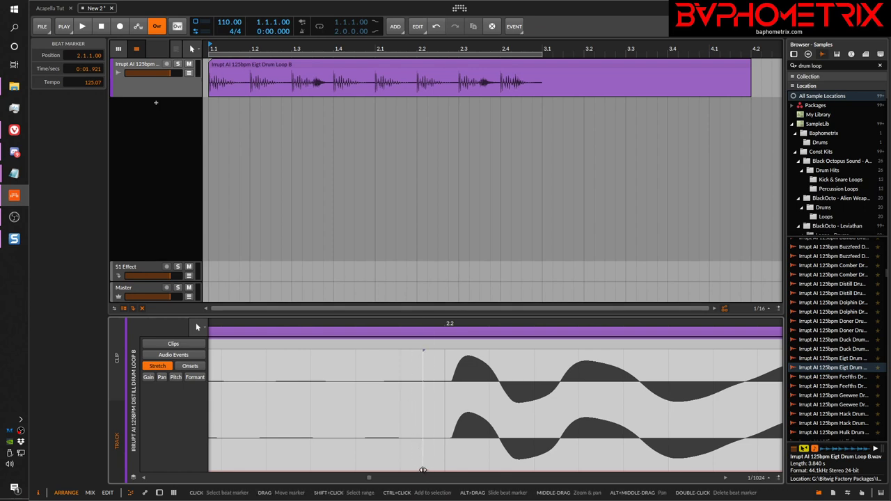
drag(423, 470, 444, 470)
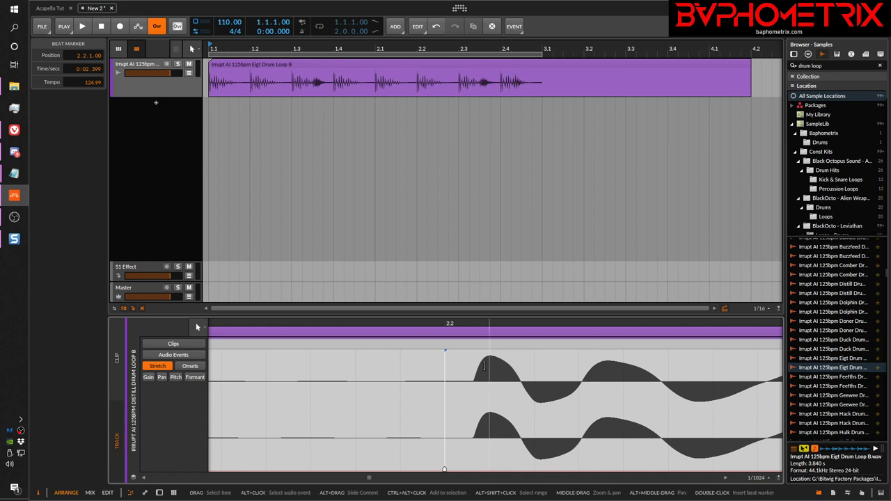
drag(444, 371, 412, 387)
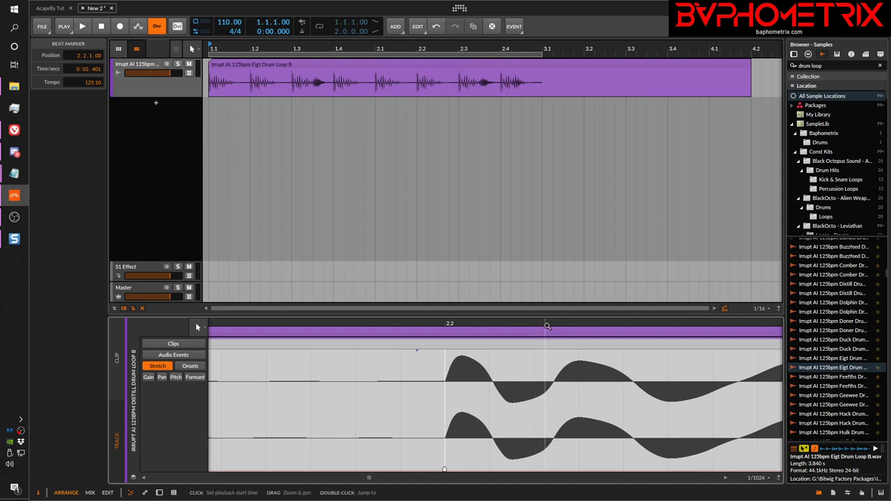
Insert a beat marker at 2.4 and slide the audio earlier so the transient starts on that grid line.
drag(547, 327, 447, 326)
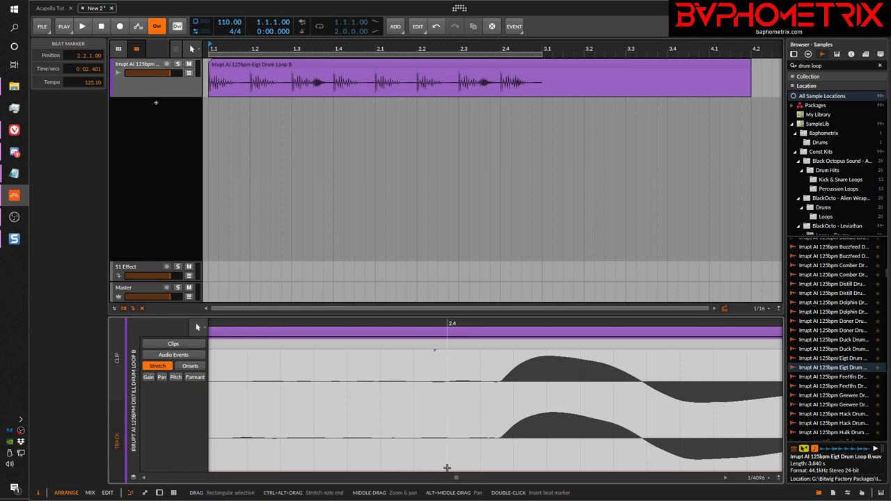
click(447, 468)
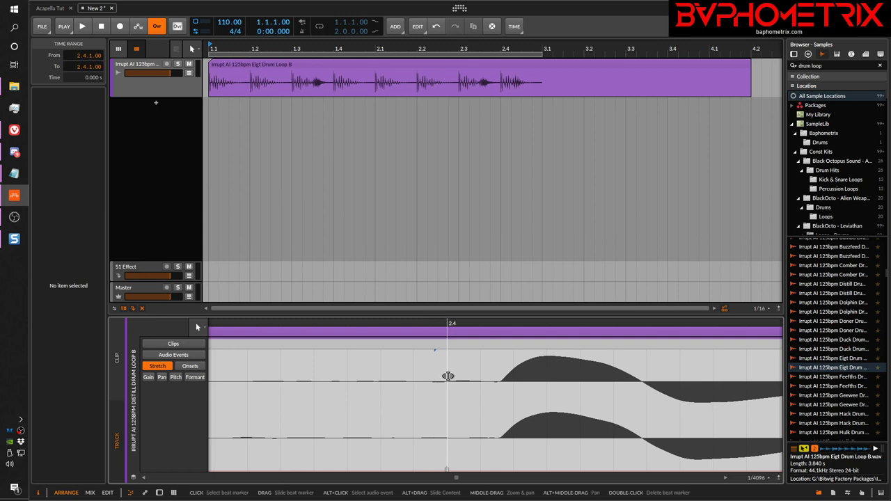
drag(448, 375, 384, 384)
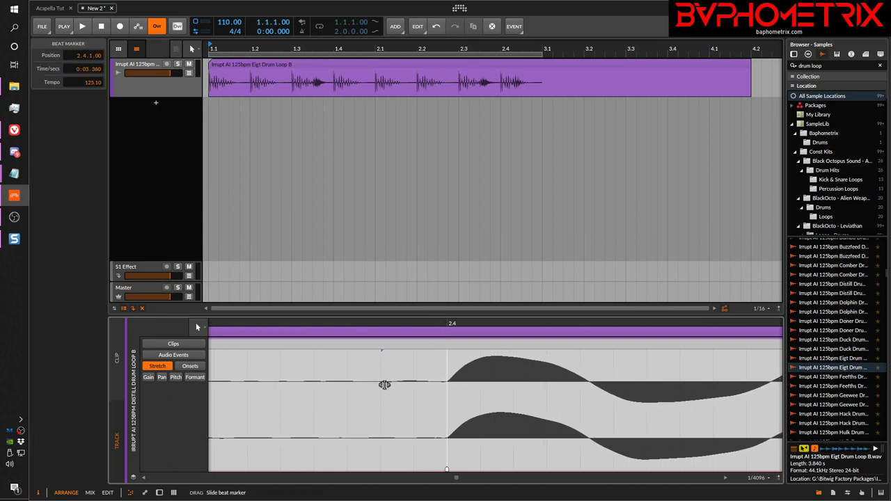
Insert a beat marker at 1.3 and slide the audio earlier so the transient starts on that grid line.
mouse_move(460, 324)
mouse_down()
mouse_move(466, 265)
mouse_move(469, 337)
mouse_up()
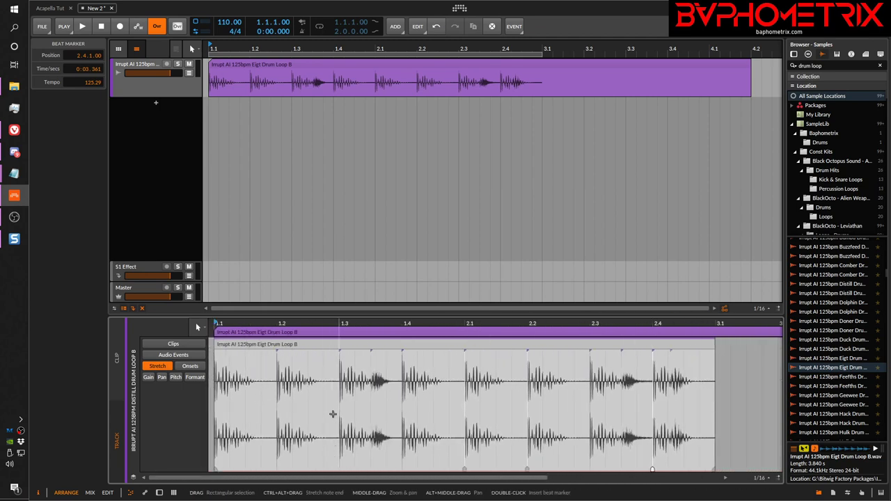
drag(344, 325, 392, 469)
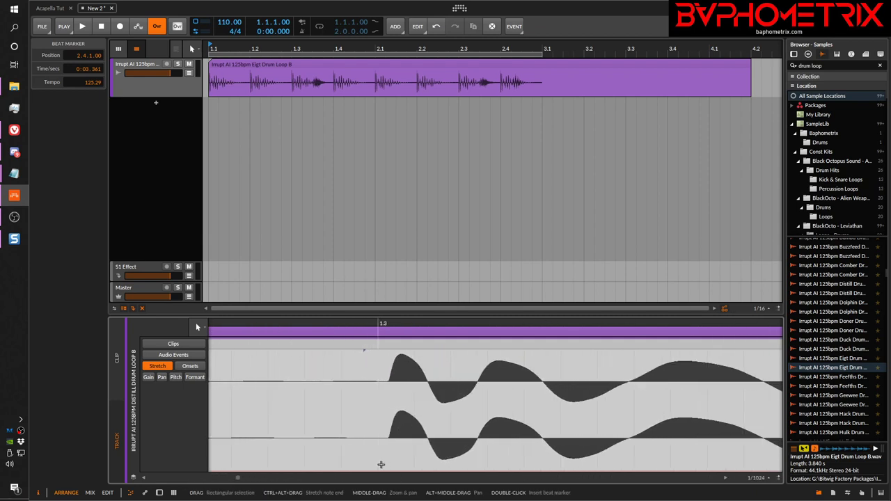
click(376, 465)
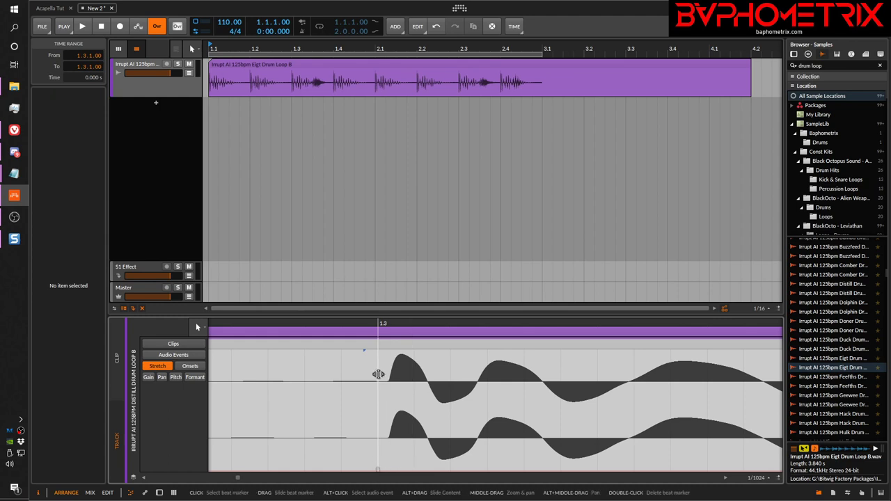
mouse_move(378, 371)
mouse_down()
mouse_move(367, 378)
mouse_move(370, 369)
mouse_up()
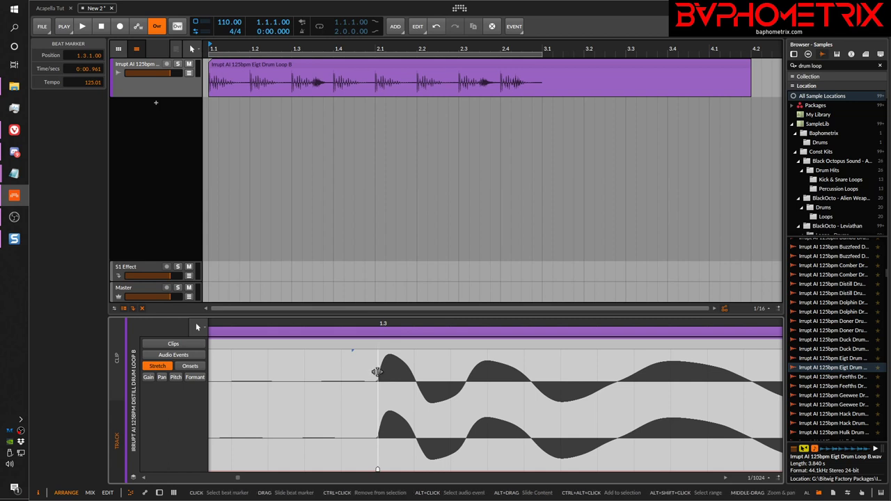
drag(376, 372, 380, 377)
Insert beat markers at 1.3.4 and 1.4.3, and slide the hit from 1.4 onto the 1.4.3 marker.
drag(397, 323, 437, 498)
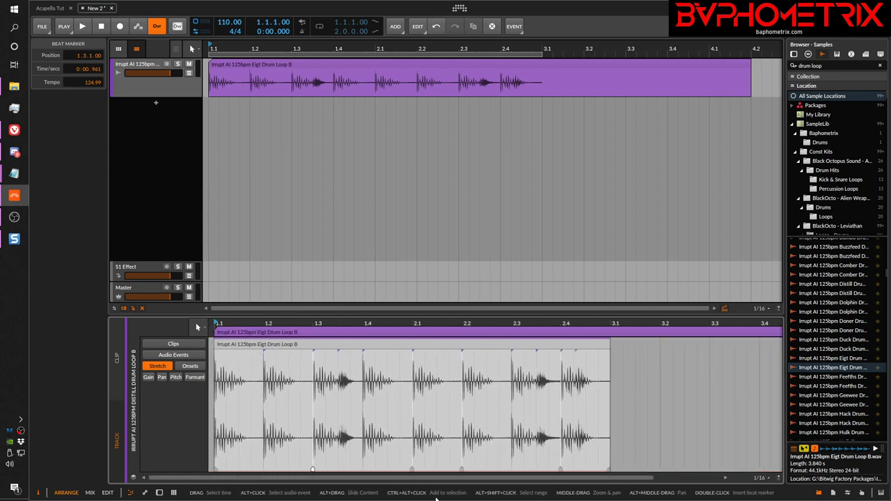
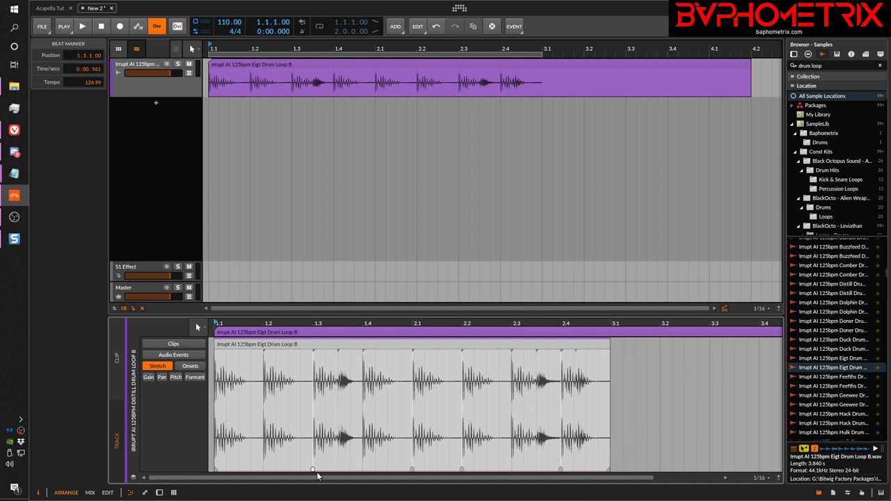
click(354, 468)
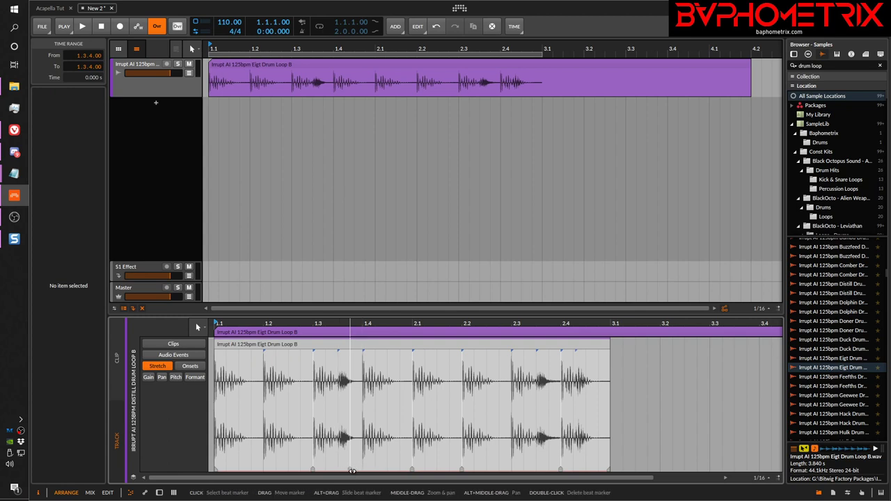
double_click(387, 471)
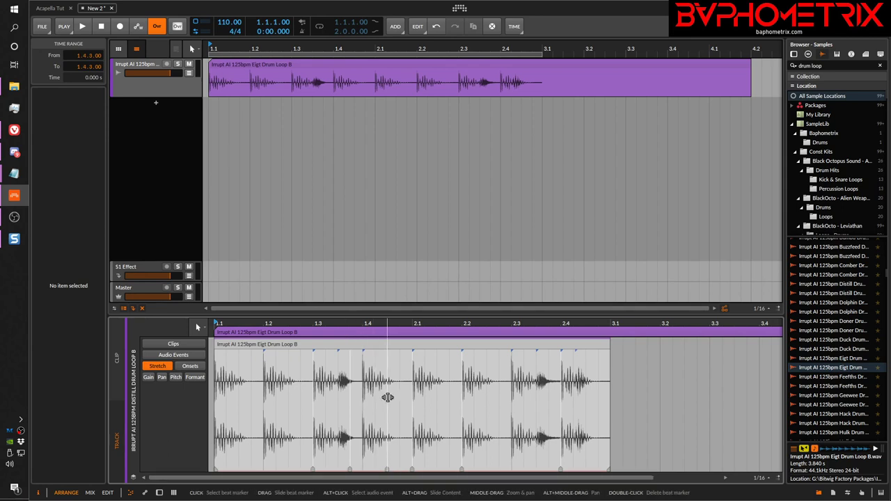
mouse_move(388, 398)
mouse_down()
mouse_move(424, 404)
mouse_move(419, 414)
mouse_up()
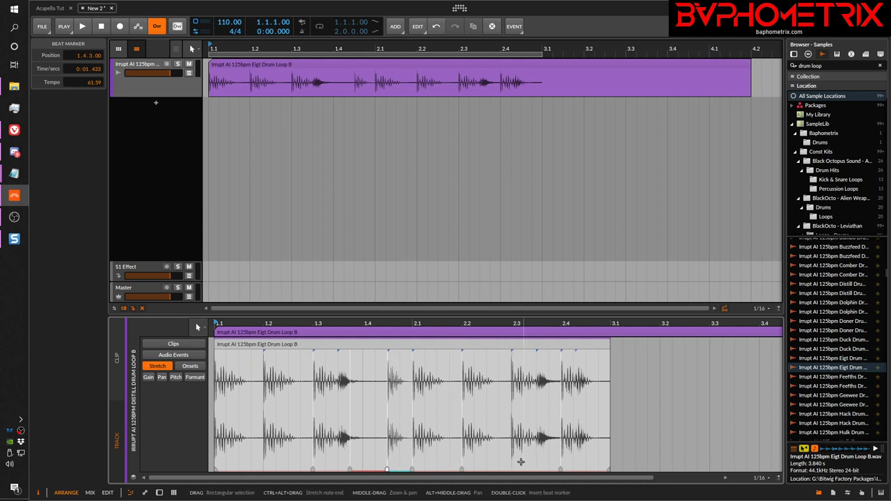
Slide the 2.3 hit onto a new beat marker at 2.3.2, and undo an extra marker inserted at 2.3.4.
click(523, 465)
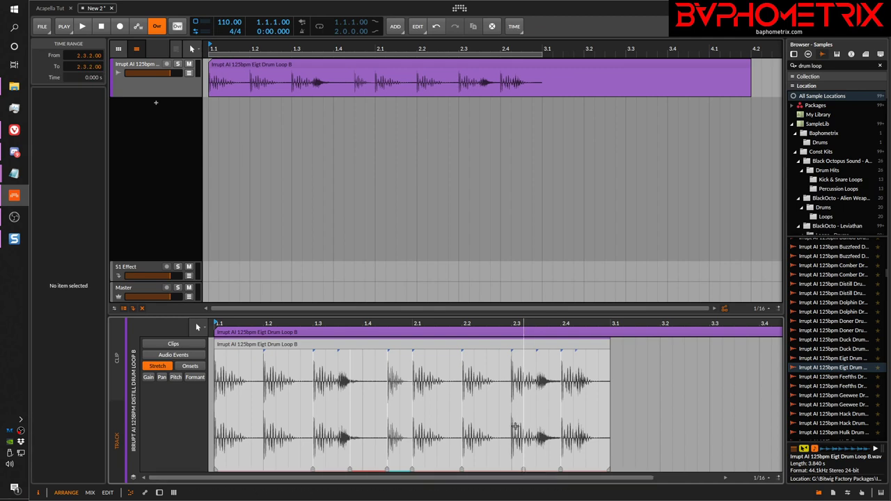
drag(525, 397, 540, 404)
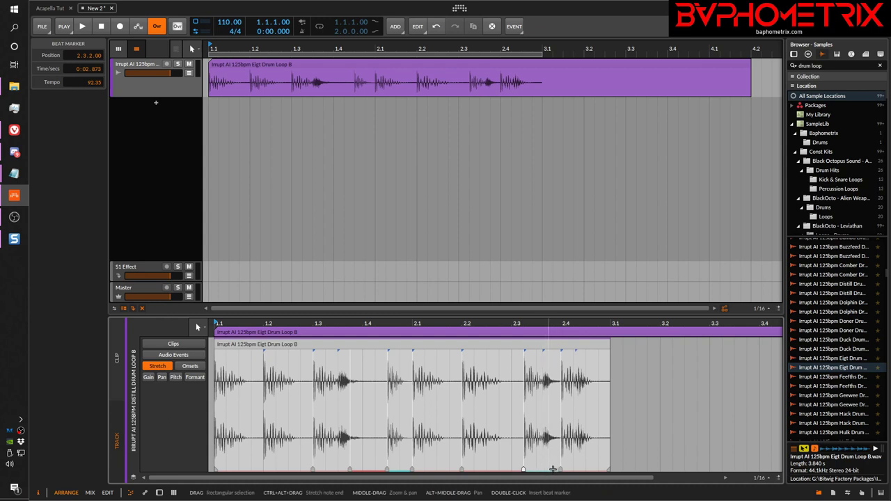
click(553, 469)
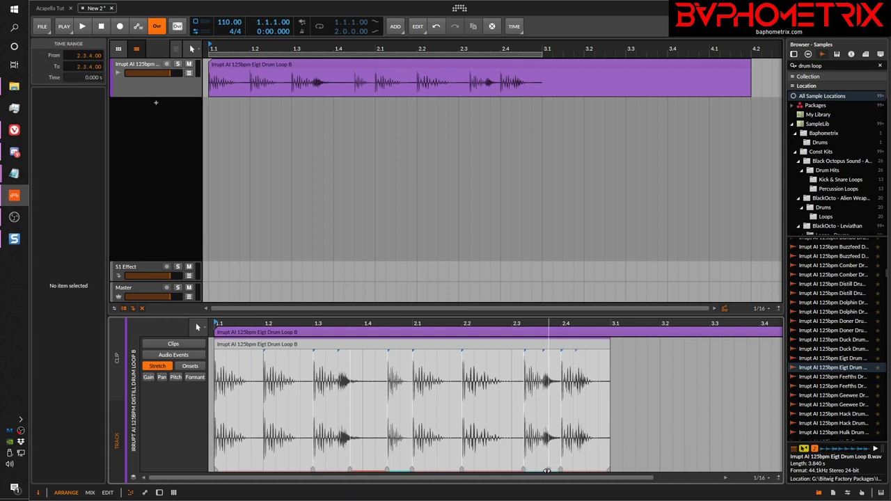
key(ctrl+z)
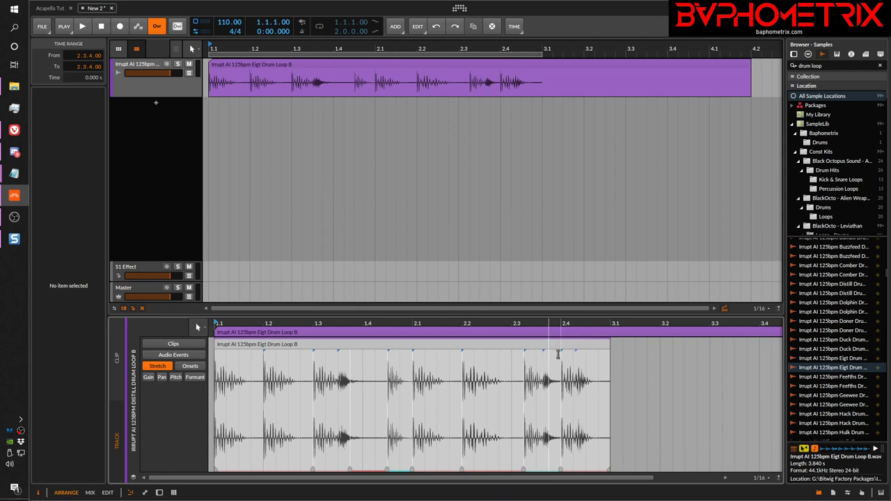
Insert a beat marker after the 2.3.2 hit and set it at 2.3.1, moving the 2.3.2 marker to 2.2.2.
click(544, 470)
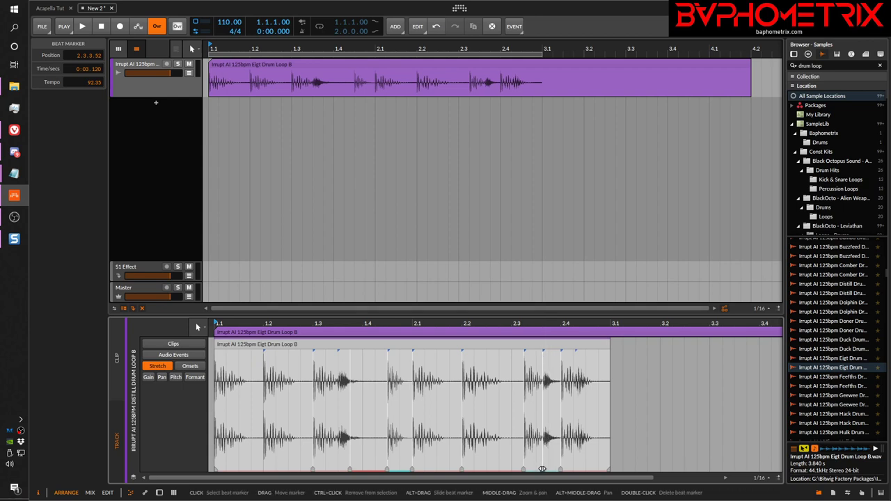
drag(542, 470, 536, 473)
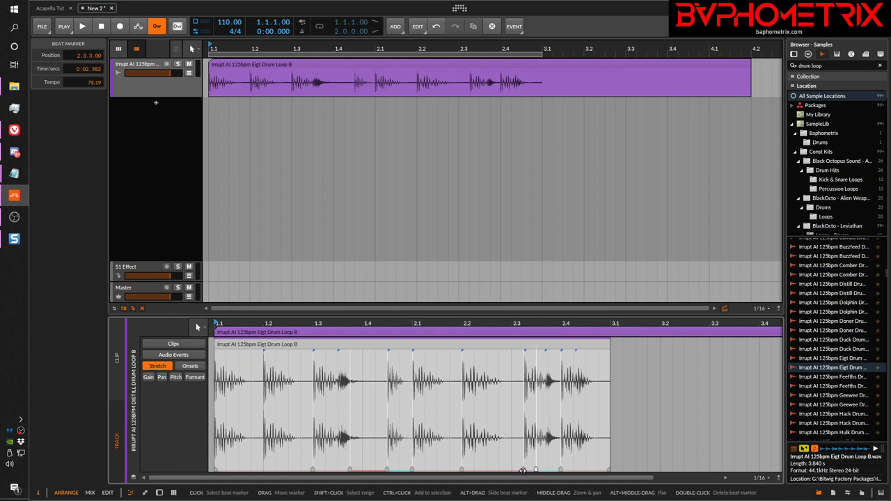
drag(522, 471, 473, 468)
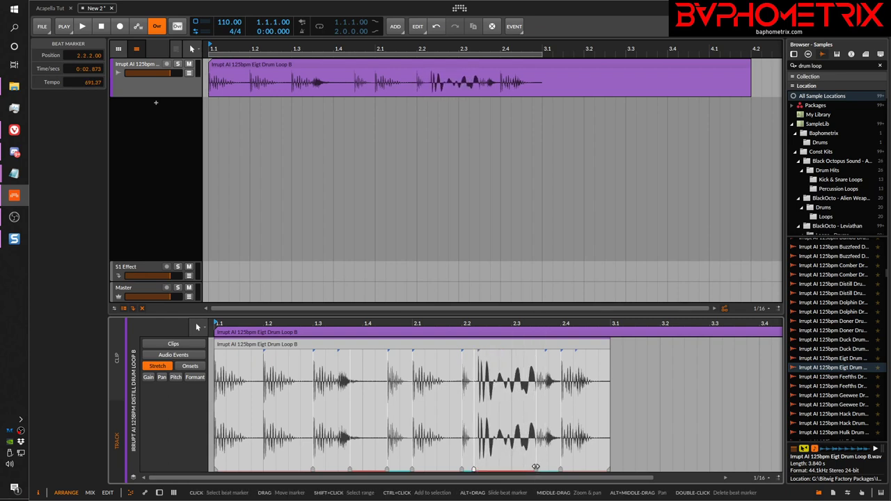
drag(535, 471, 512, 472)
Move the beat marker at 2.1 to 2.1.3 and insert another marker at 2.1.2.
click(415, 468)
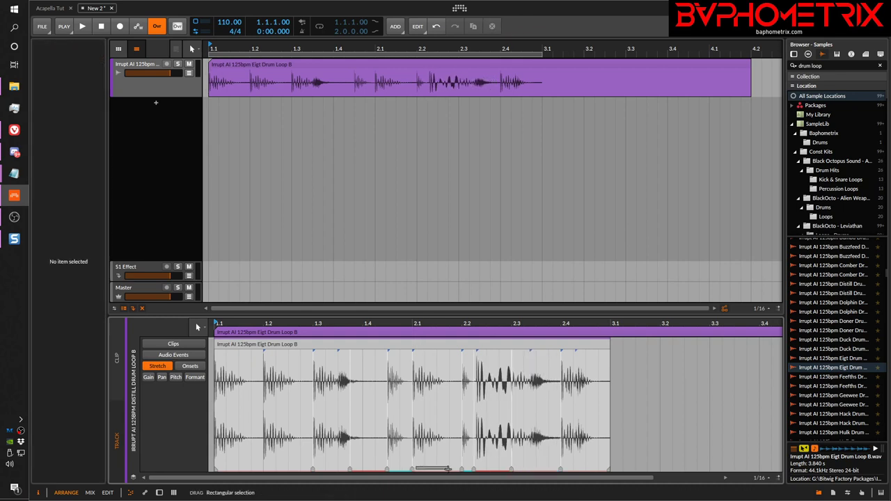
drag(426, 469, 438, 472)
click(425, 469)
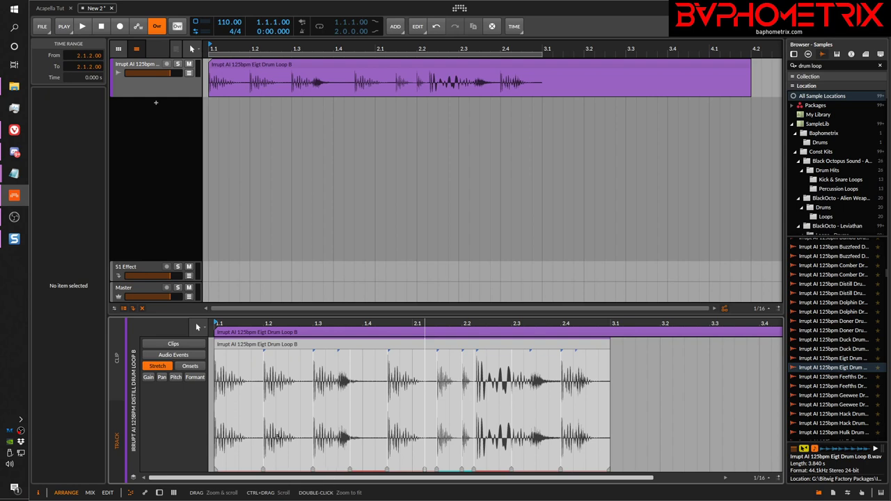
Add a beat marker aligned to 1.2.1.00 and slide the audio slightly so the transient starts on that grid line.
click(262, 468)
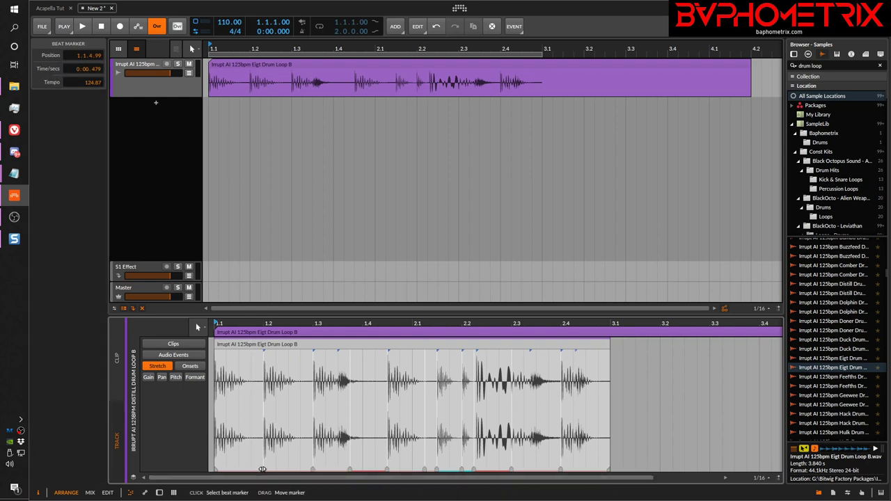
mouse_move(262, 468)
mouse_down()
mouse_move(293, 469)
mouse_move(254, 469)
mouse_move(298, 470)
mouse_move(263, 468)
mouse_up()
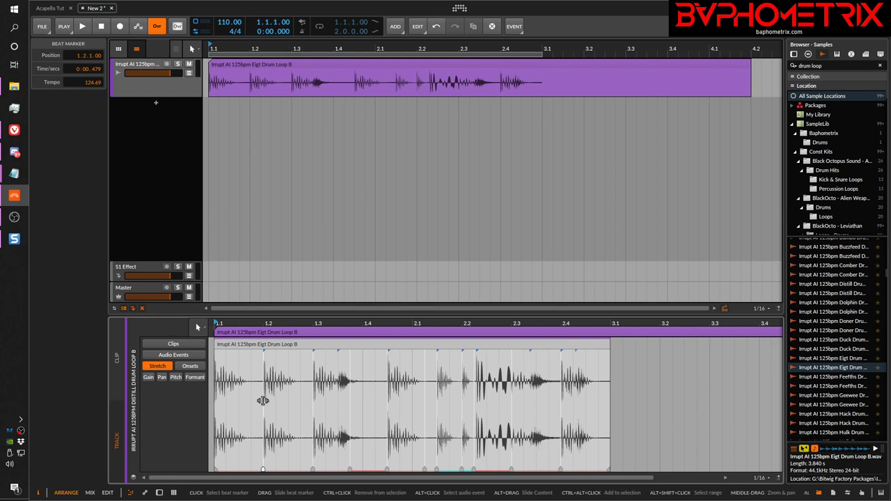
mouse_move(263, 401)
mouse_down()
mouse_move(244, 406)
mouse_move(280, 412)
mouse_move(253, 417)
mouse_move(263, 418)
mouse_up()
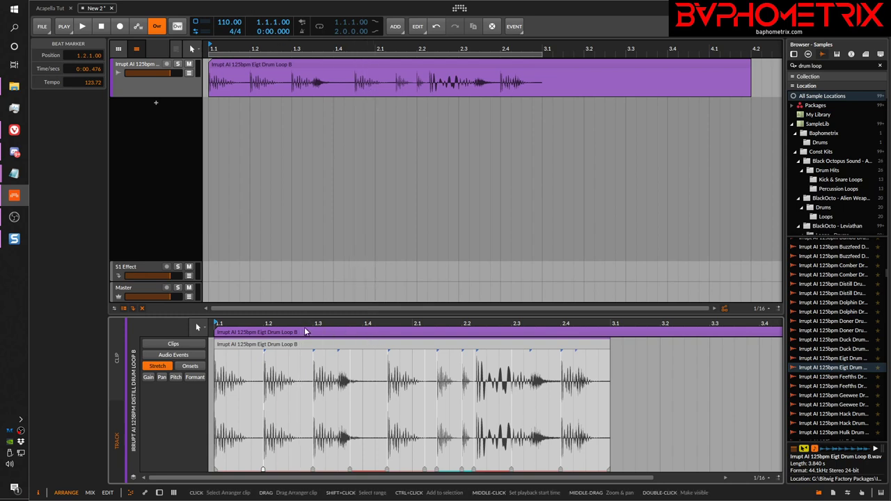
Delete the drum loop clip from the arranger track.
click(14, 239)
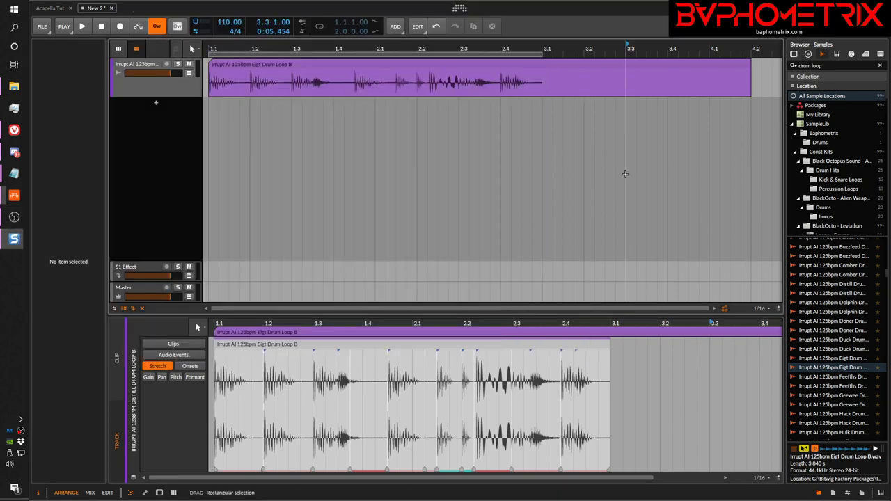
click(628, 136)
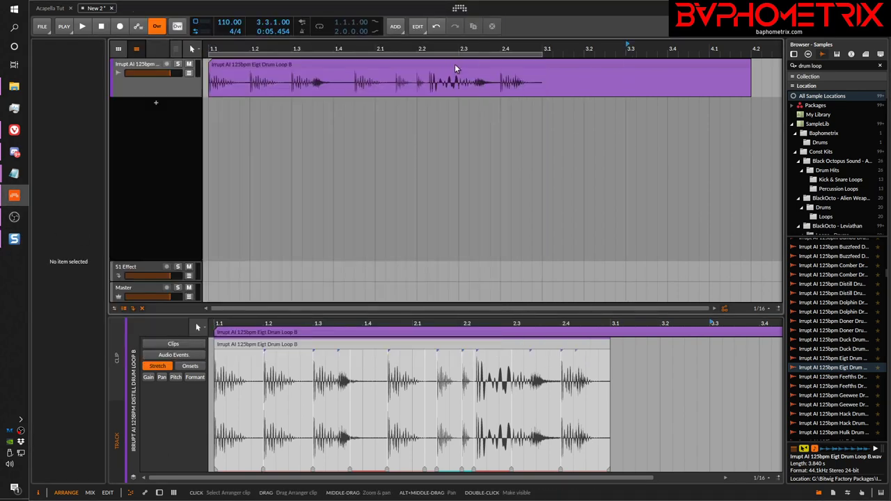
click(455, 63)
key(Delete)
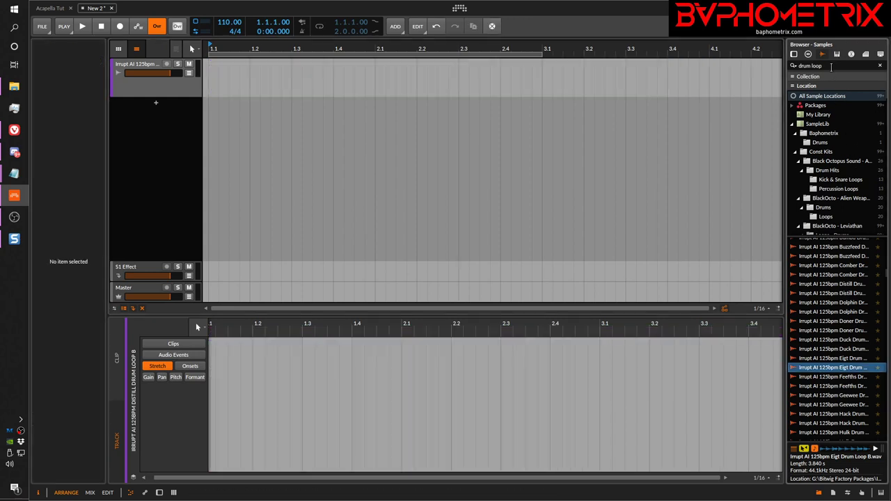
Search the sample library for "kick" and preview Nektar Ludwig 2 Kick 03.wav.
click(808, 66)
text(kick)
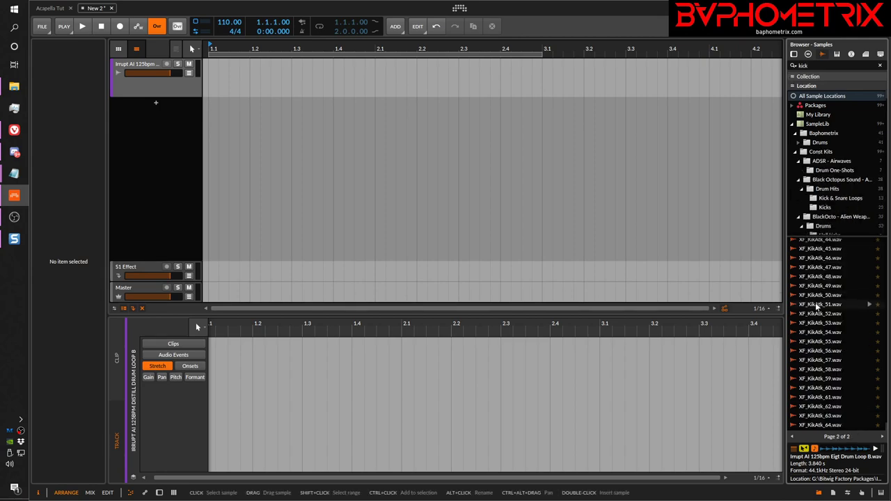
scroll(885, 417, up, 5)
drag(885, 417, 883, 264)
click(811, 351)
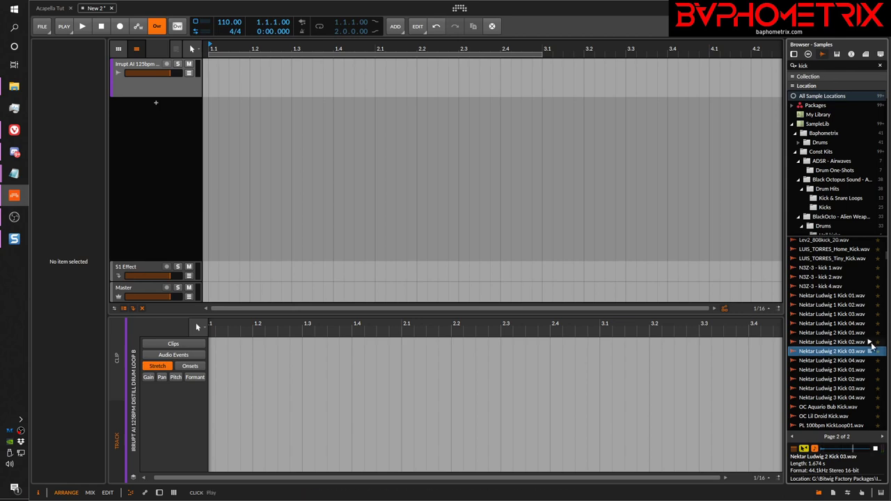
Find the XLNT-Mid Temps kick samples and audition Kick 43 through Kick 47.
scroll(849, 362, down, 10)
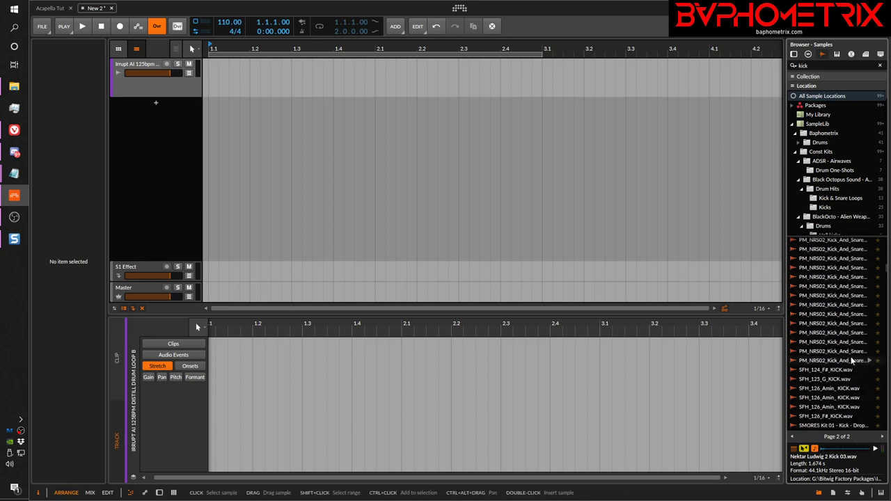
scroll(851, 360, down, 10)
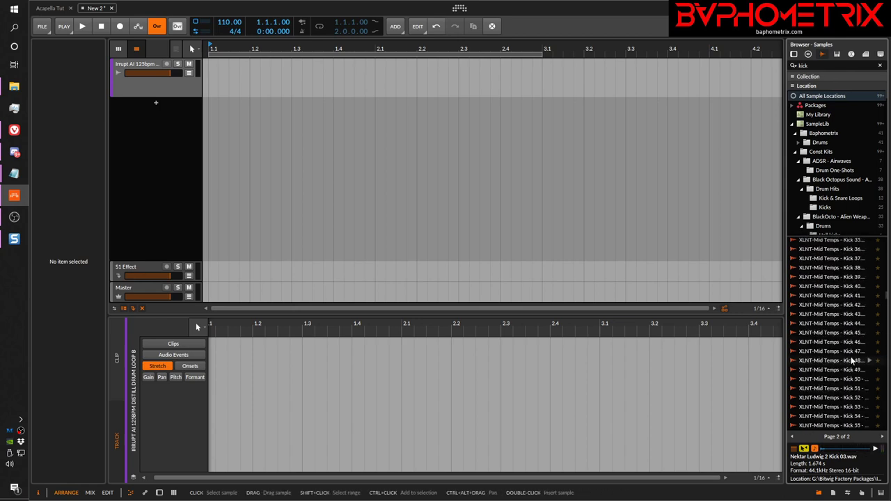
click(852, 361)
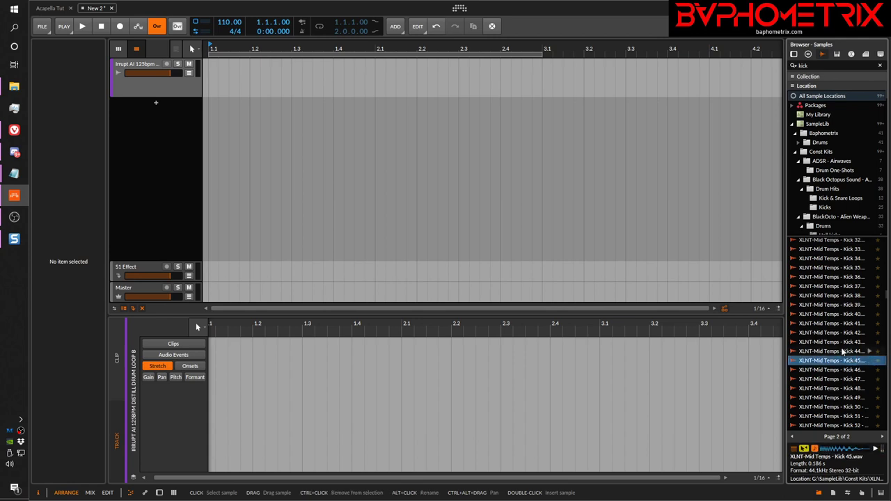
click(839, 342)
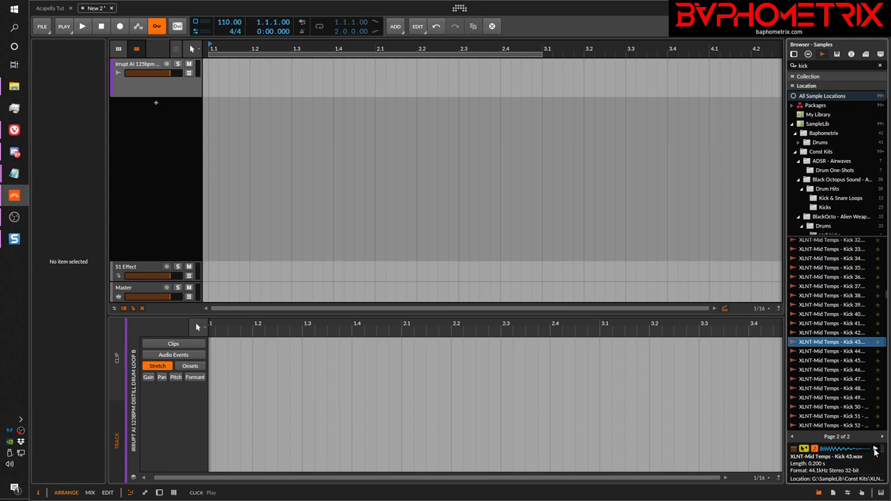
click(822, 352)
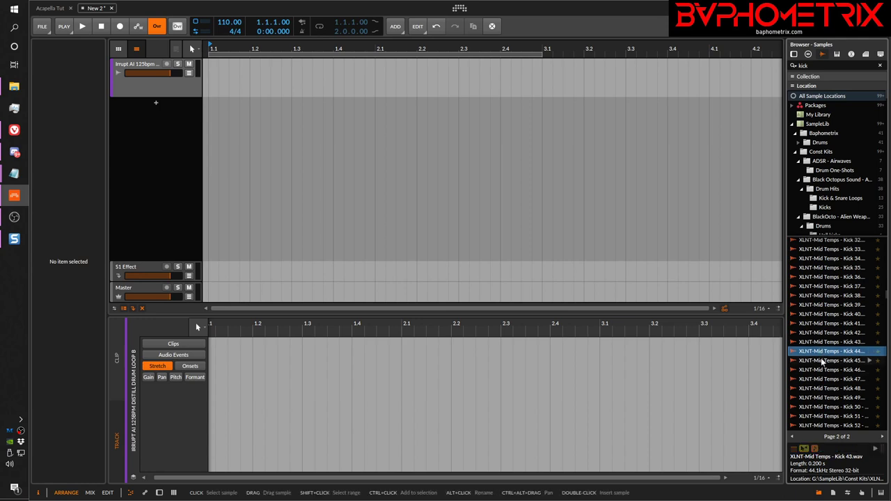
click(822, 361)
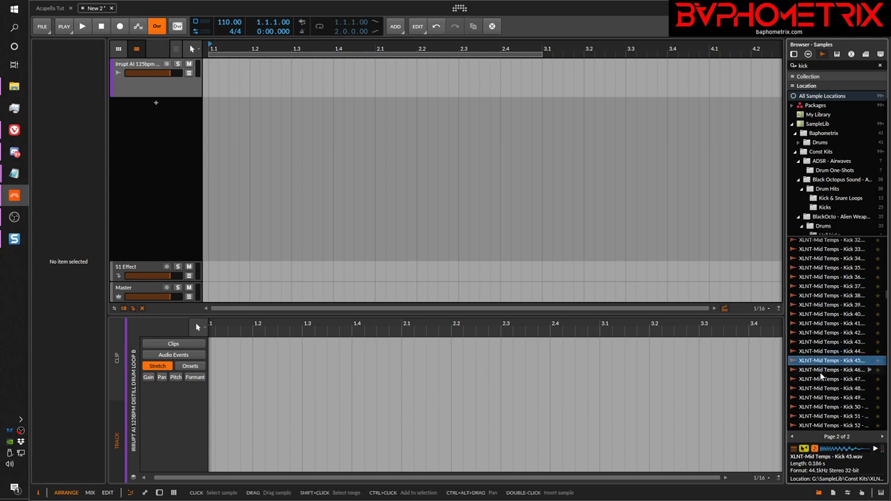
click(823, 370)
click(820, 380)
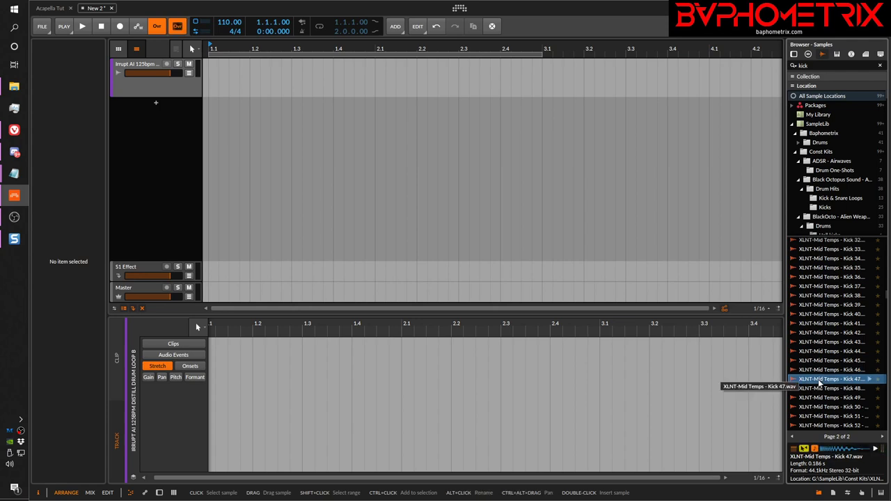
Audition the neighbouring XLNT-Mid Temps kicks, going up to Kick 50 and back to Kick 38.
key(Down)
key(Down)
key(Down)
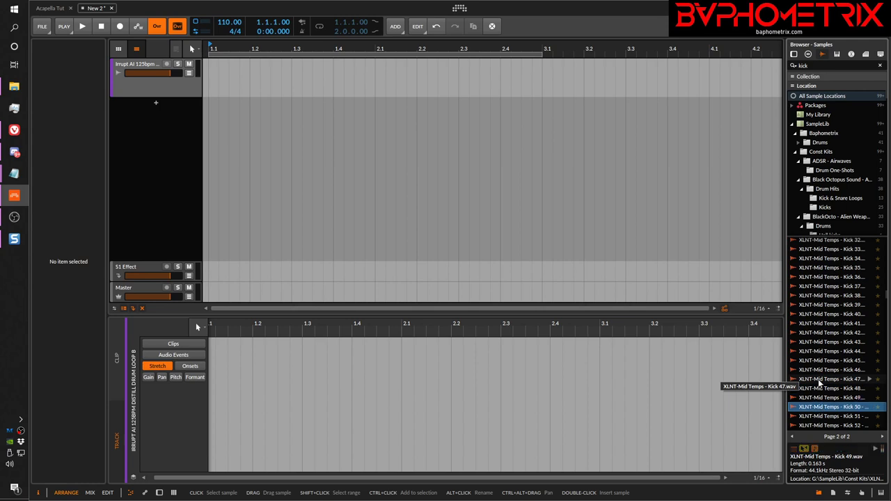
key(Up)
key(Up)
key(Up)
key(Up)
key(Up)
key(Up)
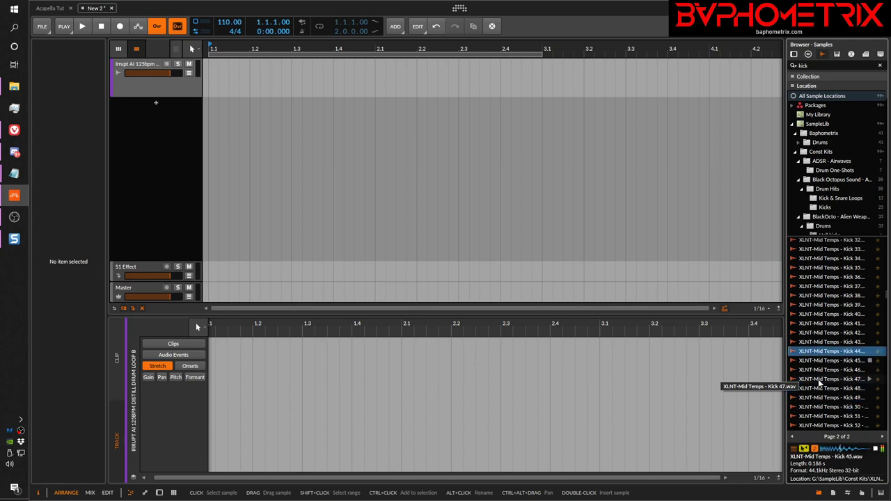
key(Up)
key(Up)
key(Up)
key(Up)
key(Up)
key(Up)
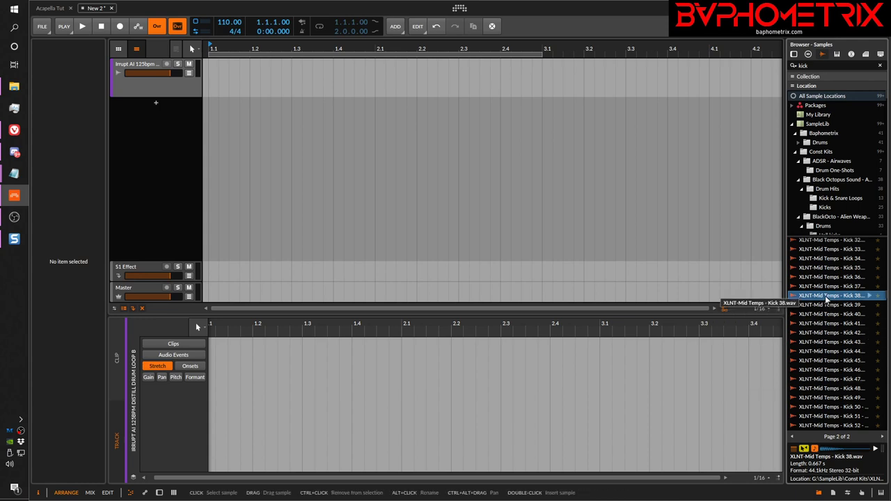
Place XLNT-Mid Temps - Kick 38.wav on the audio track at 2.1.1.00 and select its clip.
drag(827, 298, 383, 87)
click(406, 71)
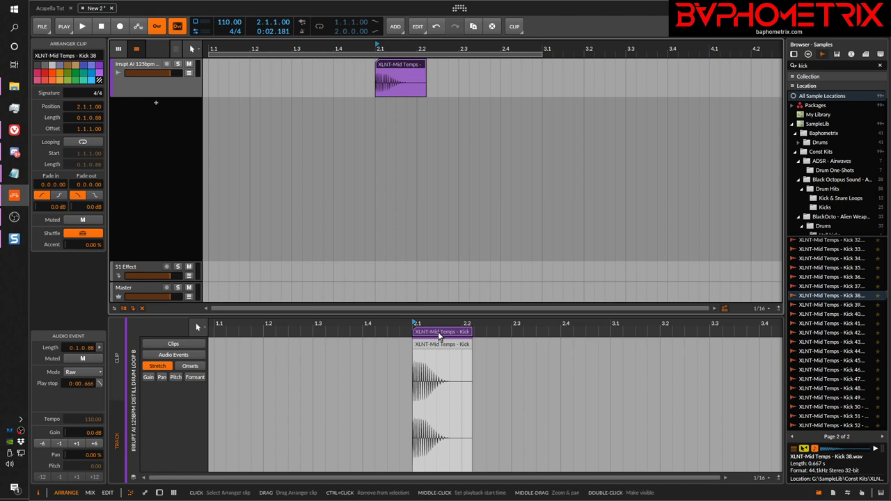
Insert the MTuner plug-in into the audio track's empty device chain.
key(d)
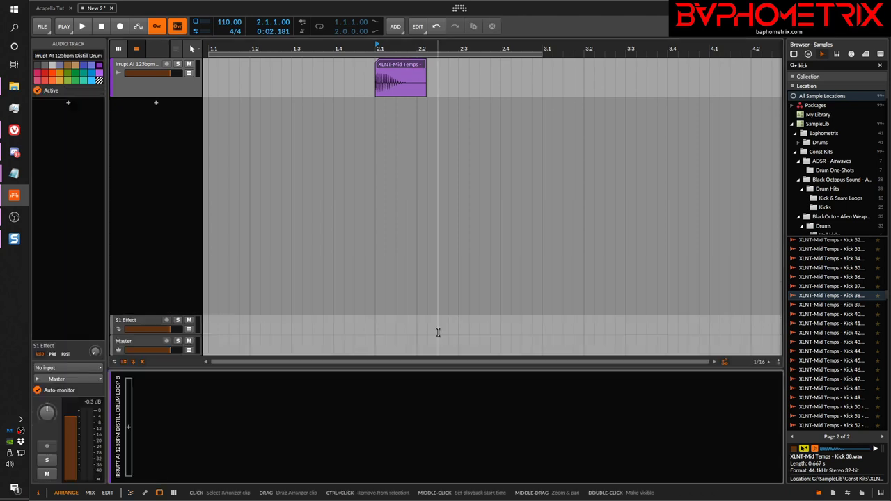
click(129, 428)
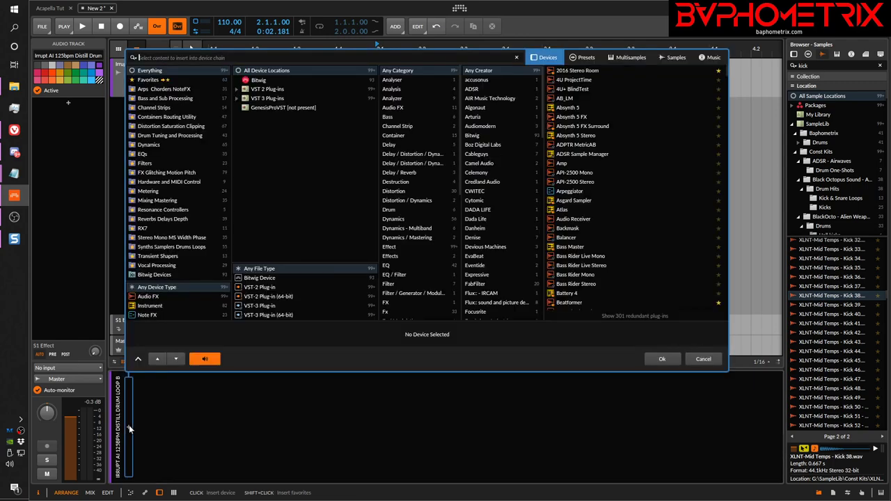
text(mtuner)
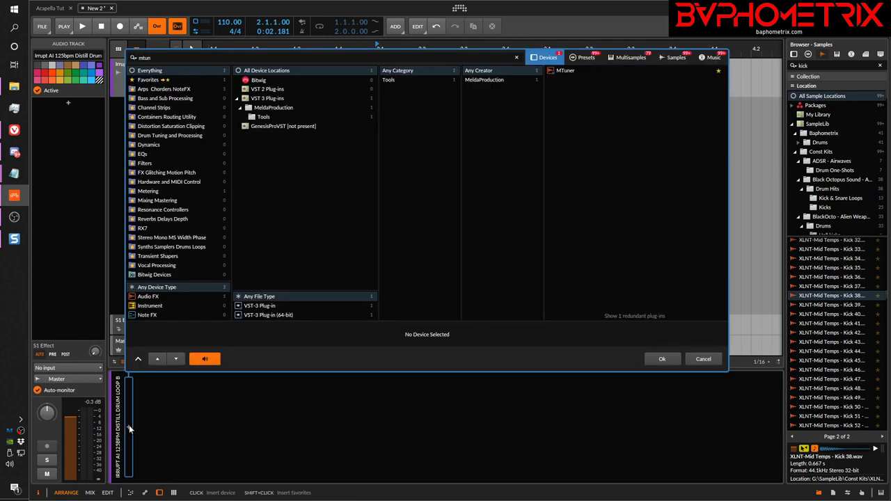
key(Return)
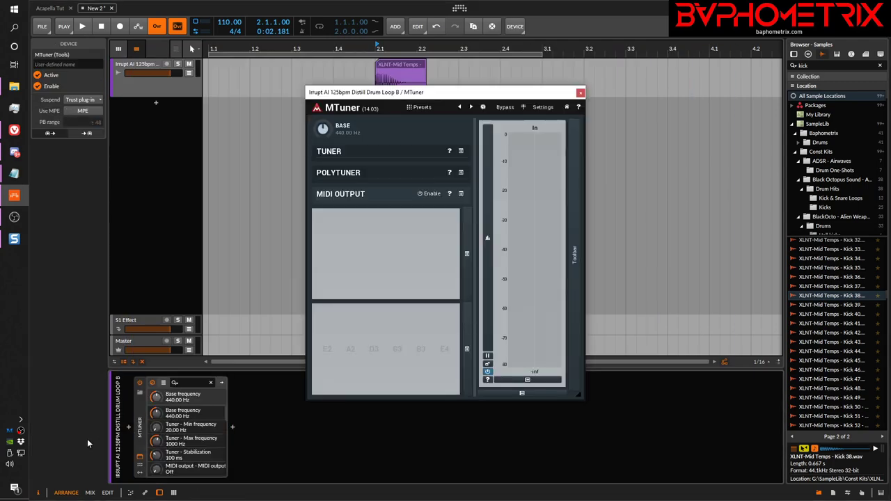
Collapse MTuner's level meters, play the kick to check its detected pitch, and close the plug-in window.
drag(515, 97, 659, 115)
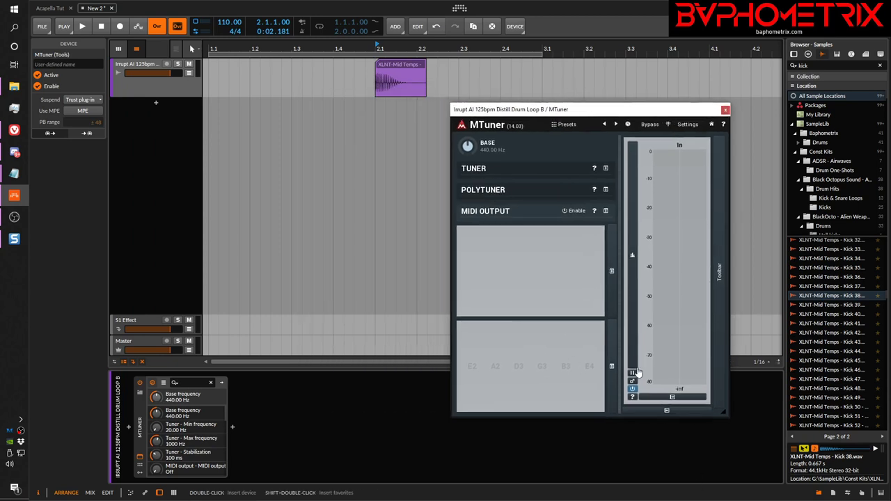
click(667, 412)
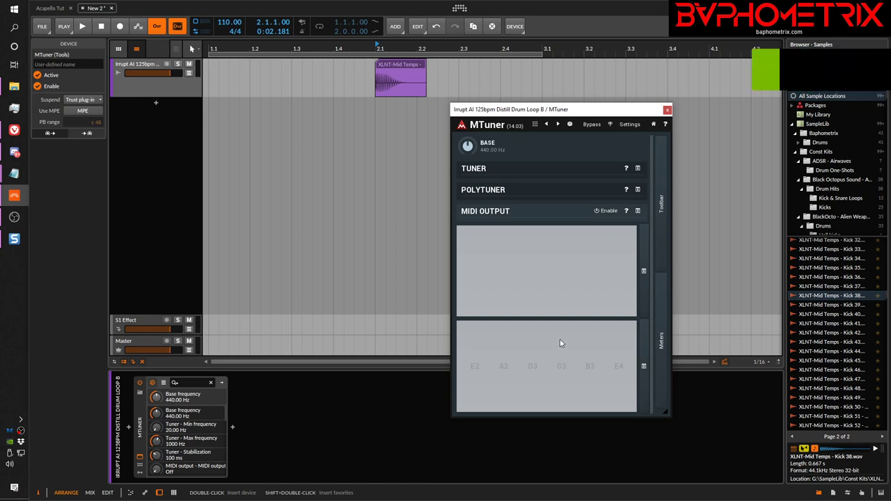
key(space)
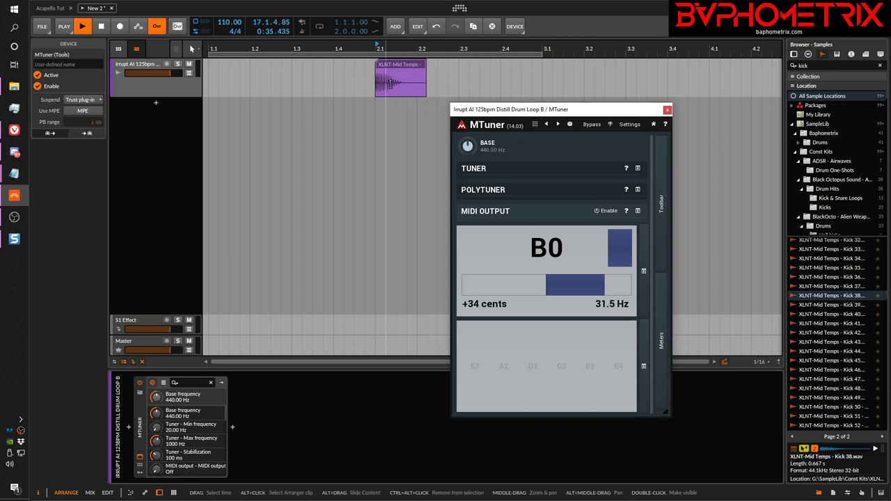
click(667, 109)
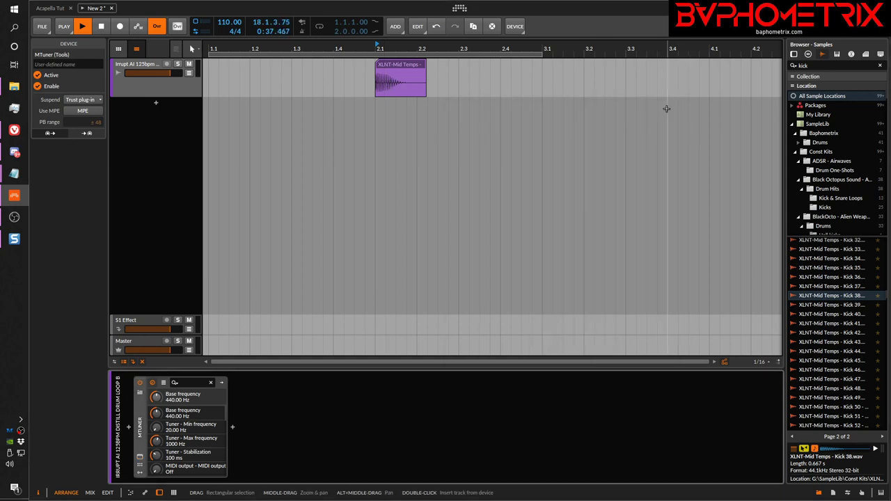
Set the Kick 38 clip's audio stretching mode to Elastique Pro.
click(400, 63)
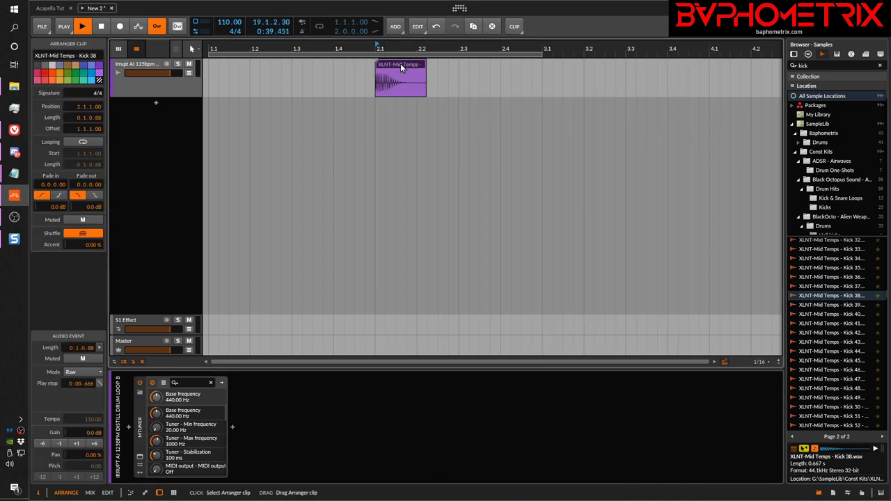
click(86, 372)
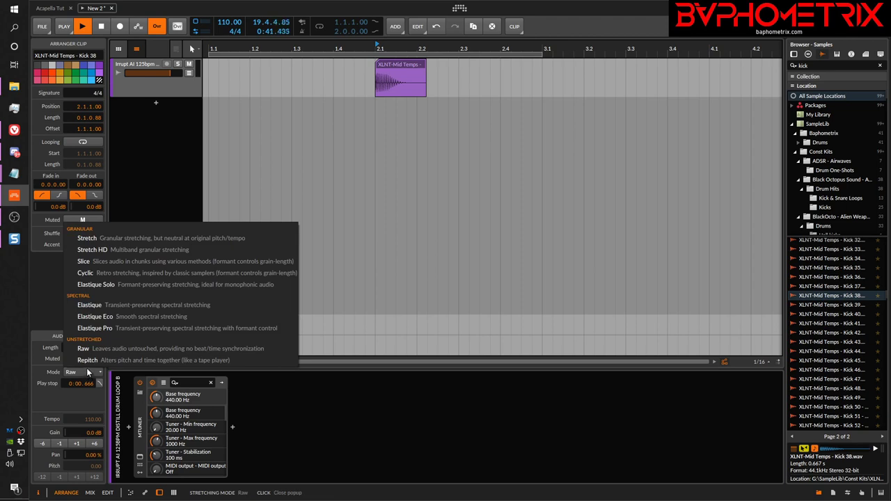
click(106, 332)
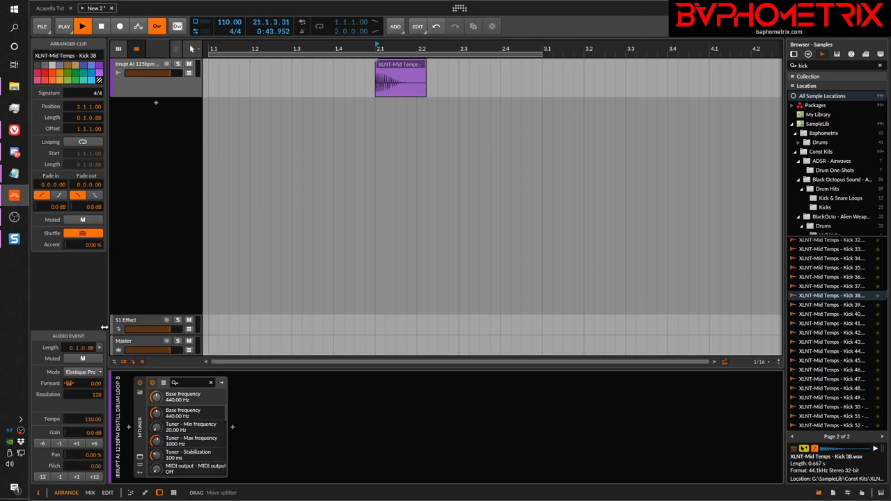
Try the kick two semitones lower, playing it and comparing a pitch of 0.00 with -2.00.
click(59, 476)
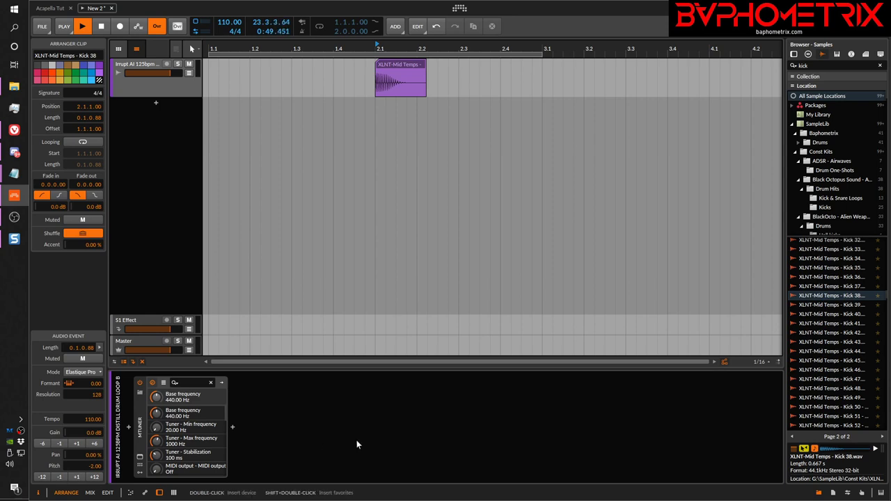
key(space)
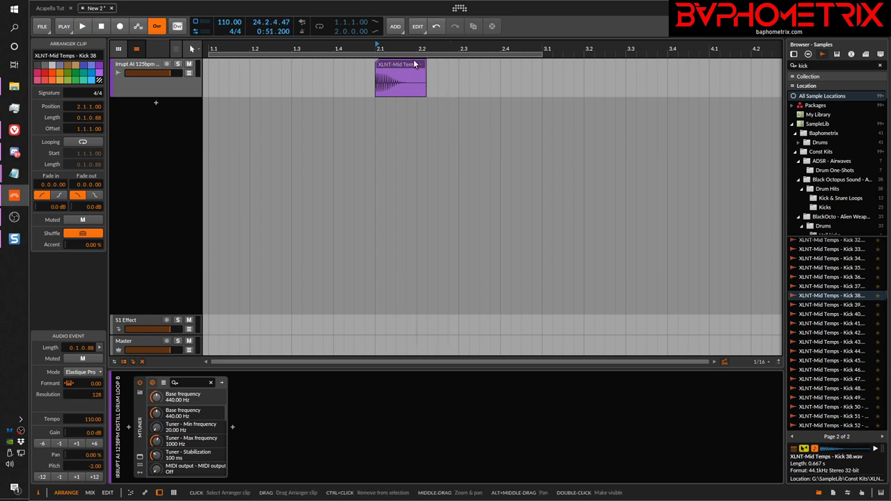
key(space)
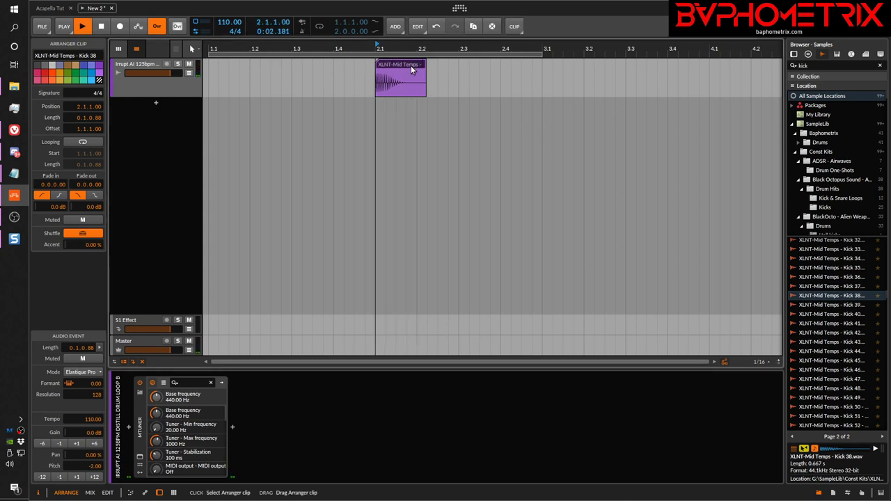
click(77, 477)
click(76, 478)
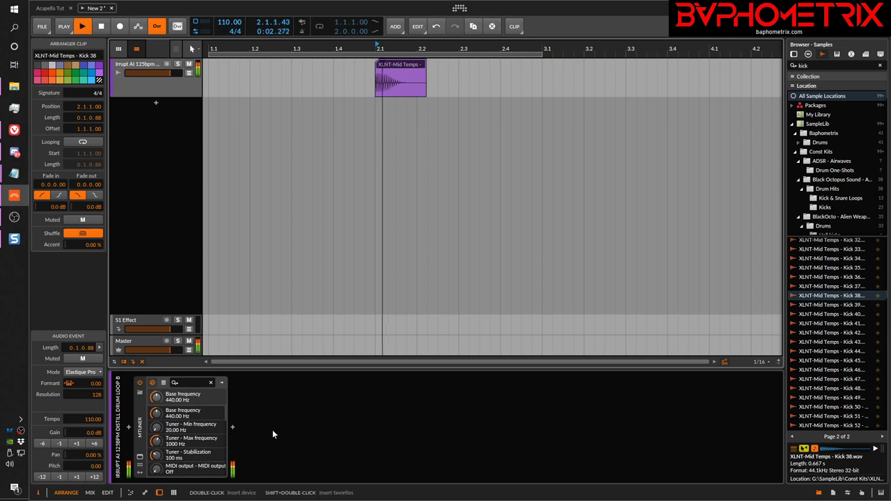
click(59, 478)
click(60, 478)
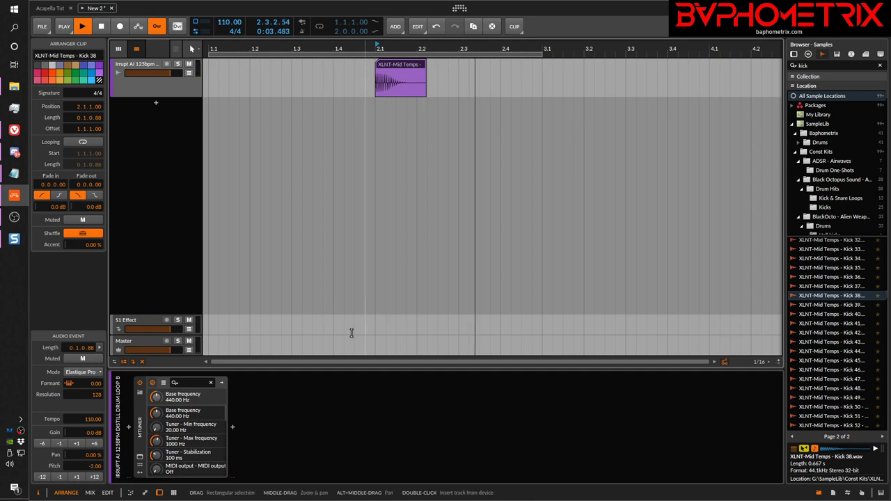
Check the kick's detected note in MTuner, close the plug-in window, and inspect the clip's waveform up close.
click(152, 382)
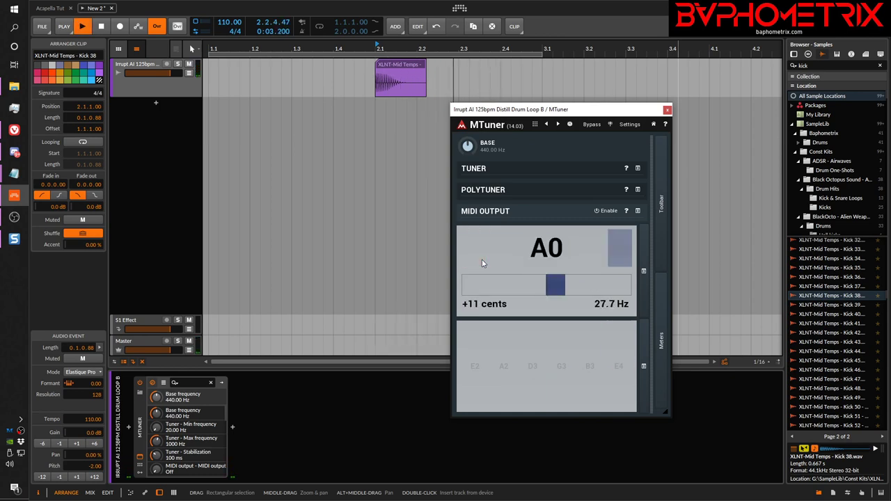
click(667, 109)
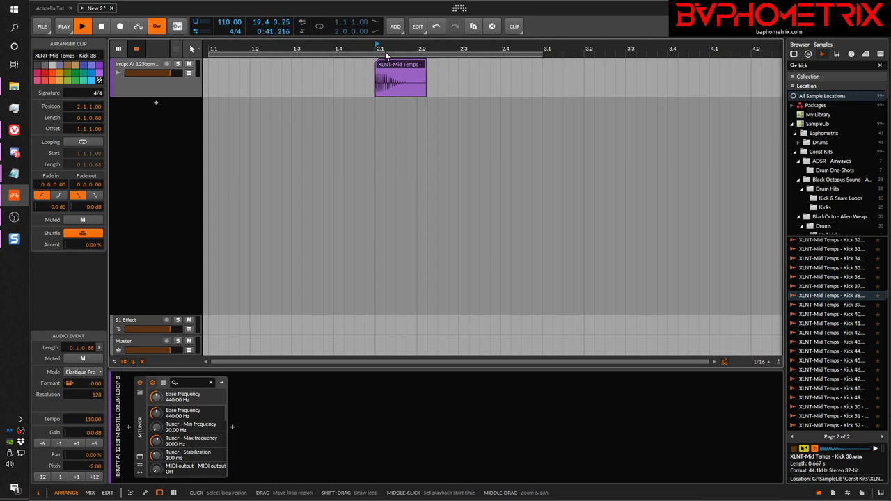
mouse_move(385, 53)
mouse_down()
mouse_move(383, 83)
mouse_move(382, 67)
mouse_up()
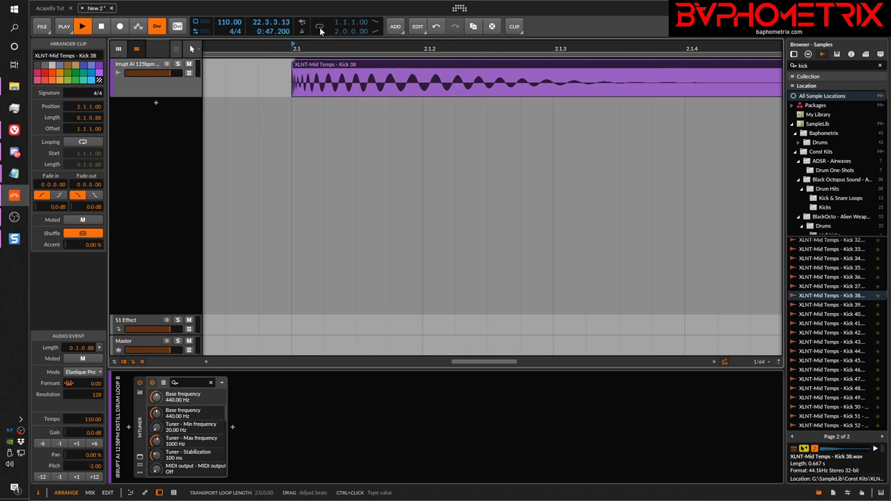
click(104, 31)
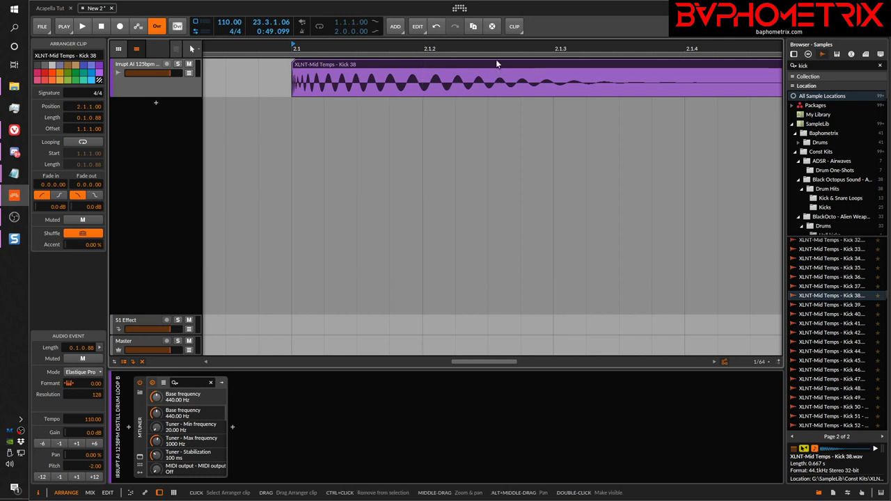
drag(496, 48, 398, 31)
Switch to Snagit Editor to view the screenshot of the Transpose control, and return to Bitwig Studio.
mouse_move(19, 244)
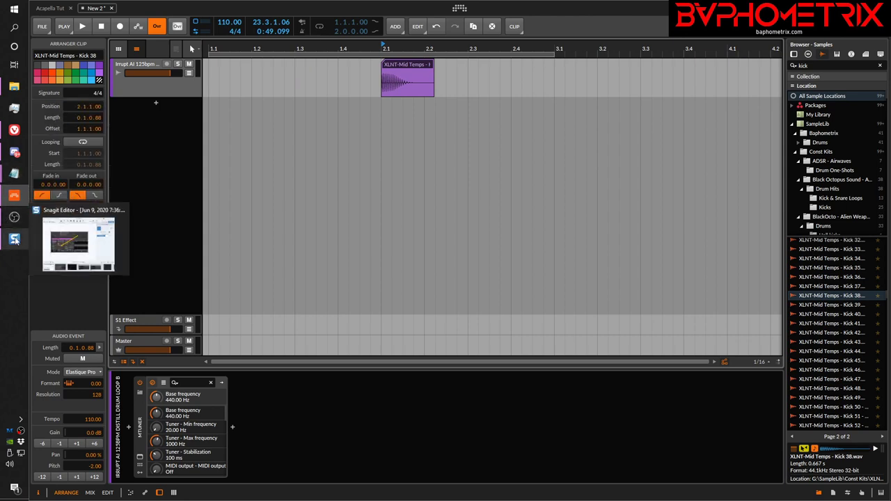
click(14, 240)
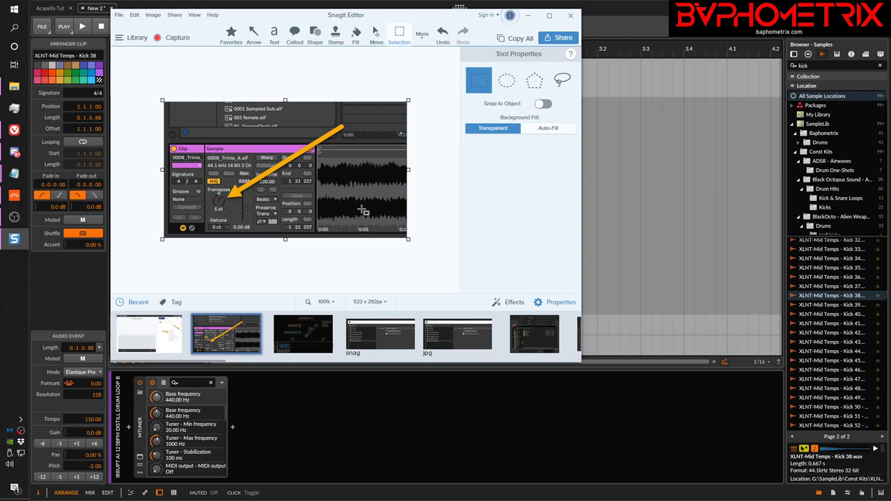
click(624, 20)
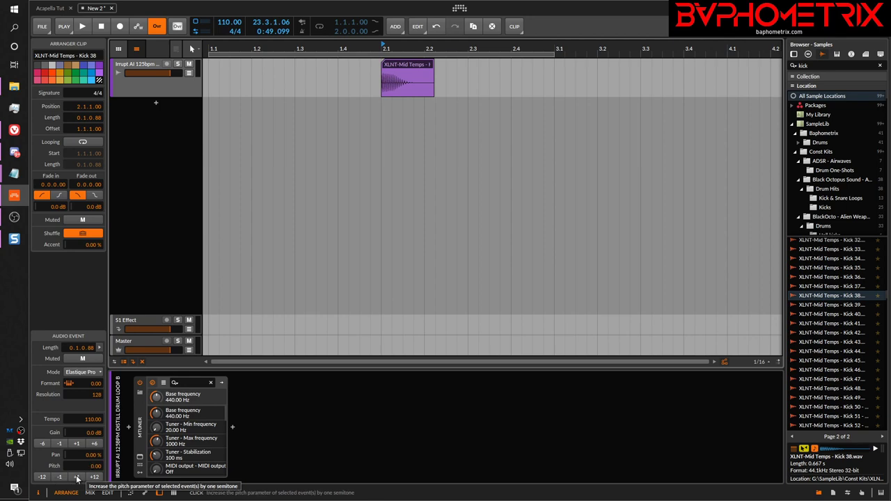
Set the Kick 38 clip's stretching mode to Raw and reselect the clip.
click(98, 373)
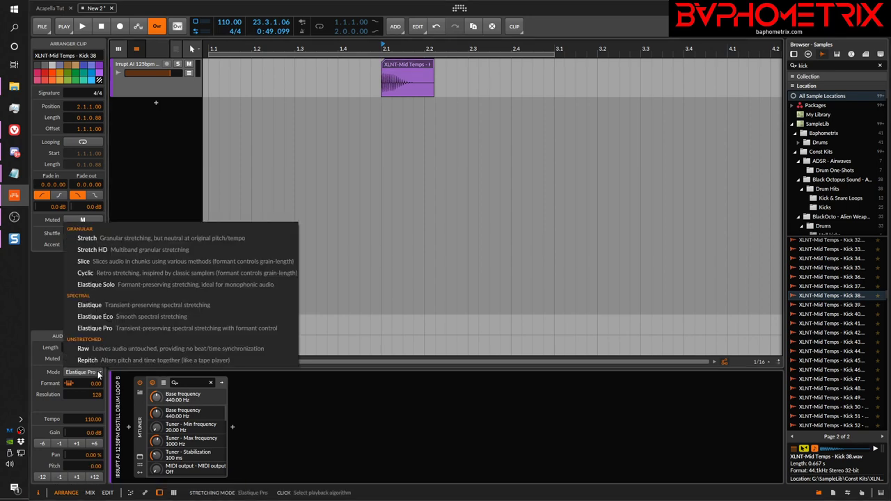
click(96, 349)
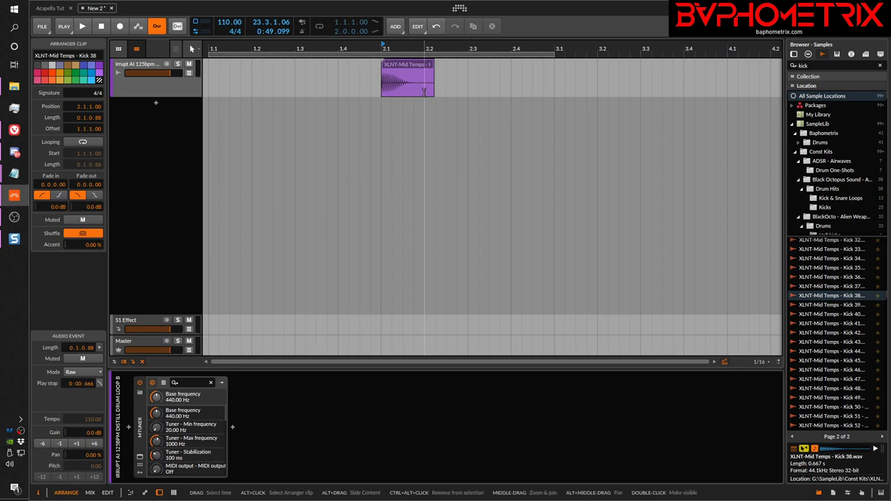
click(413, 67)
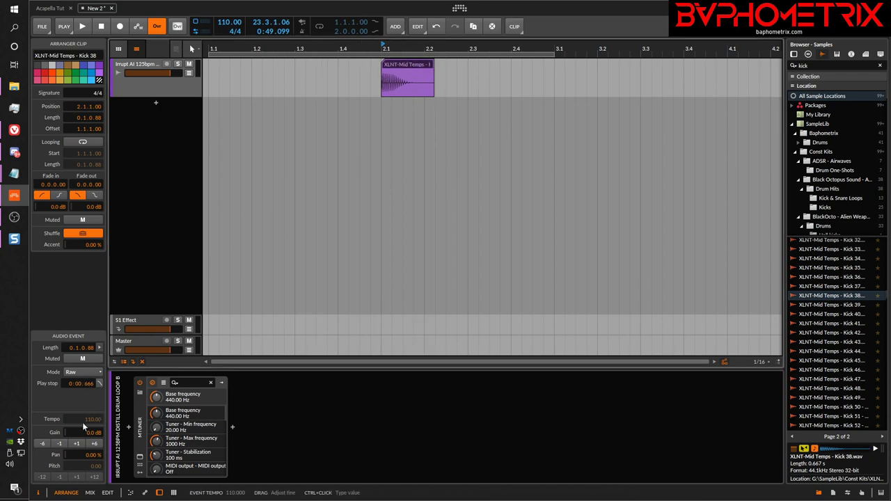
Set the kick's stretching mode to Repitch, raise its event tempo to 306, and lower it to 73.
click(95, 372)
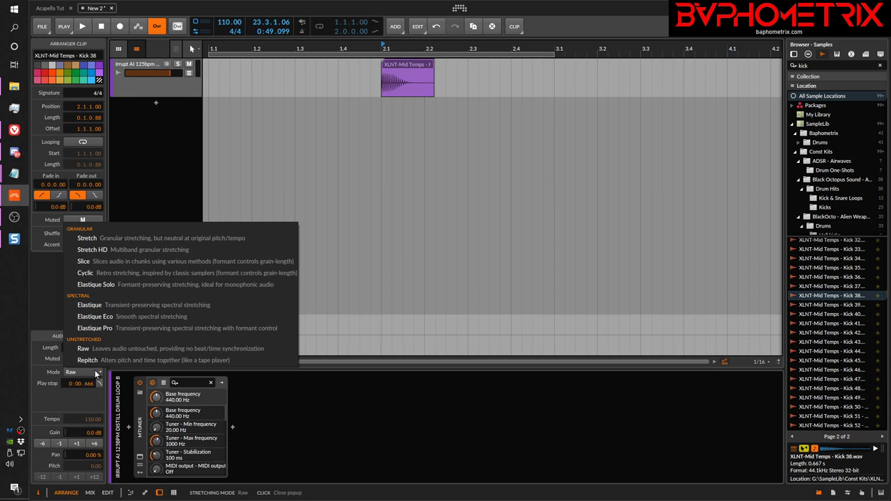
click(87, 360)
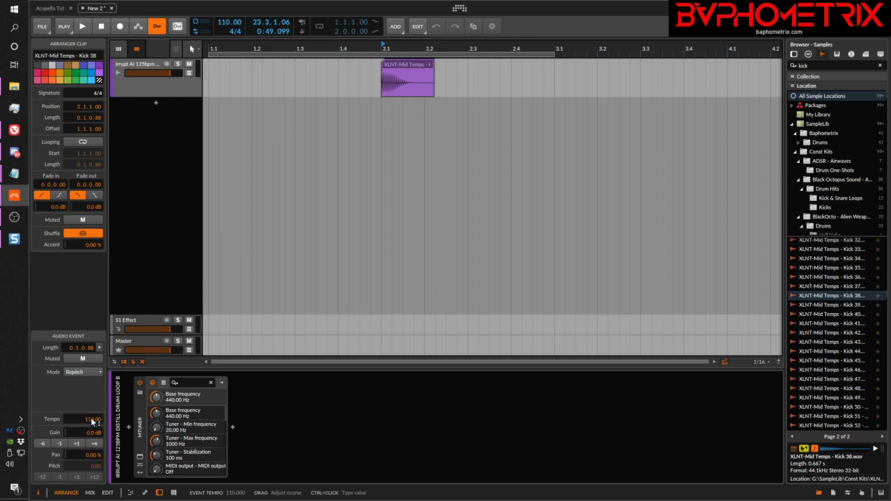
drag(92, 421, 92, 355)
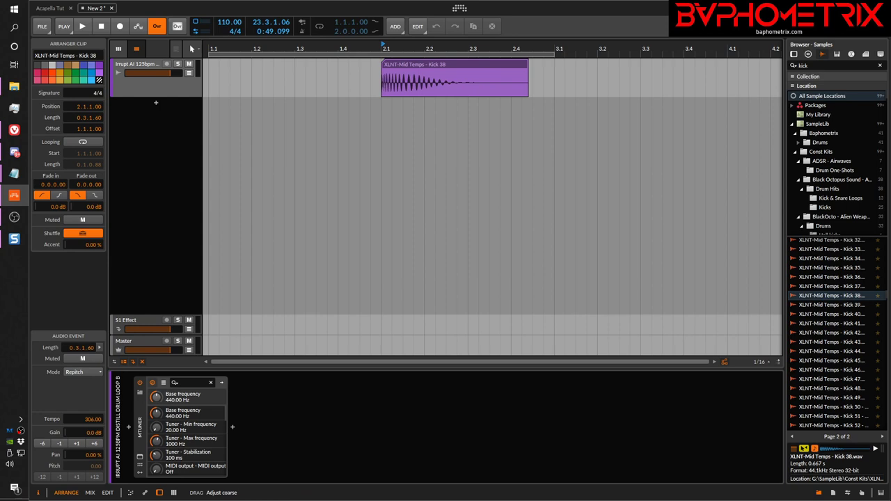
drag(91, 355, 92, 407)
drag(393, 49, 403, 122)
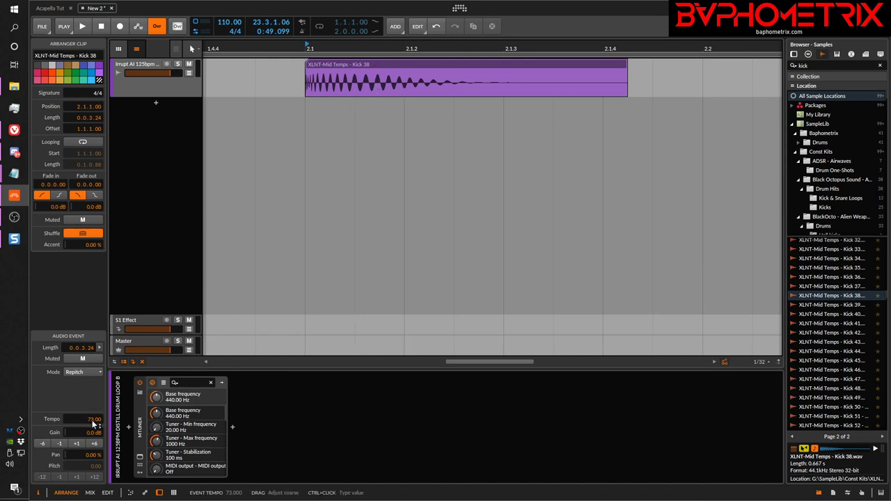
Vary the kick's event tempo through 158 and 101, settling on 90.
drag(95, 419, 95, 391)
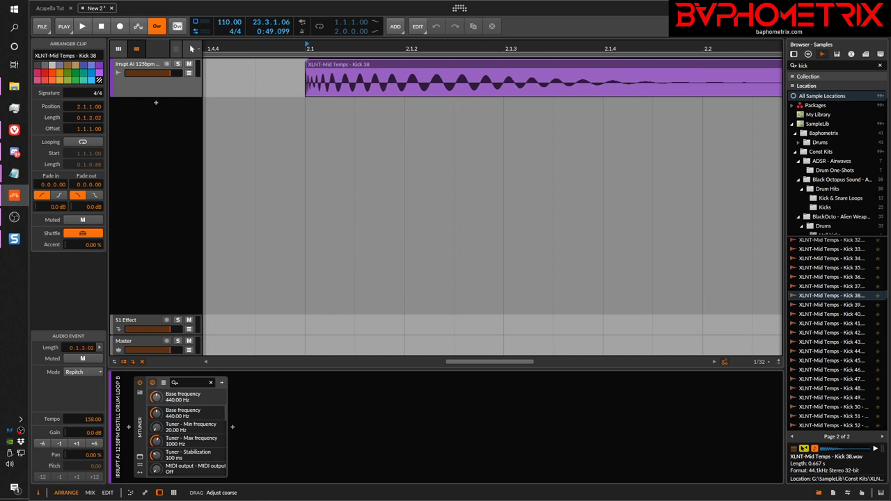
drag(95, 392, 95, 453)
drag(94, 419, 94, 393)
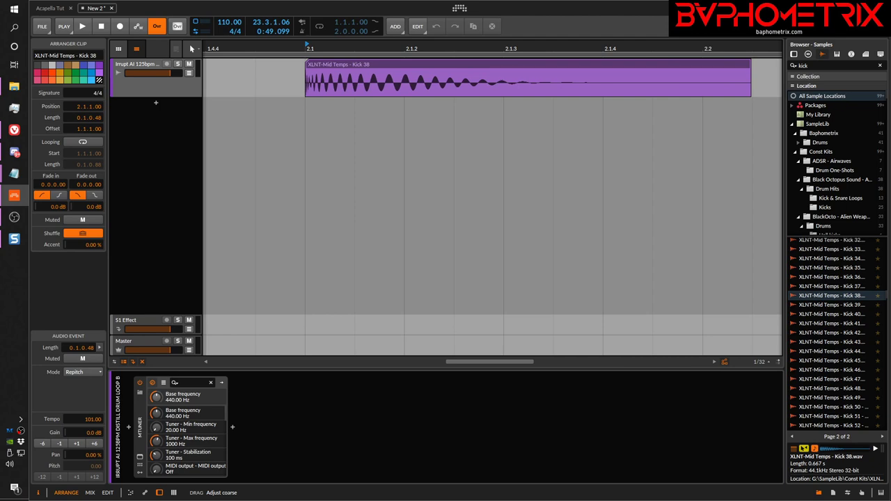
drag(94, 393, 94, 400)
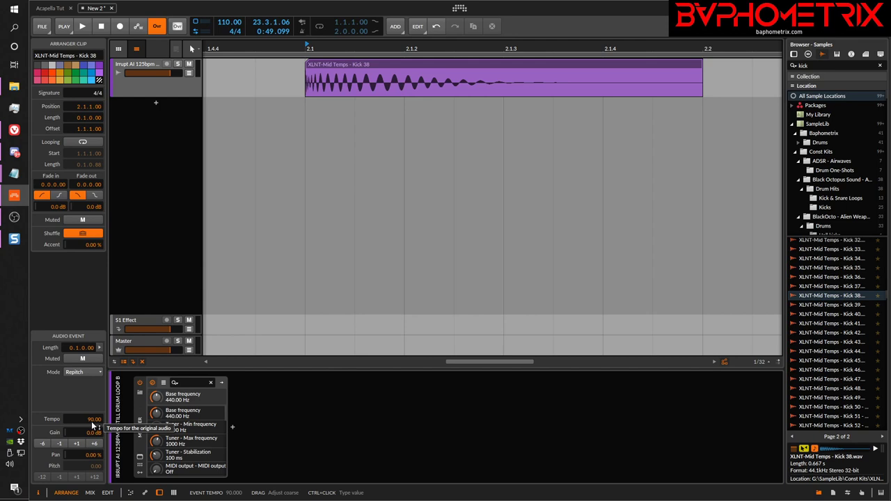
Review the Transpose screenshot in Snagit Editor, close it, and look through the kick's stretching modes without changing the selection.
click(14, 239)
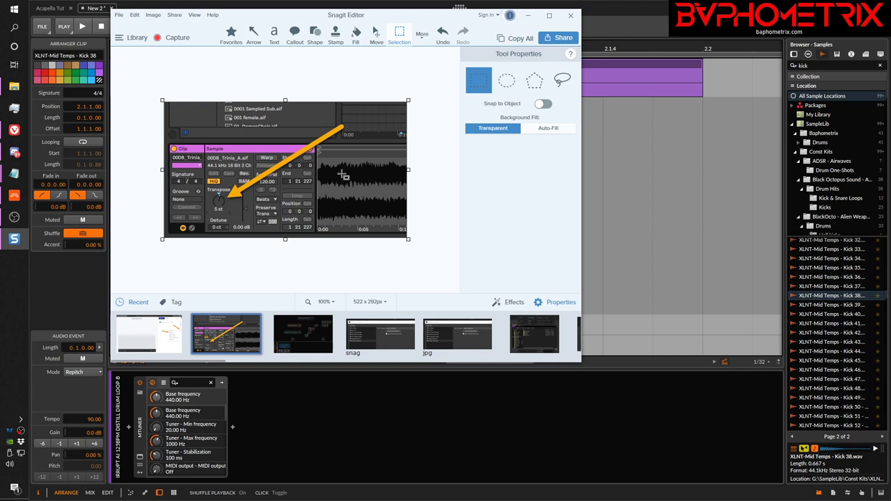
click(571, 15)
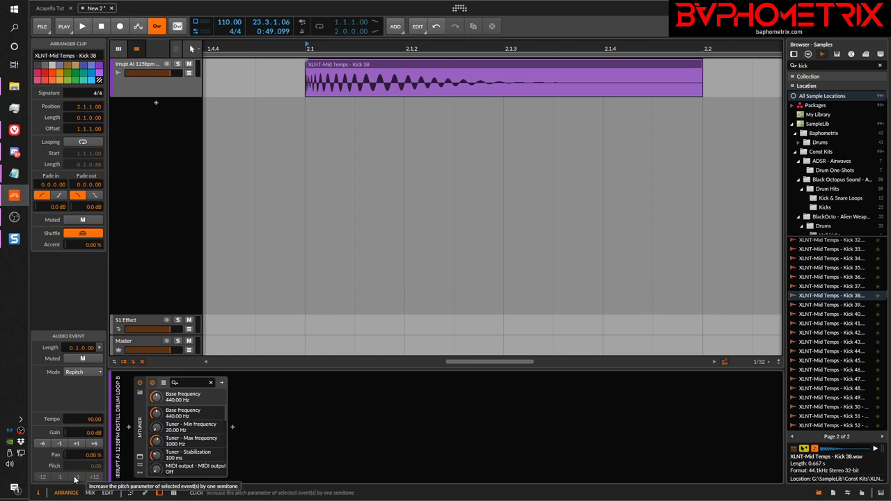
click(100, 371)
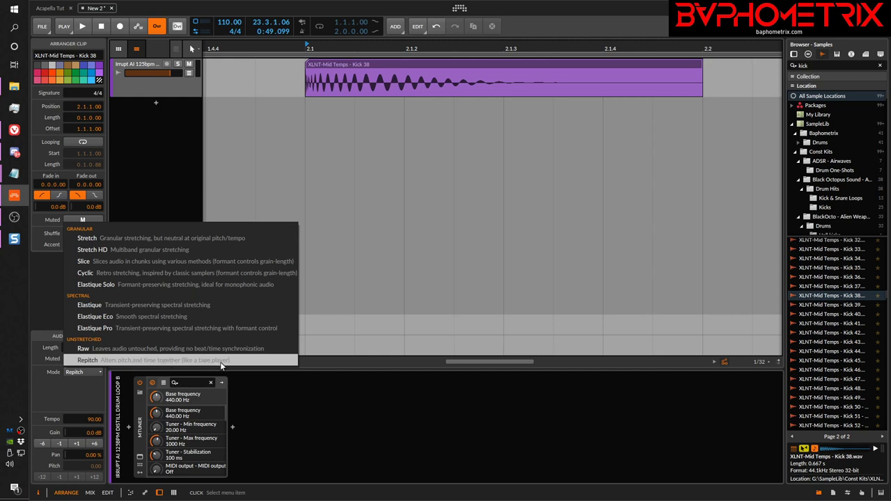
click(322, 452)
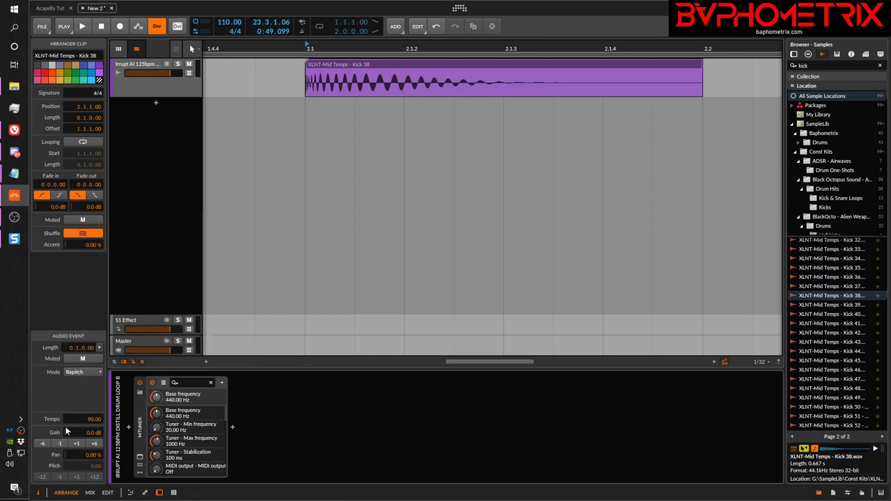
Set the kick's event tempo to 80 and briefly view the Transpose screenshot in Snagit Editor.
drag(92, 420, 76, 475)
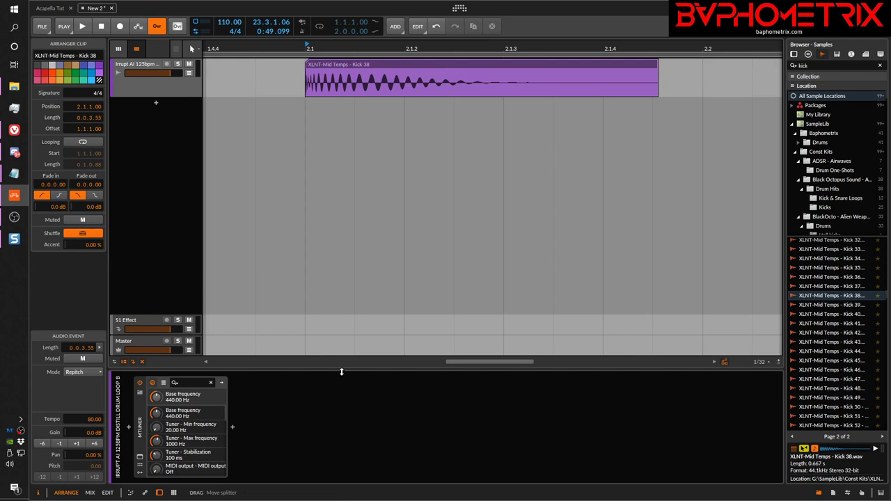
click(14, 239)
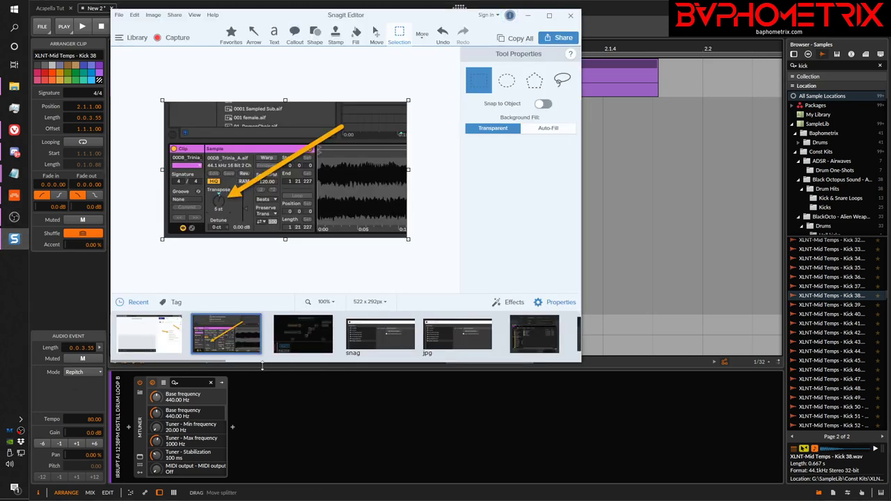
click(321, 406)
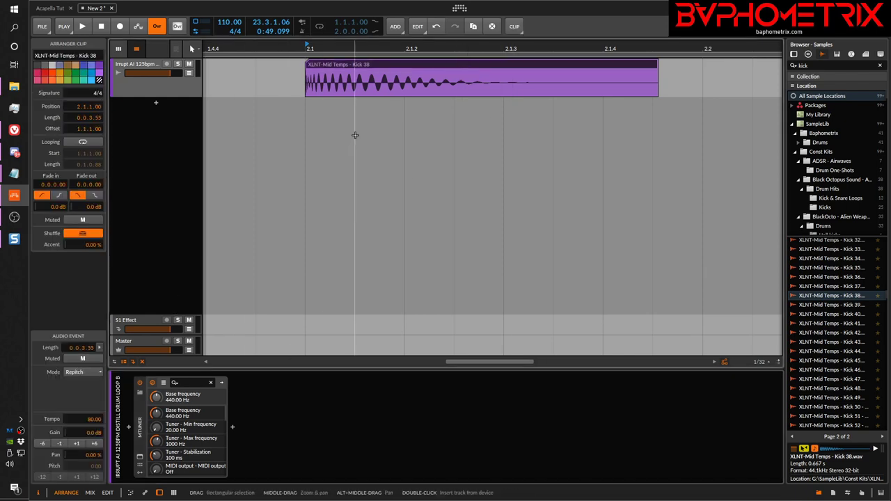
Open the Kick 38 clip in the detail editor and consult the Transpose screenshot in Snagit Editor again.
double_click(378, 65)
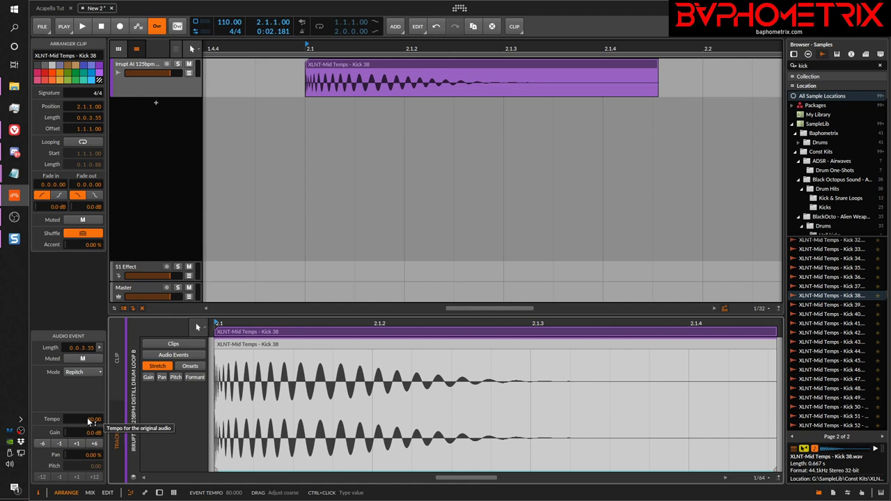
click(14, 239)
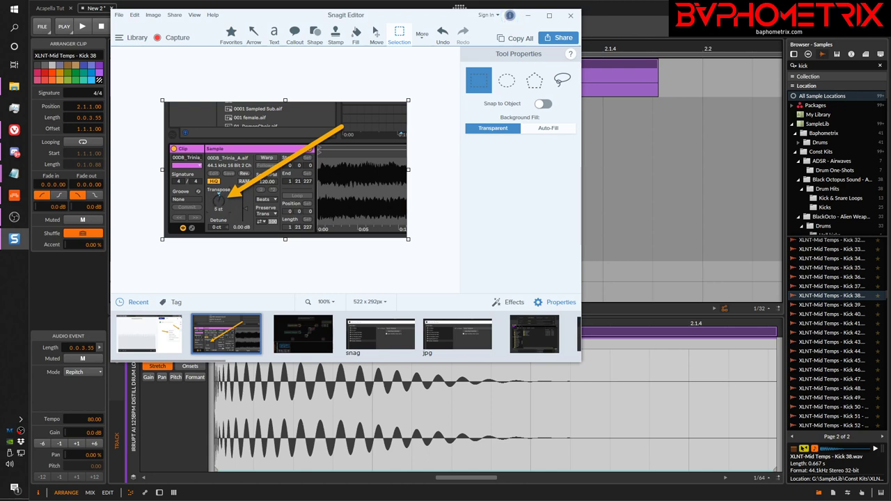
key(alt+Tab)
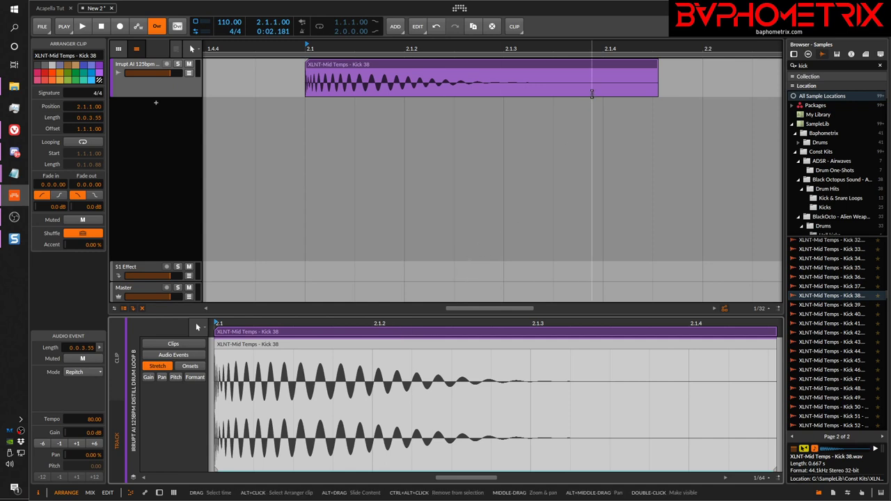
Search the browser's presets for "calcu" to find the Repitch Calculator.
click(810, 56)
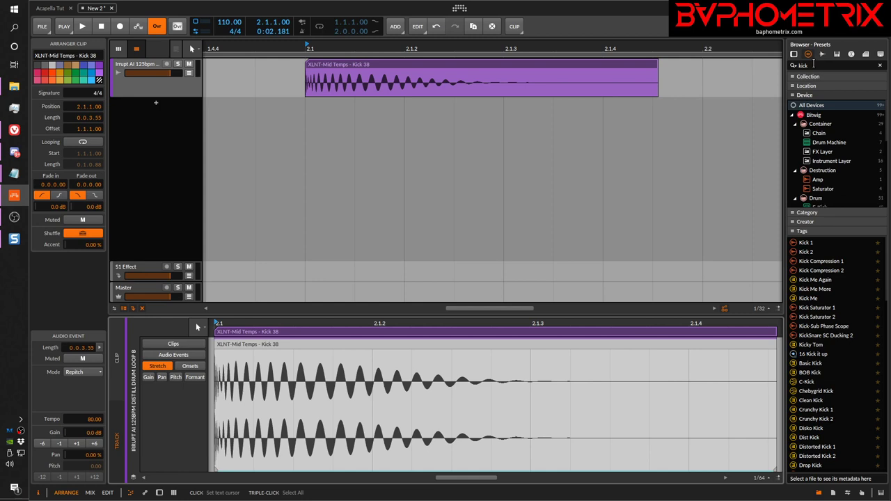
click(813, 64)
text(calcu)
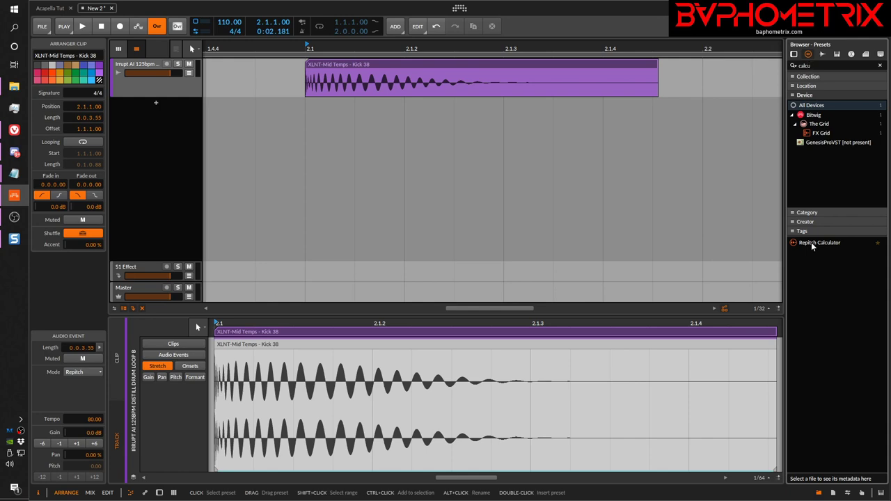
text(l)
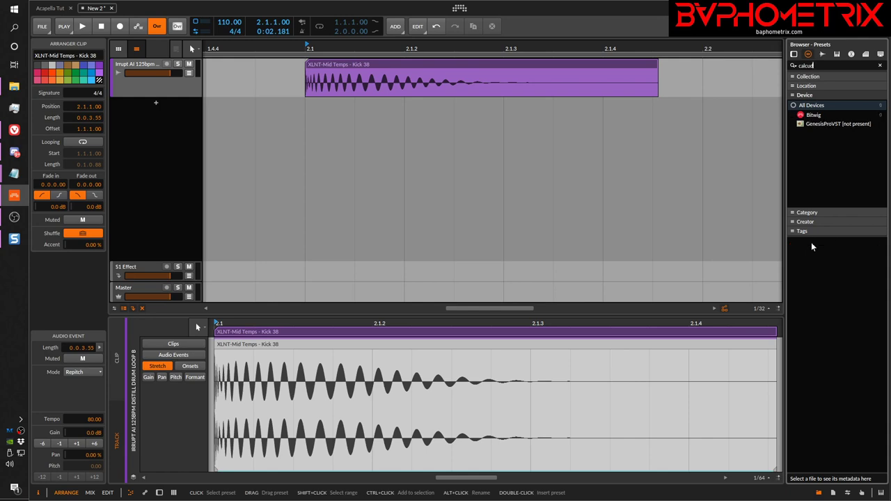
key(BackSpace)
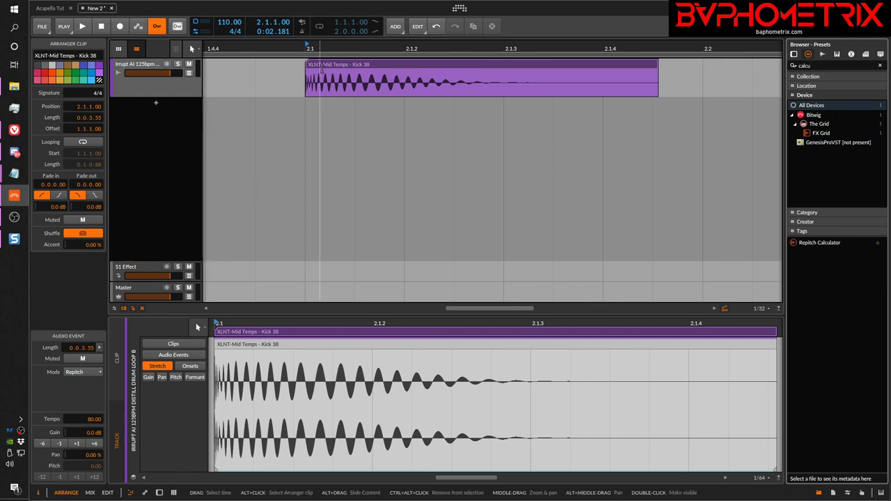
Replace the MTuner device on the Distill Drum Loop B track with the Repitch Calculator preset.
key(d)
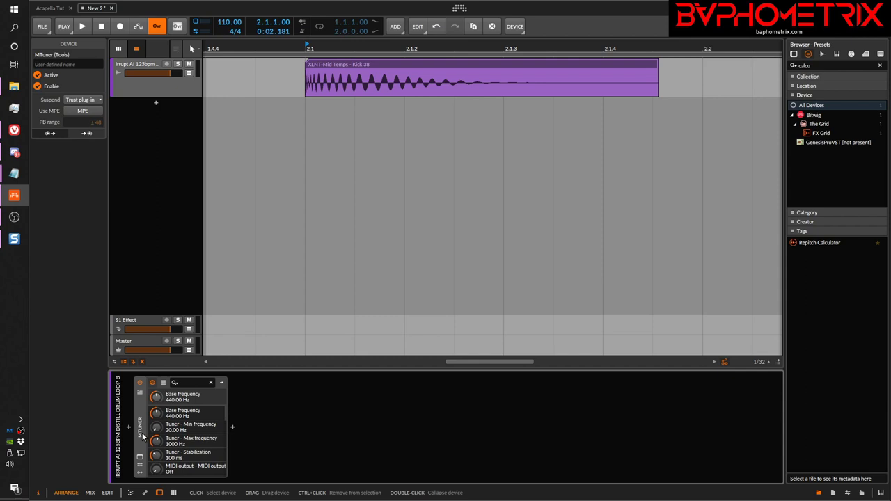
key(Delete)
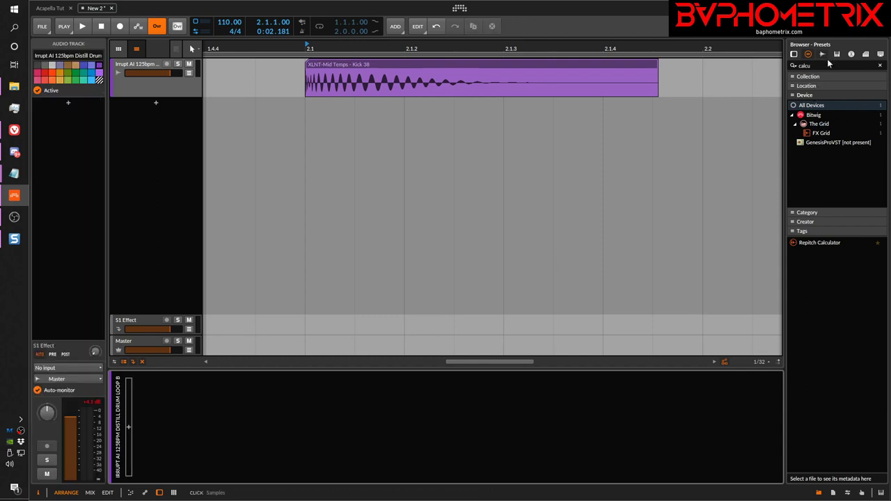
drag(810, 241, 577, 393)
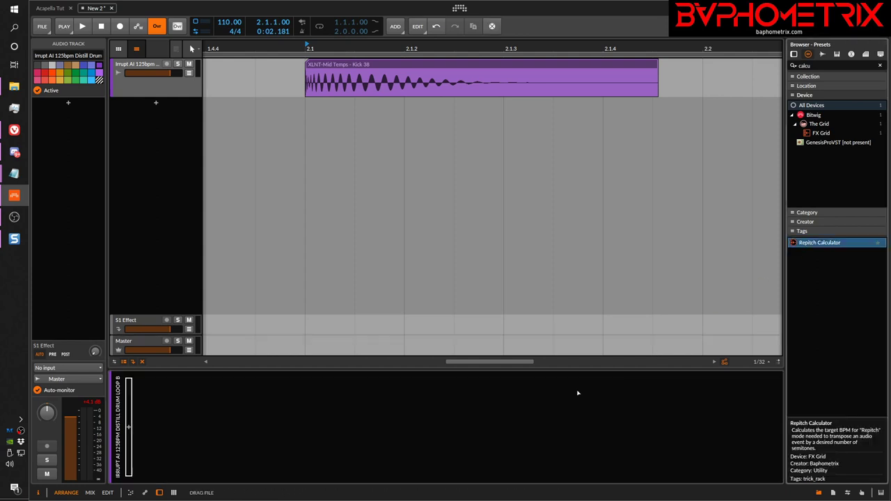
drag(373, 424, 368, 418)
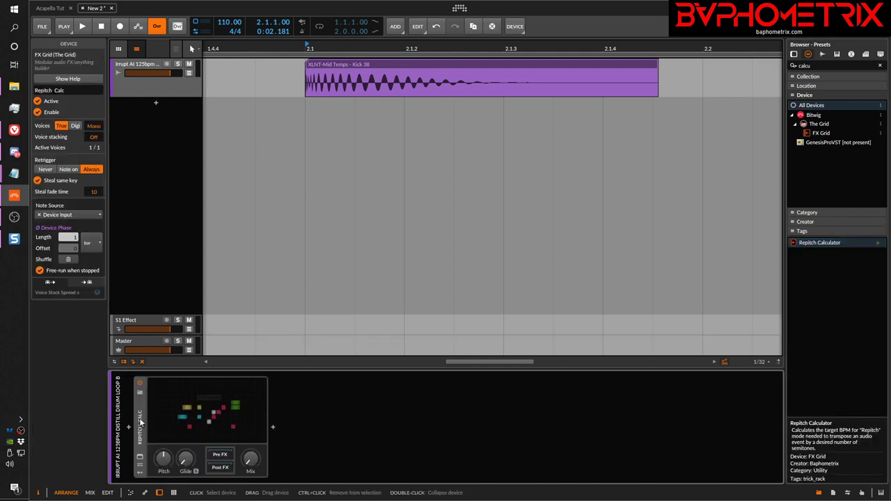
Open the Repitch Calculator patch in a floating window and show the Kick 38 clip in the detail editor behind it.
click(165, 413)
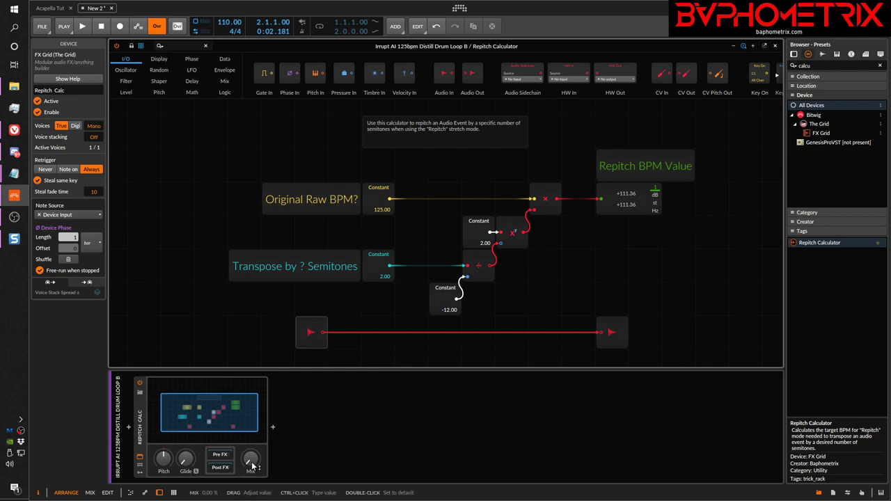
mouse_move(253, 465)
mouse_down()
mouse_move(253, 429)
mouse_move(252, 466)
mouse_up()
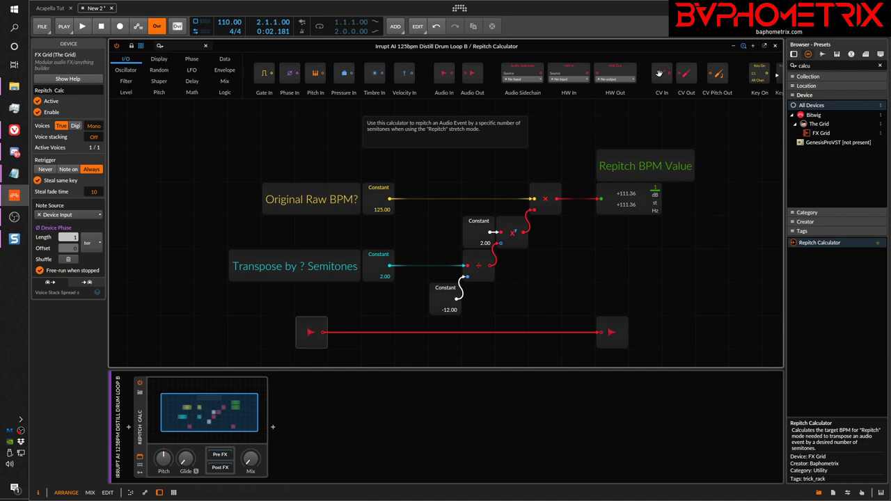
click(764, 49)
drag(554, 106, 714, 116)
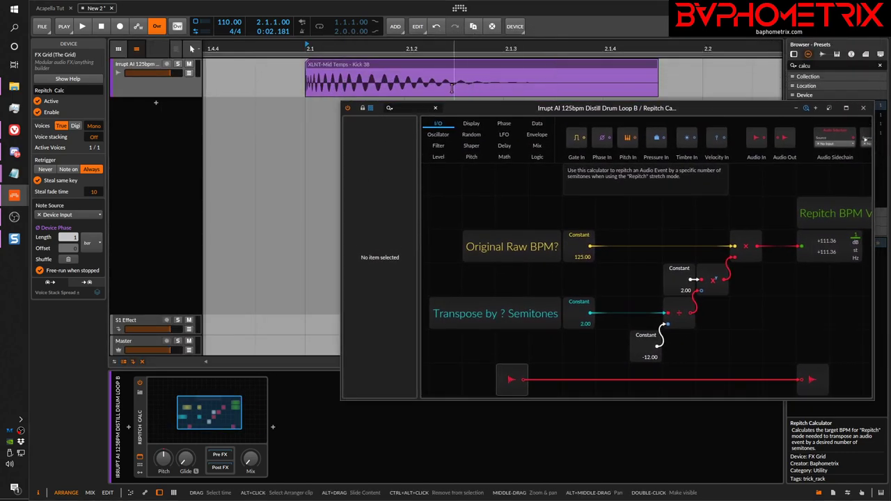
double_click(447, 65)
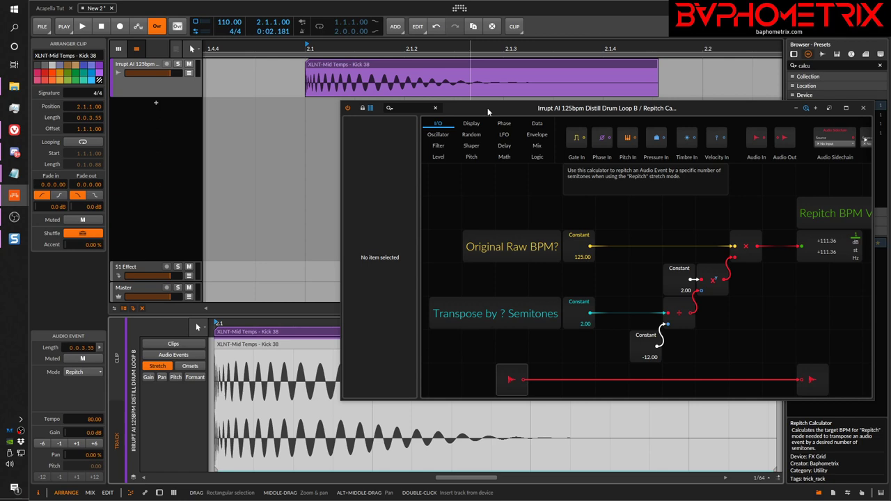
drag(488, 112, 306, 116)
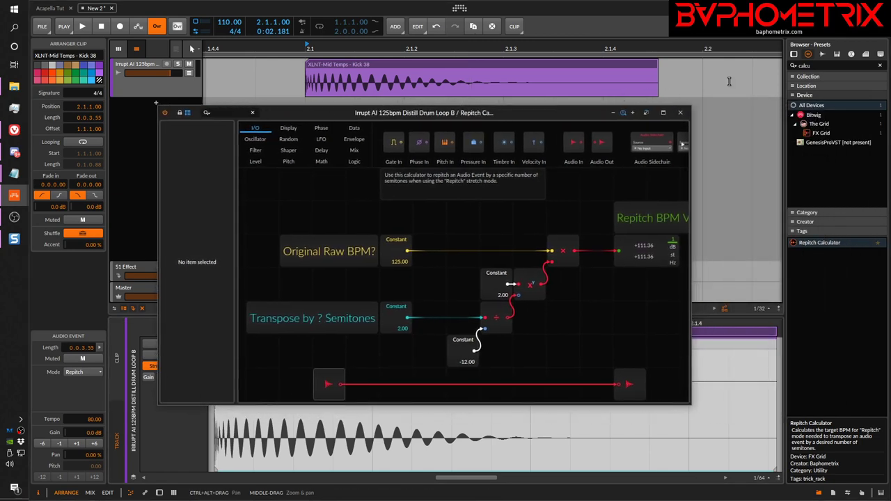
Search the browser's samples for "mid" and locate the XLNT-Mid Temps - Kick 38 sample.
click(822, 53)
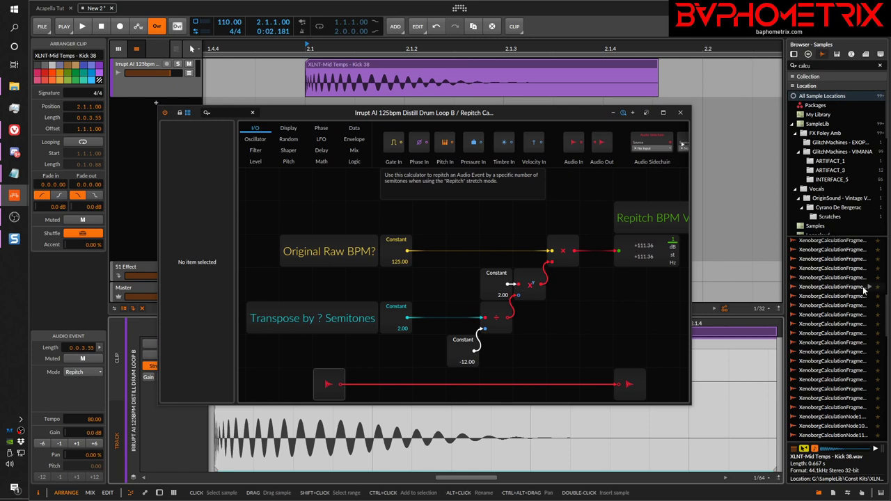
drag(887, 300, 882, 435)
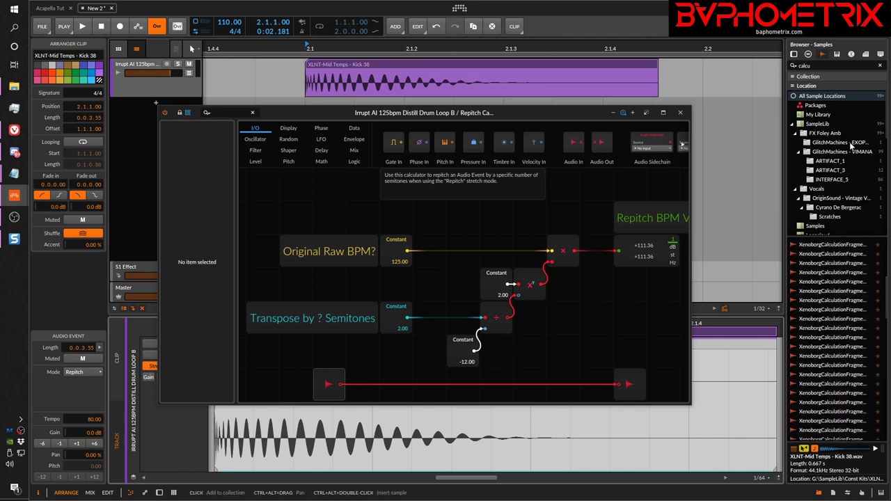
double_click(811, 64)
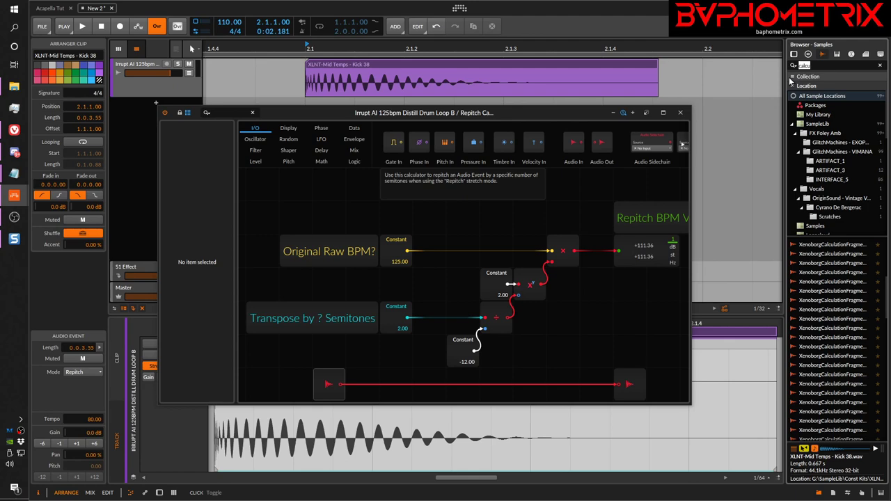
text(midtemps)
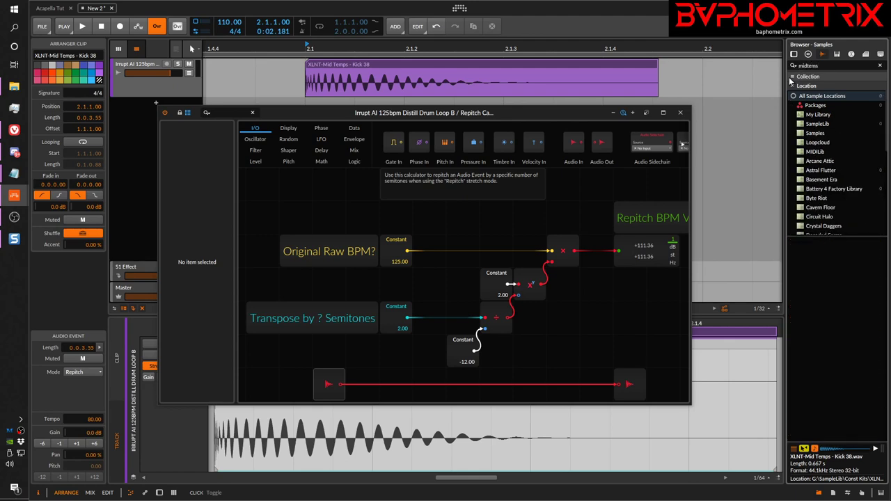
key(BackSpace)
text(\\)
key(BackSpace)
key(BackSpace)
key(BackSpace)
key(BackSpace)
key(BackSpace)
key(BackSpace)
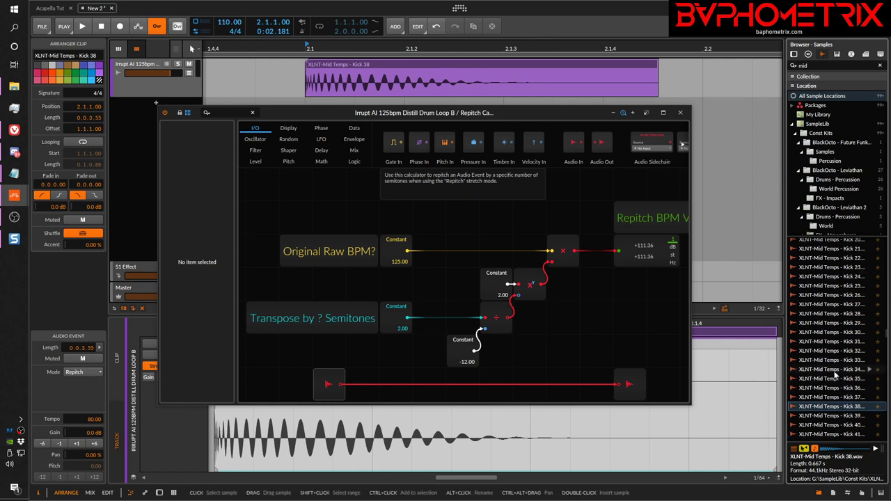
scroll(856, 411, down, 4)
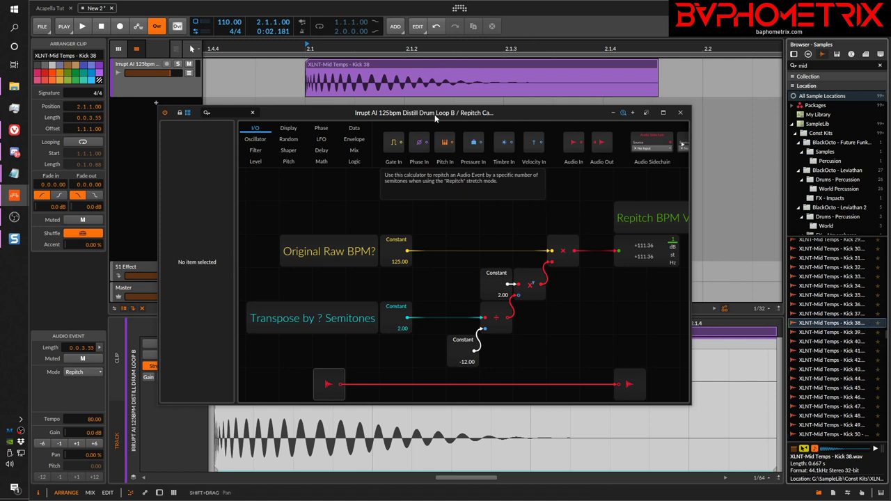
Replace the Kick 38 clip at 2.1 with a fresh copy of the sample and trim its end to a length of 0.0.3.50.
click(417, 63)
key(Delete)
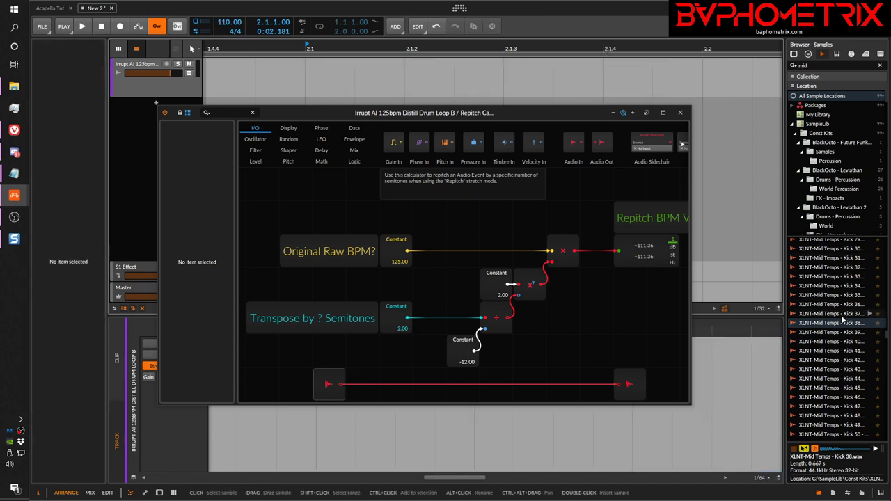
drag(836, 323, 401, 66)
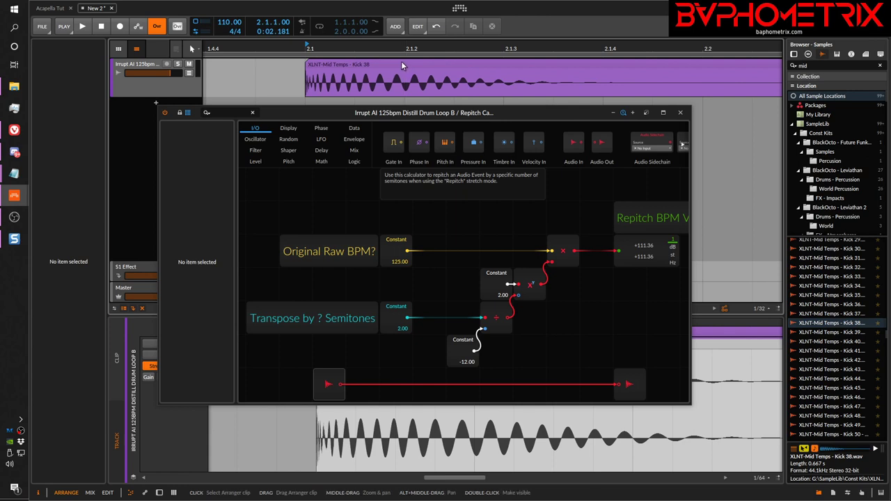
scroll(589, 48, down, 3)
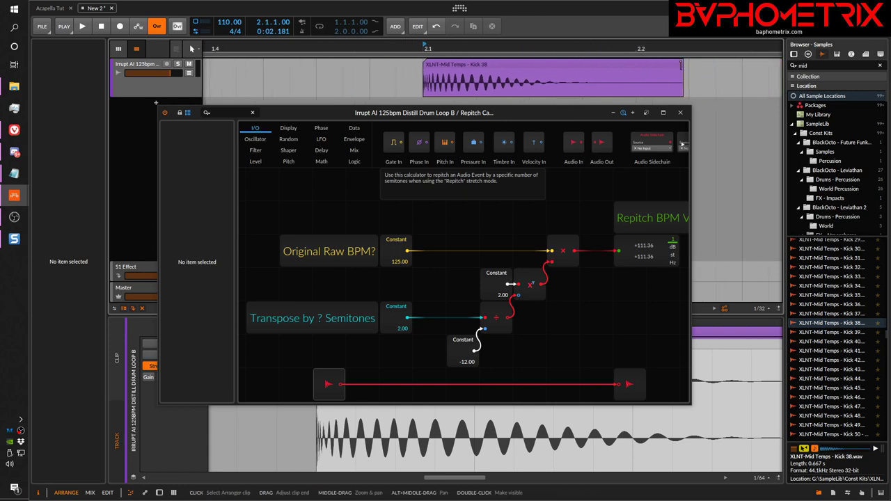
drag(679, 59, 607, 64)
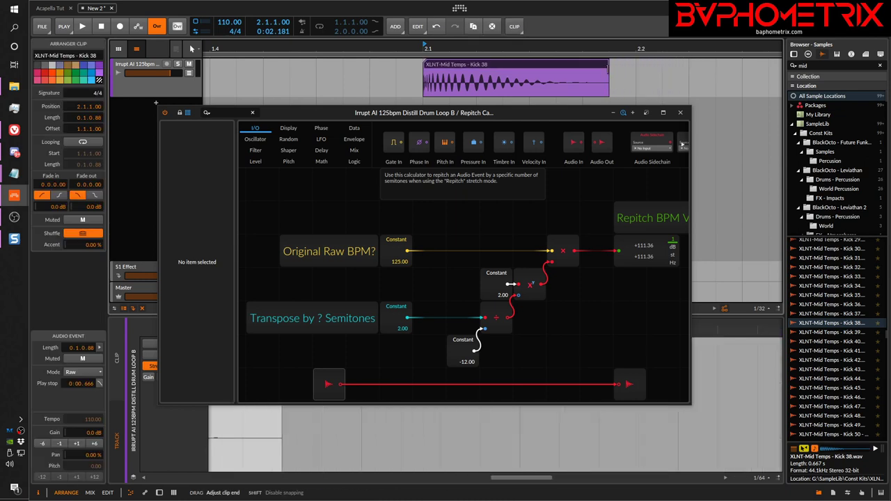
Set the new Kick 38 audio event's stretch mode to Repitch.
click(450, 83)
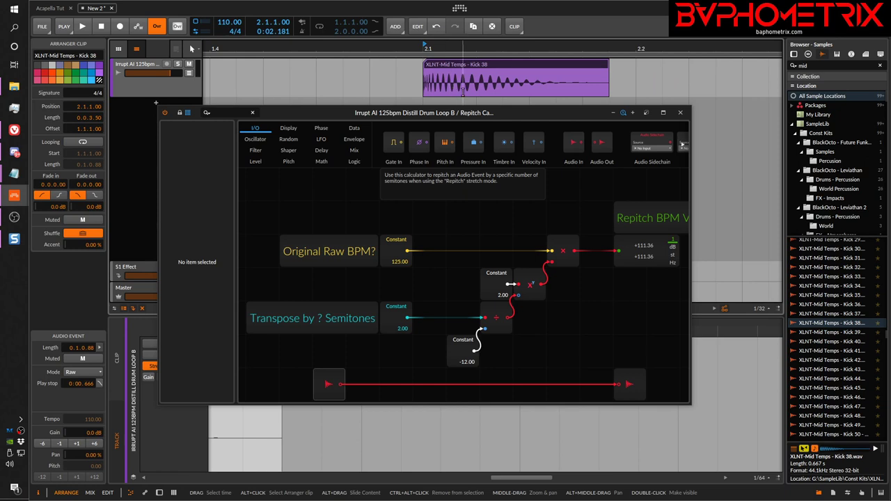
click(90, 370)
click(91, 408)
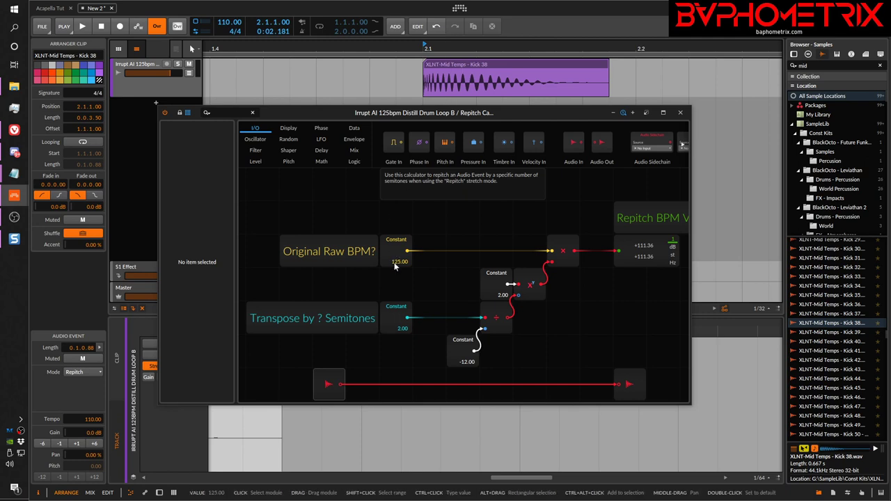
In the Repitch Calculator, set the original raw BPM to 110 and the transposition to -2 semitones.
mouse_move(394, 266)
mouse_down()
mouse_move(399, 278)
mouse_move(399, 244)
mouse_move(399, 273)
mouse_up()
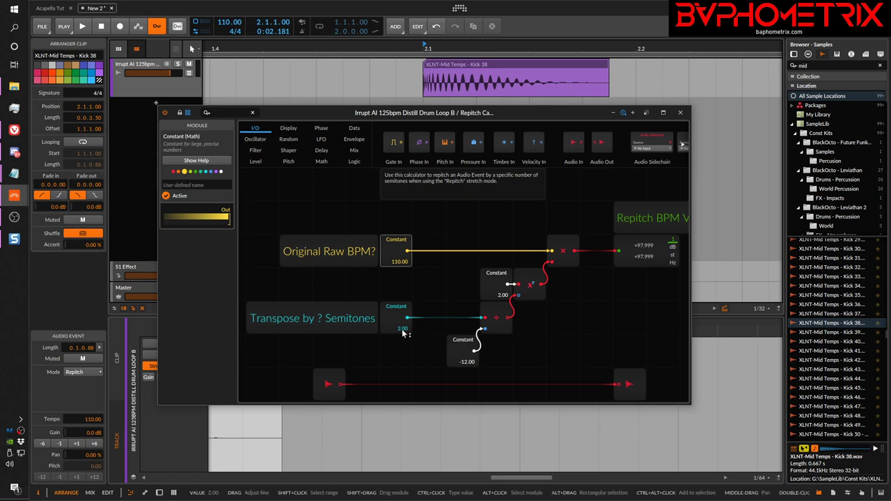
drag(404, 333, 404, 343)
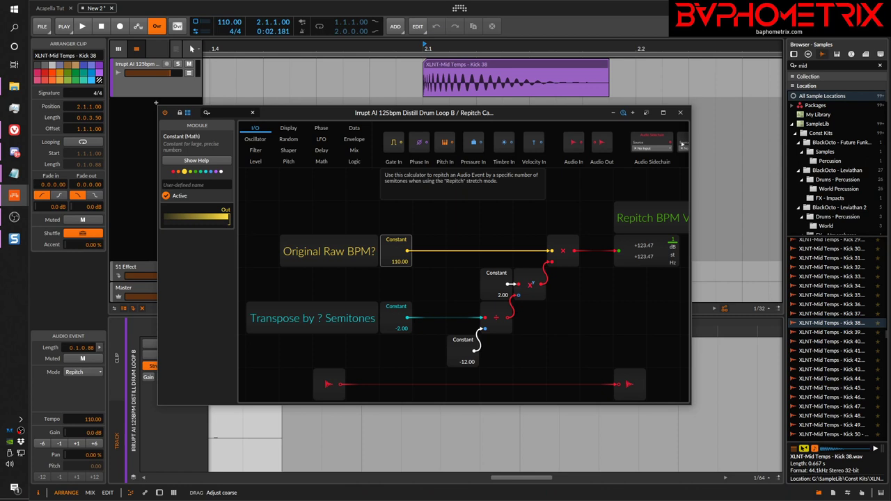
drag(403, 343, 404, 343)
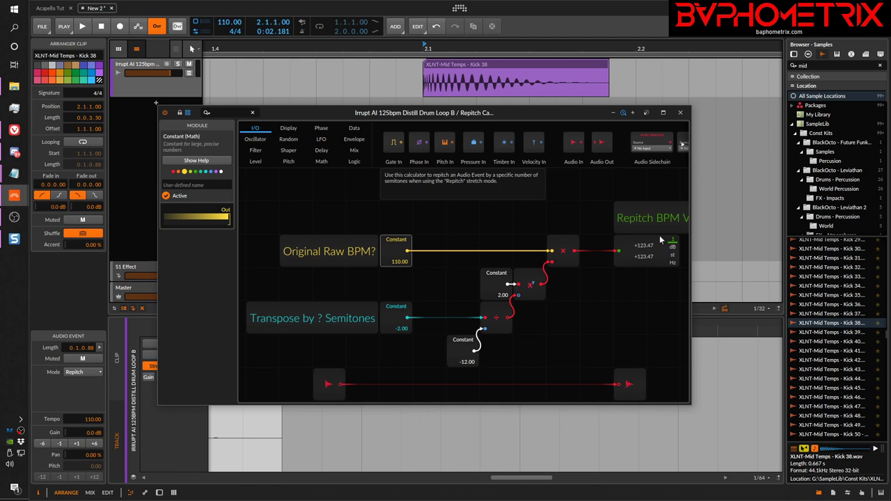
Set the kick's event tempo to 123.47 and play the clip to hear the repitched kick.
double_click(90, 420)
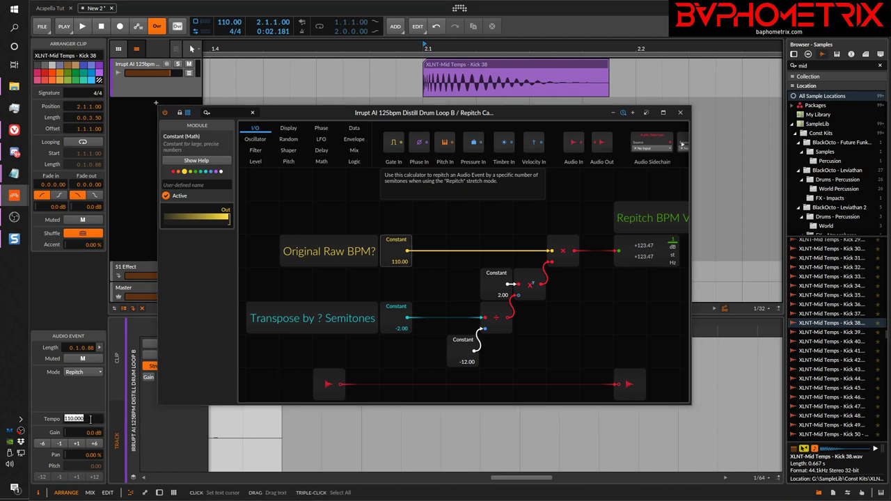
text(123.47)
key(Return)
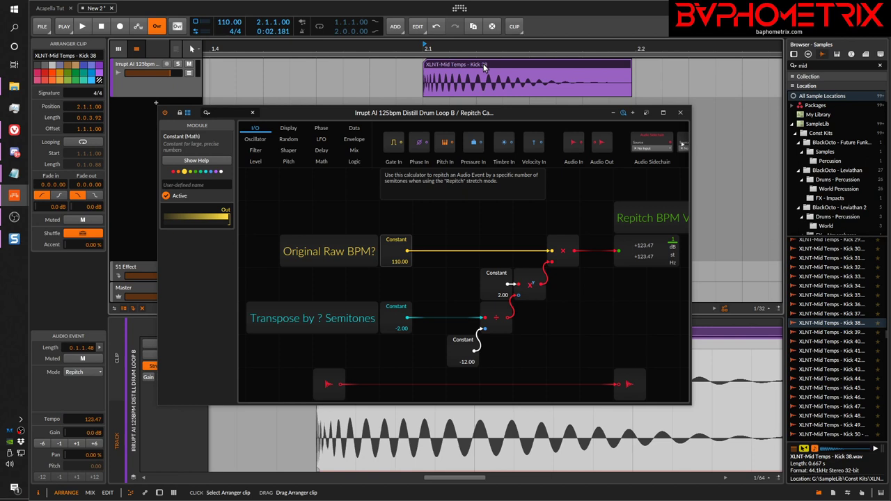
key(space)
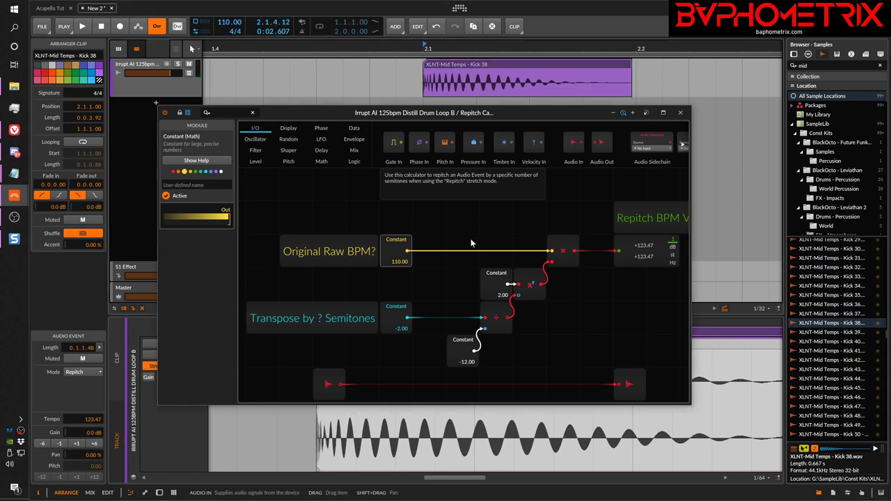
Dock the Repitch Calculator patch back into the main window and insert MTuner after it in the device chain.
click(646, 112)
key(d)
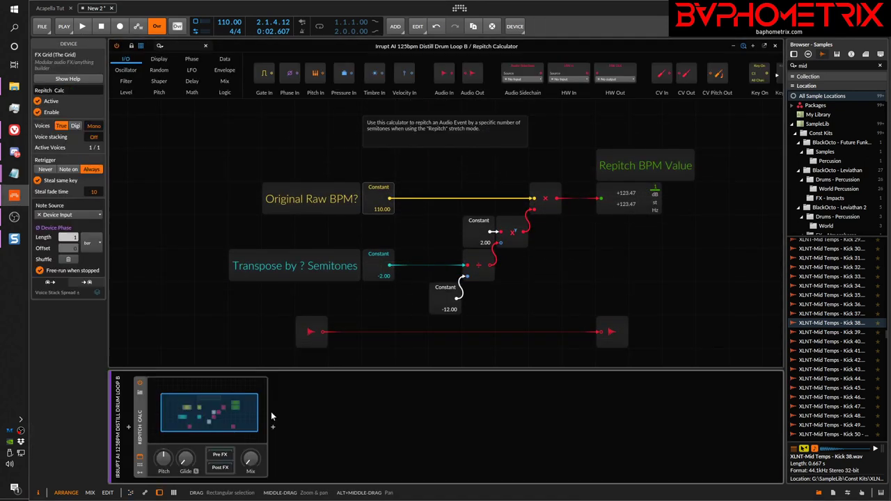
click(273, 427)
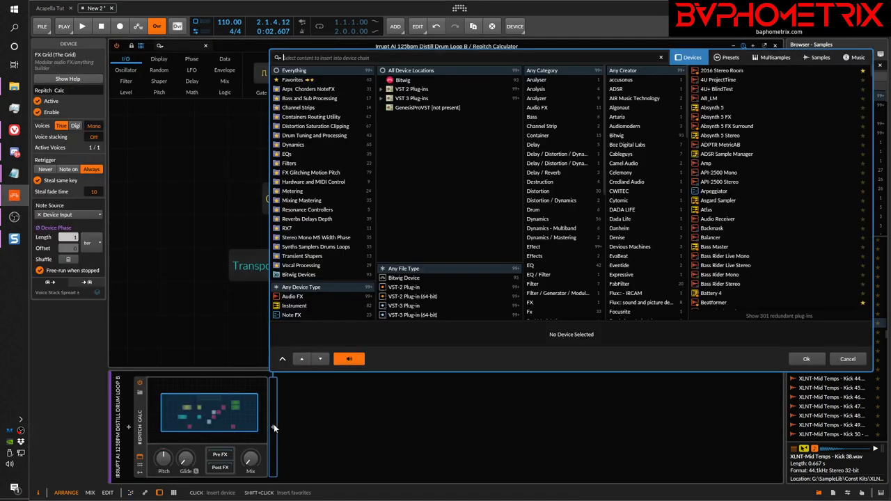
text(mtun)
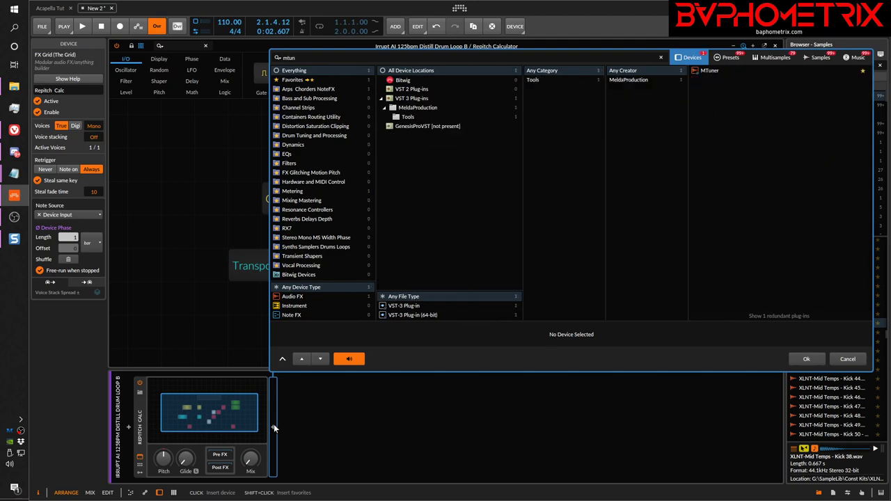
key(Return)
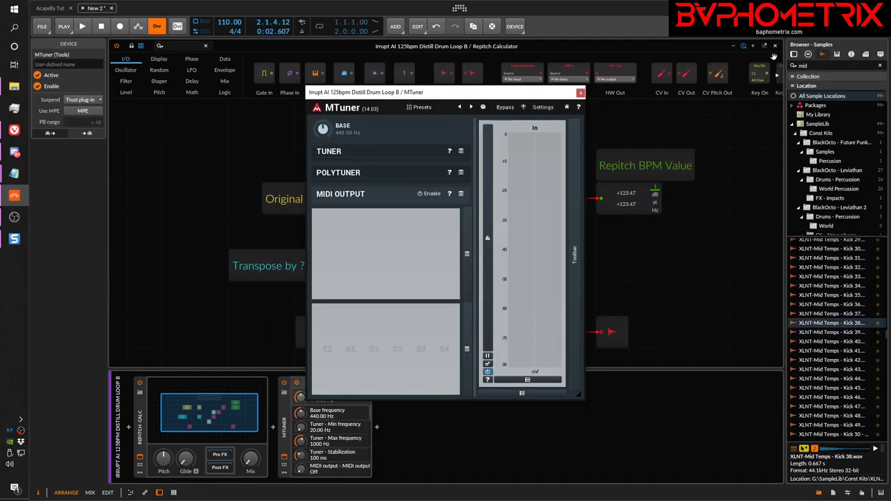
Close the Repitch Calculator patch, then collapse MTuner's meters and move its window clear of the kick waveform.
click(775, 46)
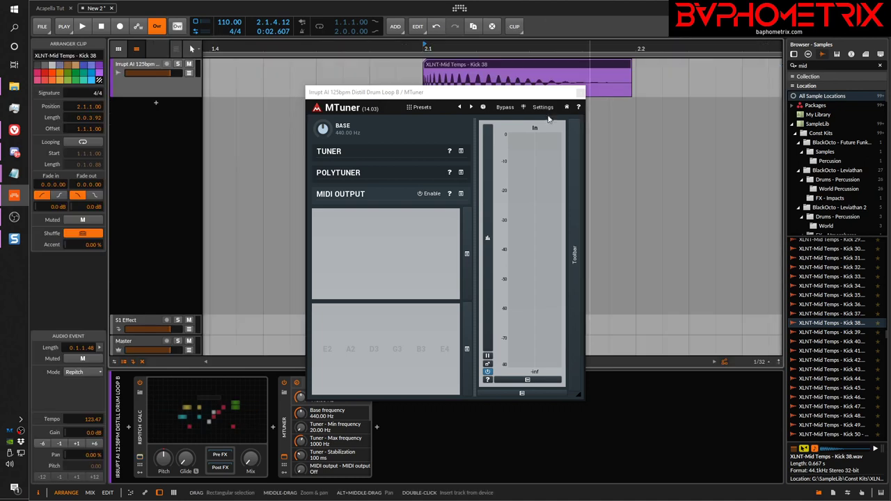
click(520, 394)
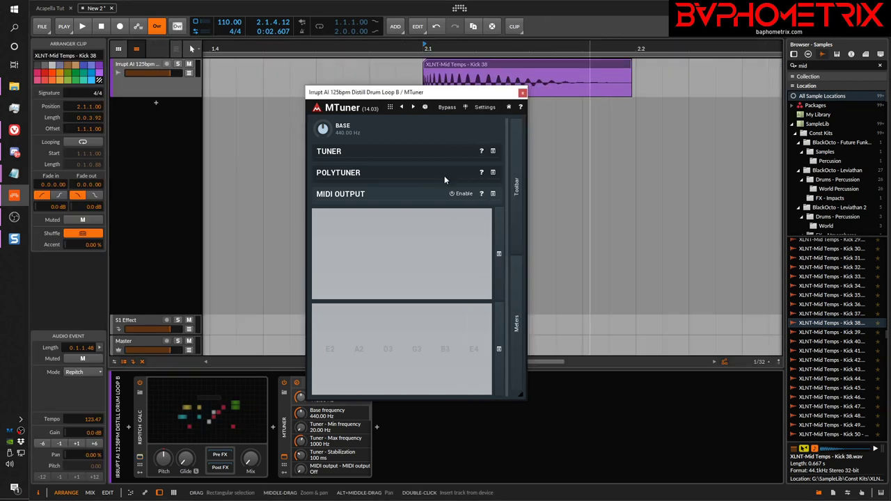
drag(440, 92, 581, 134)
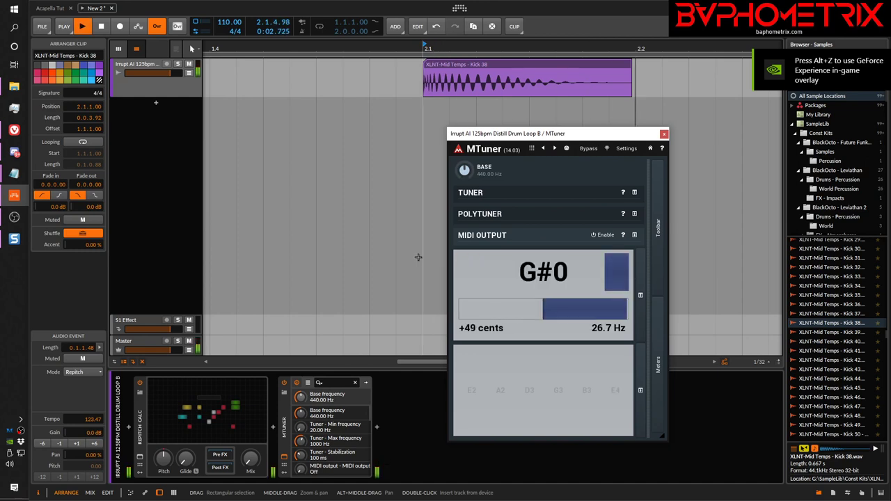
Play the Kick 38 clip repeatedly to check its pitch in MTuner.
key(space)
key(space)
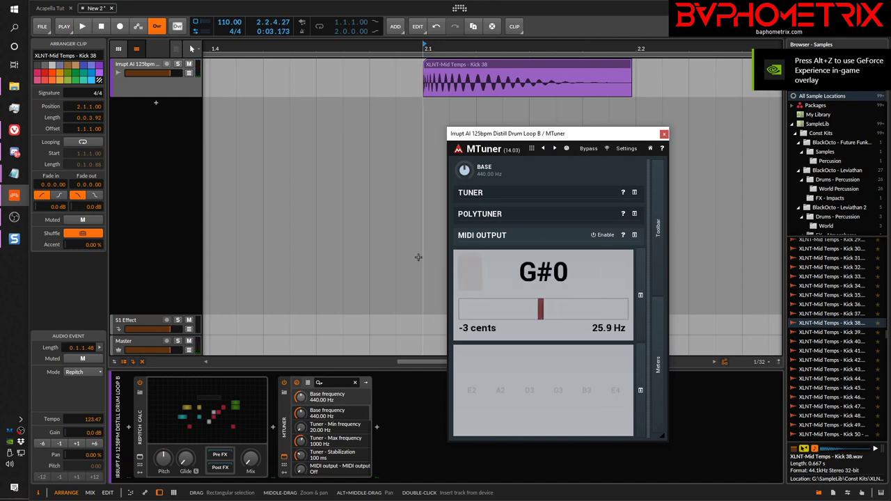
key(space)
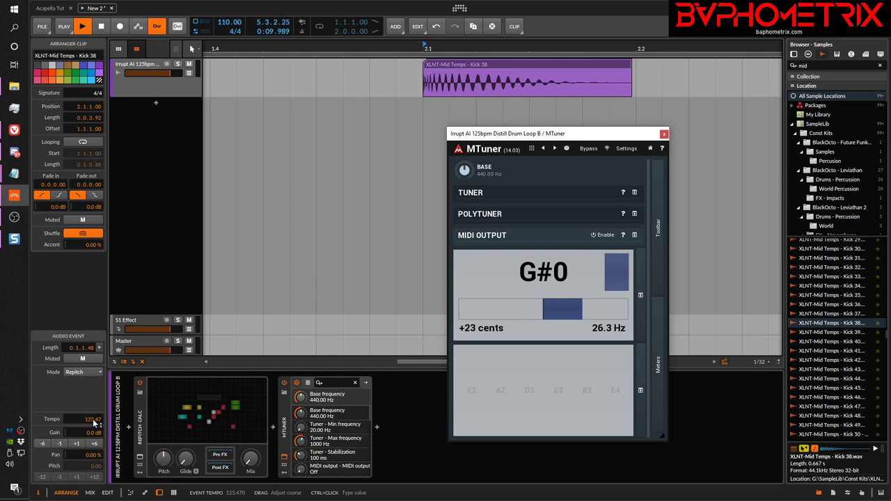
Fine-tune the kick's event tempo to 123.66 and replay the clip to check its pitch in MTuner.
key(shift)
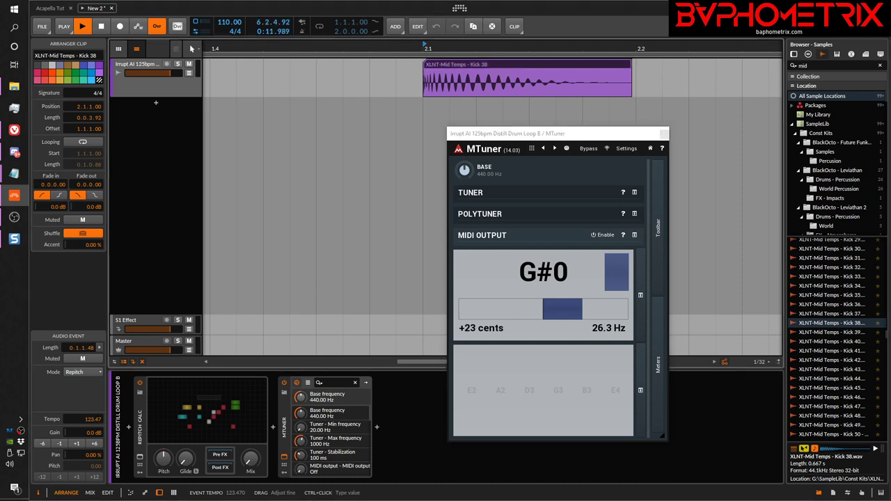
drag(98, 424, 98, 427)
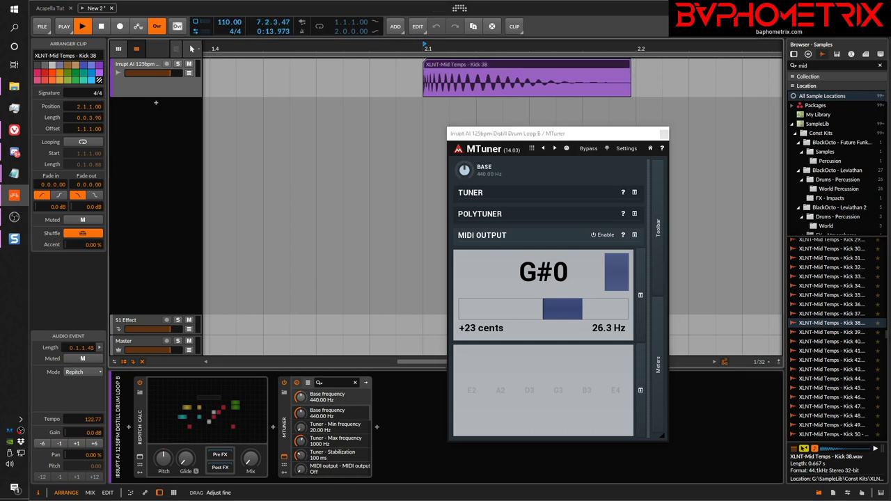
drag(98, 426, 99, 425)
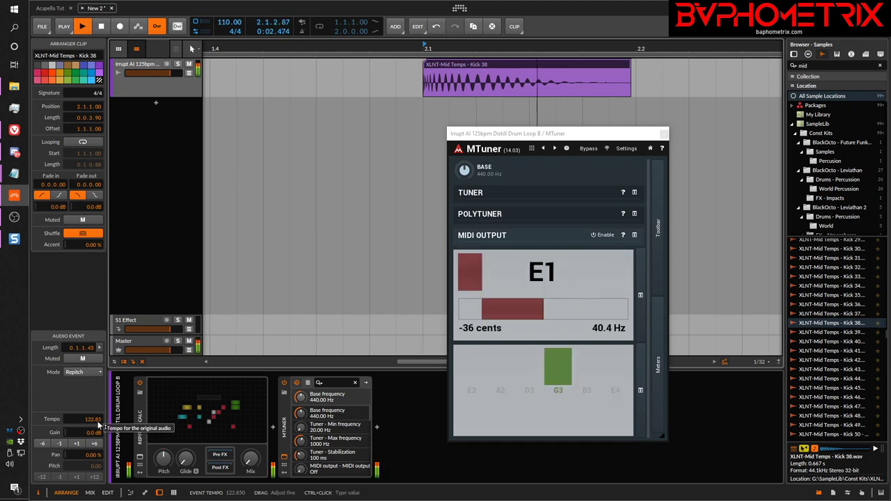
drag(100, 418, 100, 412)
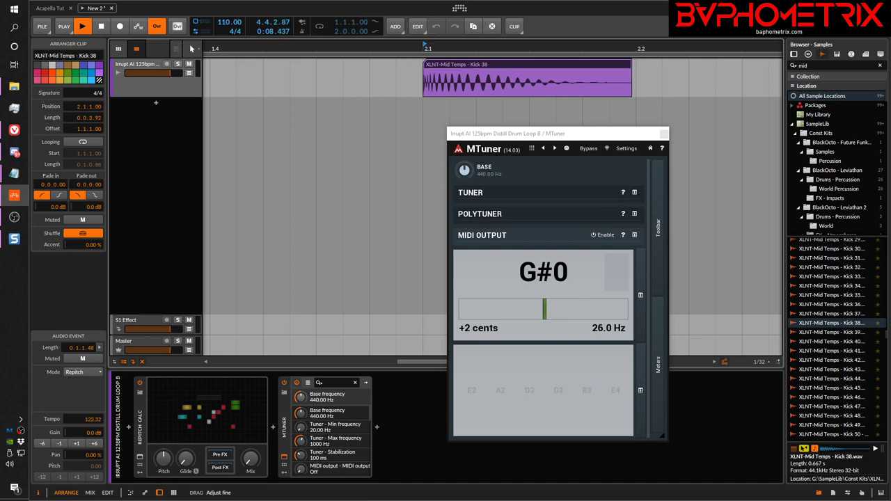
drag(99, 421, 99, 421)
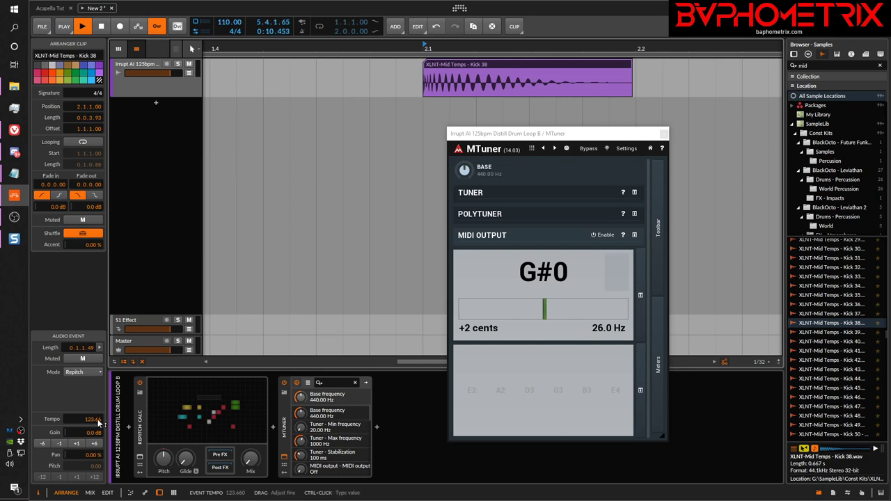
key(space)
key(space)
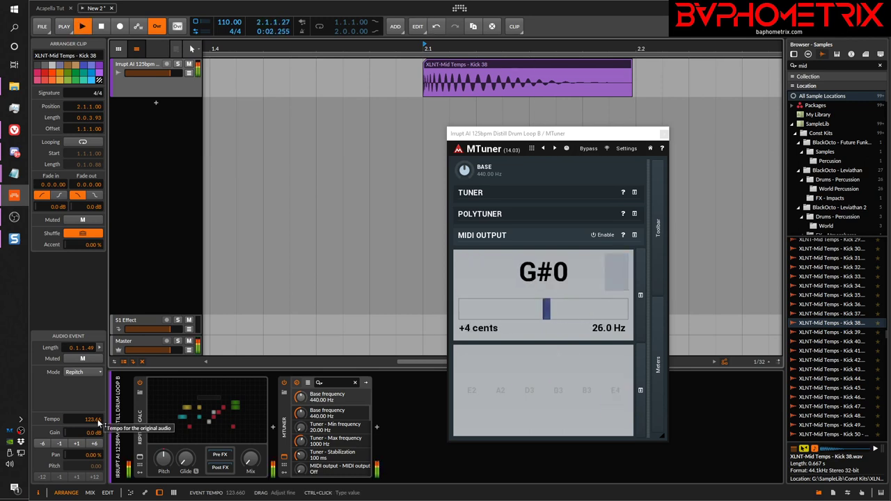
Raise the kick's event tempo in stages to 127.38, checking the pitch in MTuner during playback.
drag(99, 420, 99, 422)
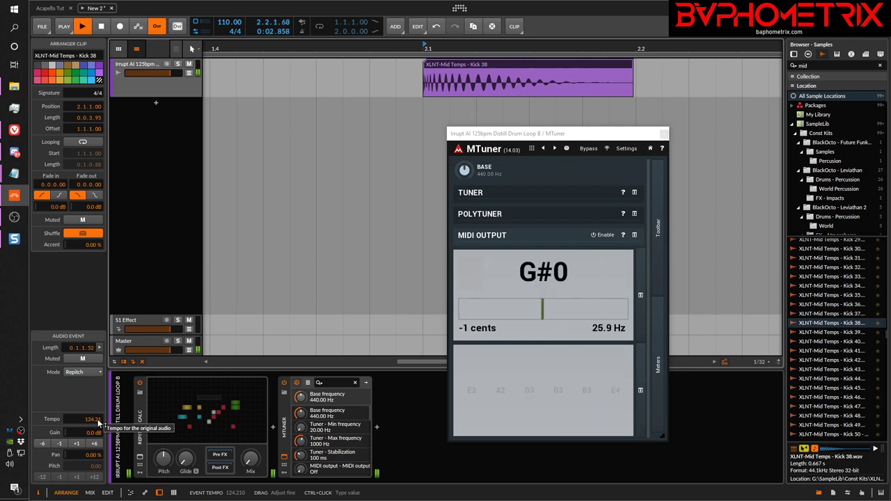
scroll(89, 422, up, 1)
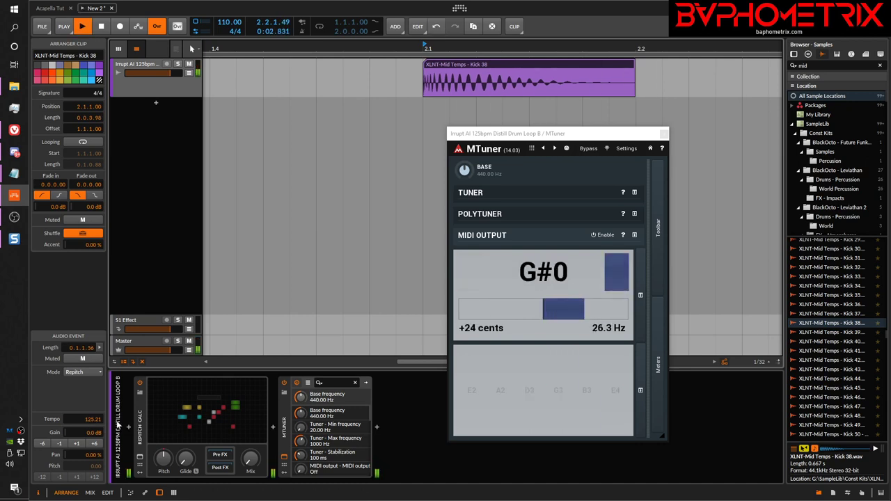
drag(100, 422, 99, 423)
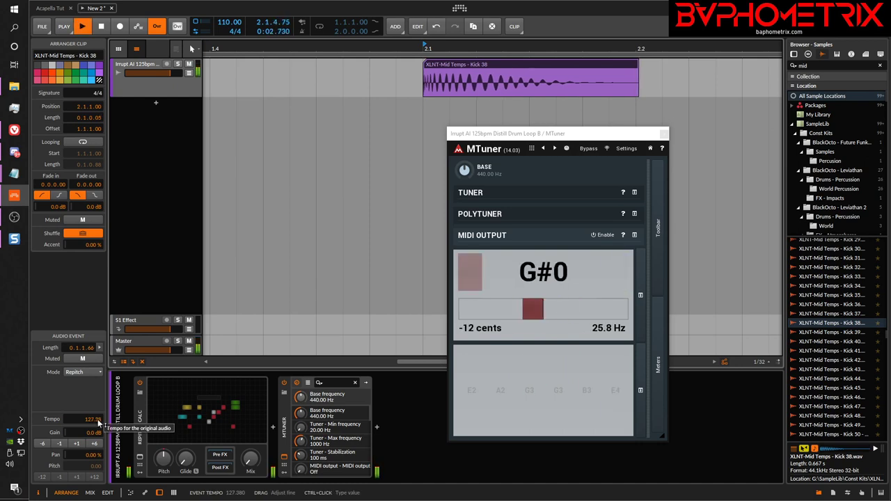
key(space)
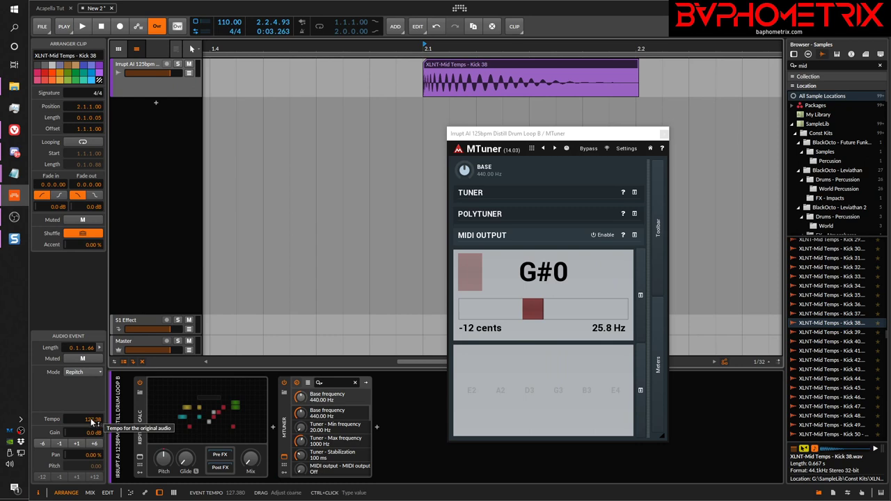
Lower the kick's event tempo in stages to 111.38 while playing the clip to compare its pitch.
mouse_move(92, 422)
mouse_down()
mouse_move(92, 435)
mouse_move(92, 423)
mouse_up()
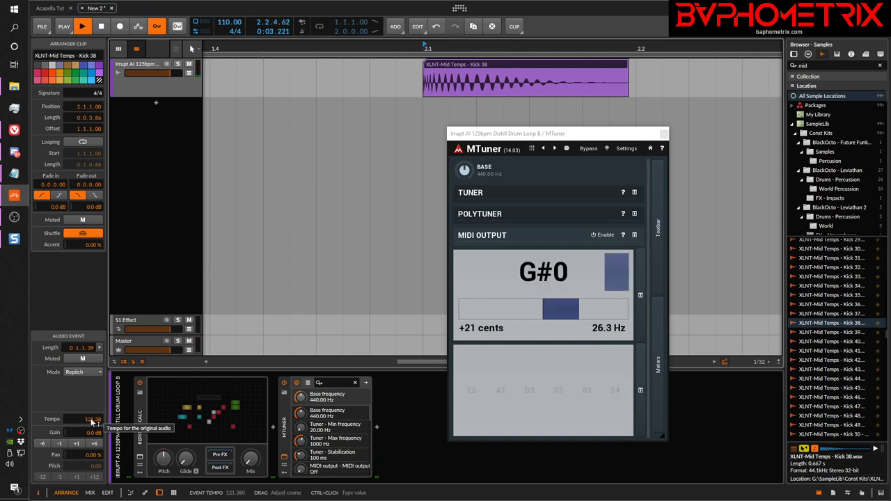
drag(93, 423, 93, 423)
key(space)
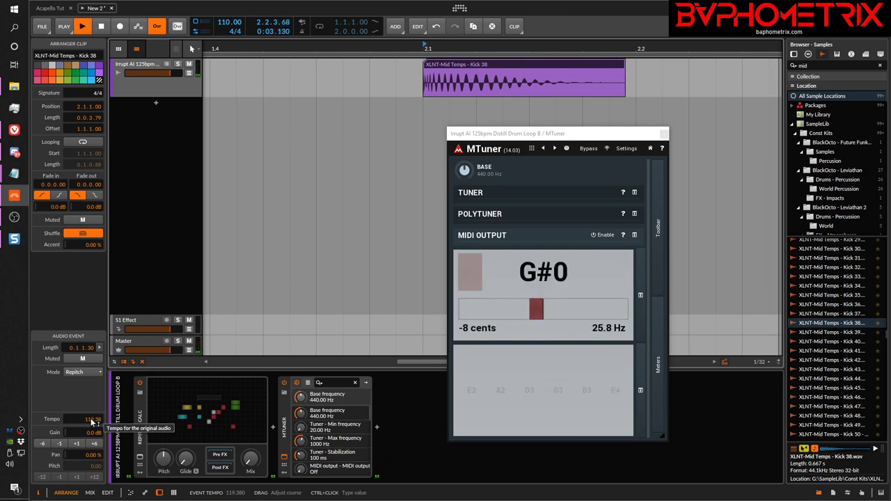
mouse_move(92, 422)
mouse_down()
mouse_move(92, 437)
mouse_move(93, 423)
mouse_up()
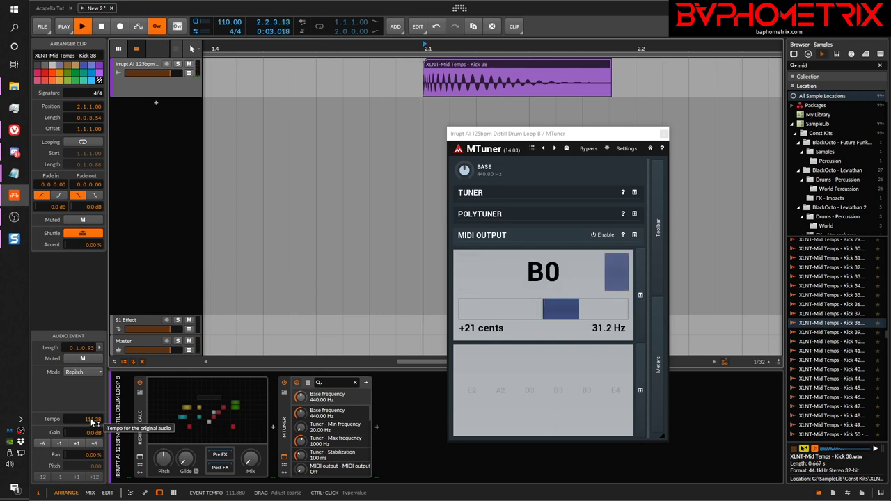
Bring the kick's event tempo up to 113.54 and replay the clip to check its pitch in MTuner.
drag(92, 423, 91, 422)
key(space)
key(space)
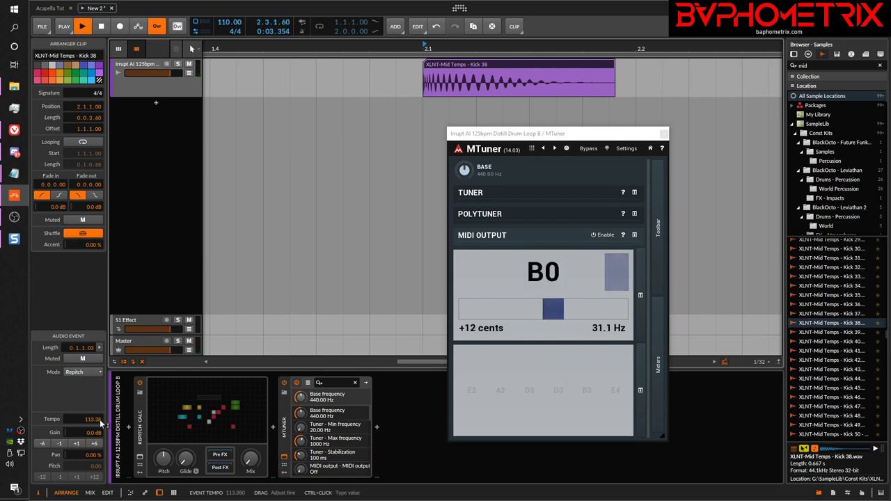
drag(99, 423, 99, 426)
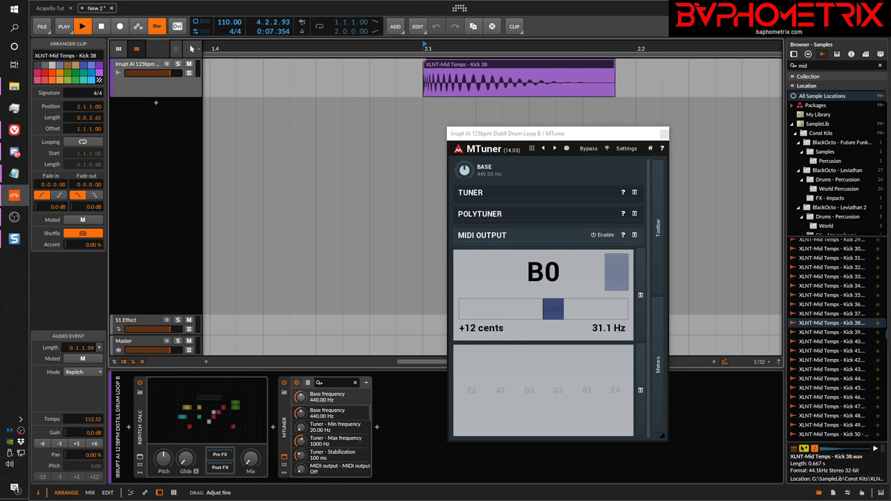
key(space)
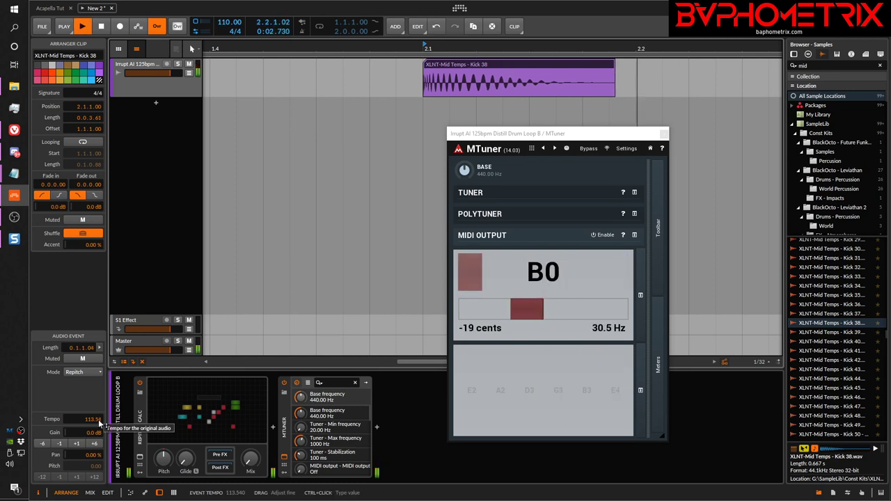
key(space)
Increase the kick's event tempo gradually to 115.91 and play the clip to check the tuning.
drag(98, 419, 99, 417)
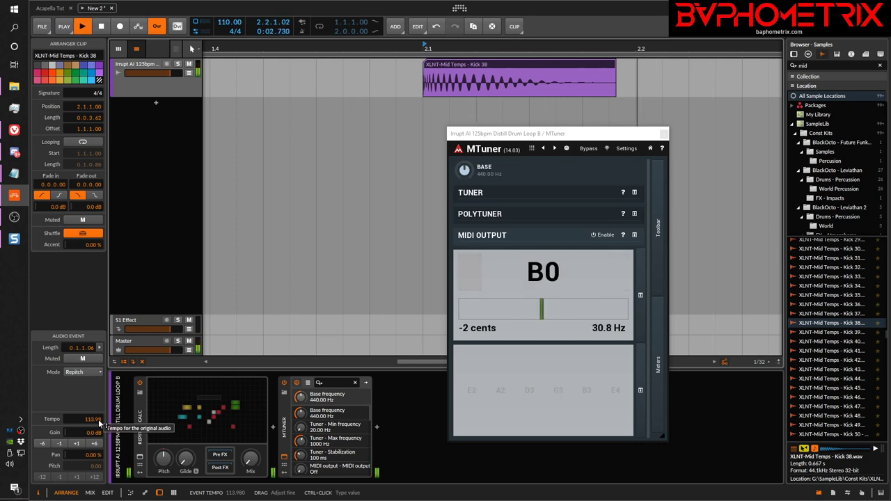
drag(99, 422, 99, 421)
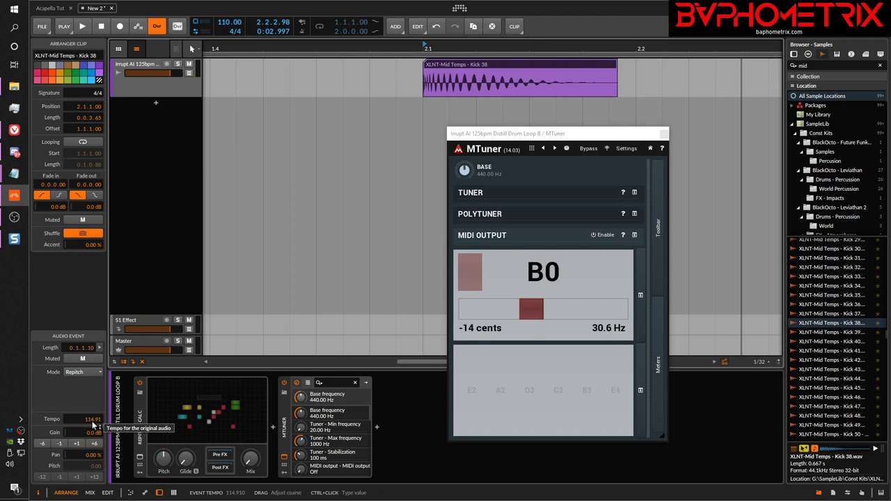
drag(99, 421, 91, 424)
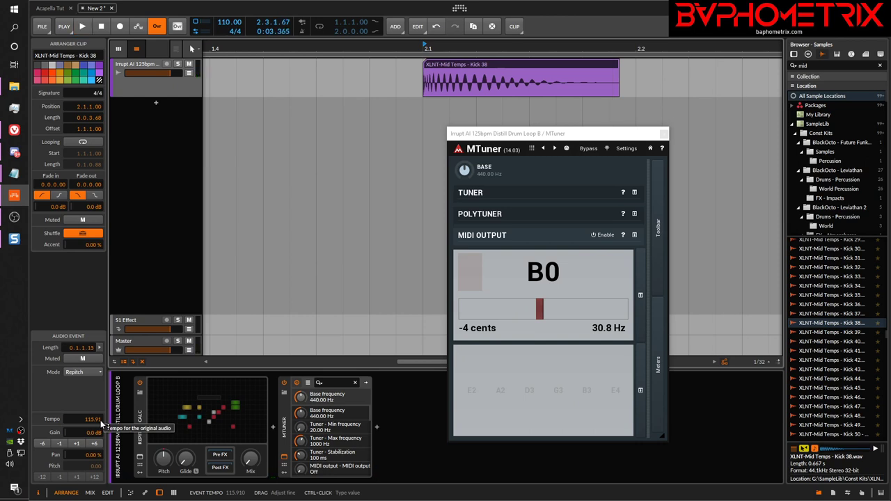
key(space)
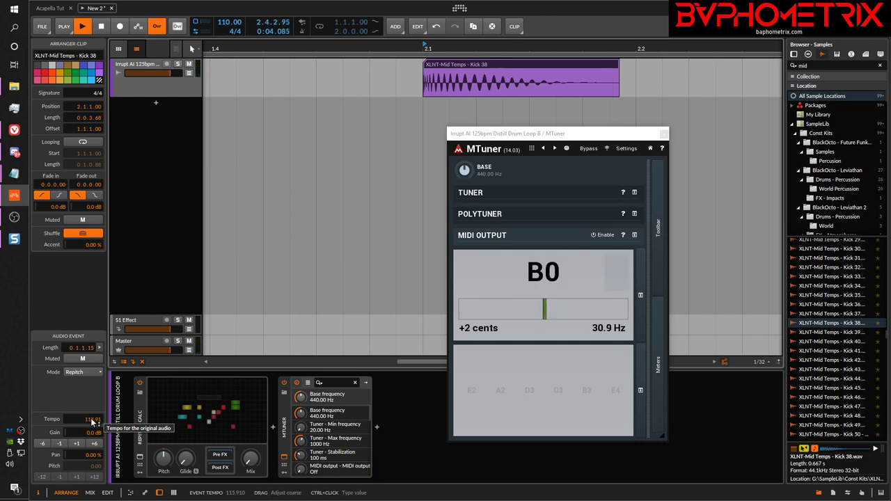
Raise the kick's event tempo to 120.91 and replay the clip to check its detected note.
scroll(93, 422, up, 2)
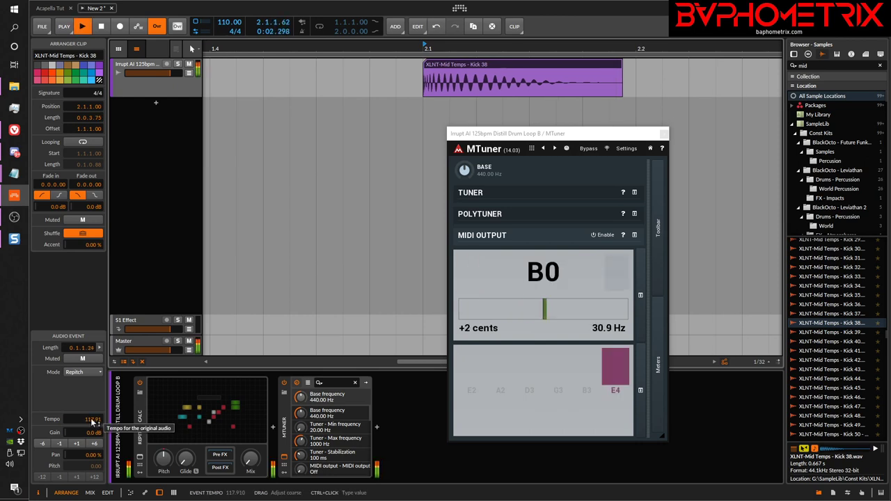
key(space)
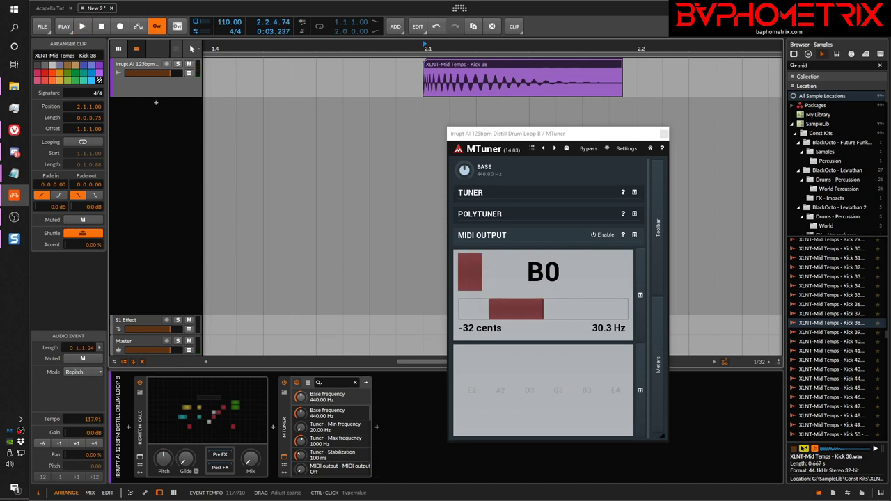
scroll(92, 422, up, 3)
key(space)
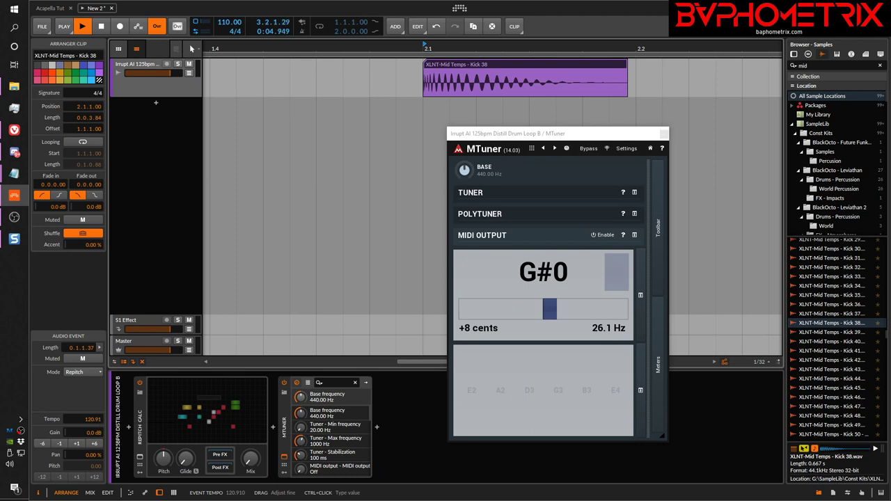
Fine-tune the kick's event tempo to 120.44 and play the clip several times to check its pitch in MTuner.
drag(93, 422, 98, 420)
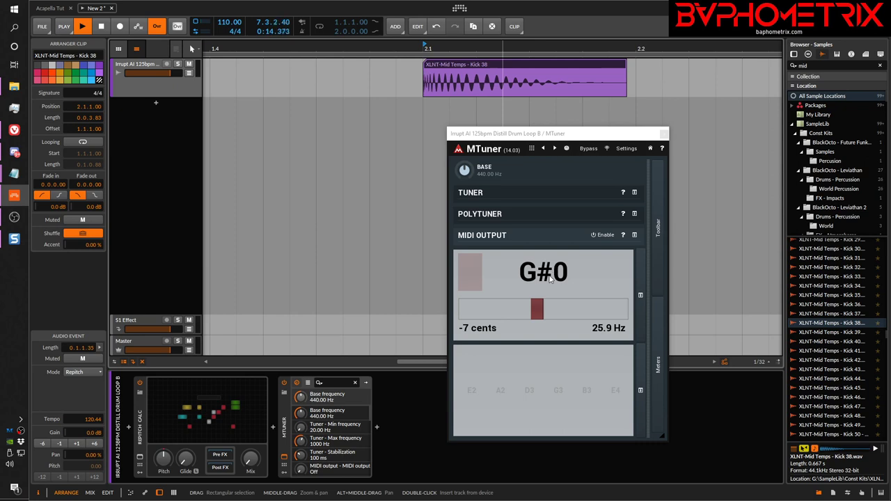
key(space)
key(space)
key(space)
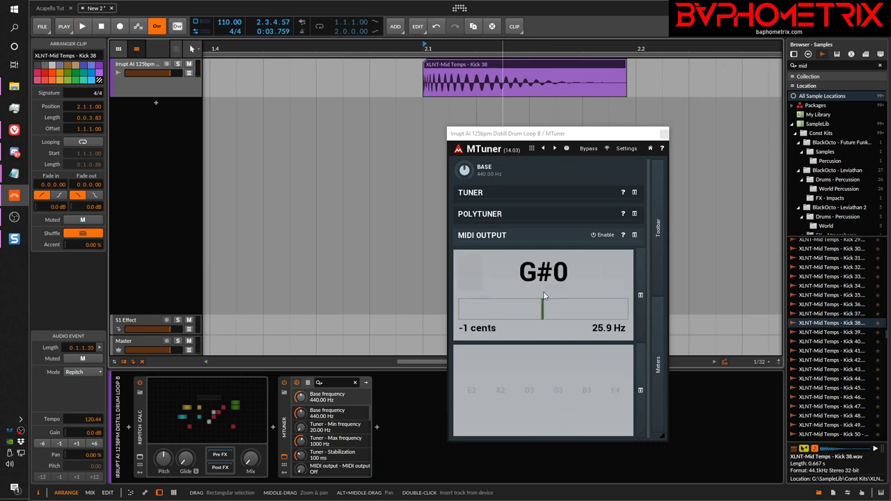
key(space)
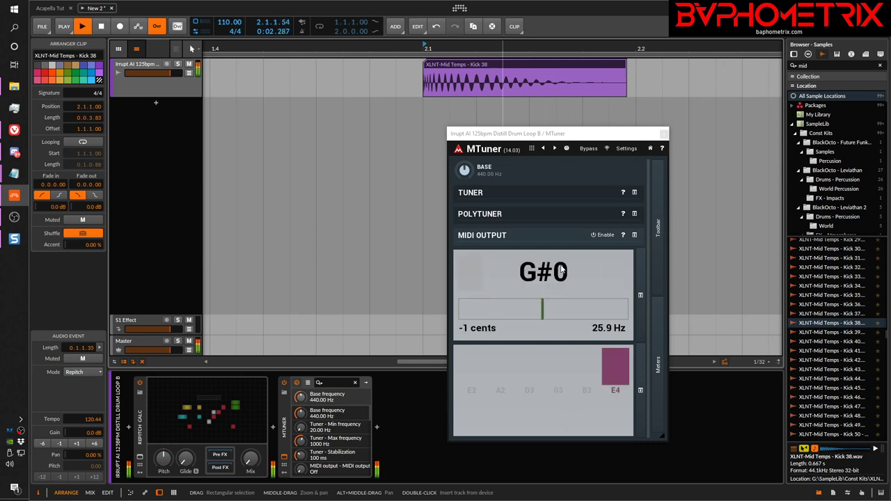
Close the MTuner window and reopen the Repitch Calculator patch in its own floating window.
click(665, 135)
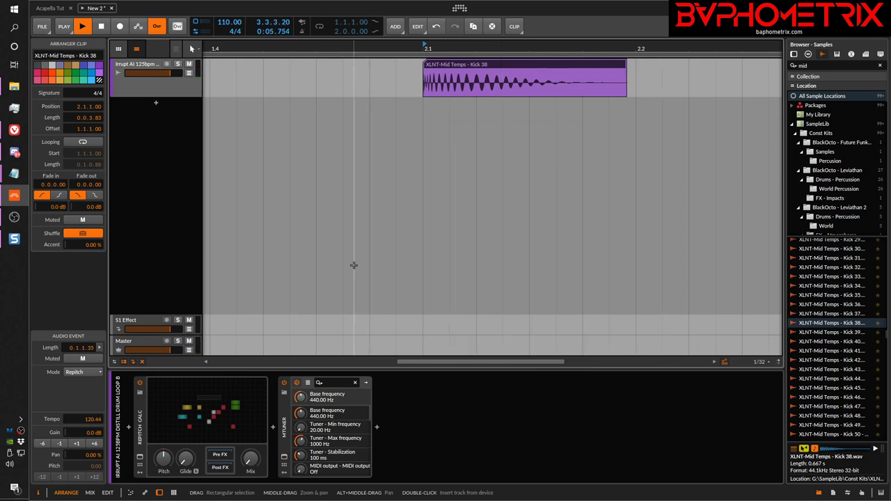
click(208, 431)
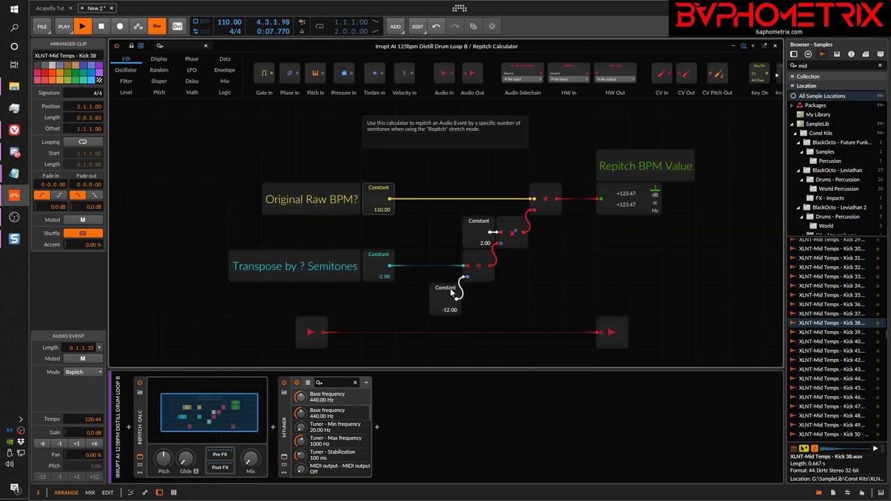
click(764, 45)
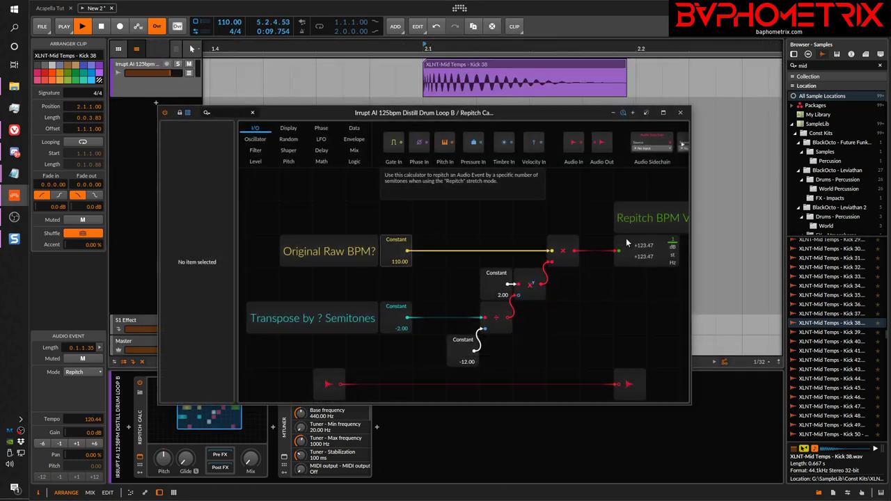
Set the kick's event tempo to 123.47, move the Repitch Calculator window aside and audition the kick clip.
double_click(91, 418)
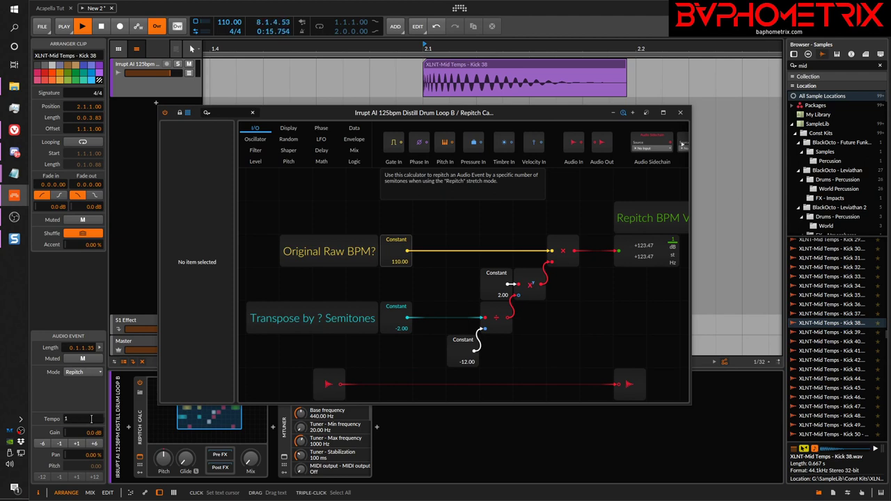
text(123.47)
key(Return)
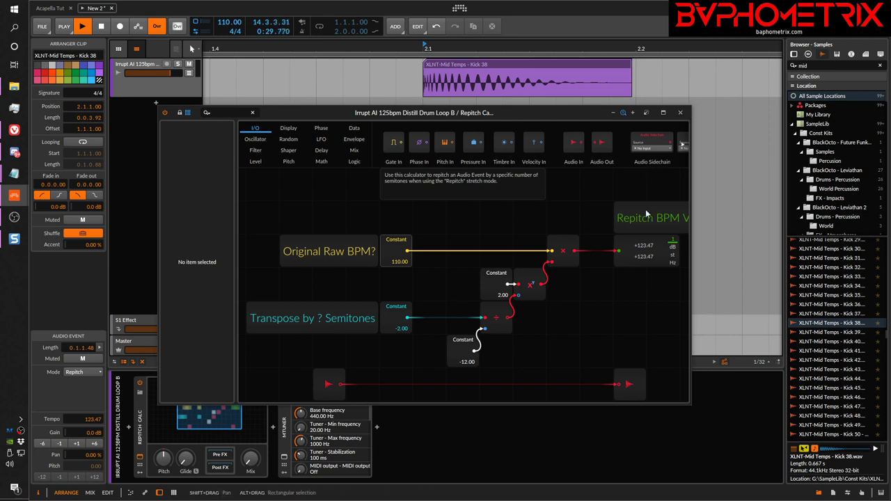
drag(586, 112, 692, 117)
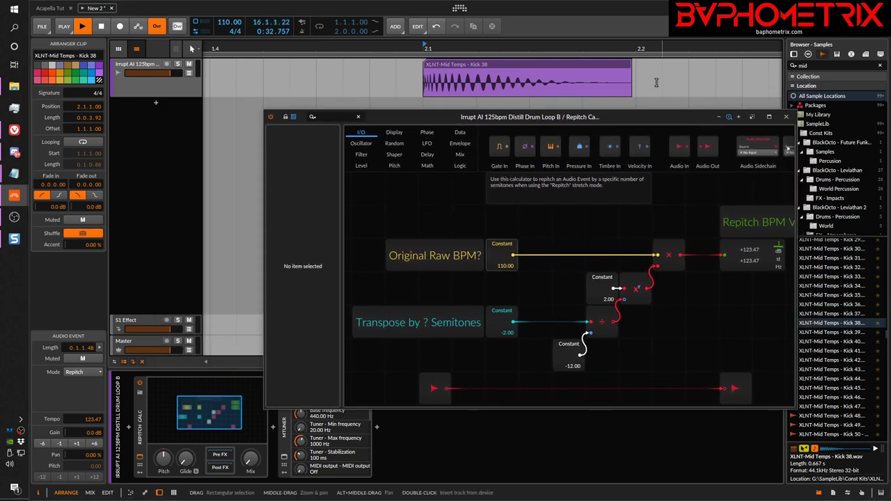
click(548, 67)
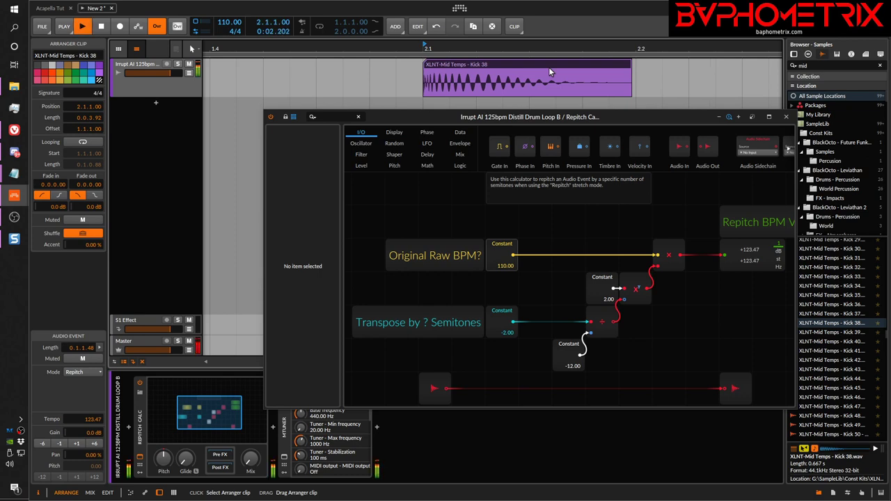
Set the kick's event tempo to 110 and the Repitch Calculator's transpose constant to -7 semitones.
double_click(91, 419)
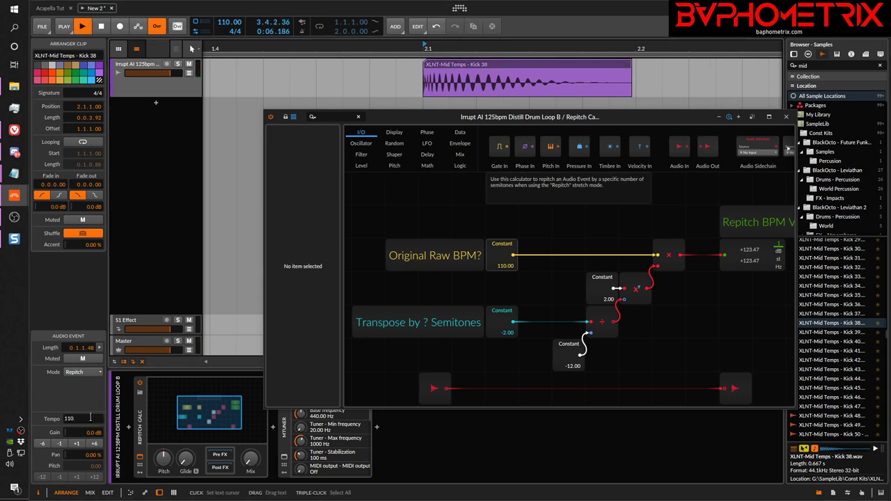
key(Return)
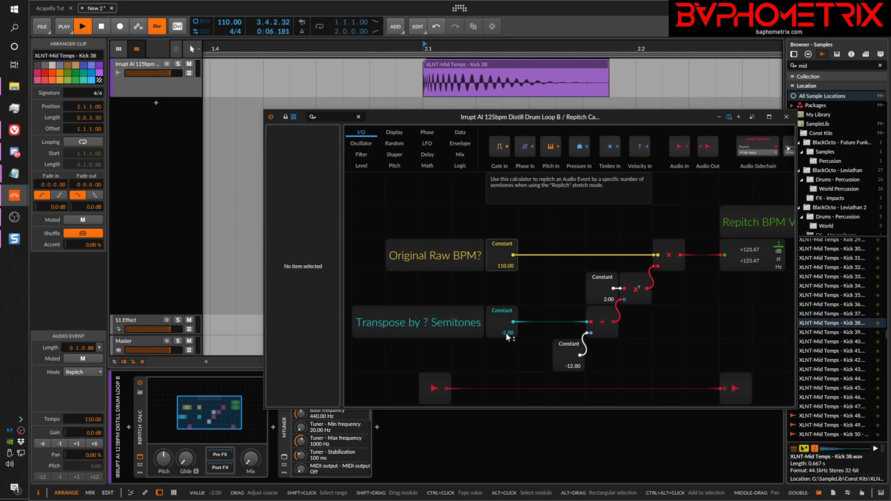
drag(509, 336, 509, 369)
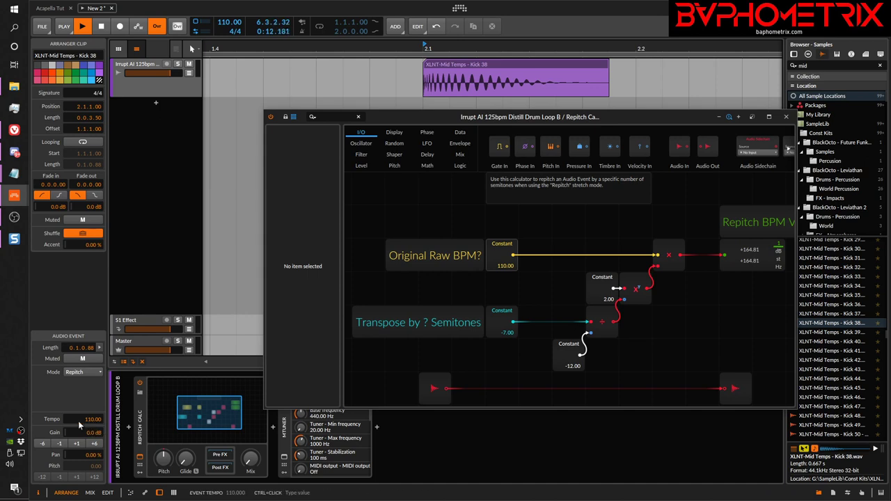
Play the kick clip, and set its event tempo to the calculated value of 164.81.
key(space)
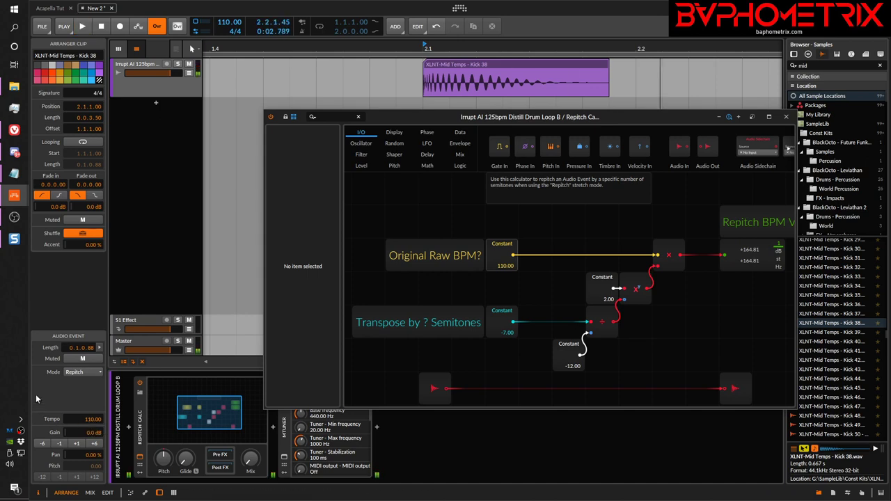
double_click(89, 420)
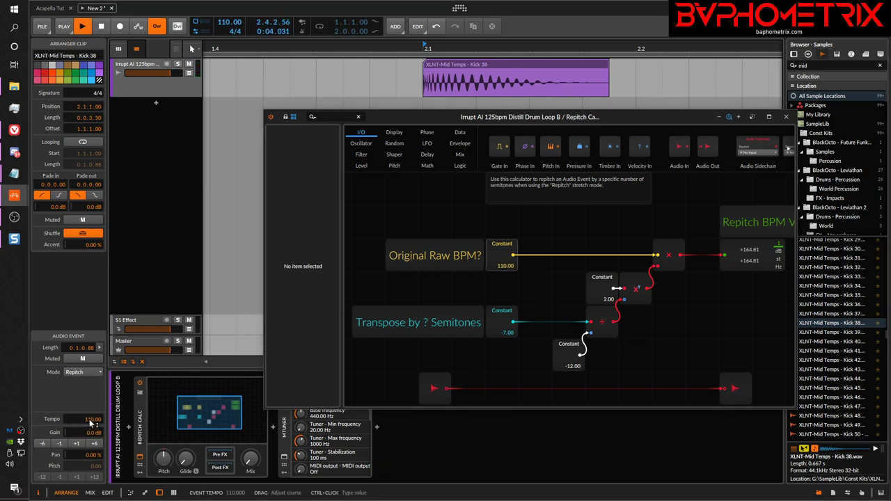
text(1)
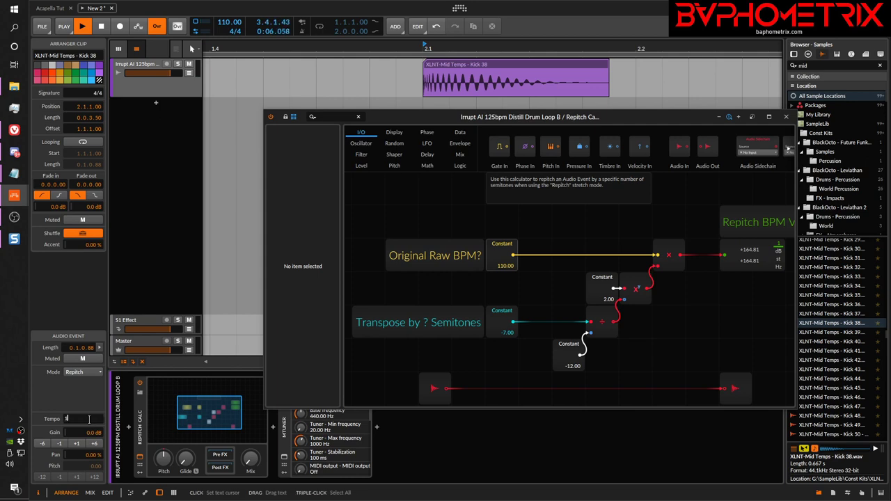
text(64.81)
key(Return)
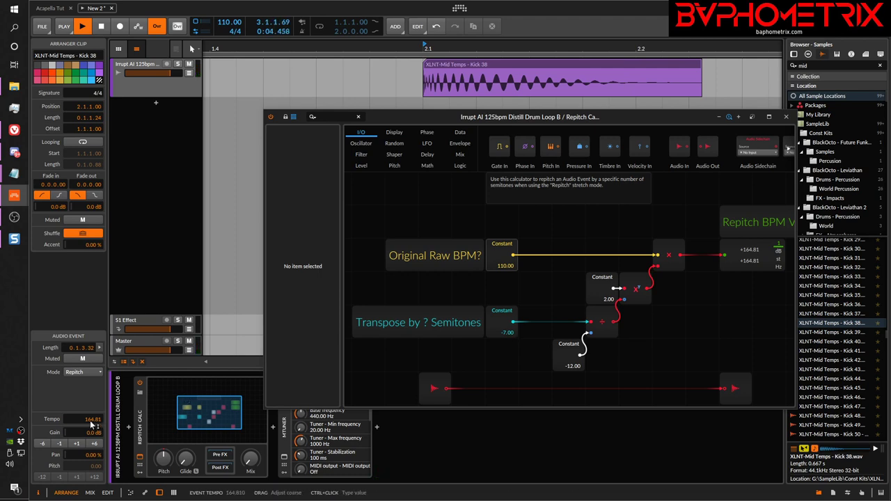
Return the kick's event tempo to 110 and change the calculator's -12 divisor constant to 12.
ctrl+click(93, 420)
text(110)
key(Return)
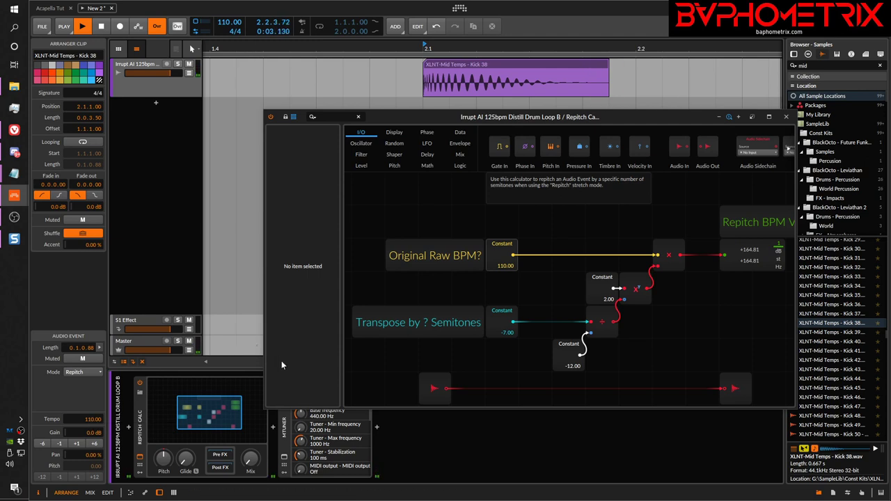
click(568, 371)
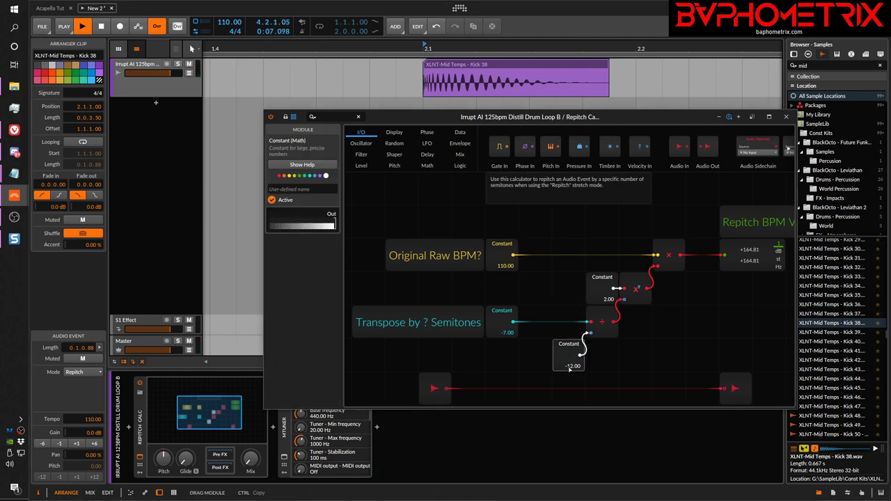
drag(571, 368, 571, 324)
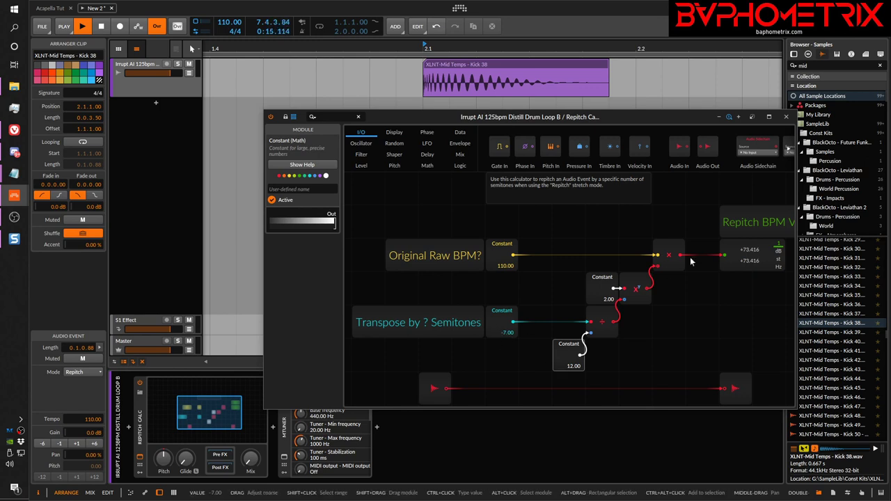
Set the kick's event tempo to 73 and play the clip.
double_click(92, 419)
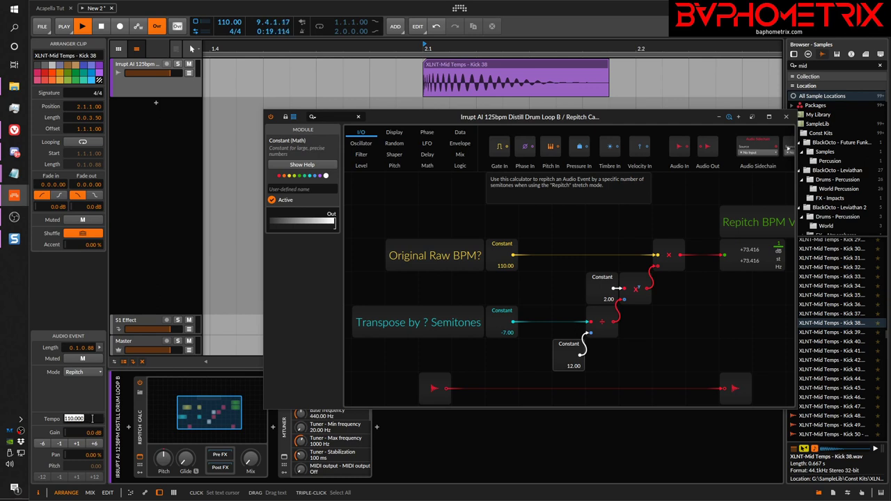
text(73)
key(Return)
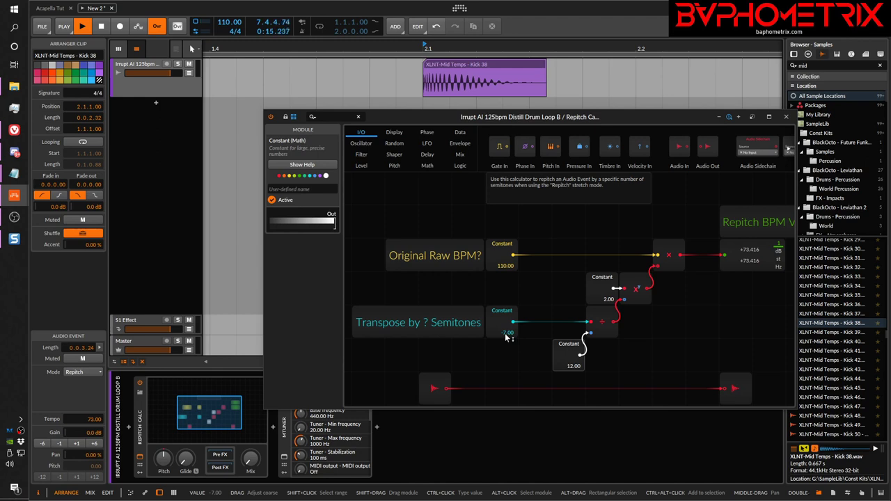
key(space)
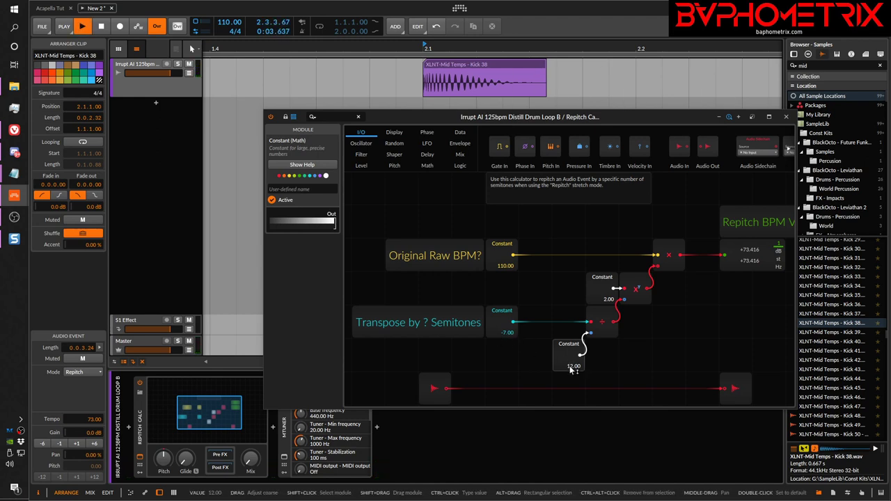
Restore the calculator's divisor constant to -12 and replay the kick clip.
drag(571, 371, 571, 403)
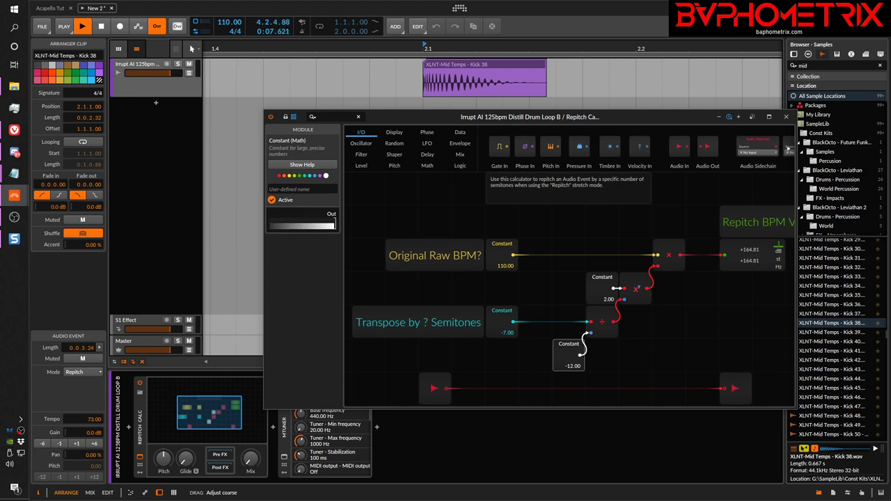
drag(571, 404, 571, 404)
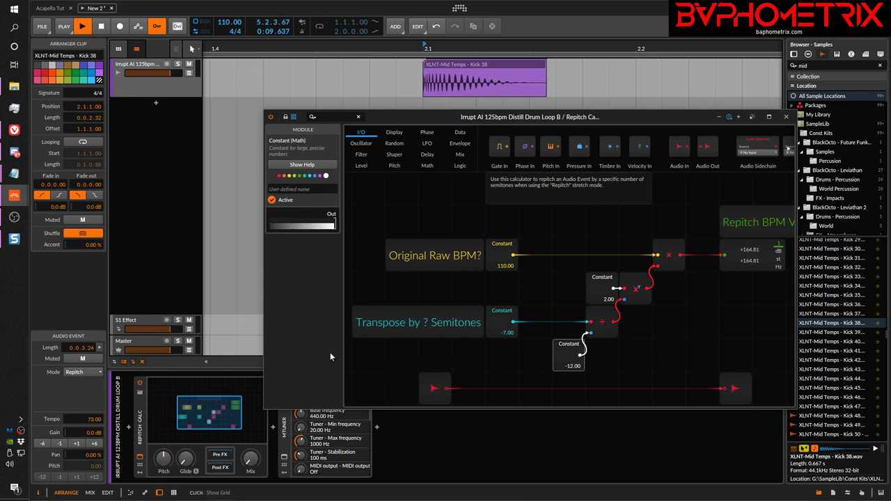
key(space)
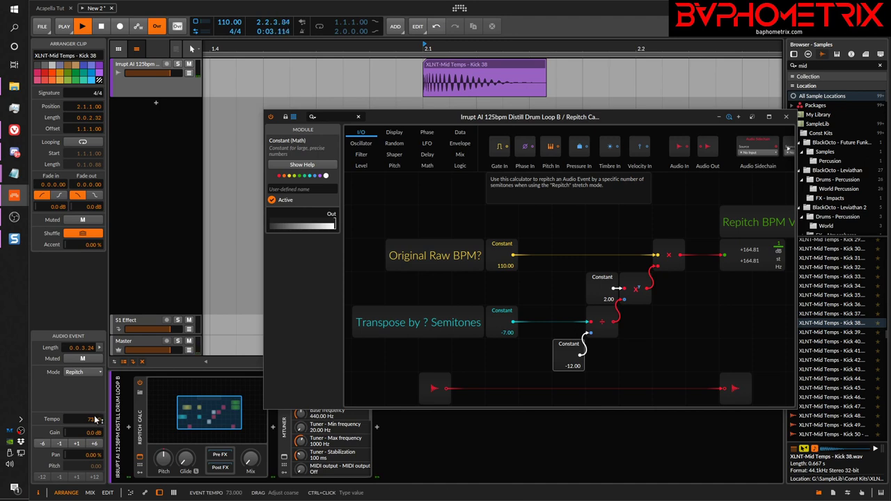
Raise the kick's event tempo to 164 and play the clip repeatedly.
drag(92, 422, 92, 380)
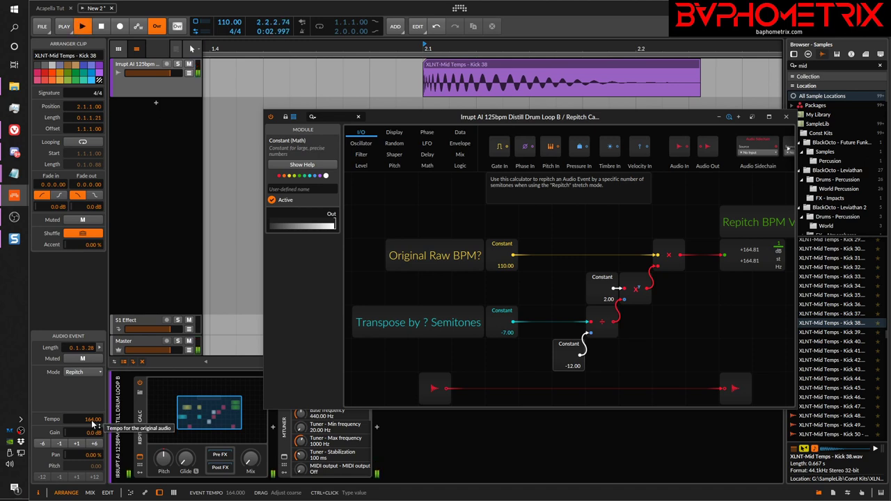
key(space)
key(space)
key(space)
key(space)
Lower the kick's event tempo to 113, replay the clip, and reduce the tempo further to 112.
drag(92, 423, 93, 459)
key(space)
key(space)
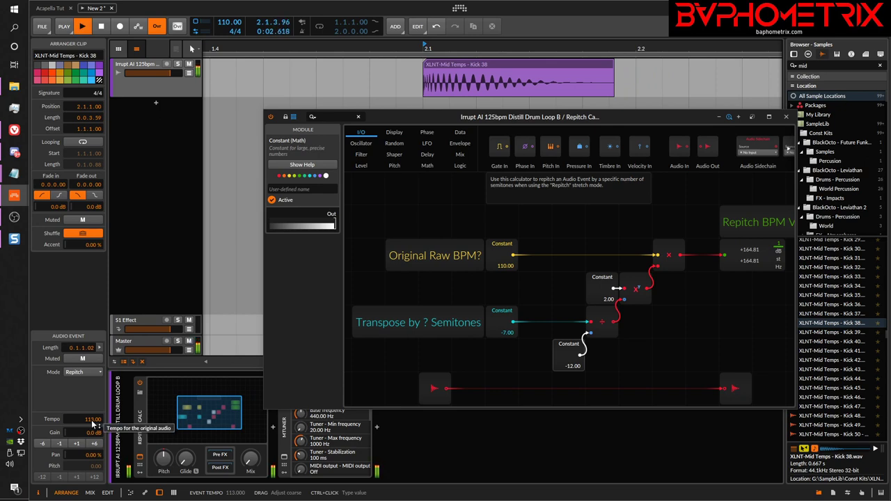
drag(93, 424, 93, 425)
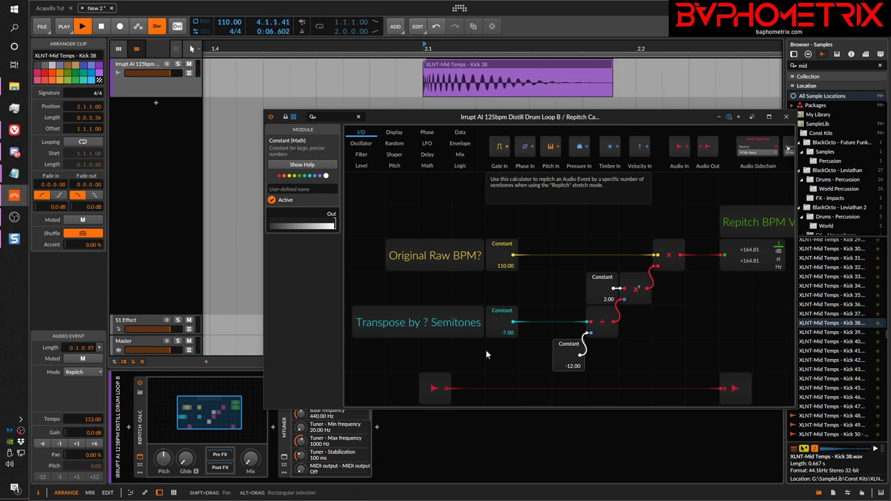
Set the calculator's transpose constant to 5 semitones and enter 82.407 as the kick's event tempo, playing the clip to hear it.
drag(507, 332, 507, 310)
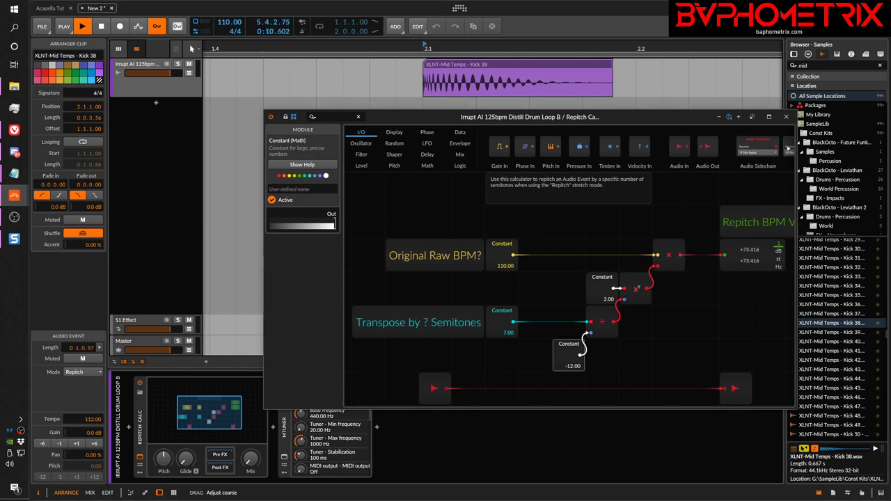
drag(507, 332, 507, 332)
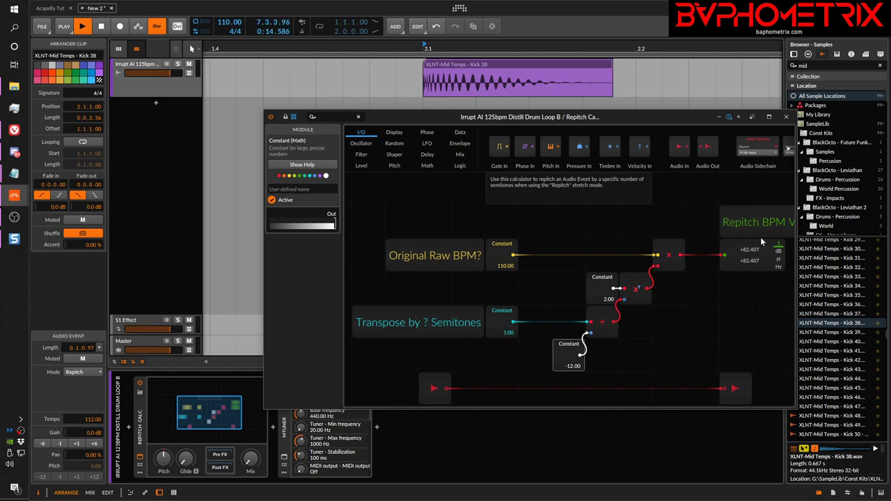
double_click(93, 419)
text(8)
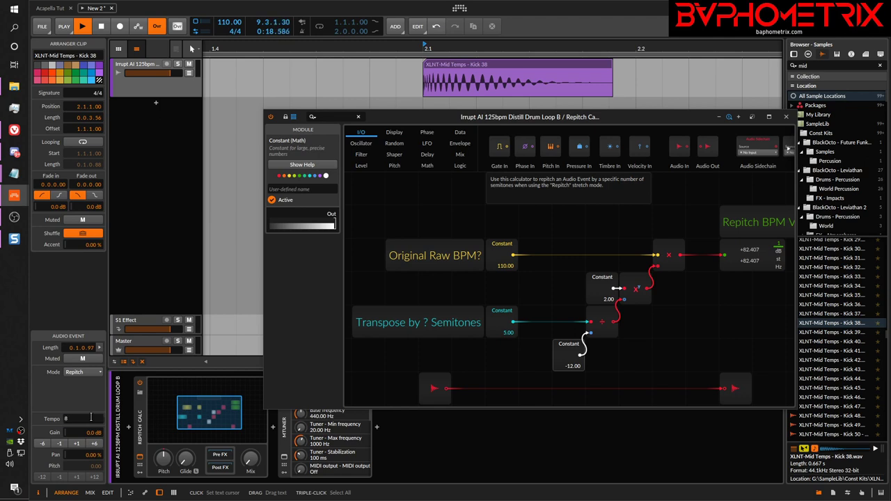
text(2.407)
key(Return)
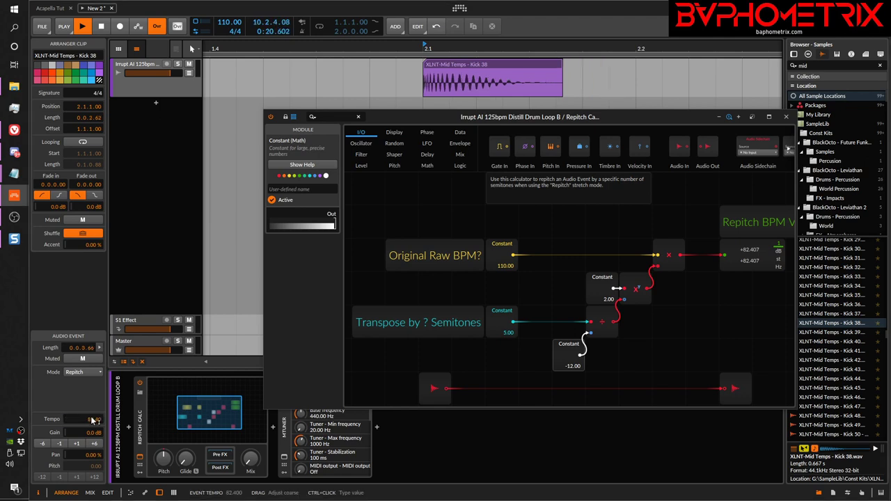
key(space)
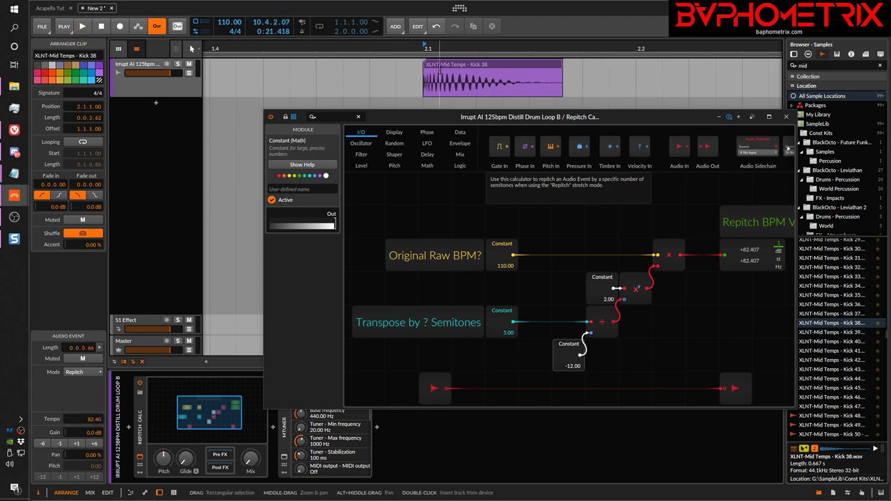
key(space)
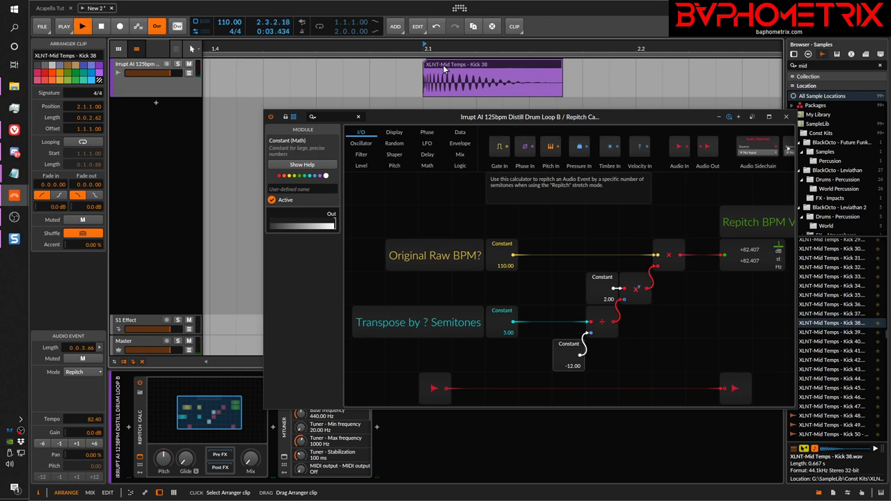
Set the kick's event tempo back to 110 and replay the clip for comparison.
double_click(89, 420)
text(11)
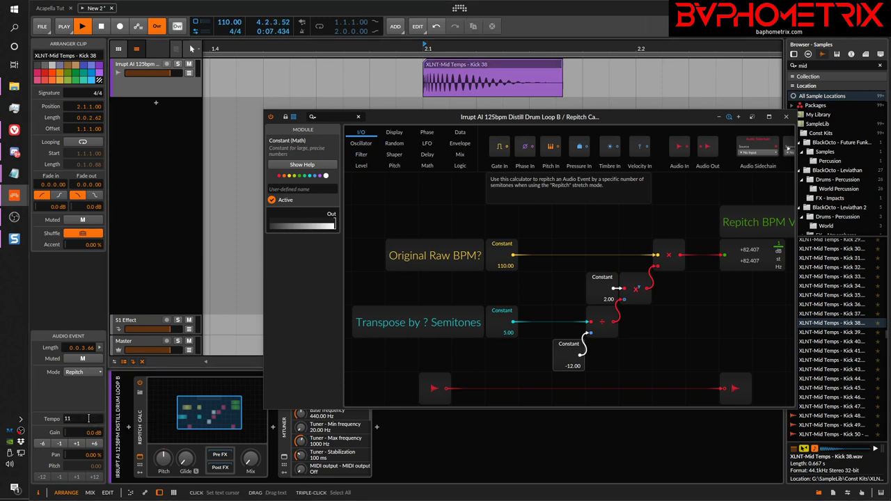
text(0)
key(Return)
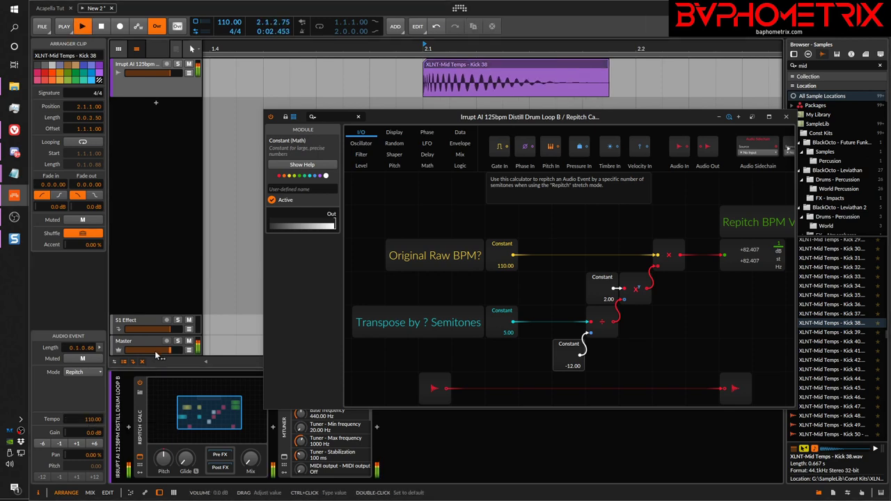
key(space)
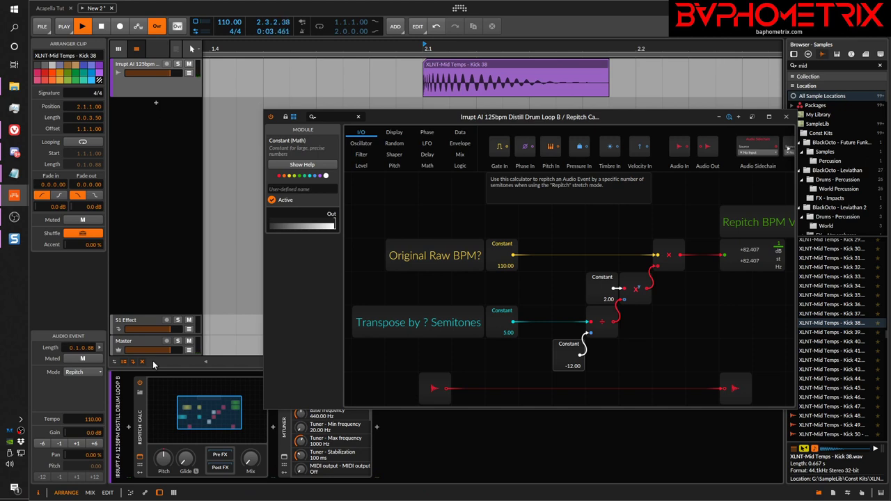
Undo and redo the last event tempo change to compare both pitches, finishing with the change undone.
key(ctrl+z)
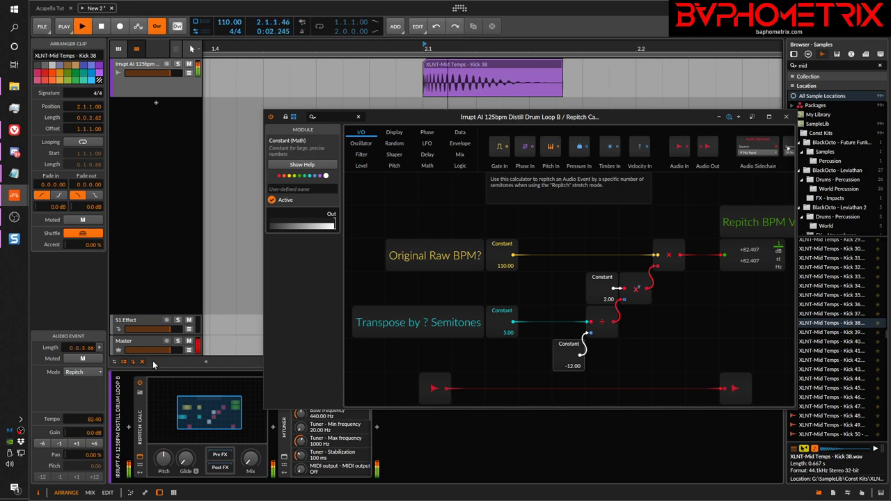
key(ctrl+shift+z)
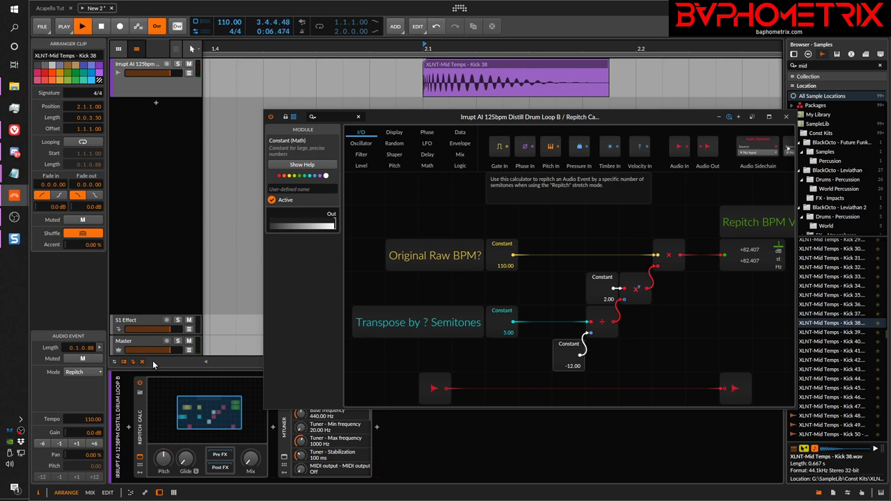
key(ctrl+z)
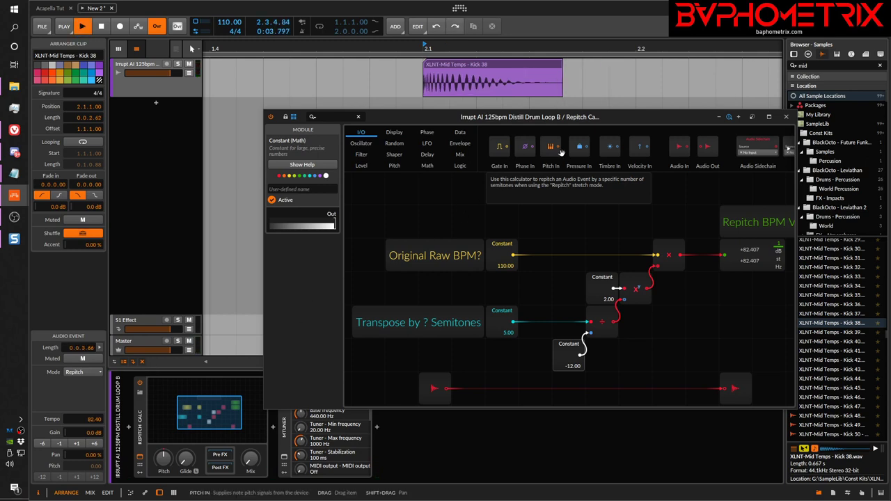
Move the calculator window away from the sample browser and look through the remaining "mid" samples.
drag(642, 115, 611, 107)
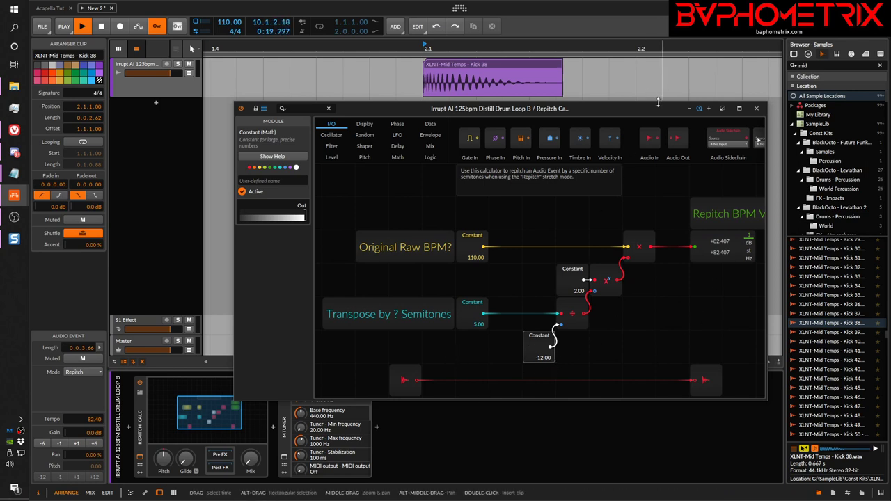
drag(654, 106, 599, 108)
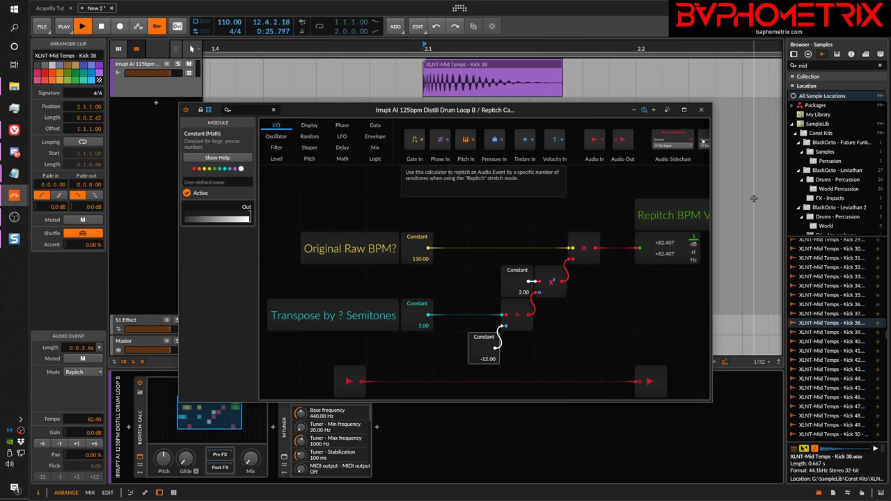
scroll(818, 294, down, 8)
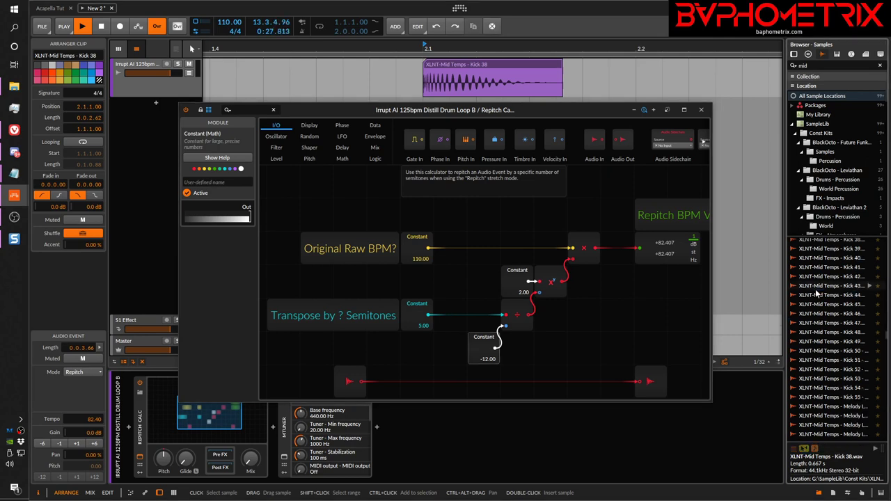
scroll(818, 294, down, 8)
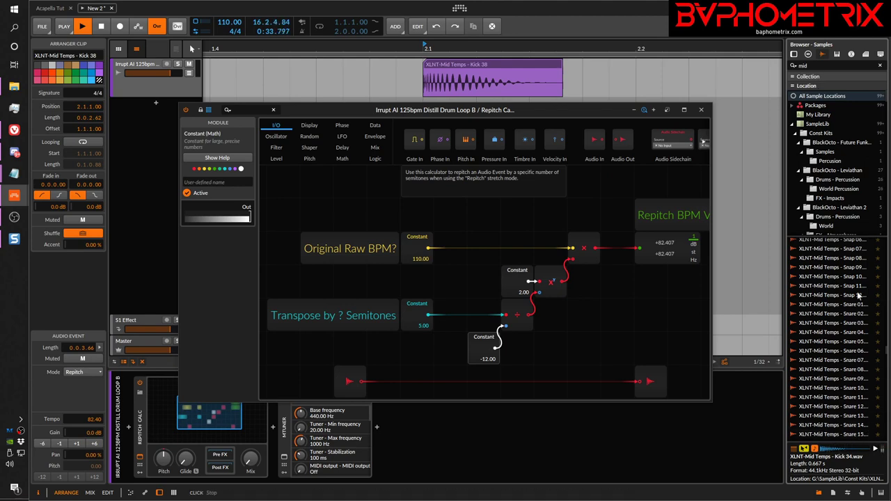
Replace the sample search term with "bass loop" and look through the matching samples.
click(820, 67)
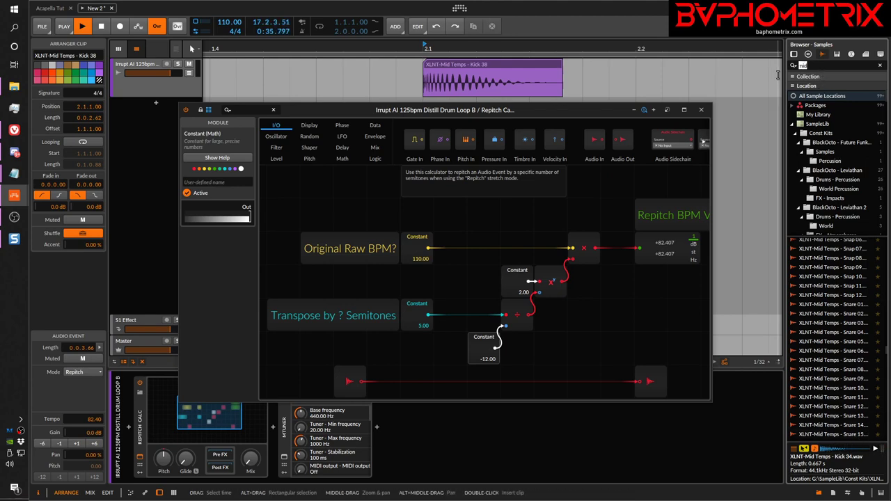
text(dru)
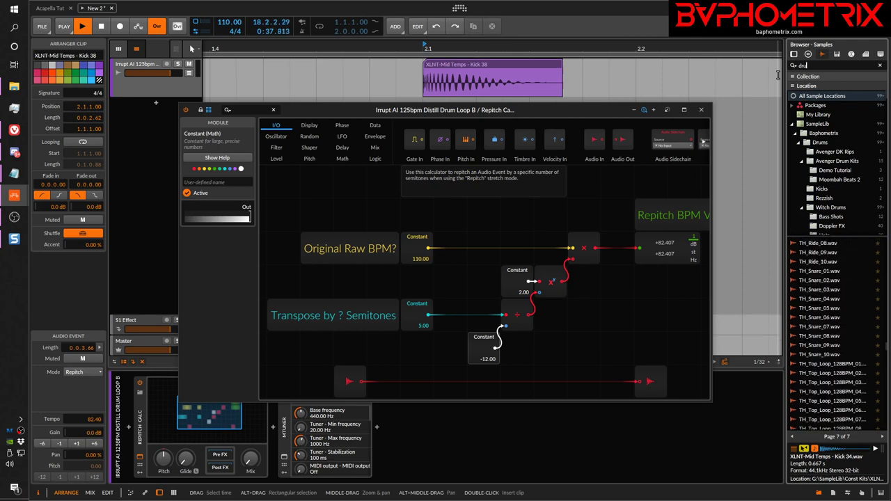
key(BackSpace)
key(BackSpace)
key(BackSpace)
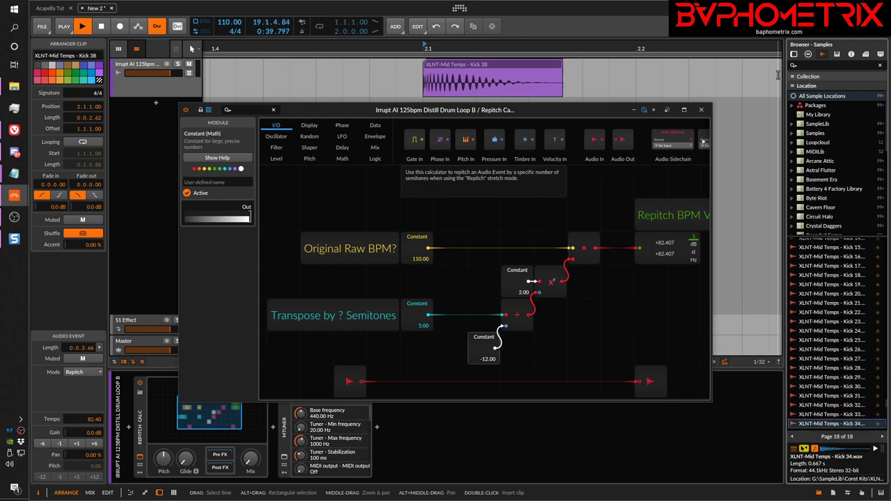
text(bass loop)
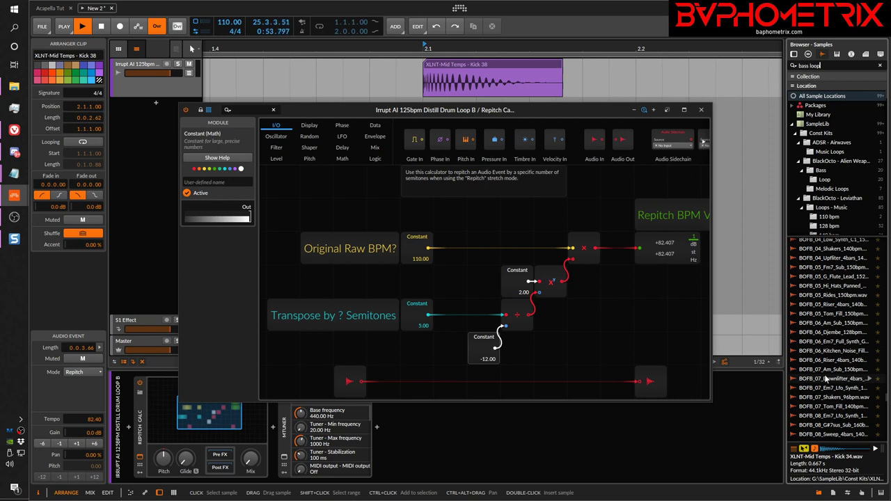
scroll(827, 378, down, 3)
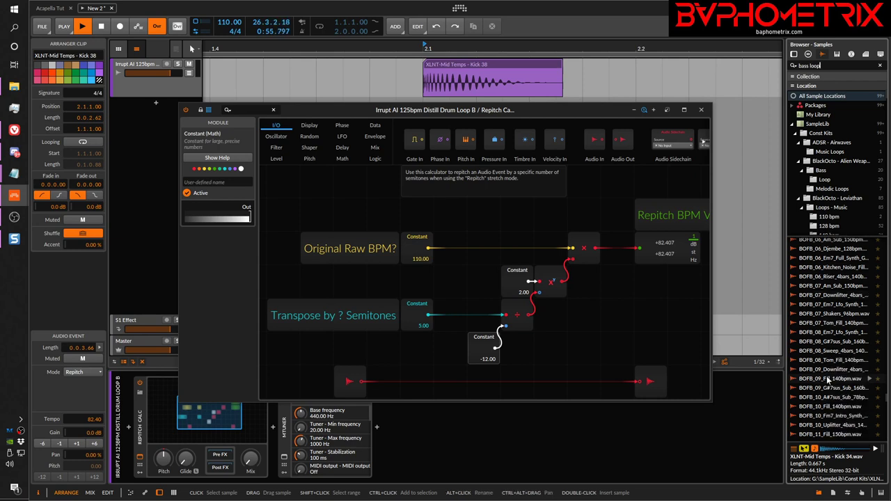
scroll(827, 379, down, 3)
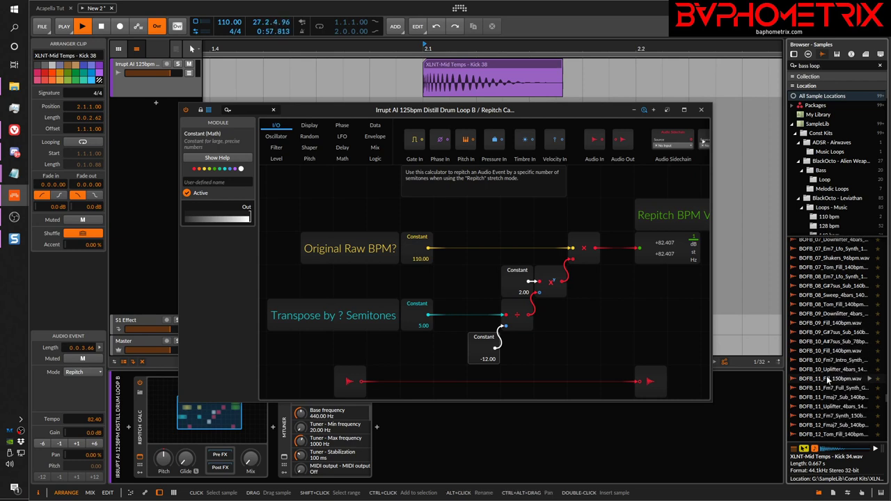
scroll(826, 376, down, 5)
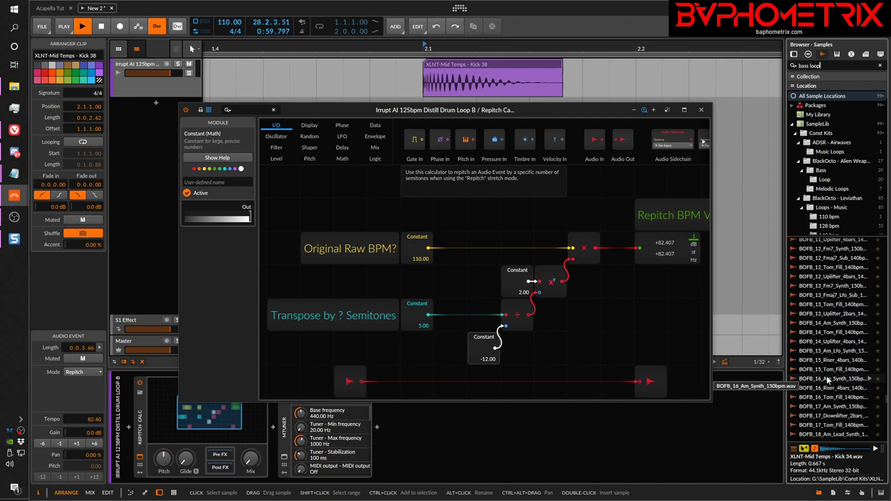
click(851, 55)
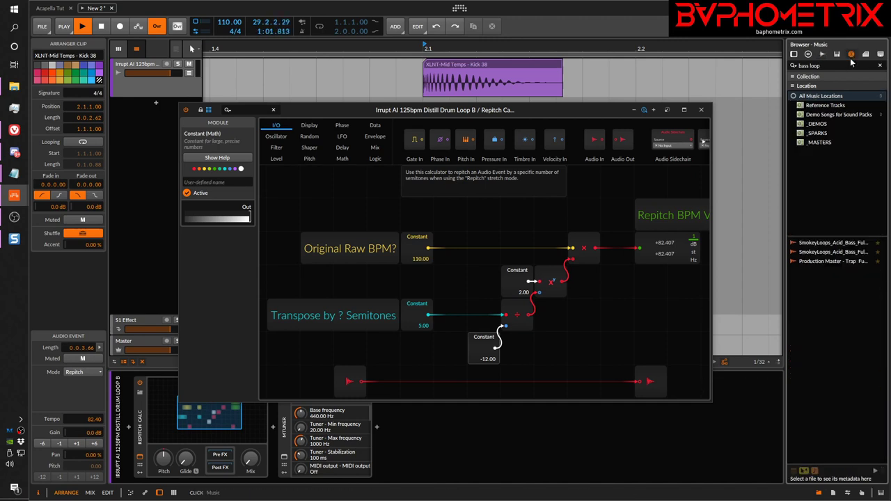
text(1)
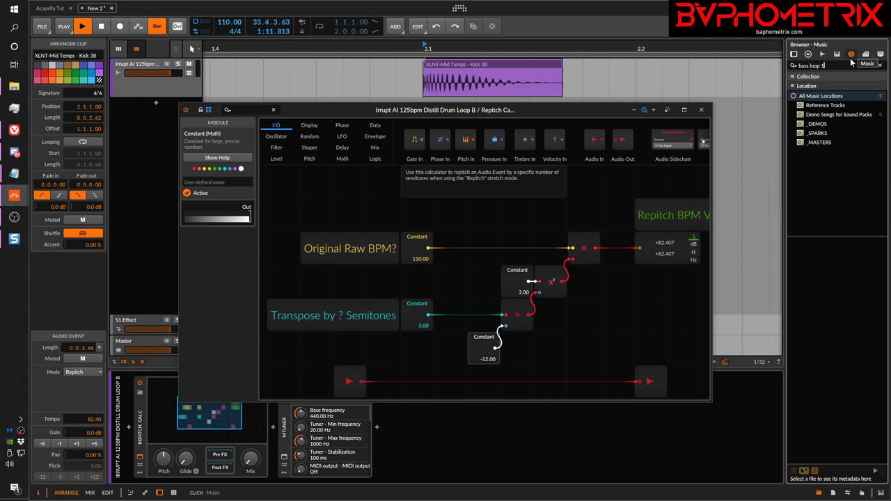
text(1)
key(BackSpace)
key(BackSpace)
key(BackSpace)
key(BackSpace)
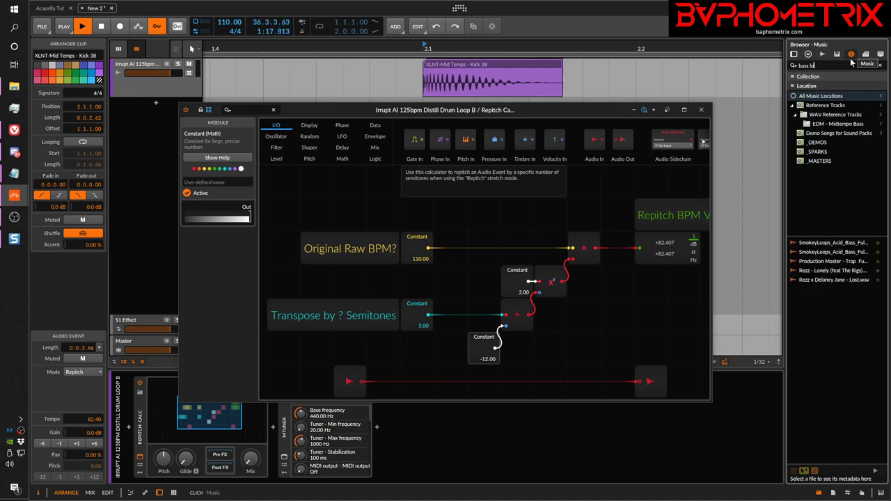
text(op)
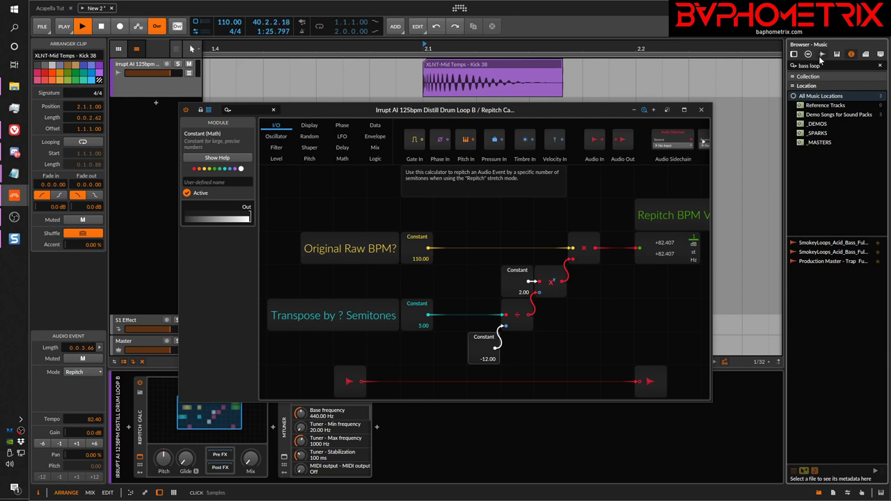
Return to the sample library and narrow the search to "bass loop 120".
click(822, 54)
text(bass loop)
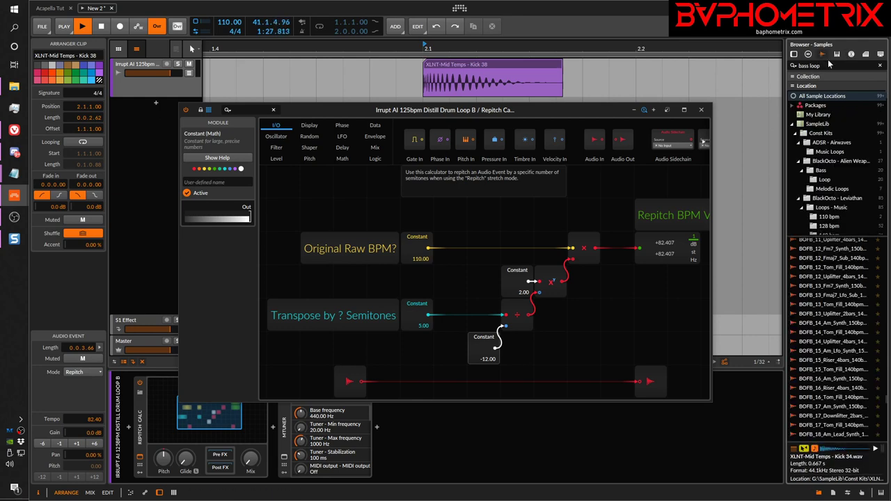
text( 120)
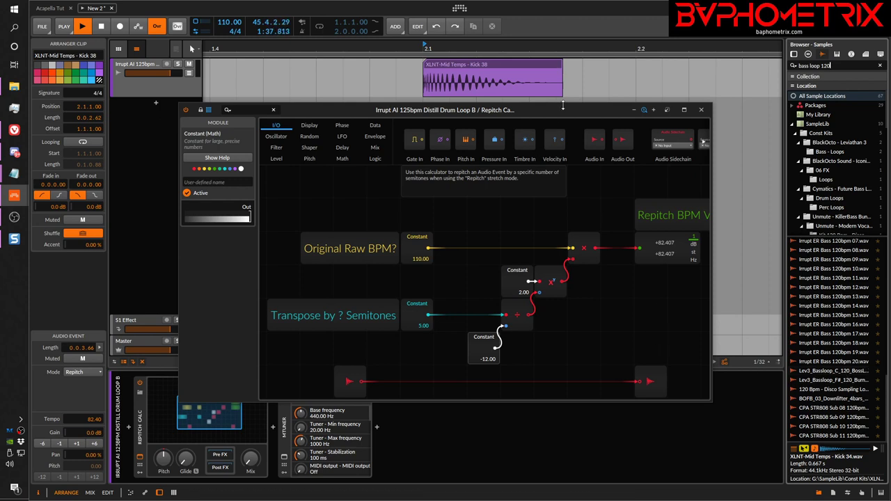
Delete the kick clip and place Lev3_Bassloop_C_120_BossLife on the track at bar 2.
click(511, 66)
key(Delete)
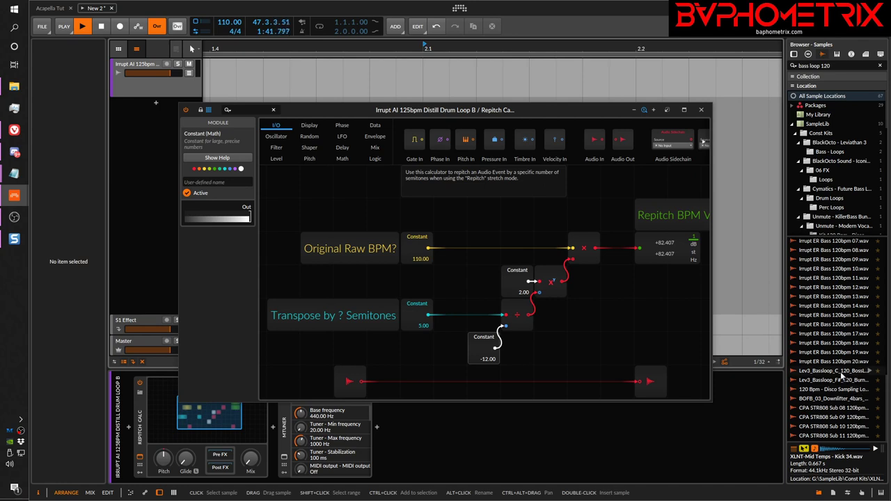
drag(843, 371, 522, 73)
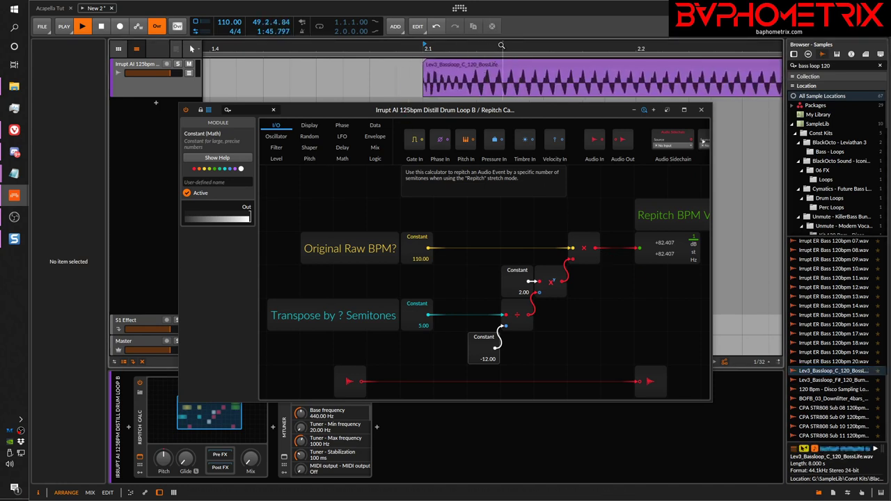
scroll(522, 43, down, 5)
scroll(325, 47, down, 5)
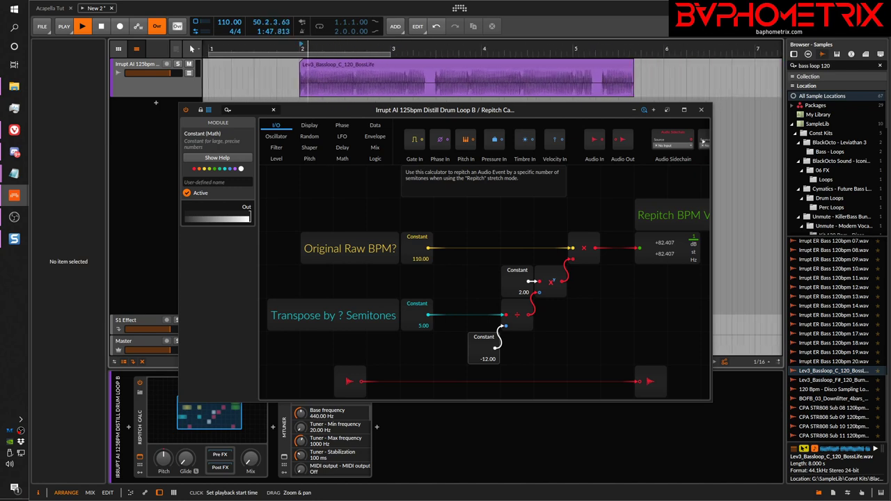
Select the Lev3_Bassloop_C_120_BossLife clip and play it from bar 2 in Raw mode.
click(326, 64)
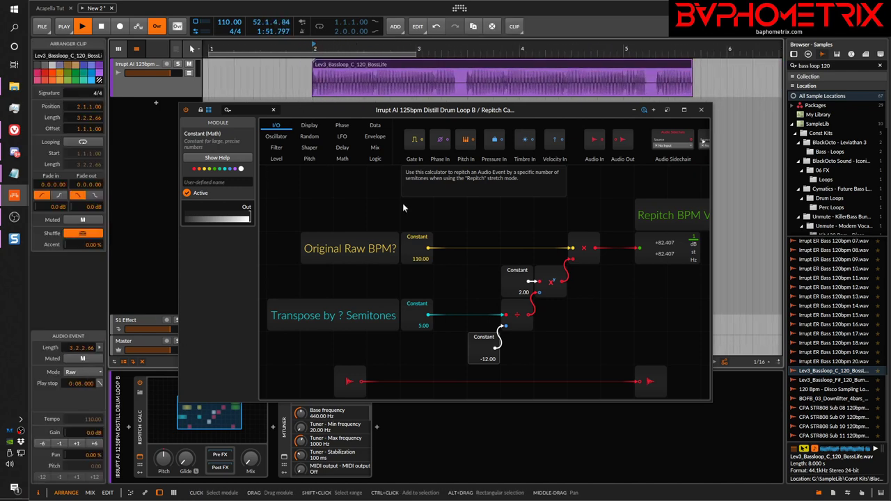
key(space)
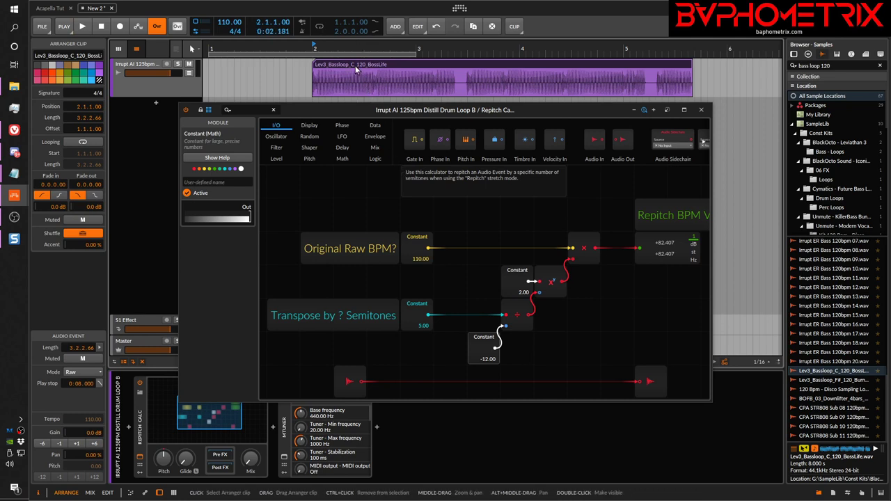
key(space)
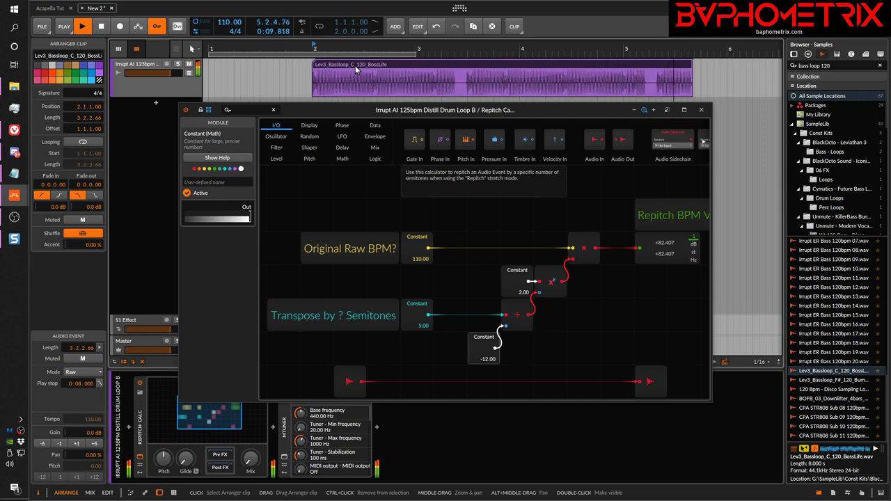
key(space)
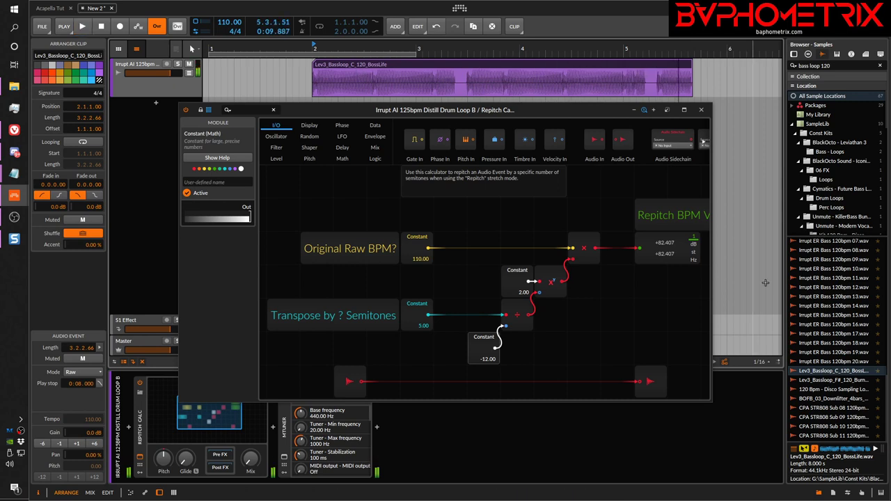
Audition Lev3_Bassloop_F#_120_Burn, place it at bar 2 over the current bass loop, and play the new clip.
click(827, 381)
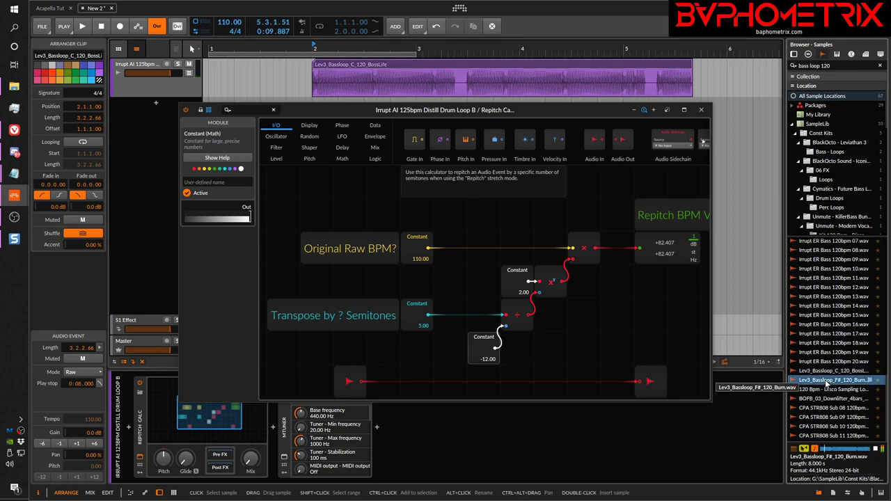
key(space)
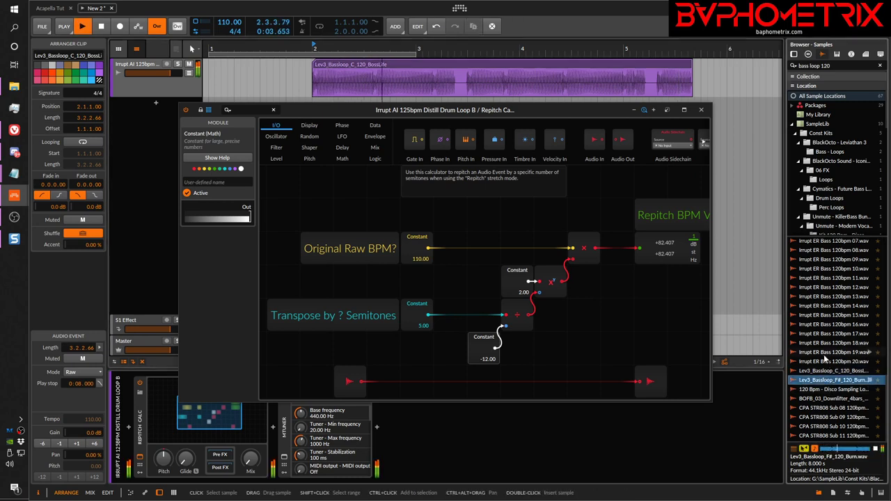
key(space)
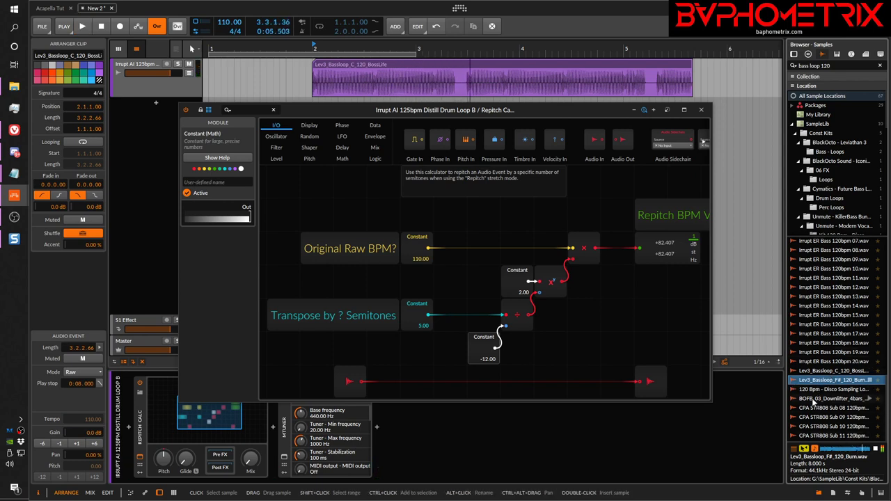
drag(809, 381, 315, 85)
click(379, 64)
key(space)
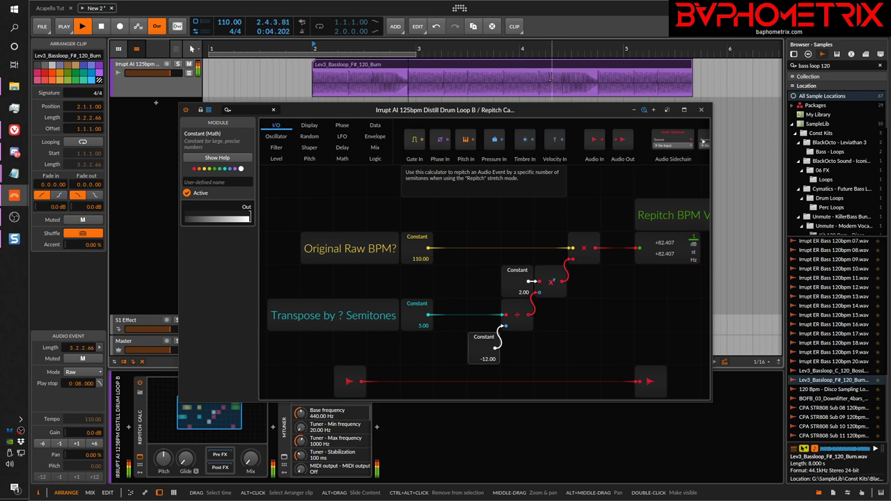
key(space)
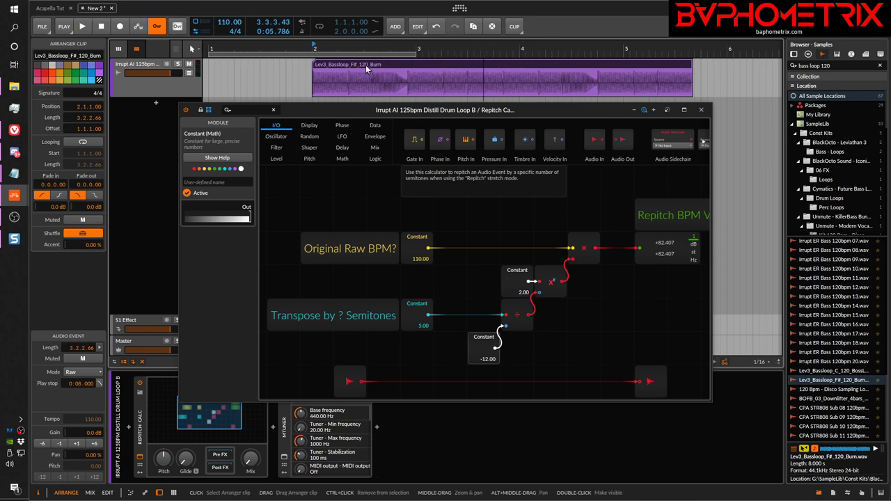
Switch the F# bass loop to Repitch mode, set its event tempo to 120, and play it.
click(88, 371)
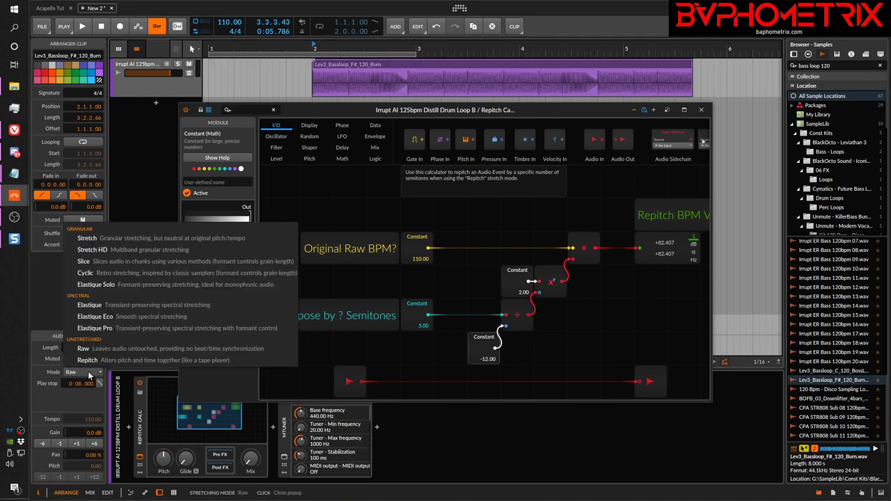
click(91, 360)
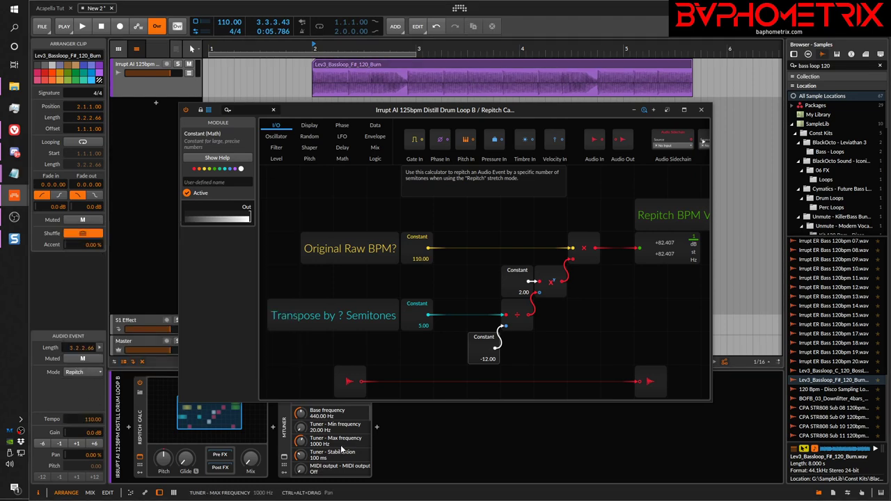
double_click(86, 419)
text(12)
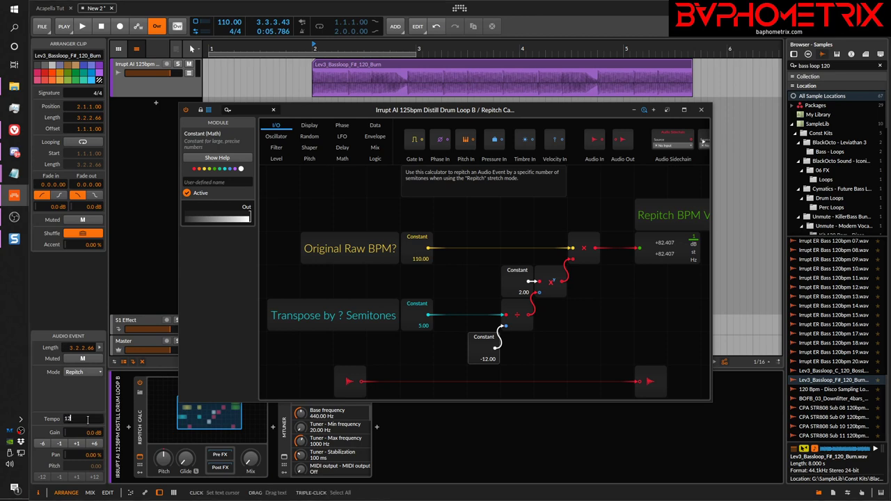
text(0)
key(Return)
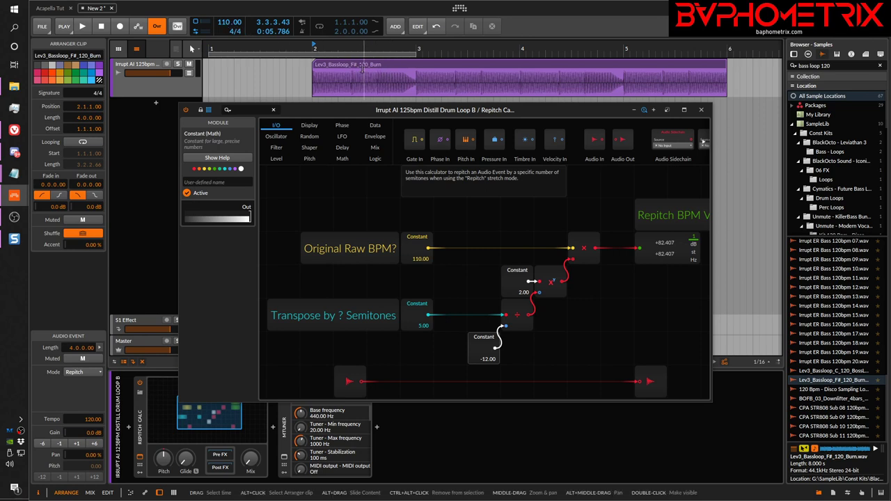
key(space)
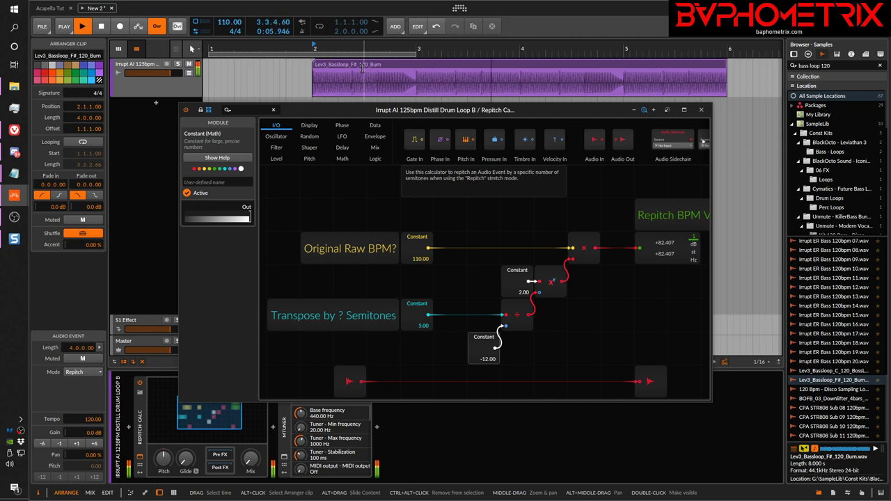
key(space)
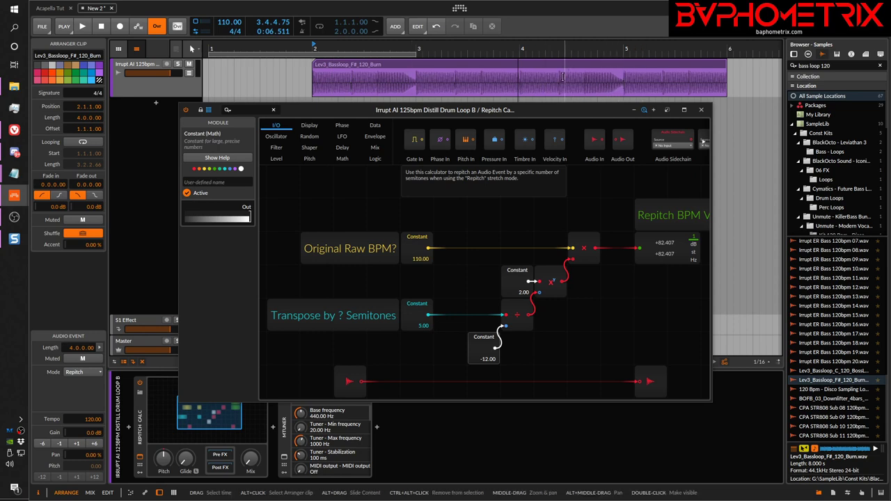
Play the F# bass loop, switch its event mode to Raw for comparison, and return it to Repitch.
key(space)
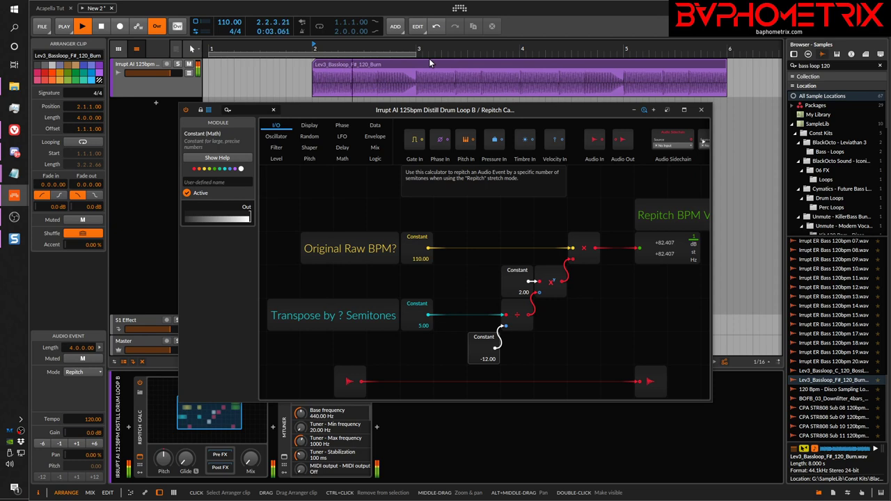
key(space)
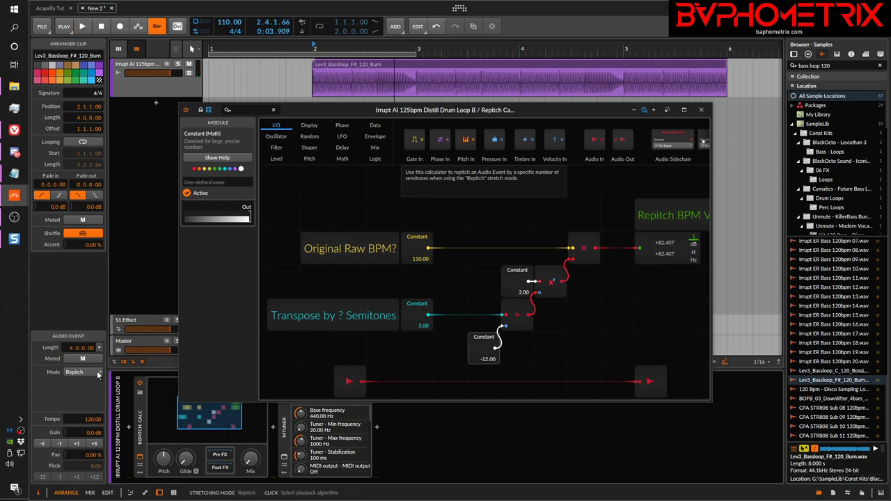
click(102, 372)
click(83, 348)
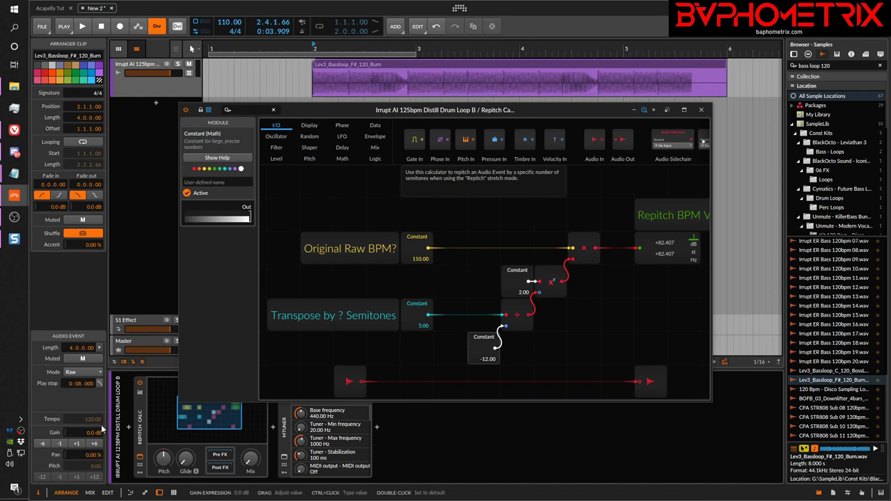
click(89, 374)
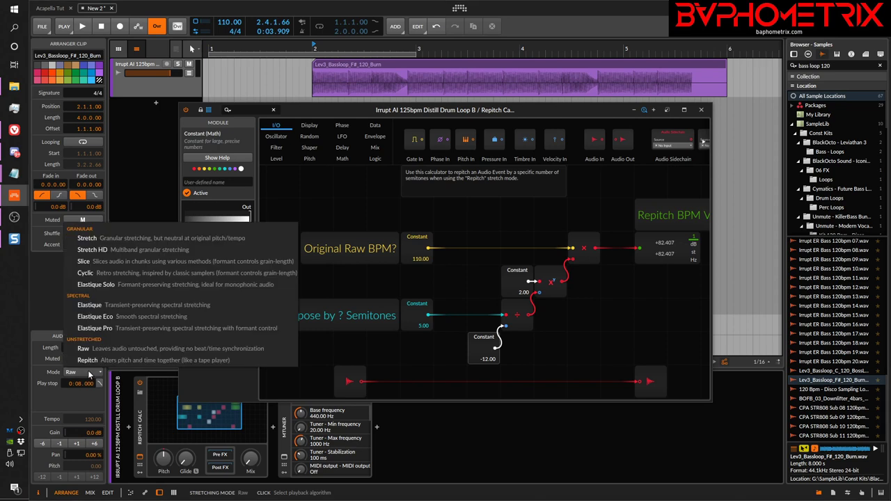
click(93, 360)
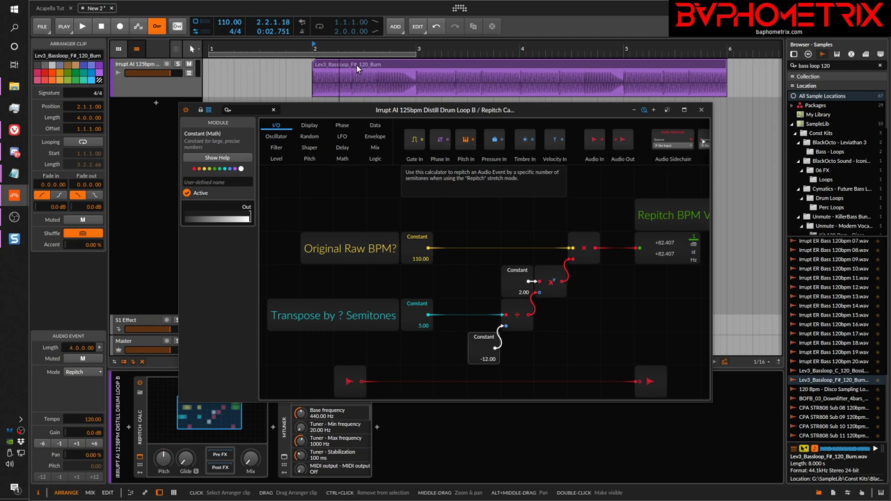
Set the calculator's Original Raw BPM constant to 120 and its Transpose constant to 4 semitones.
double_click(418, 259)
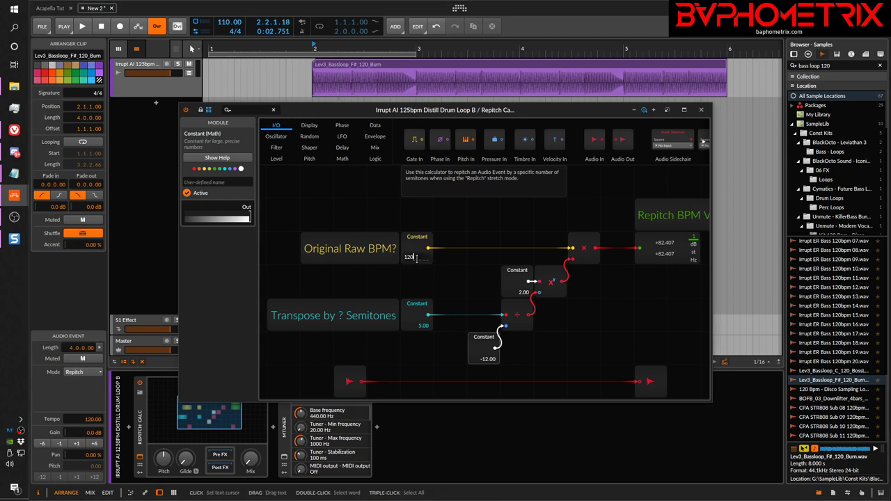
key(Return)
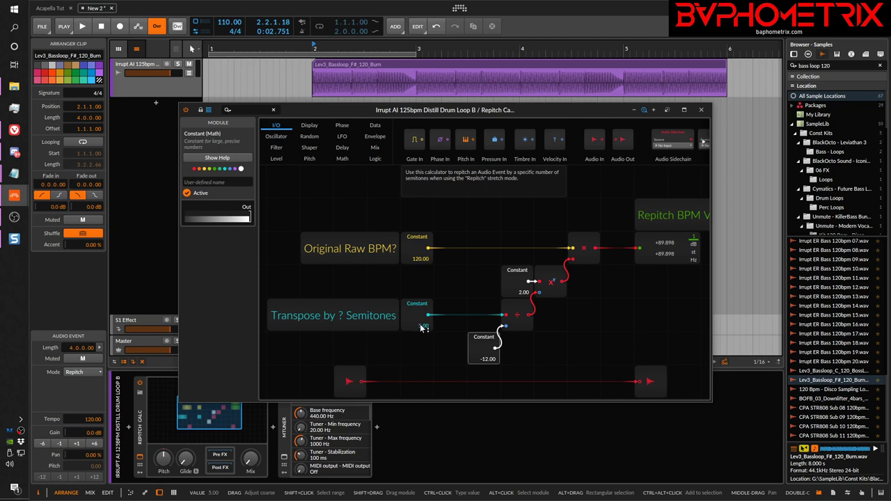
drag(422, 329, 422, 339)
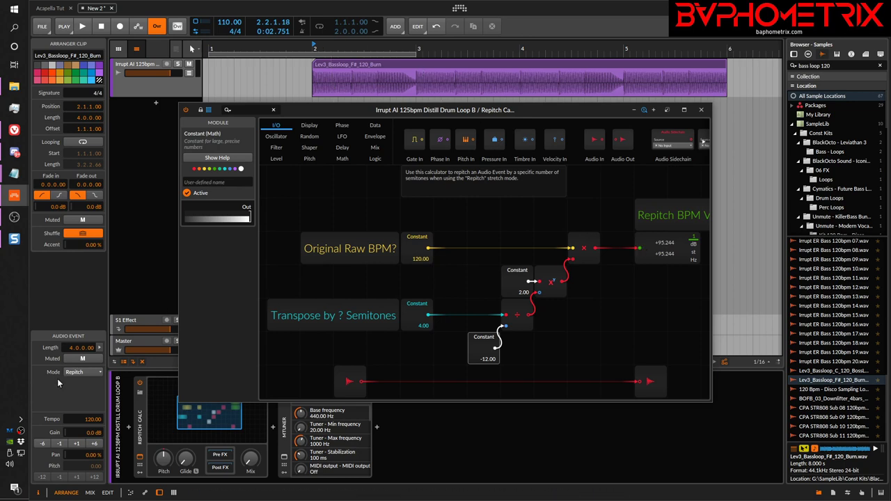
Set the F# bass loop's event tempo to the calculated 95.244 and play the repitched clip.
double_click(87, 417)
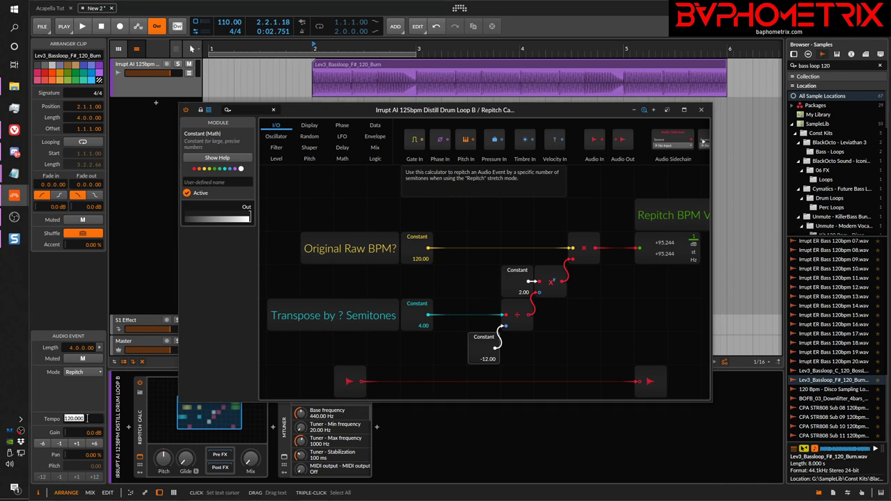
text(95.244)
key(Return)
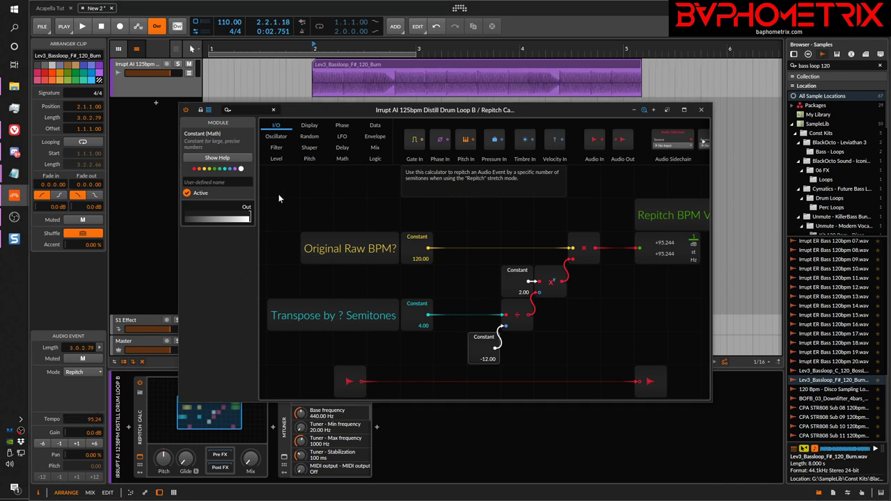
key(space)
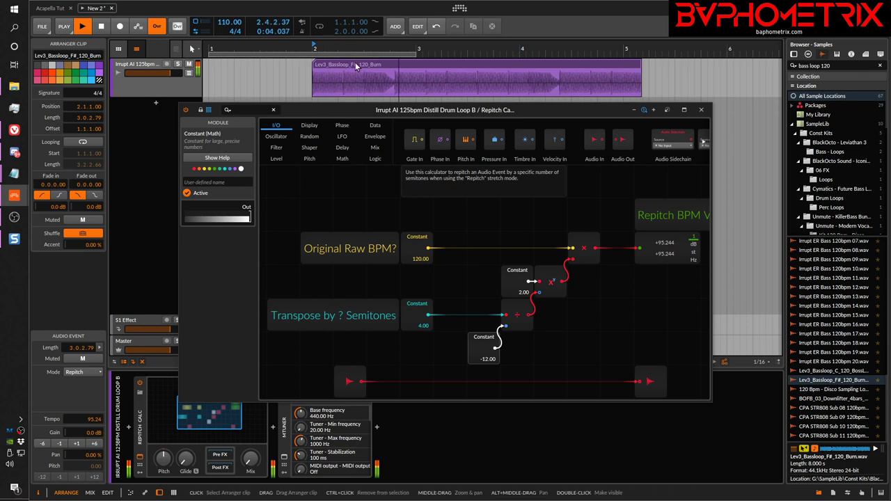
key(space)
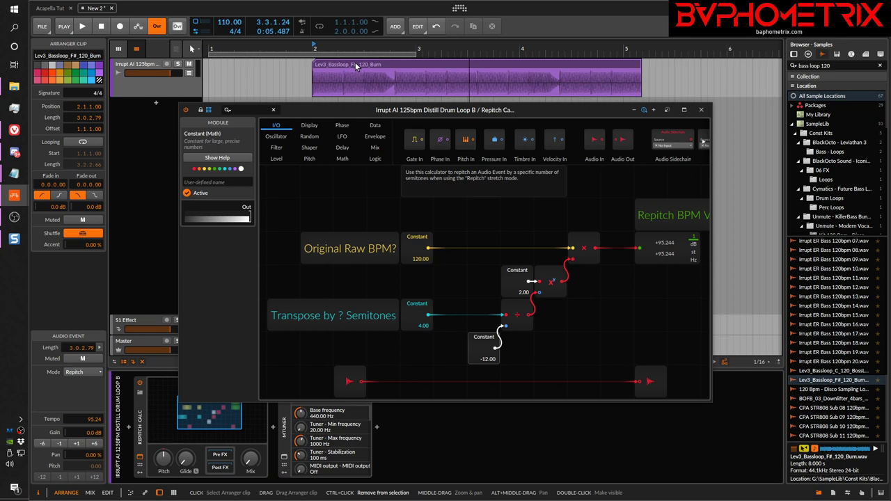
Undo the tempo change, play the loop at its original pitch, and redo the change to hear the repitched version again.
key(ctrl+z)
key(space)
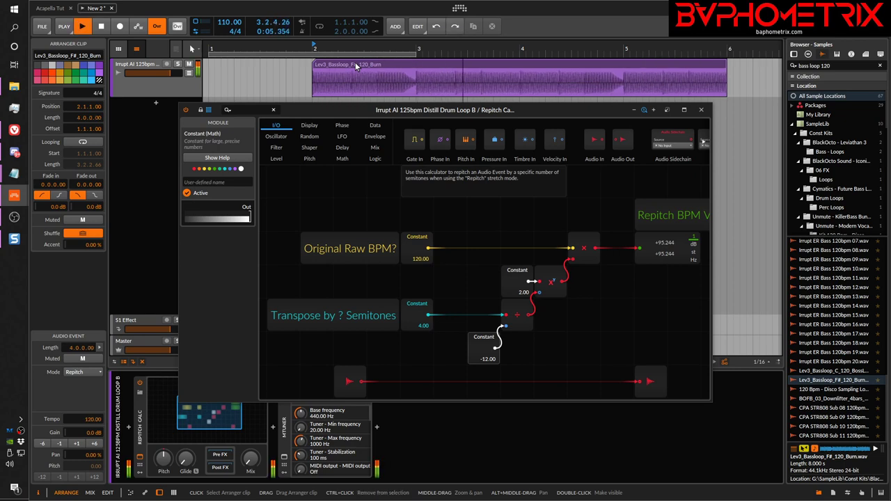
key(space)
key(ctrl+shift+z)
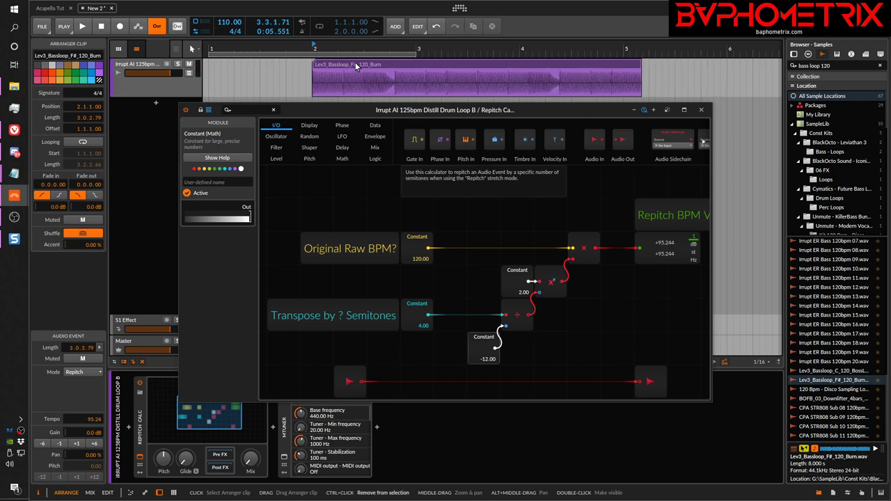
key(space)
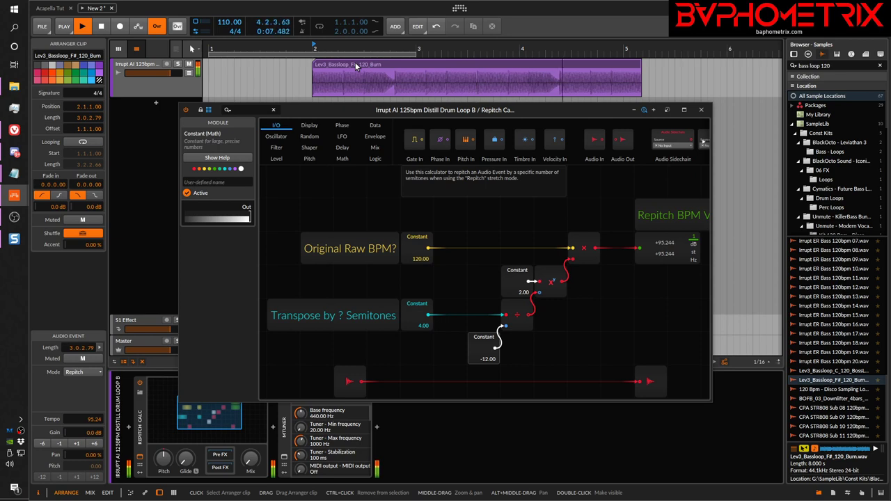
key(space)
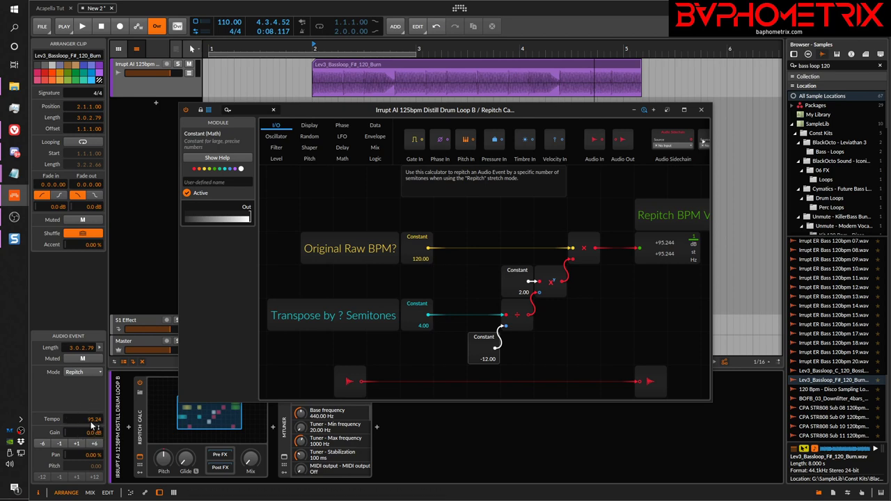
Check the Transpose screenshot in Snagit Editor, return to Bitwig Studio, and set the calculator's Transpose constant to -1 semitone.
click(19, 243)
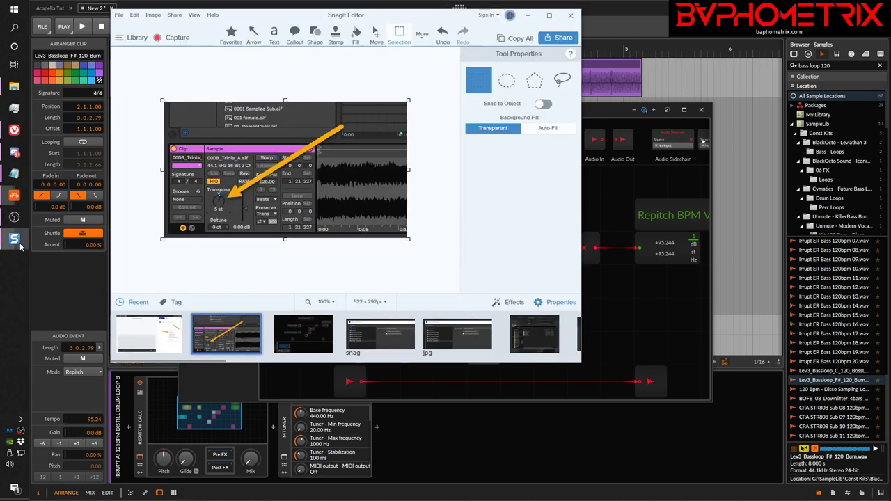
click(612, 107)
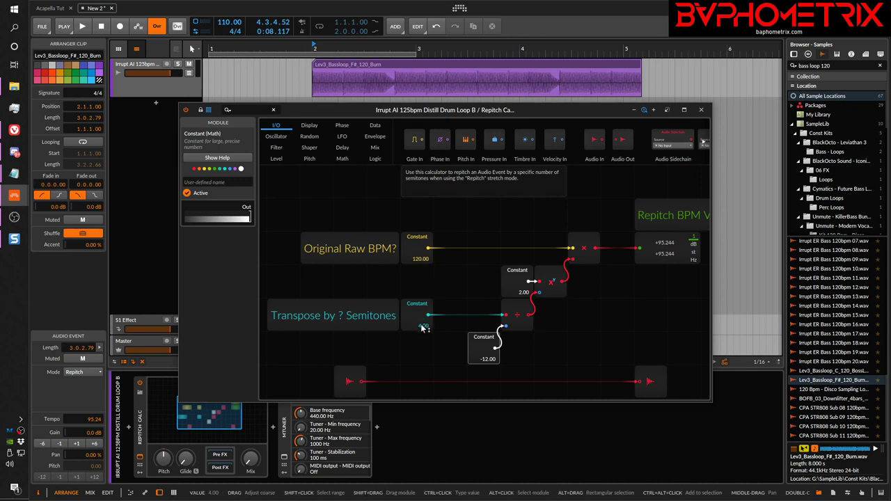
drag(423, 327, 422, 341)
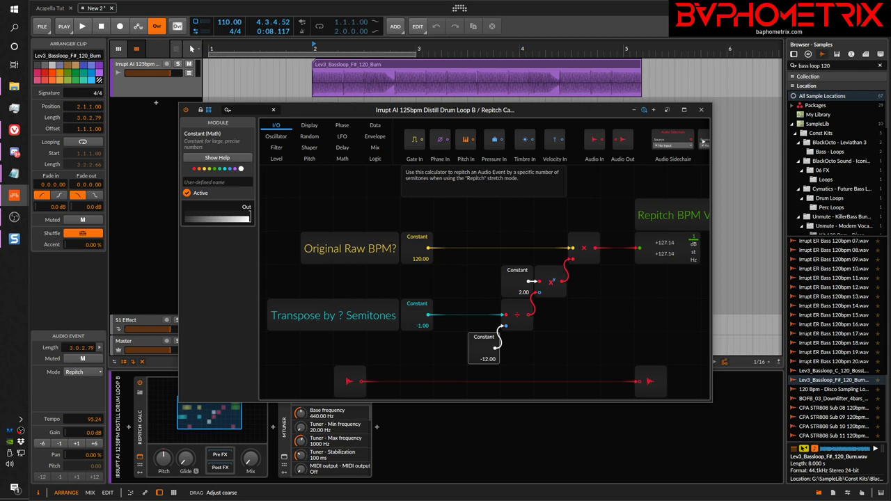
drag(422, 327, 422, 332)
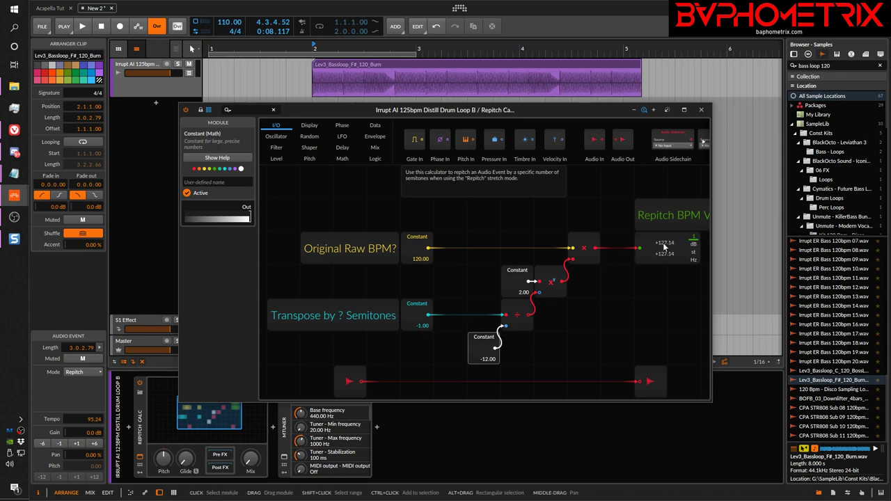
Set the bass loop's event tempo to the calculated 127.14 and play it.
ctrl+click(93, 420)
text(1)
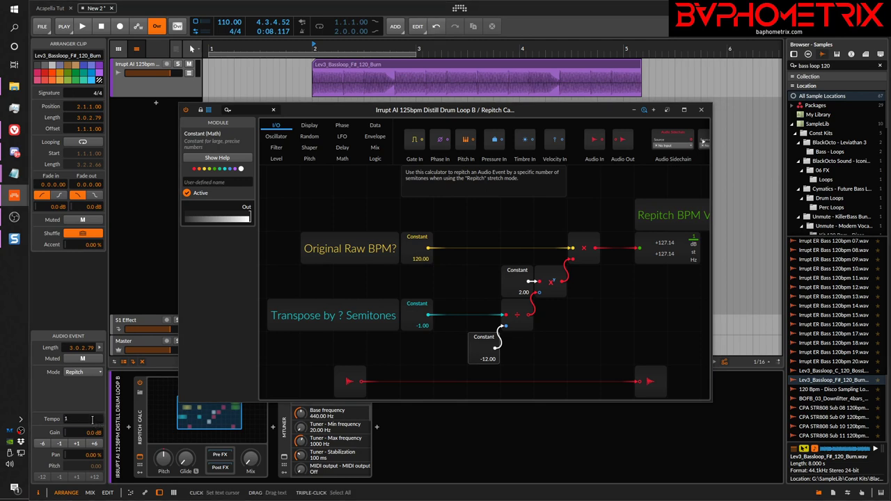
text(27.14)
key(Return)
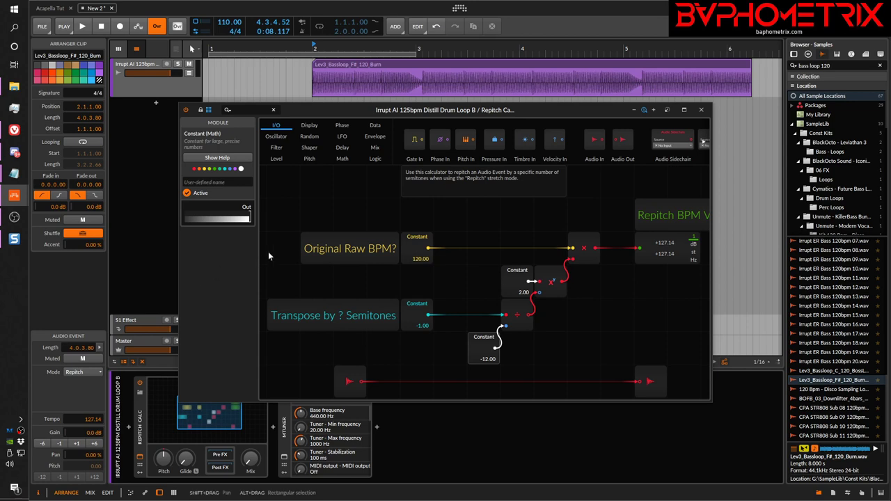
key(space)
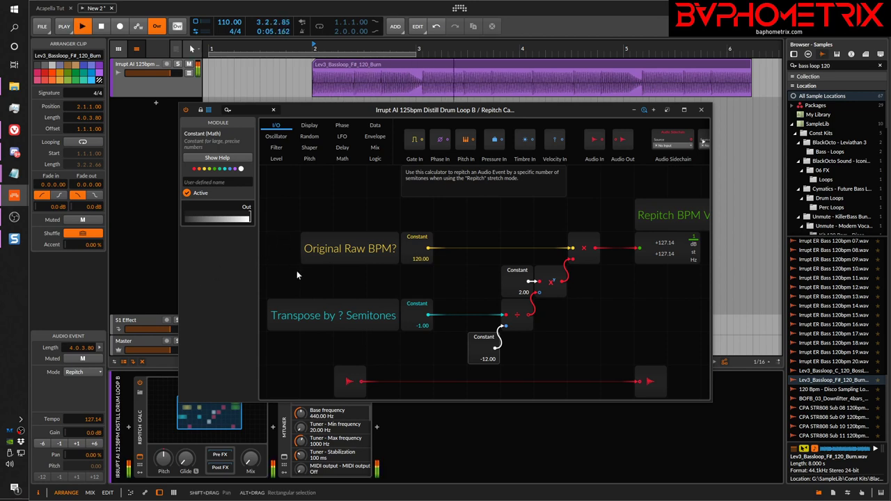
key(space)
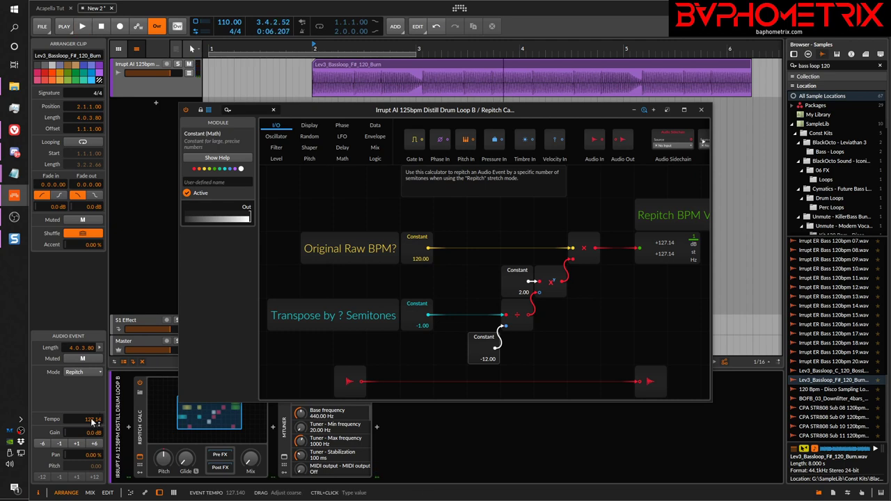
Set the bass loop's event tempo to 120 and play it at the original pitch for comparison.
double_click(90, 419)
text(1)
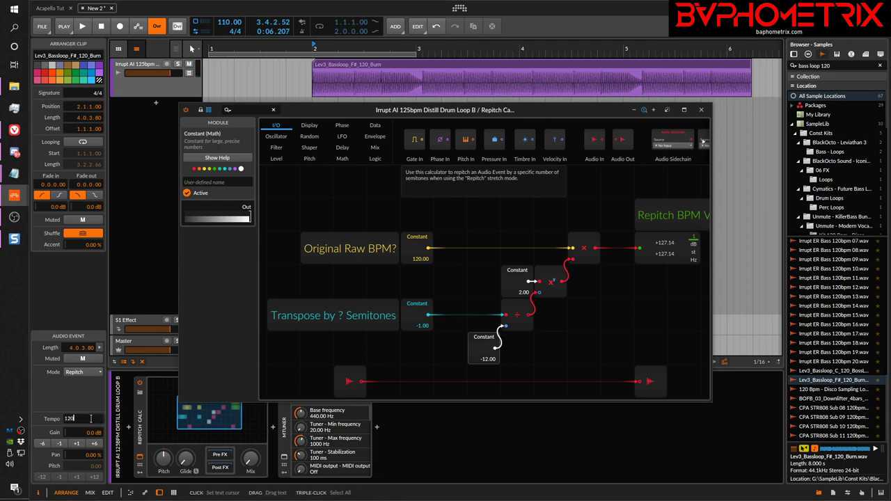
text(20)
key(Return)
key(space)
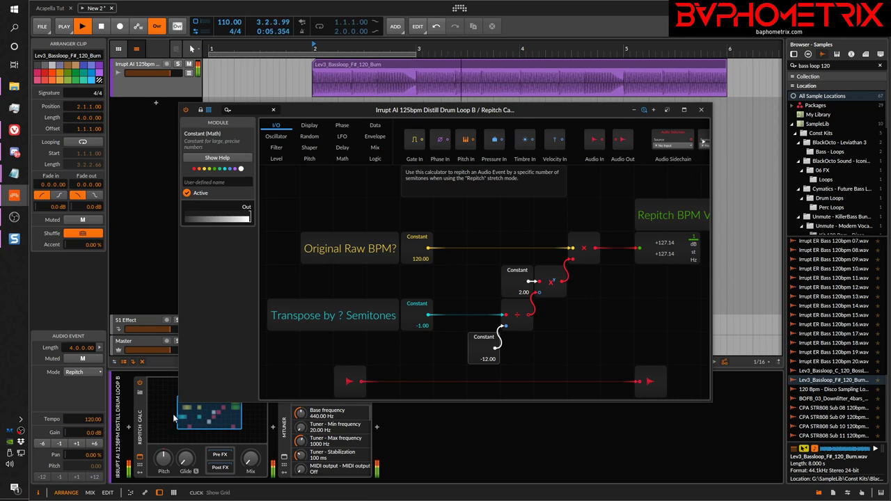
key(space)
Undo the last tempo change and play the bass loop again.
key(ctrl+z)
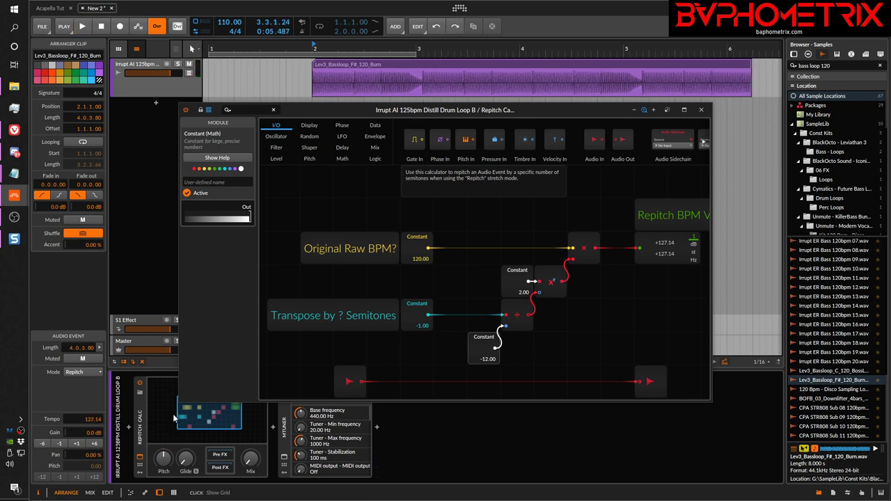
key(space)
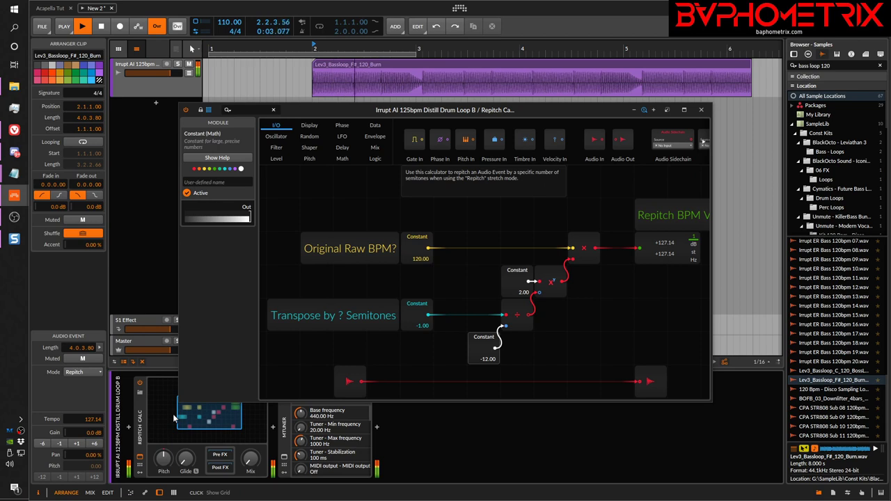
key(space)
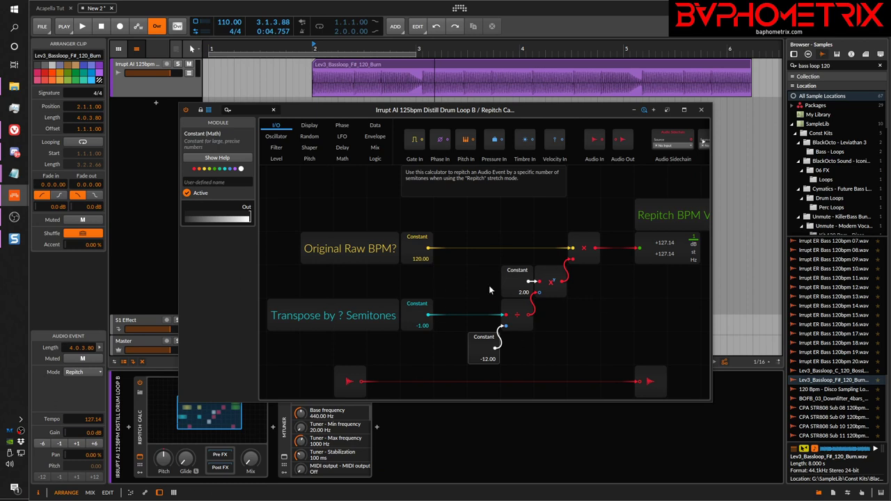
Switch to Snagit Editor to review the arrowed Transpose setting in the screenshot, and minimize the editor.
click(14, 239)
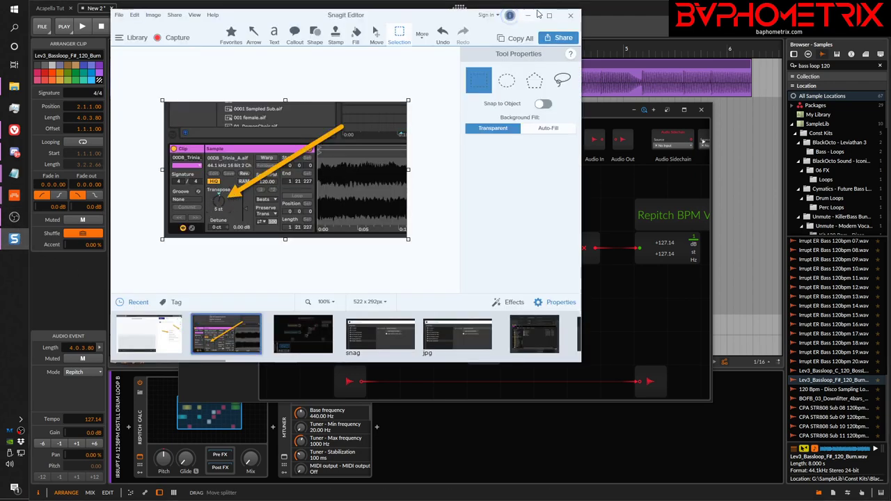
click(529, 15)
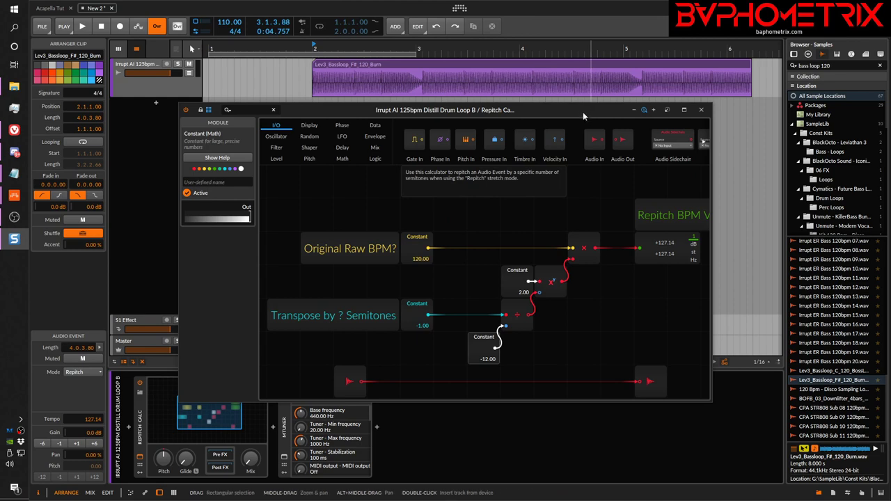
drag(582, 104, 646, 125)
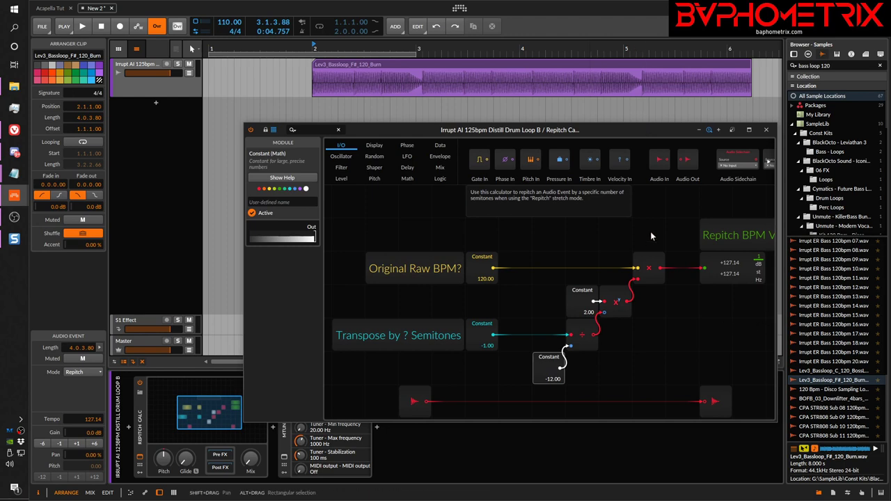
drag(641, 132, 547, 106)
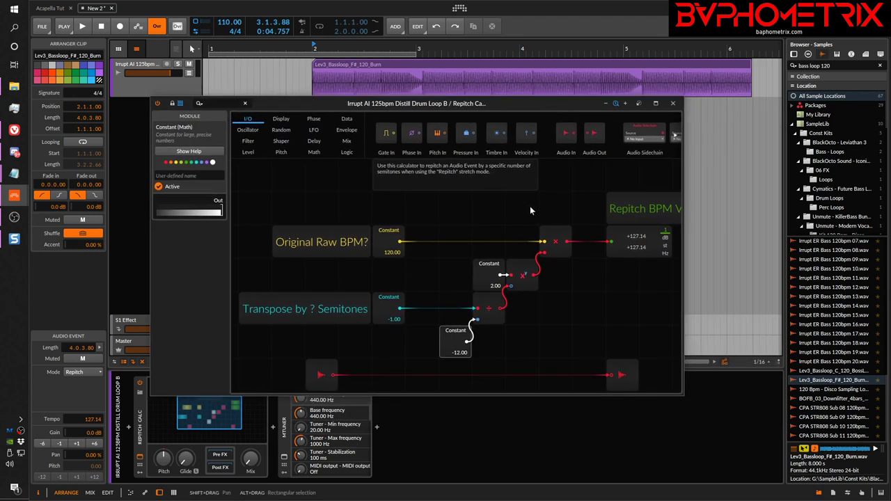
drag(474, 194, 506, 224)
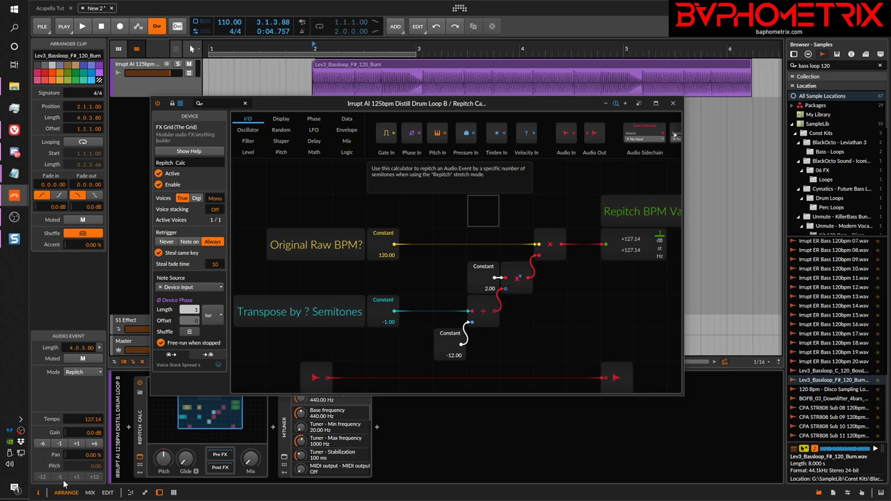
Review the audio event's stretch mode options without changing the mode, and close the Repitch Calc grid window.
click(79, 373)
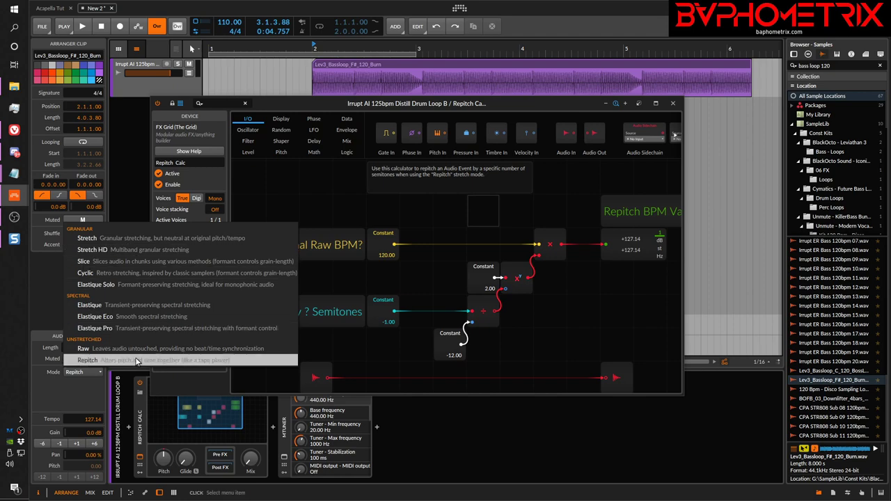
click(633, 471)
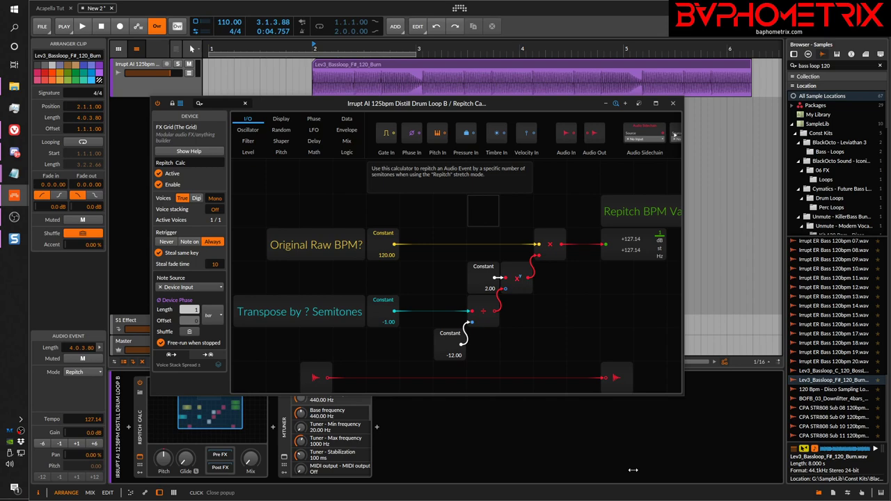
click(674, 104)
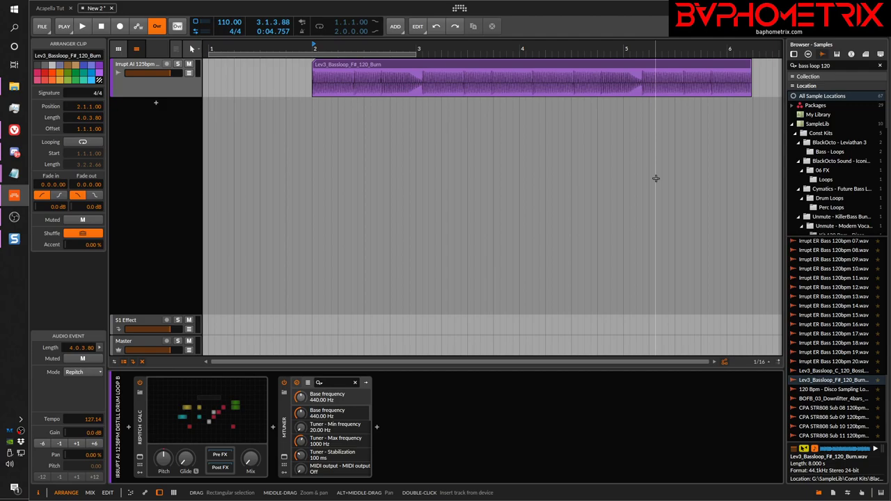